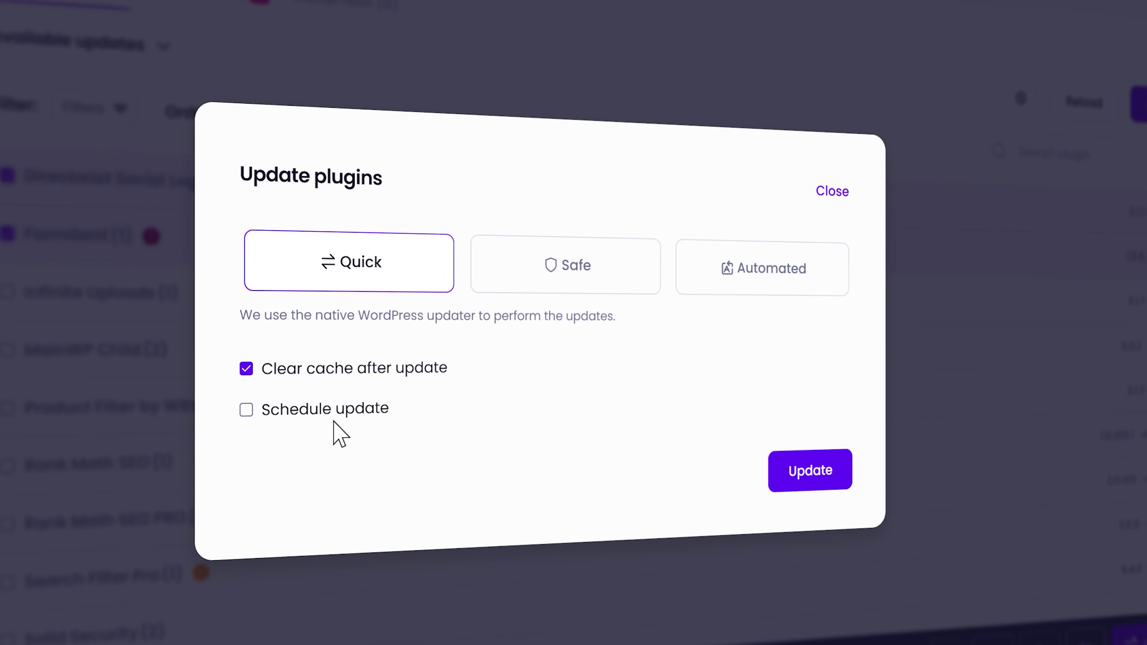
# Step: Schedule the plugin update for 2026-04-15, 1:00–3:00 PM, and scroll to the Backups settings
pyautogui.click(335, 415)
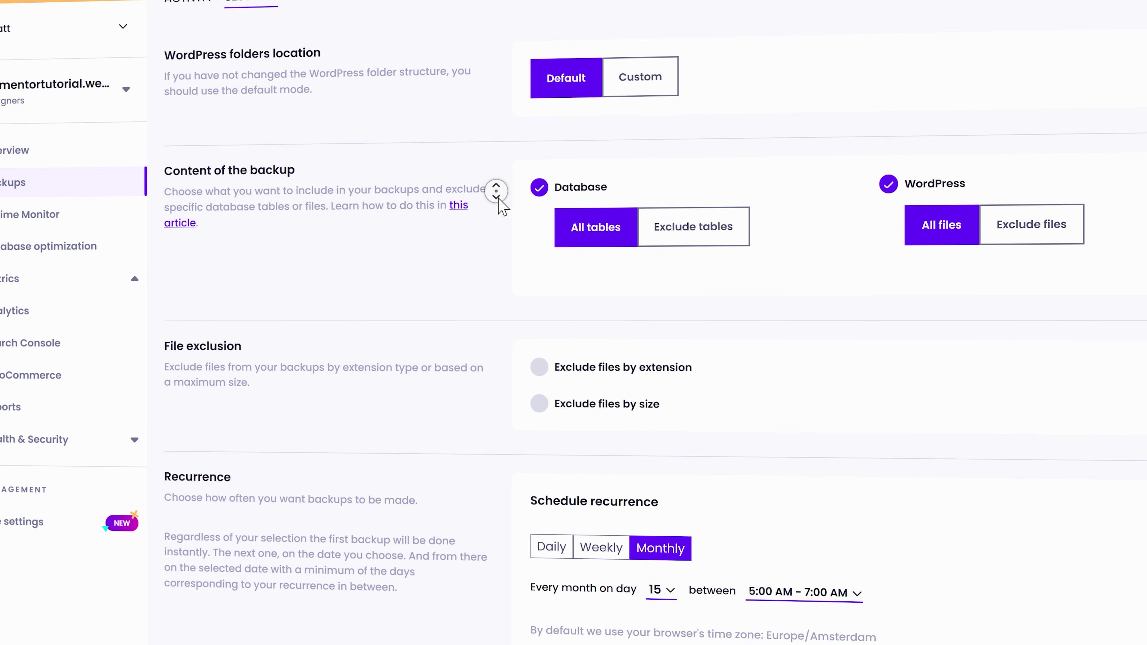
pyautogui.scroll(-3, 502, 205)
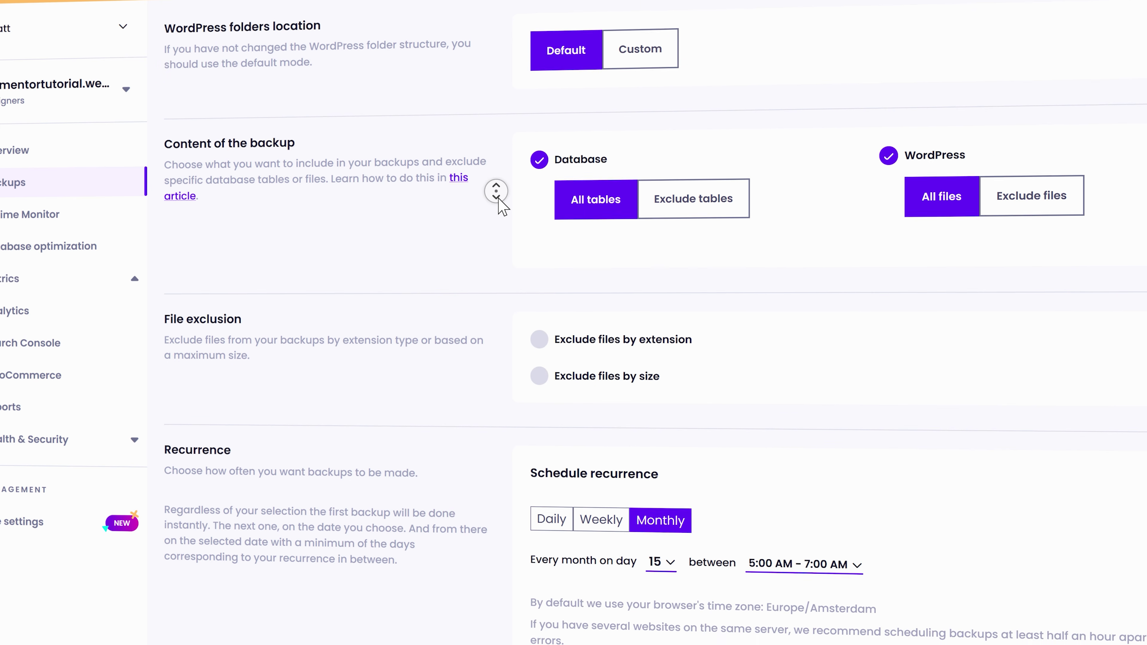
pyautogui.scroll(-3, 533, 206)
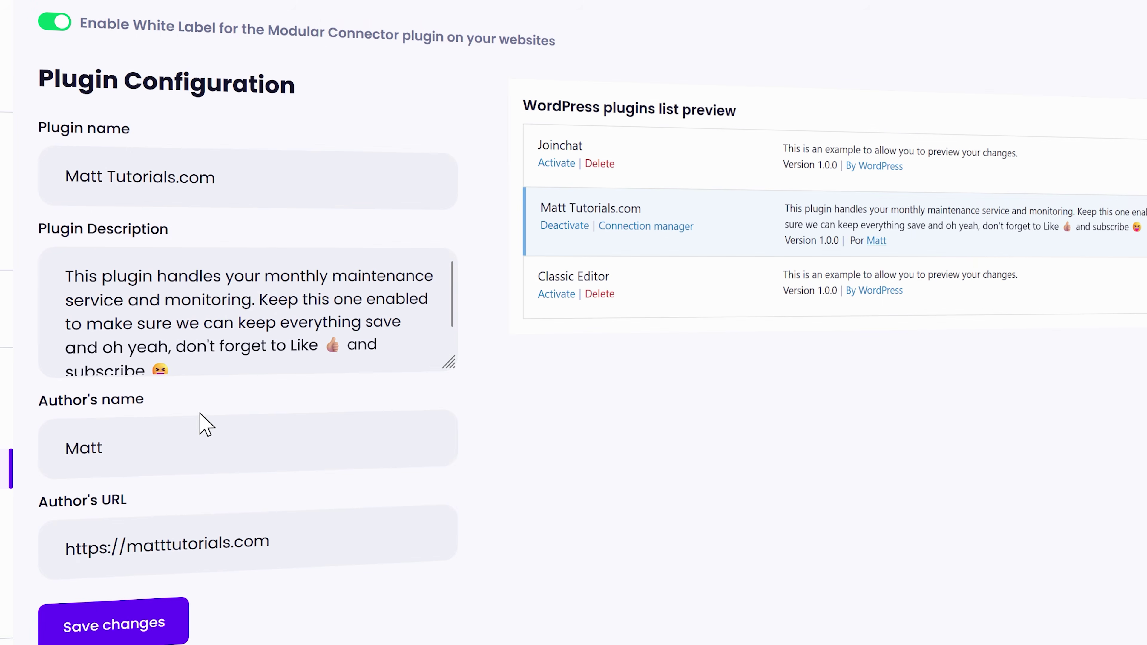
# Step: Edit the White Label author name and URL, then browse the post, comment and user database optimizations
pyautogui.doubleClick(83, 446)
pyautogui.click(117, 541)
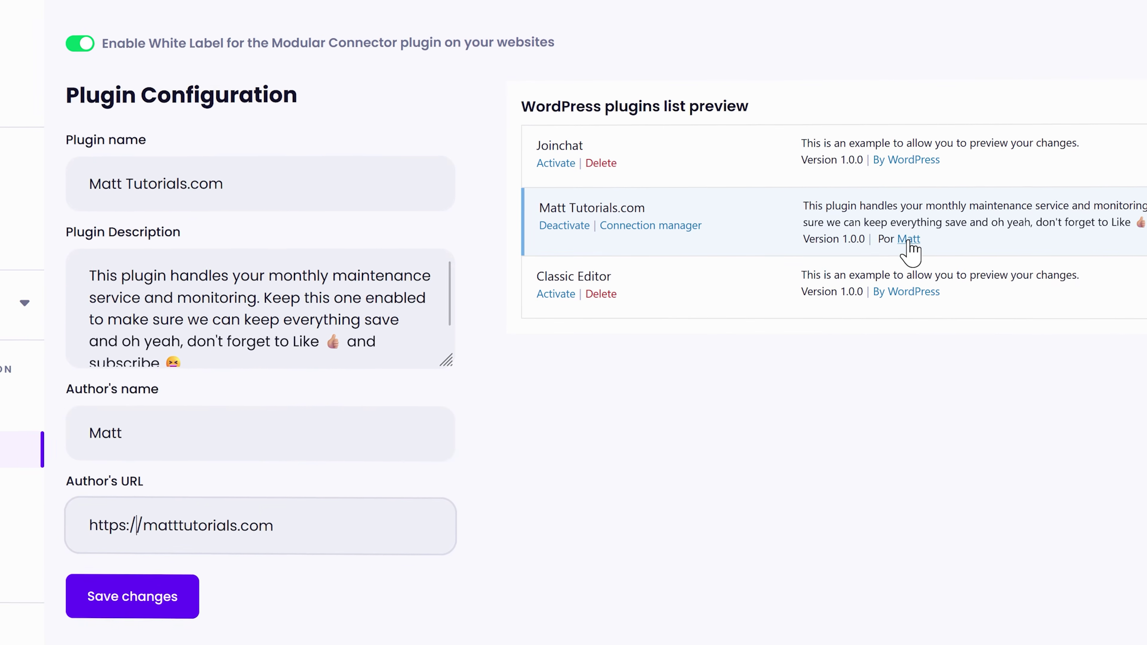
pyautogui.click(520, 162)
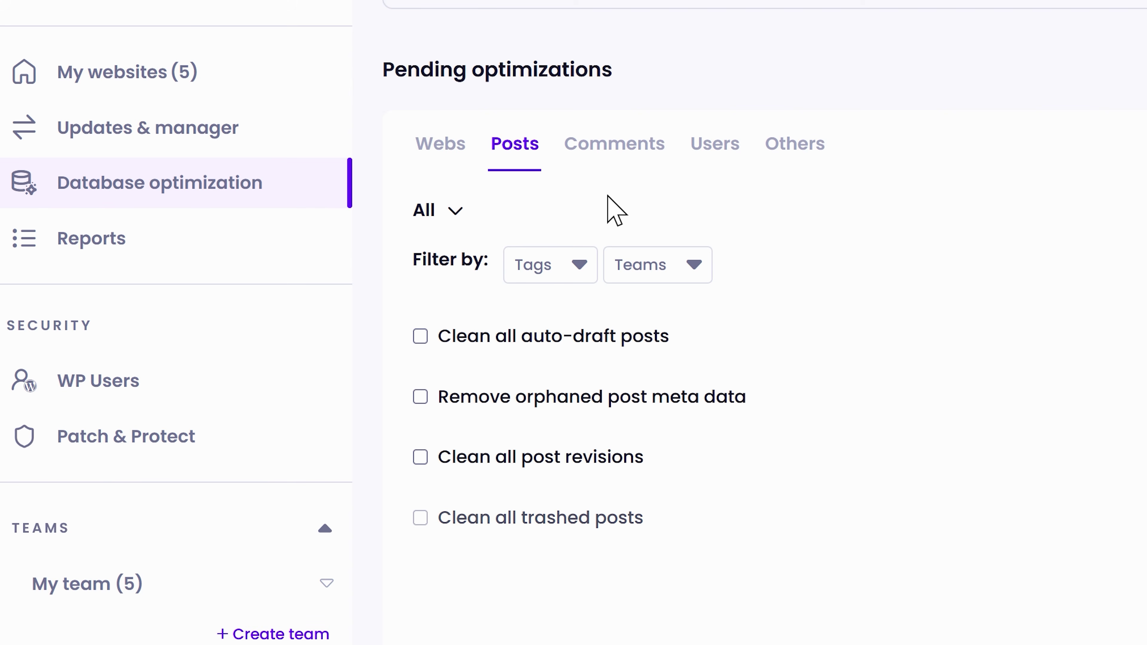
pyautogui.click(614, 163)
pyautogui.click(722, 161)
pyautogui.click(800, 155)
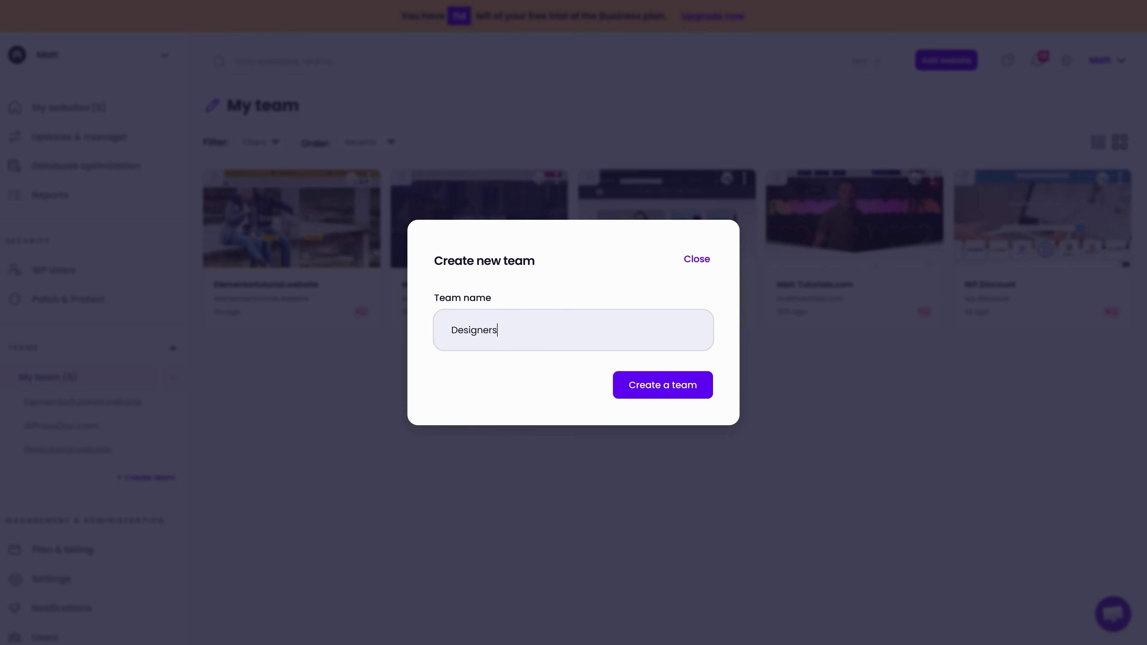
# Step: Create the Designers team and set a notification to drop 'Website up and running again' and add WhatsApp
pyautogui.press('Return')
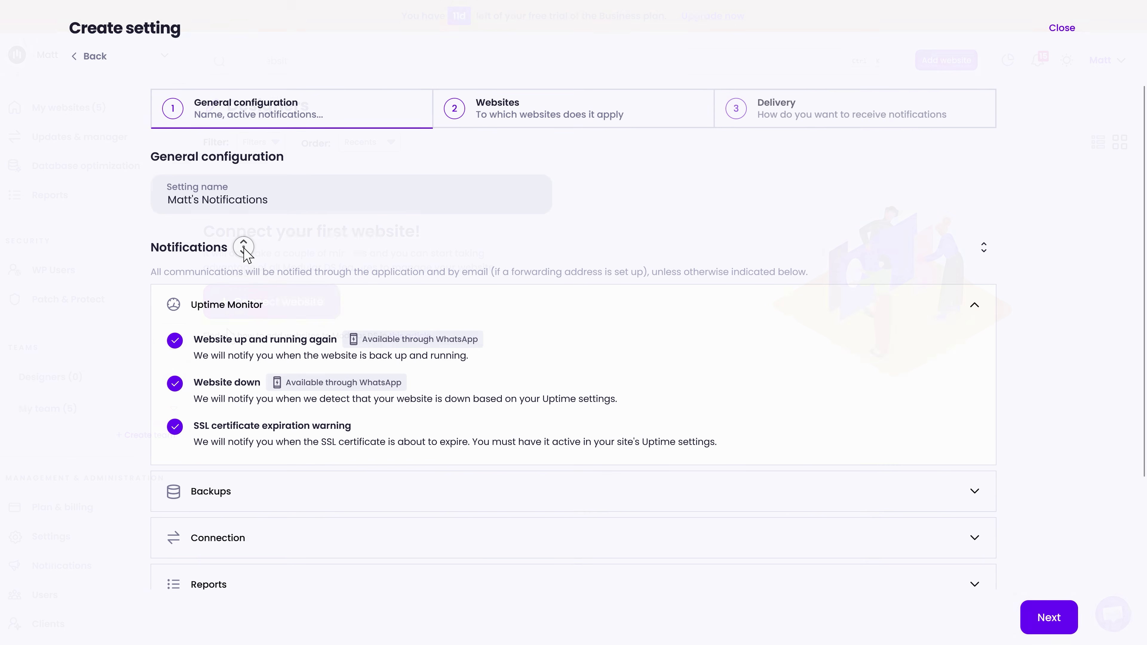
pyautogui.scroll(-3, 246, 249)
pyautogui.click(77, 201)
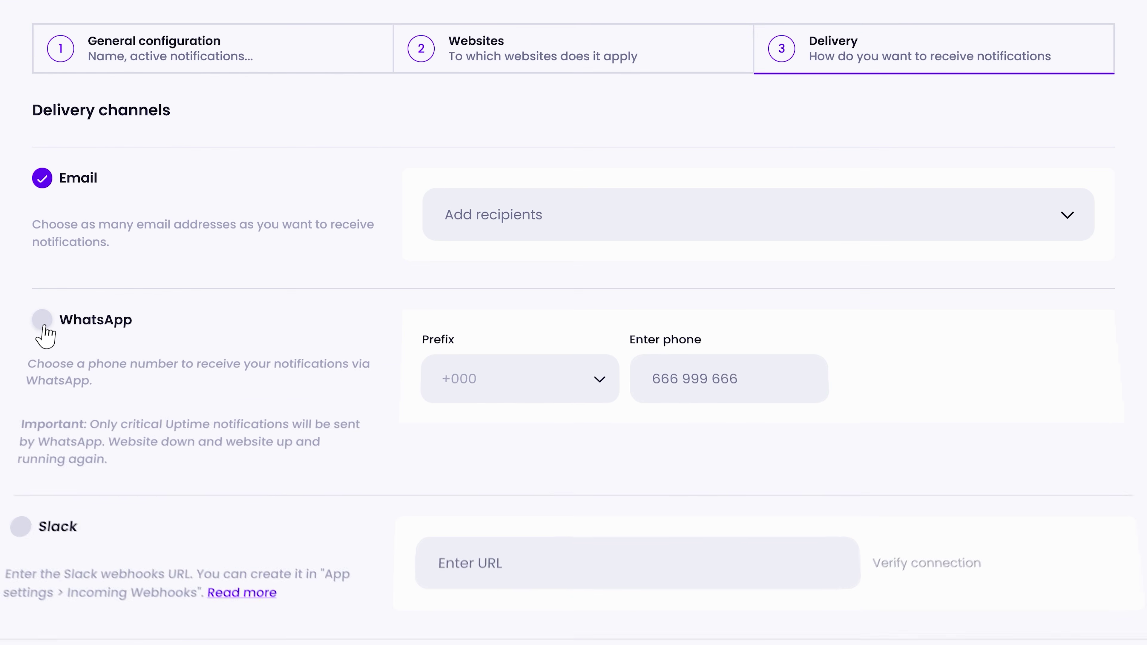
pyautogui.click(72, 326)
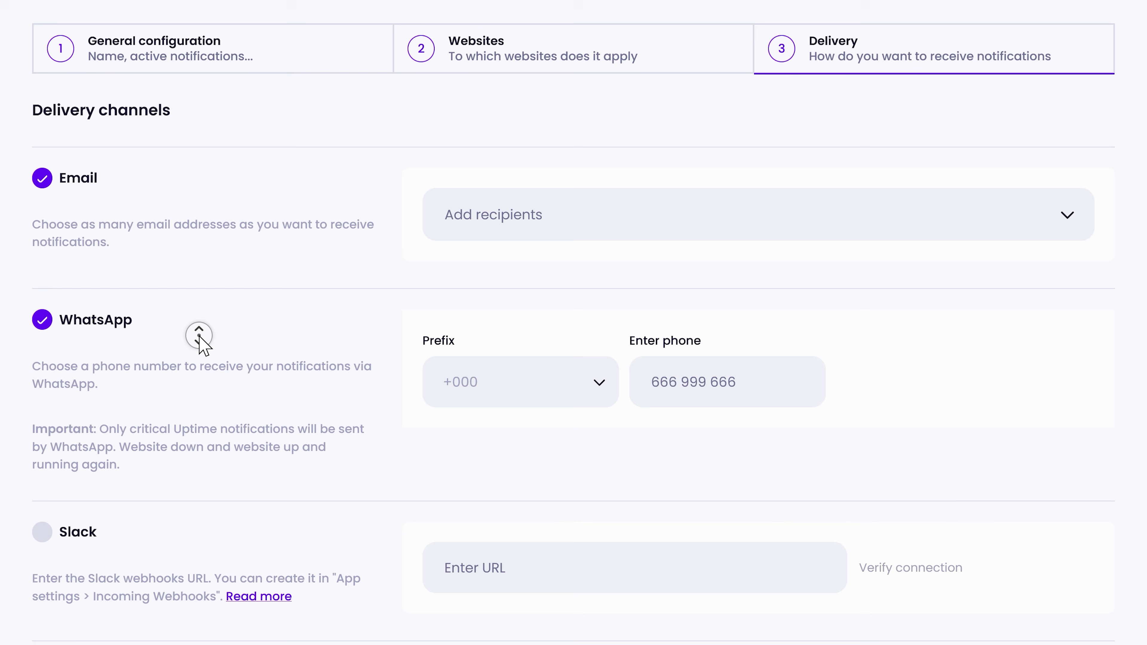
pyautogui.scroll(-3, 203, 345)
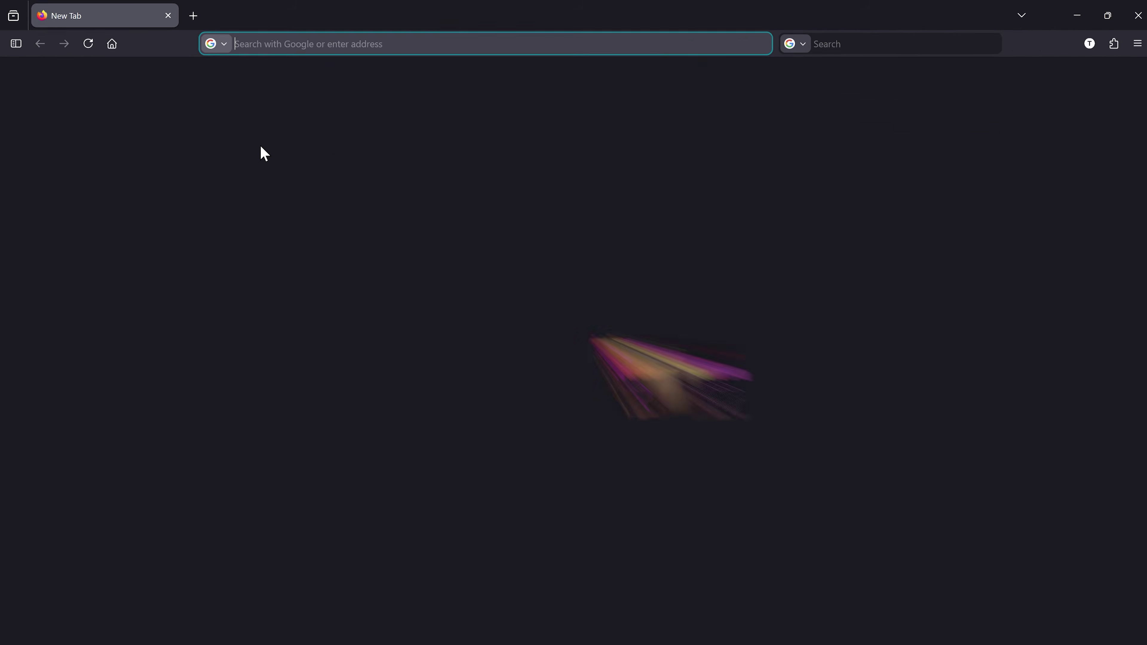
# Step: Visit wp.discount/modulards in the new Firefox tab, correcting the mistyped address
pyautogui.write('wp.discout')
pyautogui.press('BackSpace')
pyautogui.write('nt/modula')
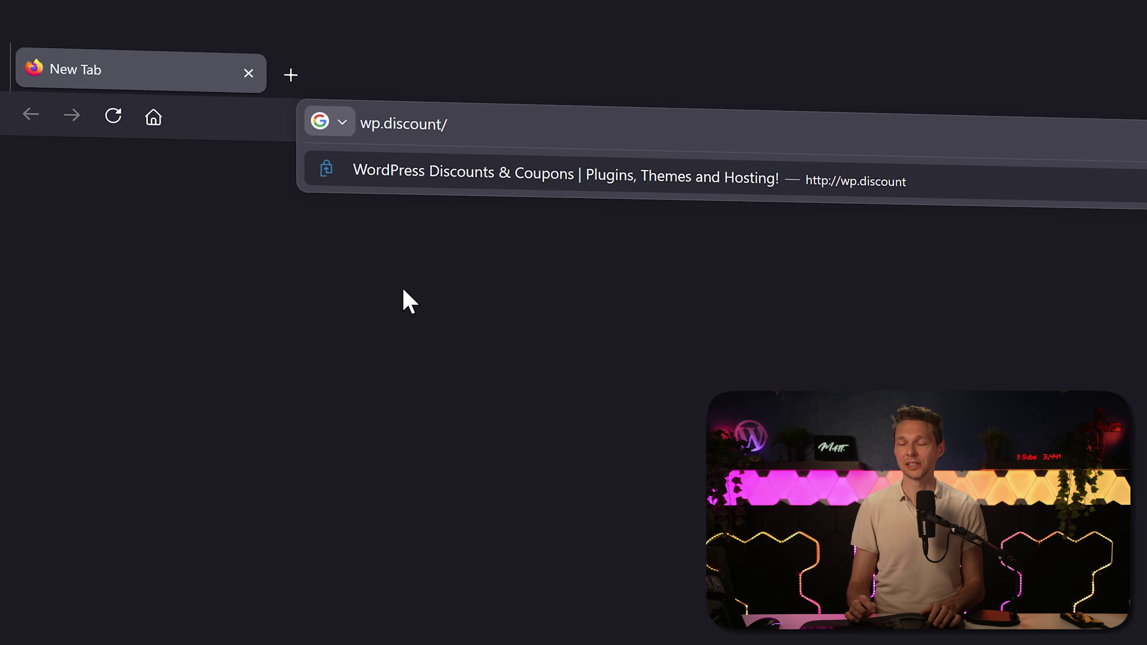
pyautogui.write('rds')
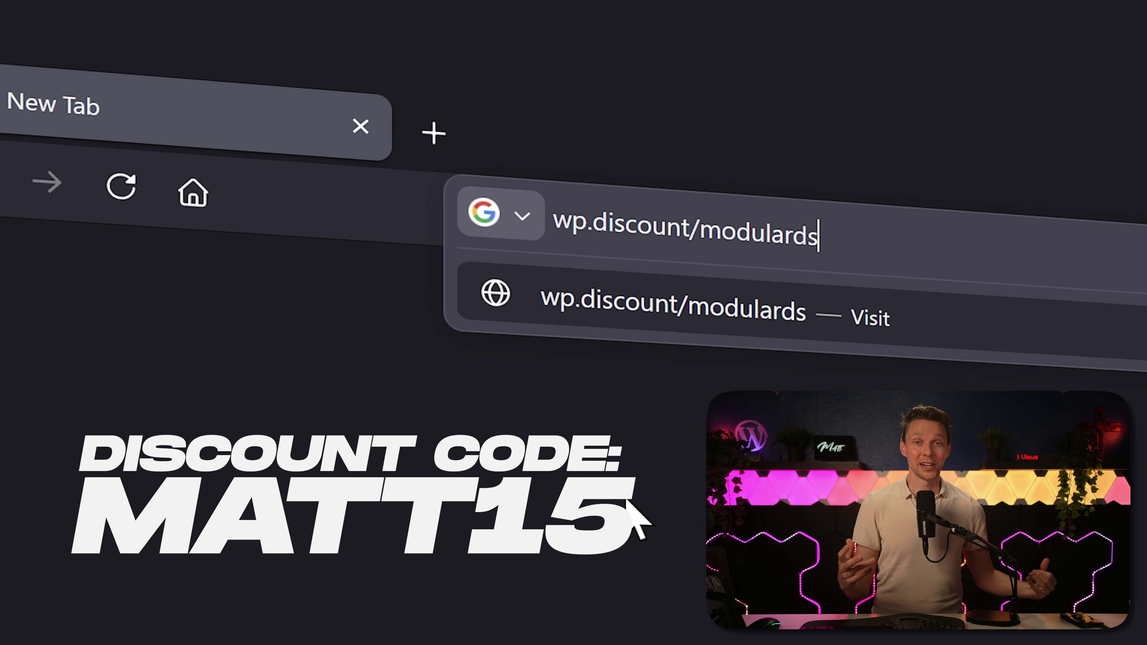
pyautogui.press('Return')
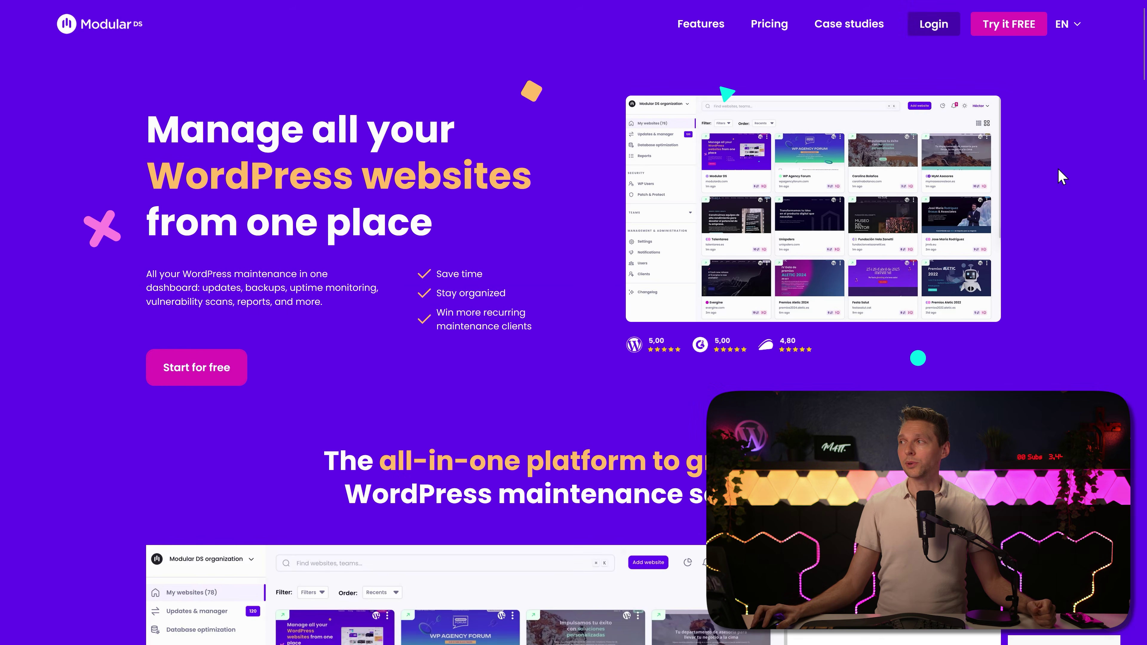
# Step: Sign up for a free Modular DS account and answer that 21-50 websites are managed
pyautogui.click(1015, 28)
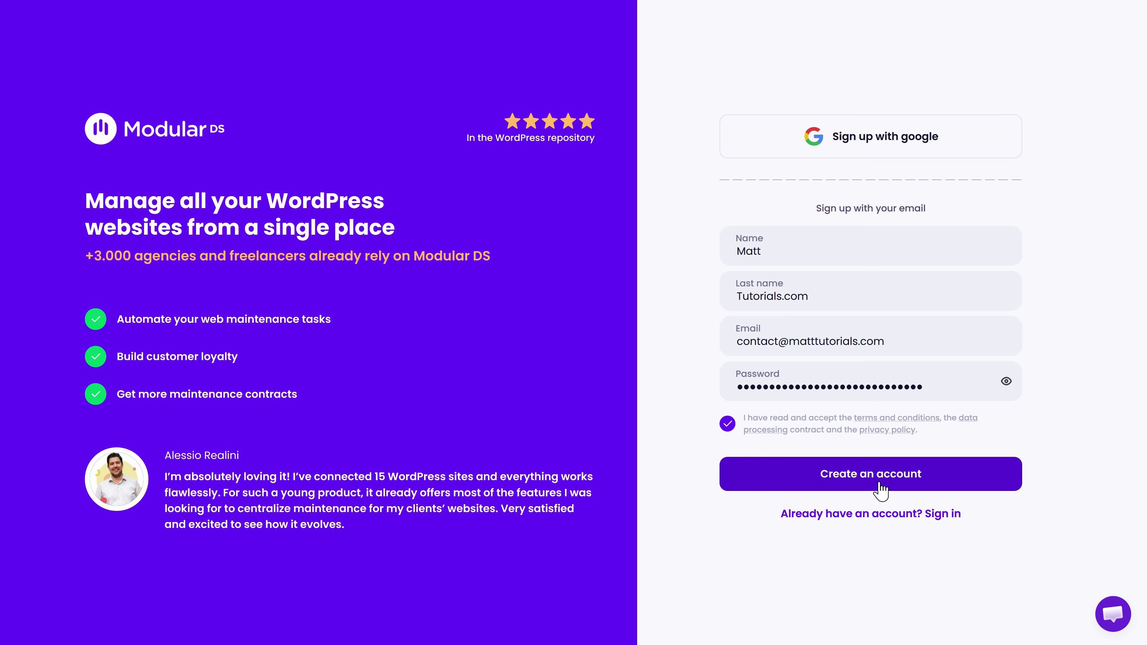
pyautogui.click(880, 487)
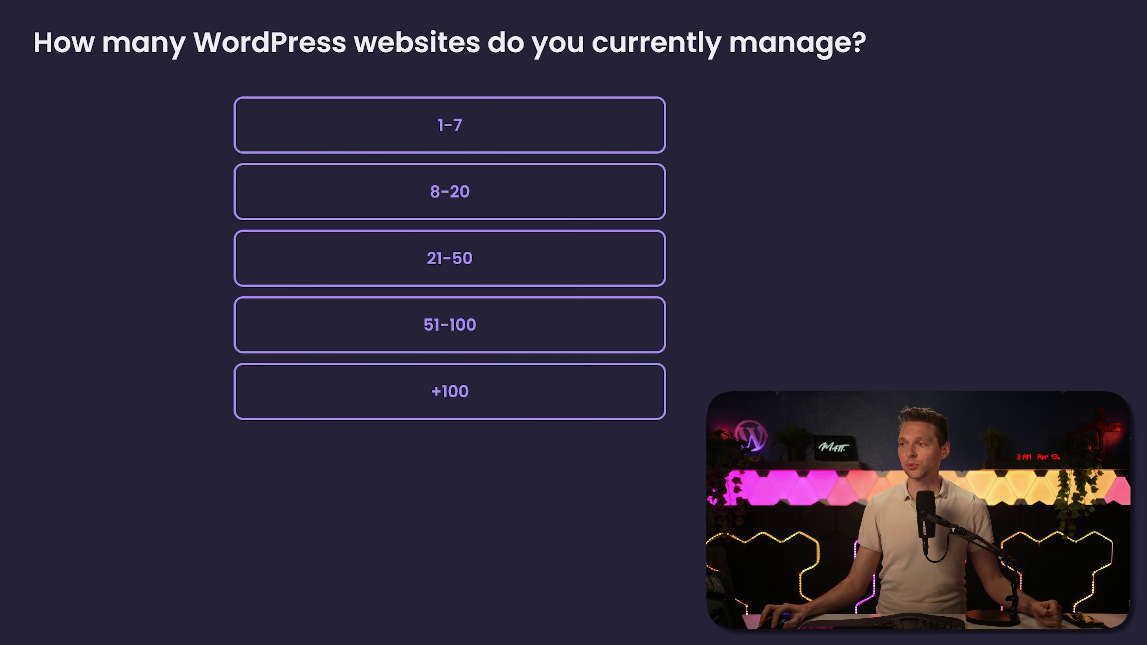
pyautogui.click(427, 260)
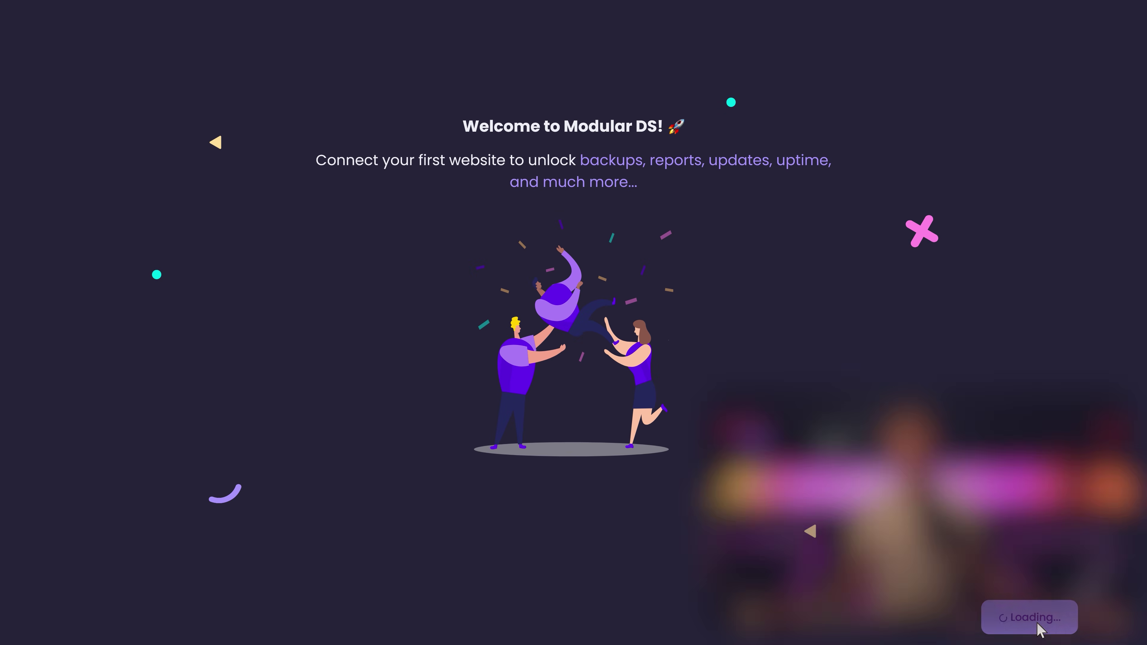
# Step: Add matttutorials.com to My team and choose the manual key-based connection method
pyautogui.click(1037, 625)
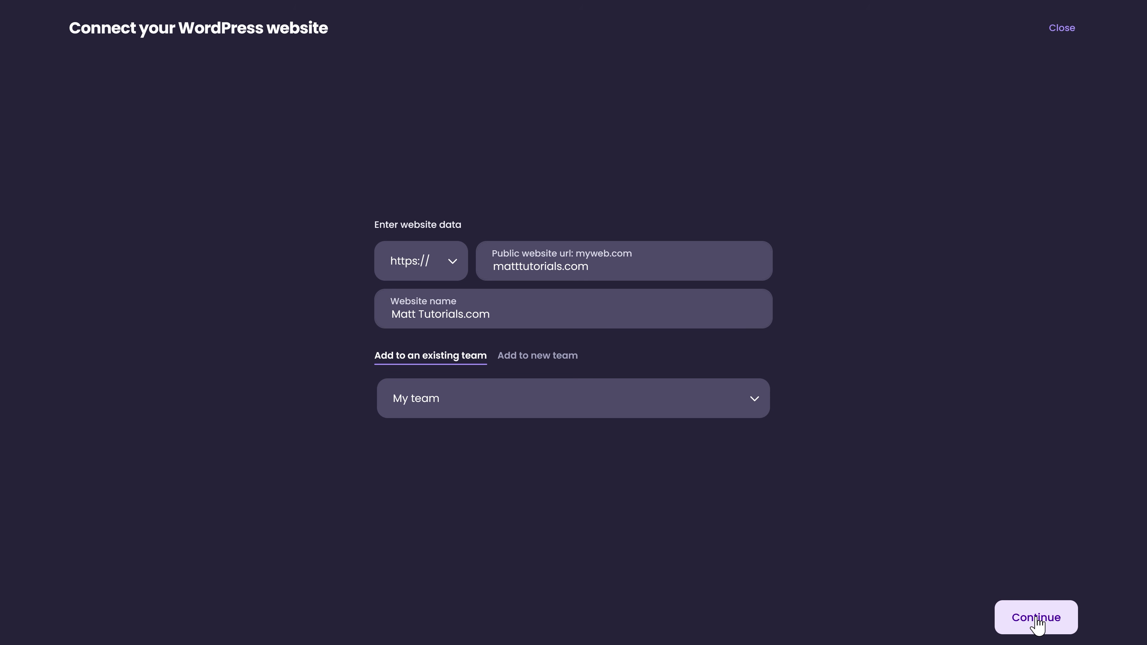
pyautogui.click(1037, 620)
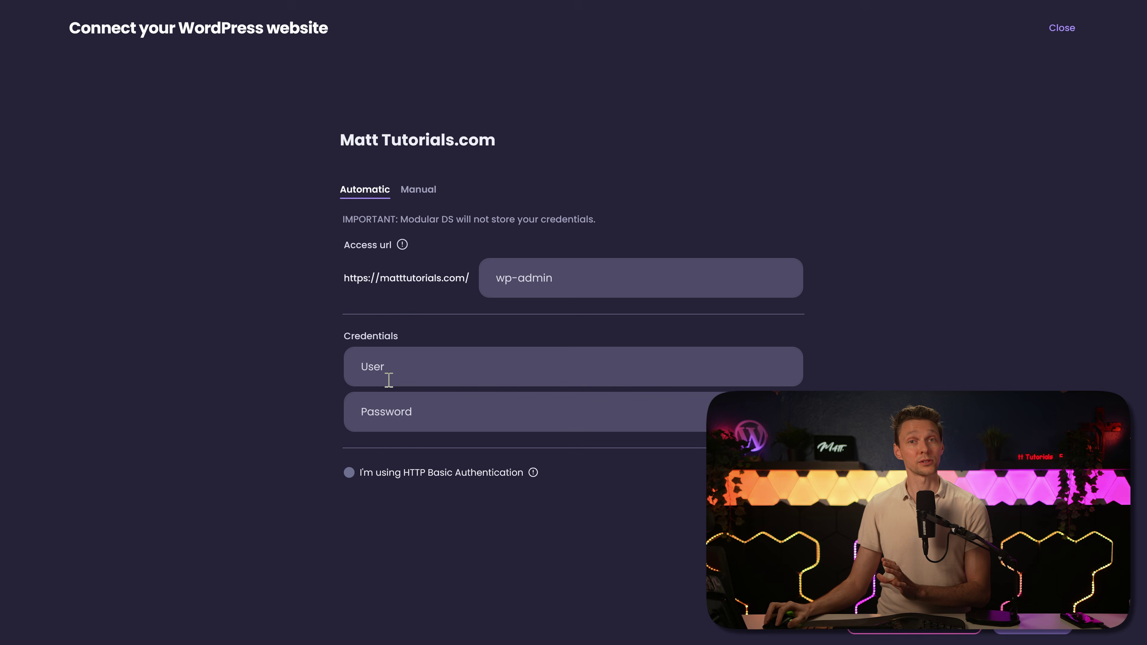
pyautogui.click(419, 192)
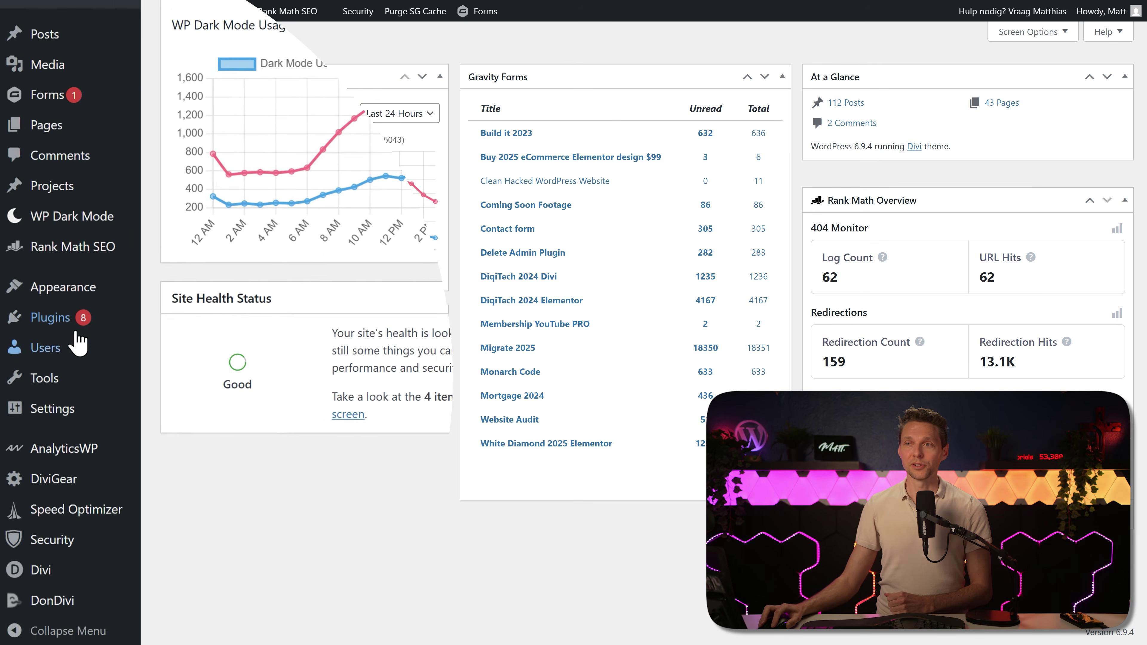
# Step: Install and activate the Modular DS plugin found by searching 'modular ds', then open its Connection Manager
pyautogui.click(179, 347)
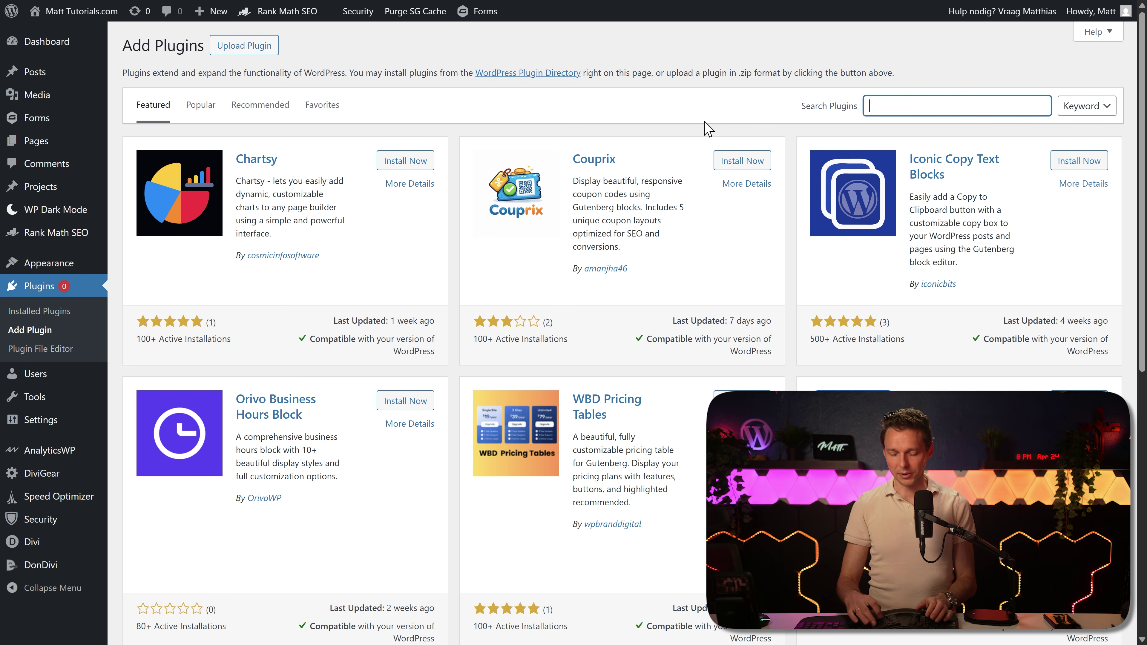
pyautogui.write('ds')
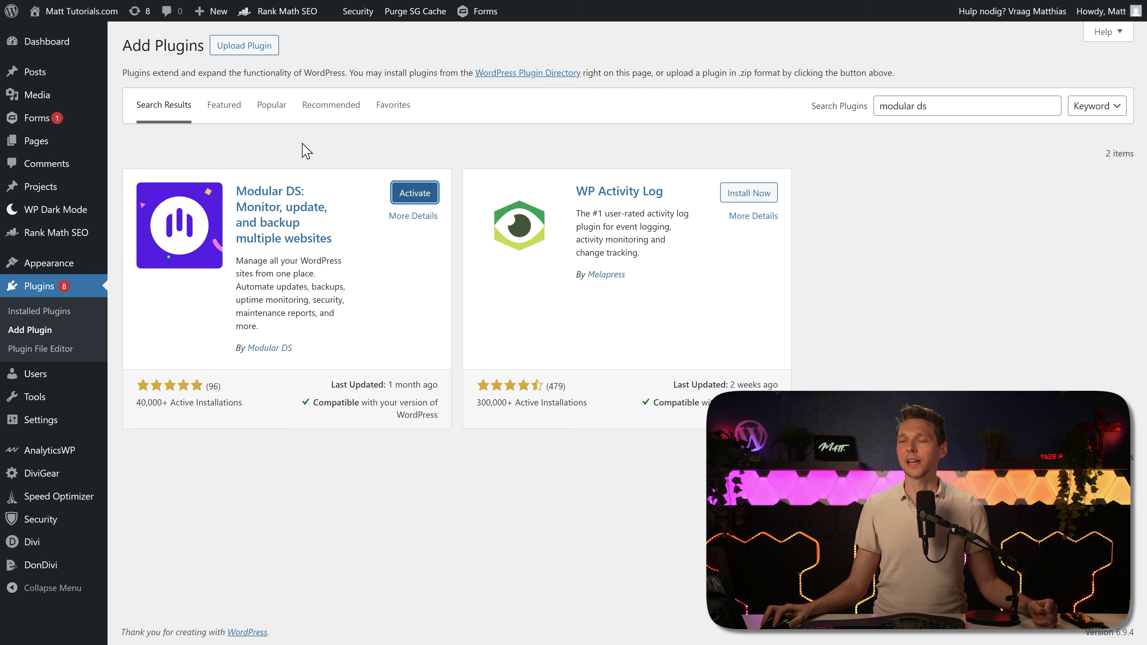
pyautogui.click(415, 193)
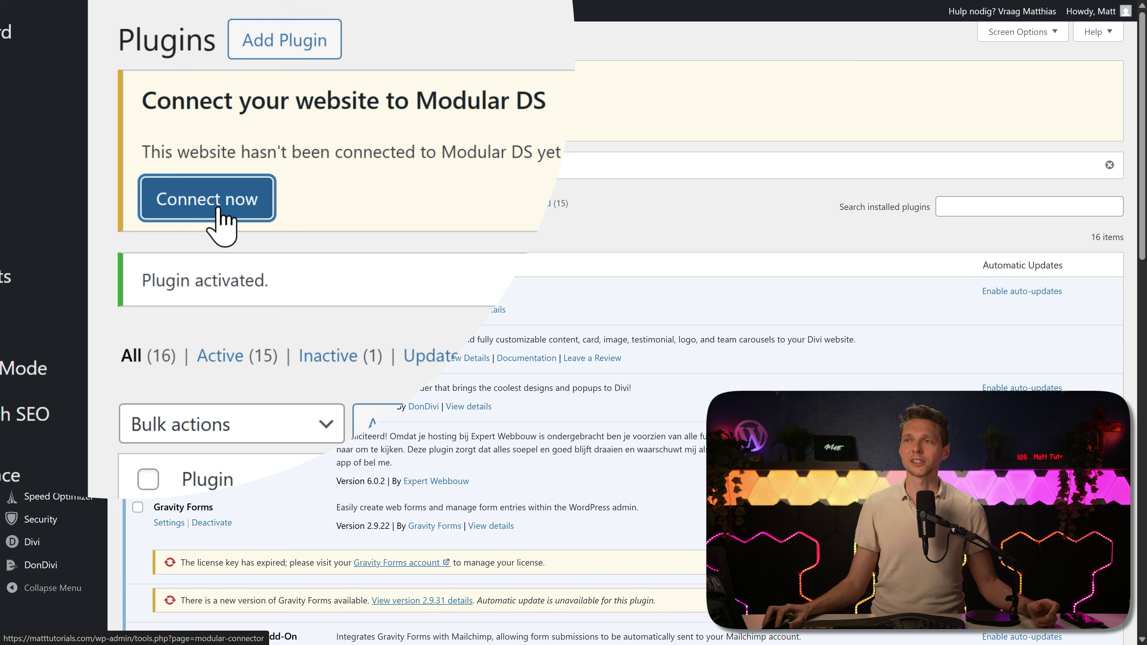
pyautogui.click(207, 199)
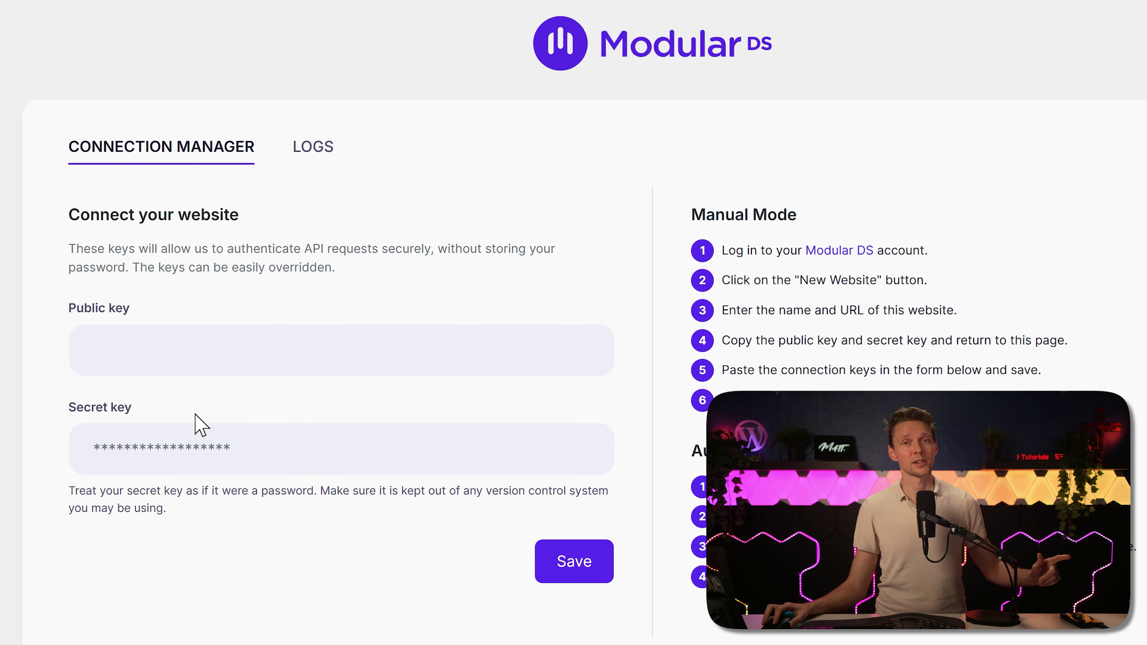
# Step: Paste the public and secret keys into the Connection Manager, save them, and confirm the connection in Modular DS
pyautogui.click(781, 357)
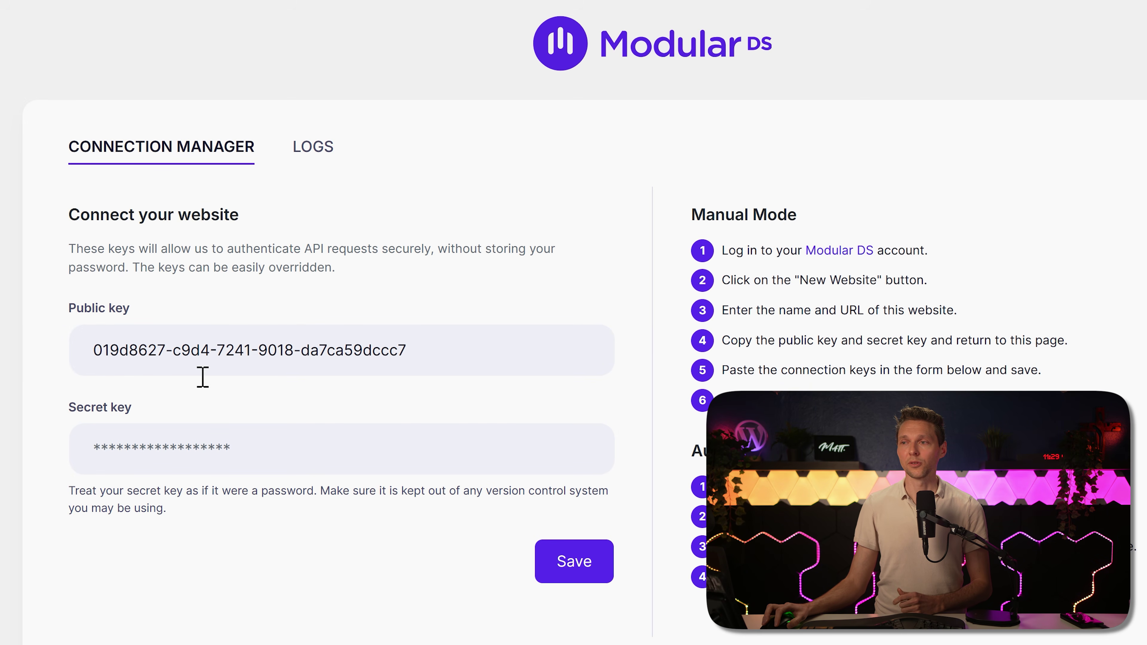
pyautogui.click(220, 452)
pyautogui.hotkey('ctrl', 'v')
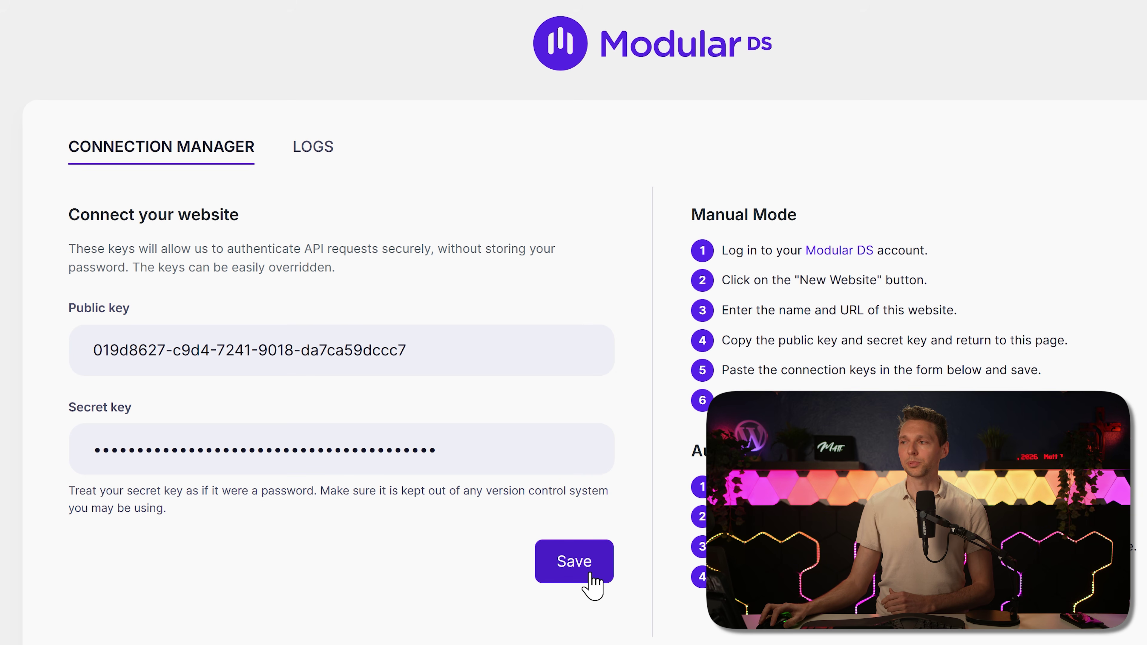
pyautogui.click(586, 573)
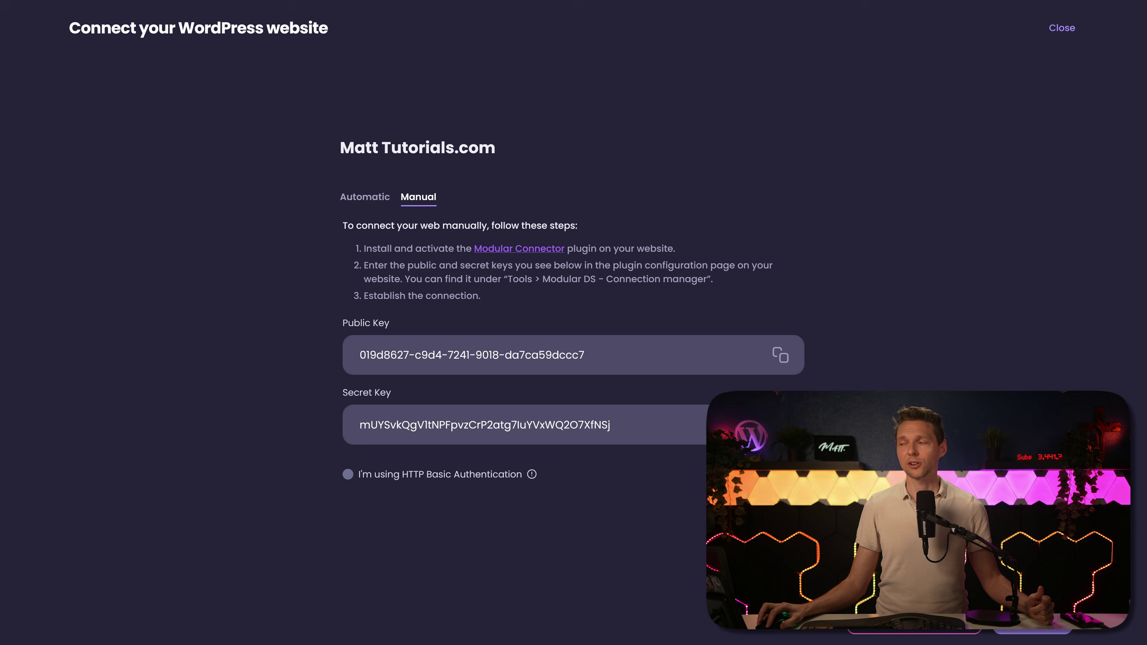
pyautogui.click(1038, 618)
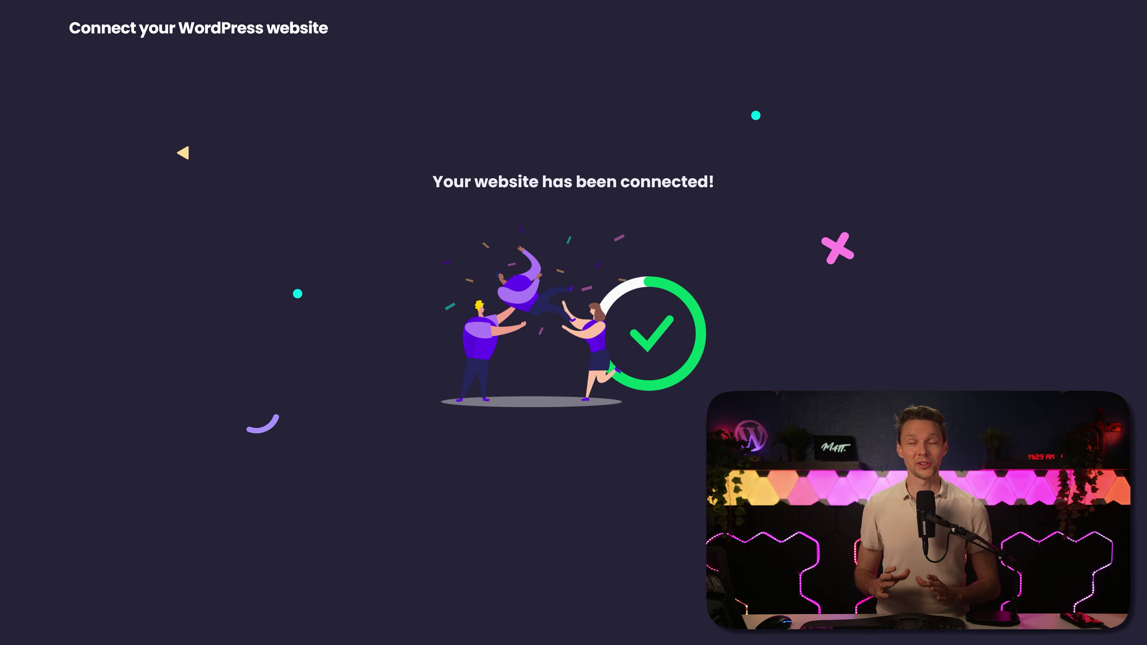
# Step: Add wp.discount as a new website and submit its details
pyautogui.click(861, 635)
pyautogui.click(534, 263)
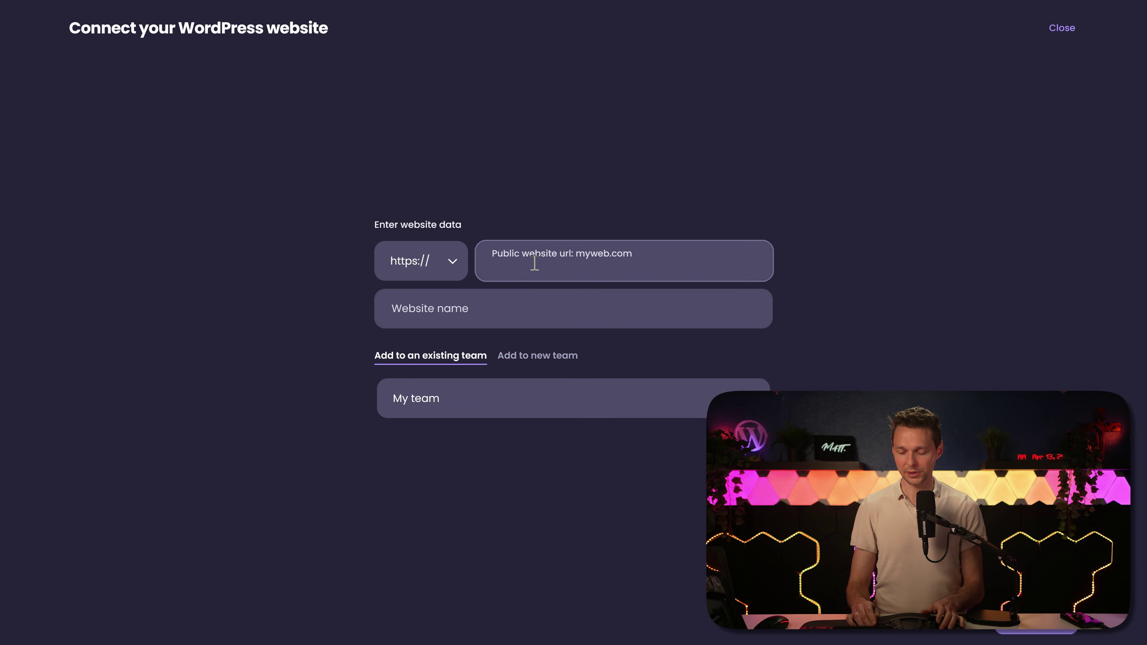
pyautogui.write('wp.discount')
pyautogui.press('Tab')
pyautogui.press('Return')
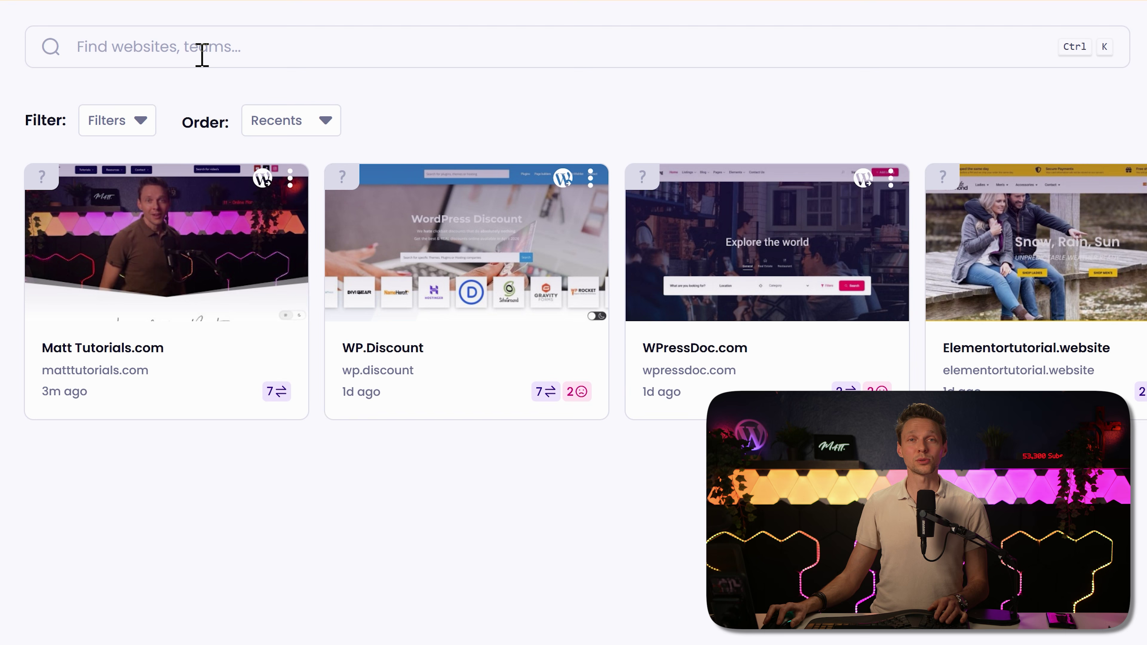
# Step: Check recent websites, search 'elementor', then view plan usage: 5 websites, 70 left, 0,00 B of 250,00 GB
pyautogui.click(240, 55)
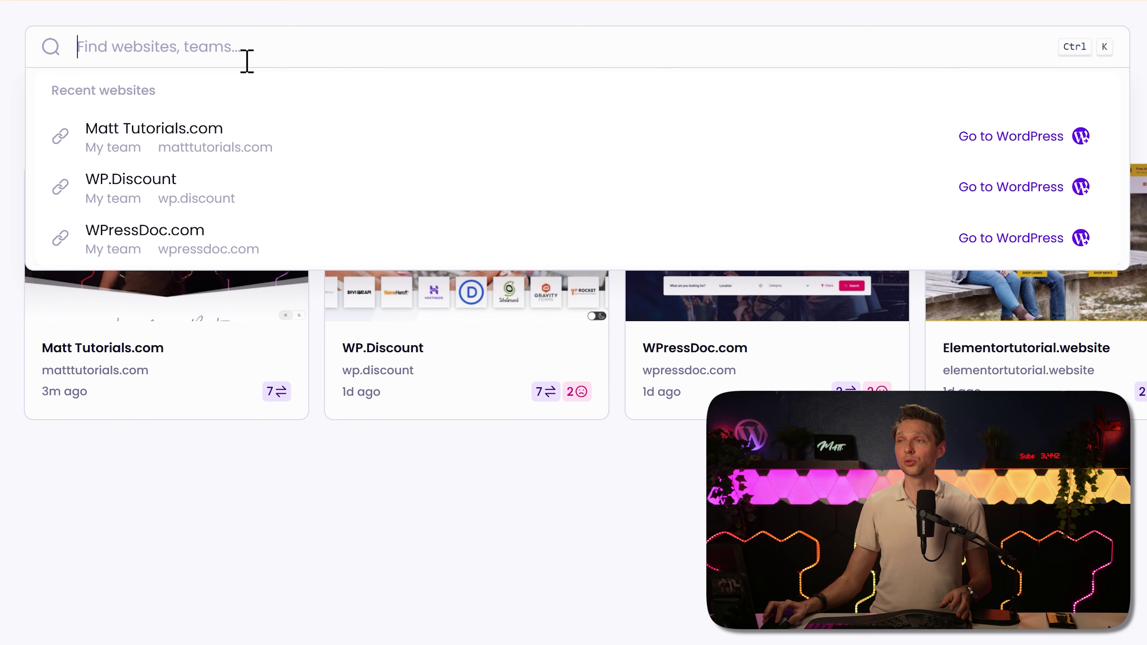
pyautogui.click(425, 452)
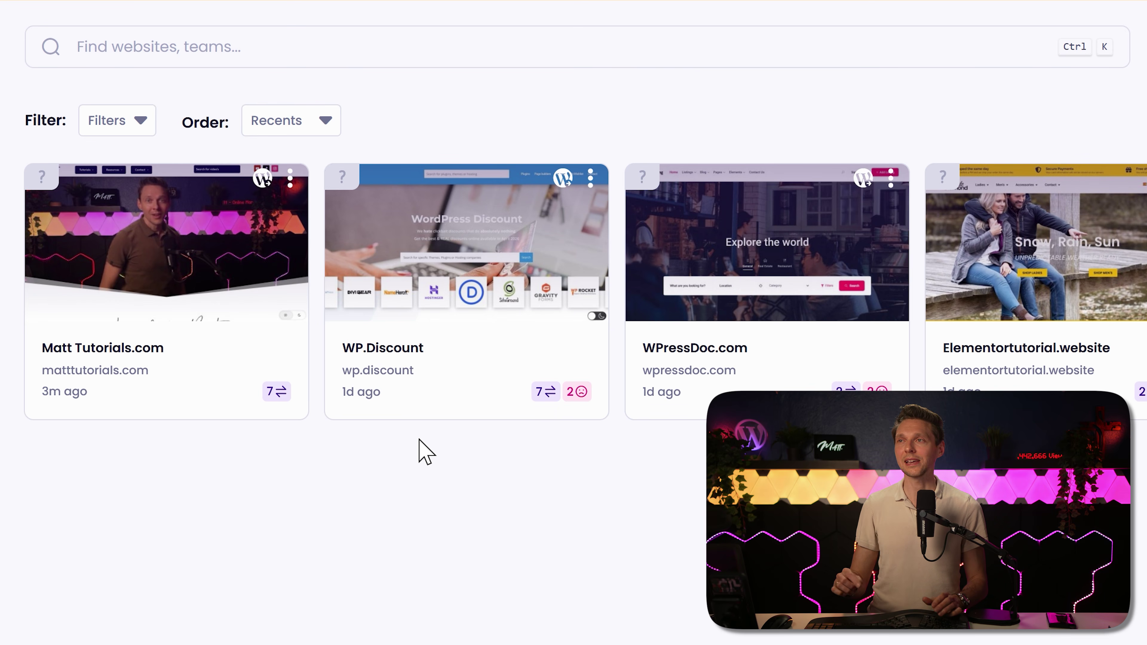
pyautogui.hotkey('ctrl', 'k')
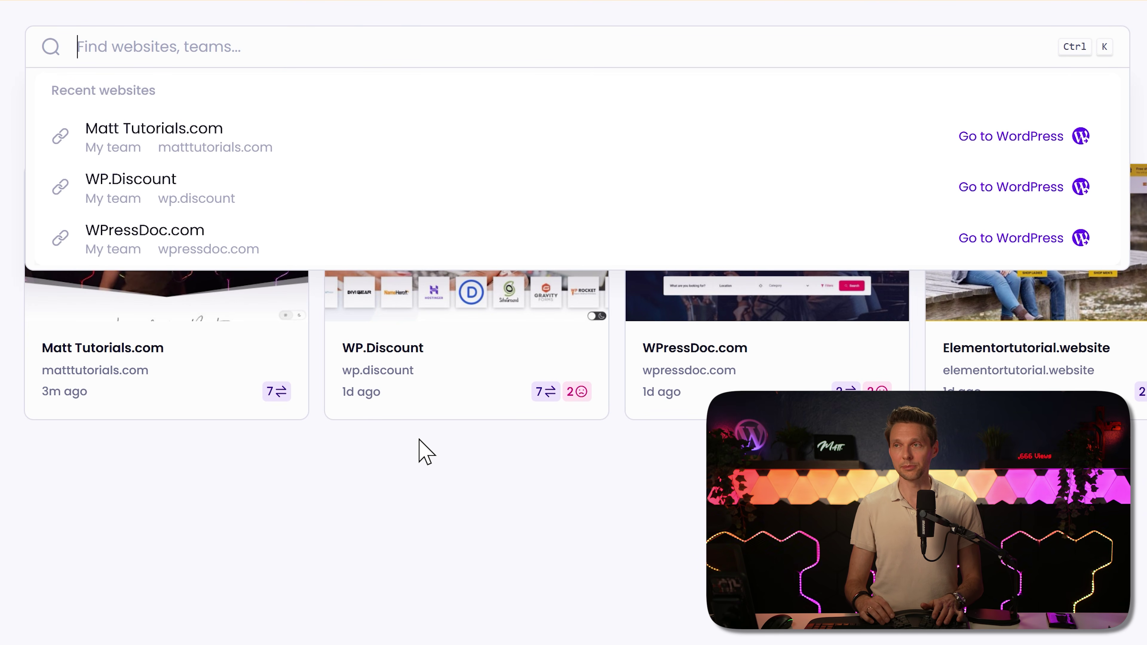
pyautogui.write('elementor')
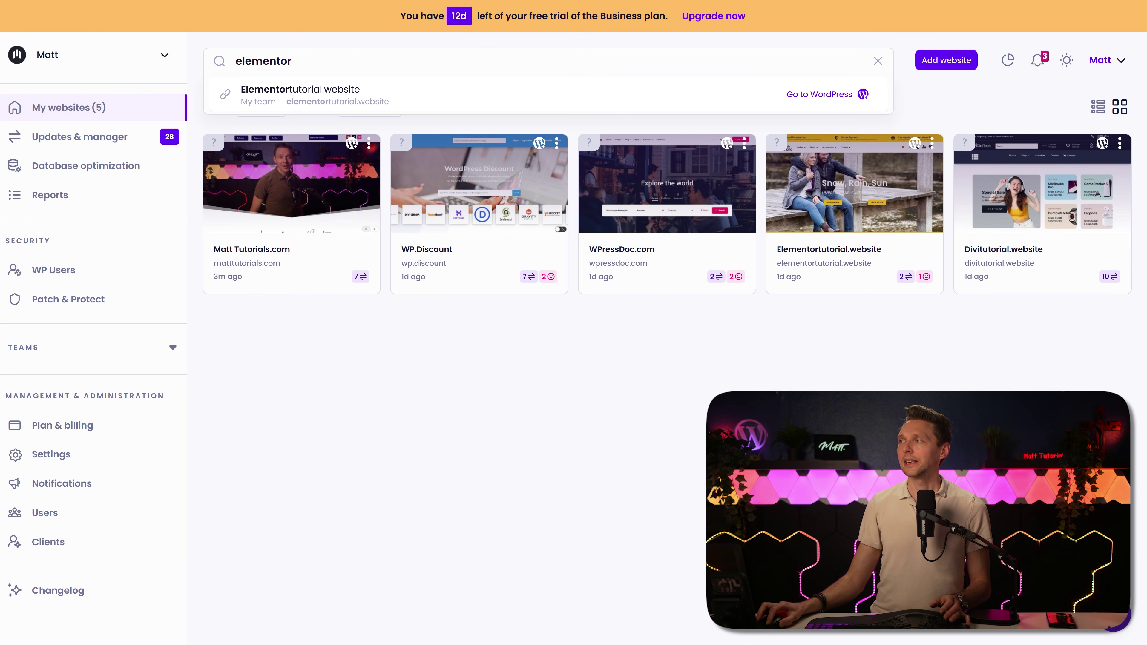
pyautogui.press('Escape')
pyautogui.click(946, 60)
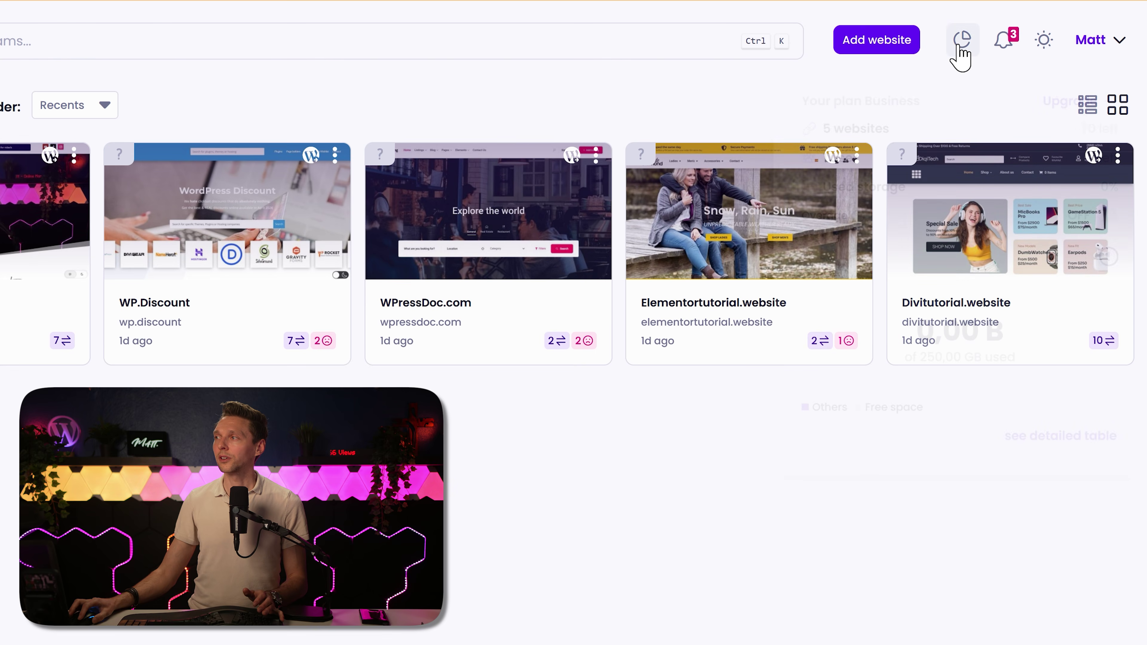
pyautogui.click(961, 41)
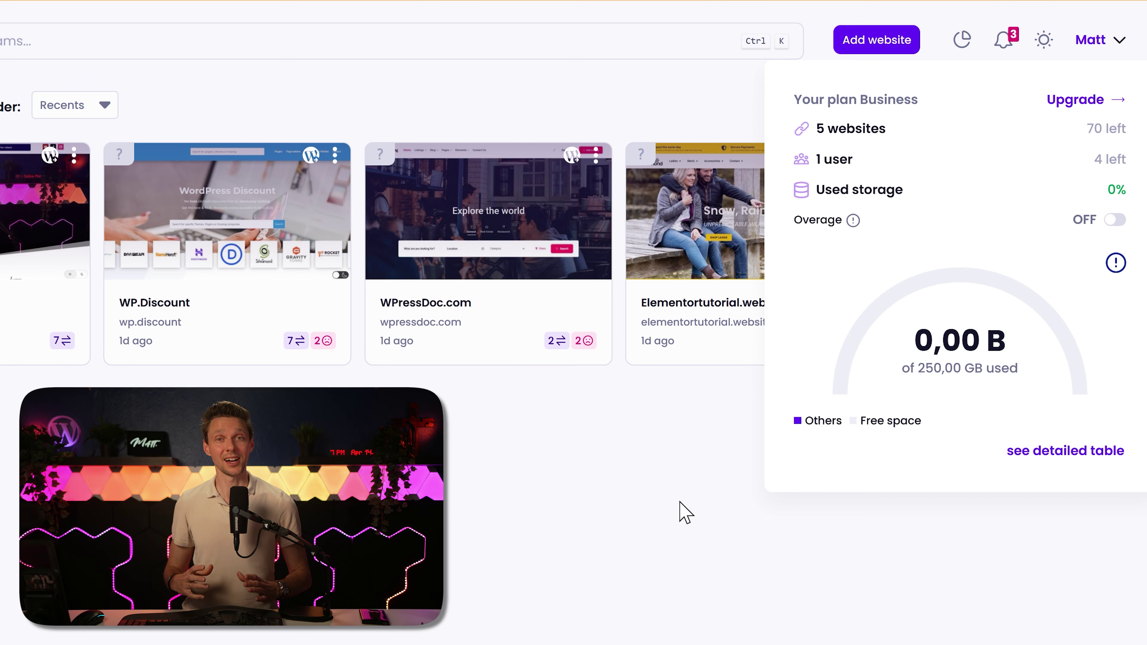
# Step: Filter notifications by update, backup, uptime, report and connection, then return to vulnerabilities and open the Notification center
pyautogui.click(1003, 39)
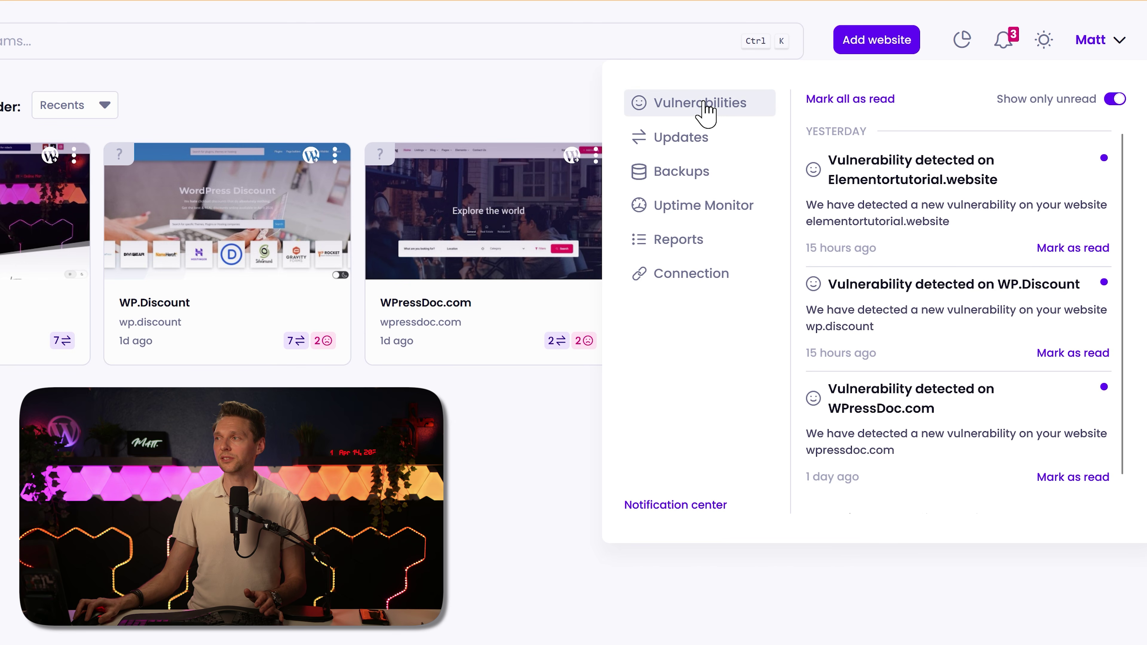
pyautogui.click(691, 137)
pyautogui.click(691, 172)
pyautogui.click(690, 206)
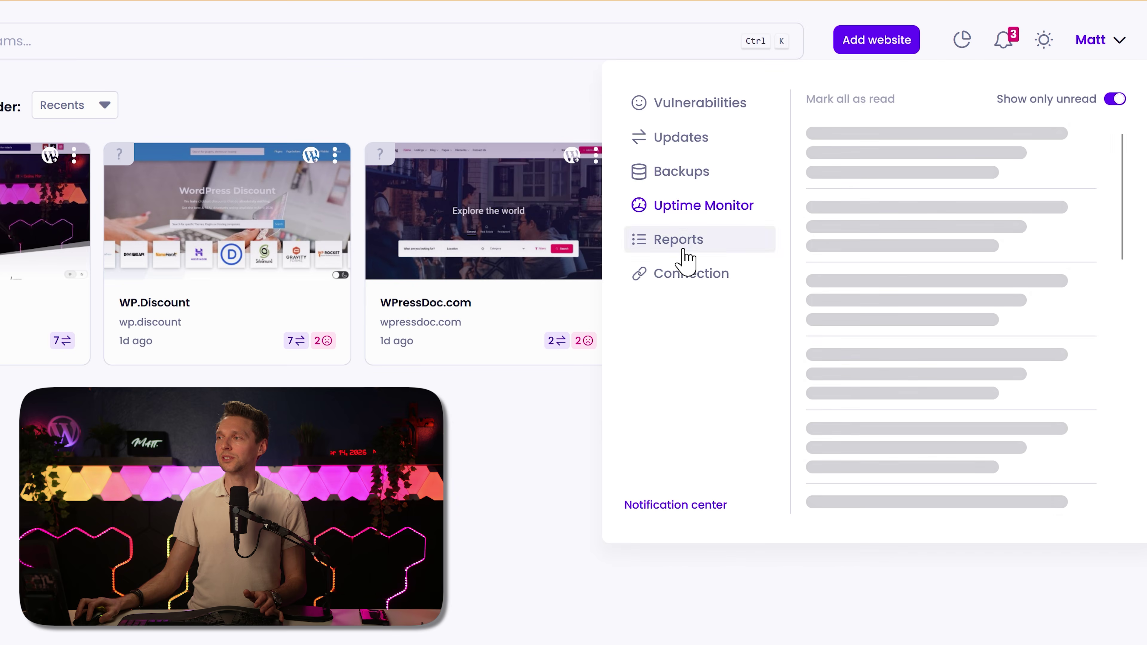
pyautogui.click(684, 239)
pyautogui.click(684, 273)
pyautogui.click(690, 103)
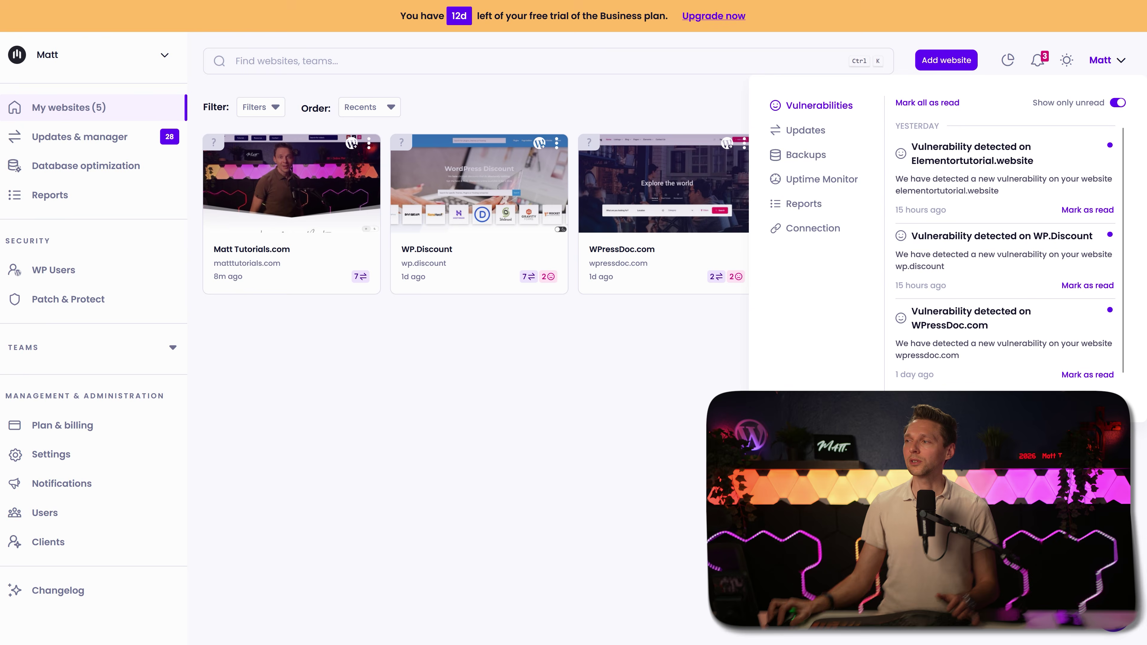
pyautogui.click(675, 505)
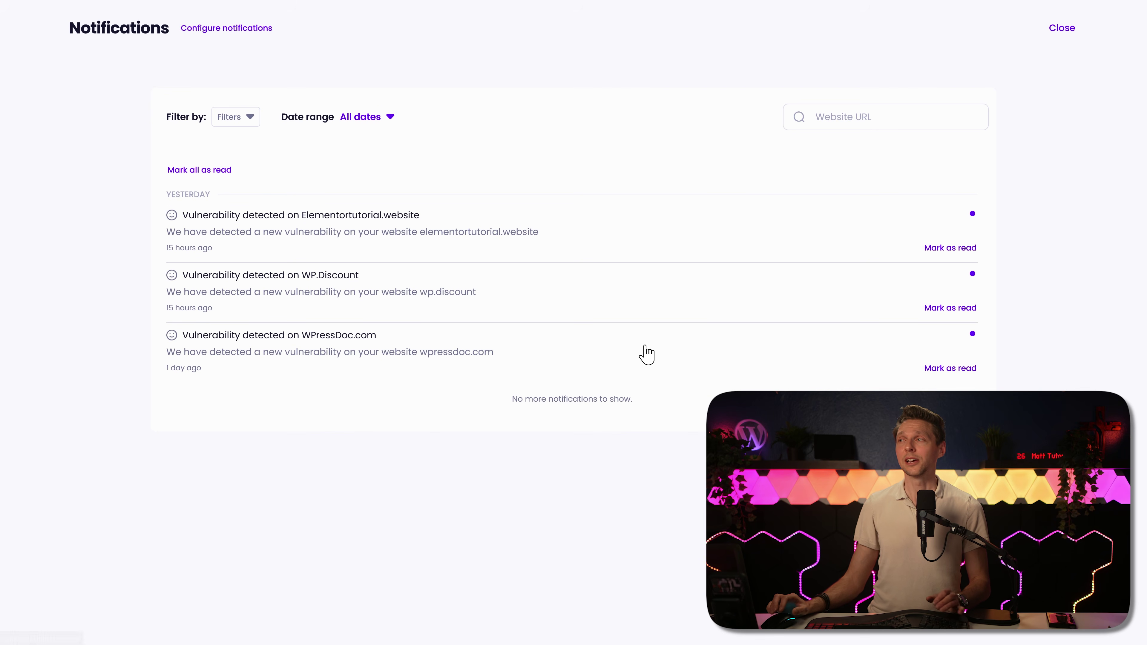
# Step: Narrow notifications to Apr 7–Apr 14, 2026, then go to Configure notifications
pyautogui.click(243, 119)
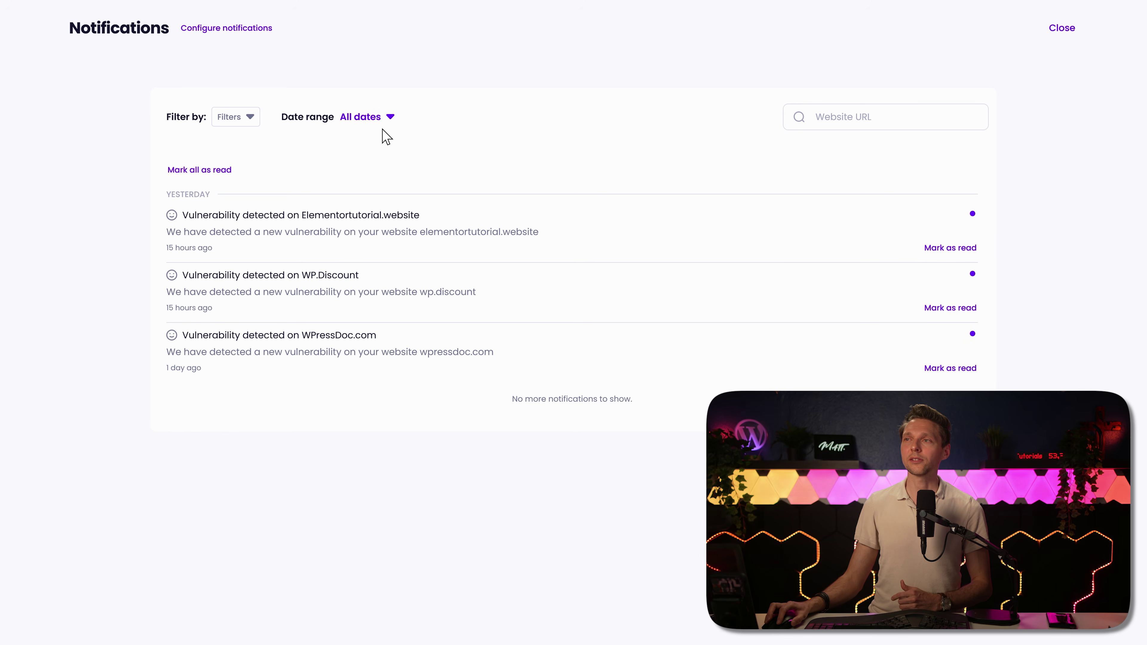
pyautogui.click(378, 119)
pyautogui.click(516, 156)
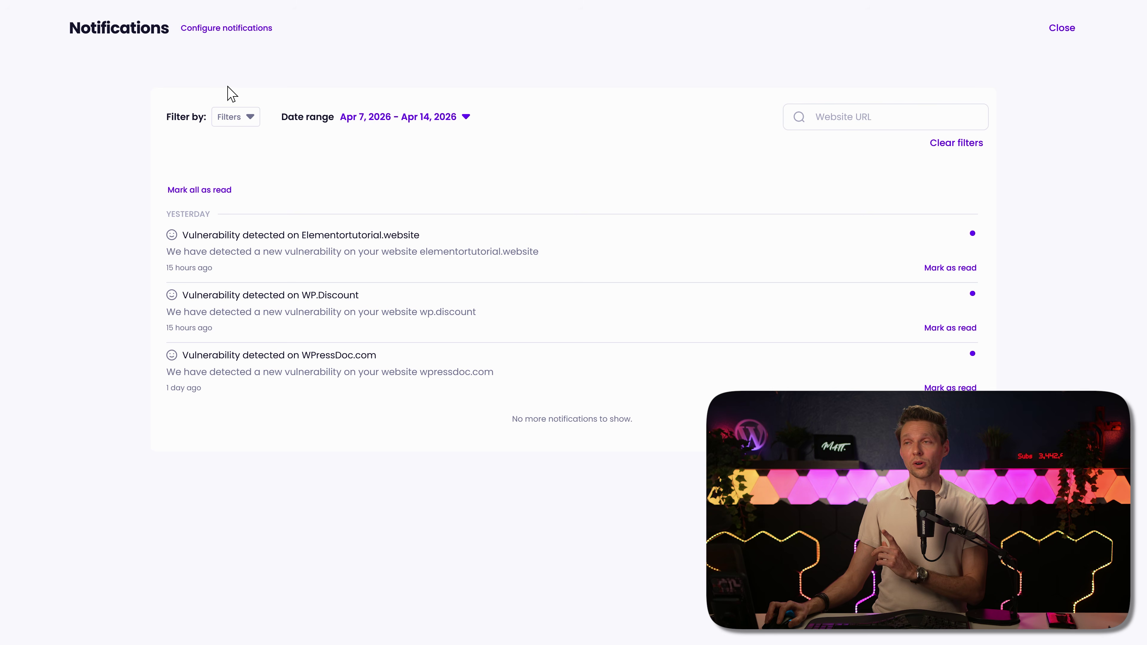
pyautogui.click(235, 29)
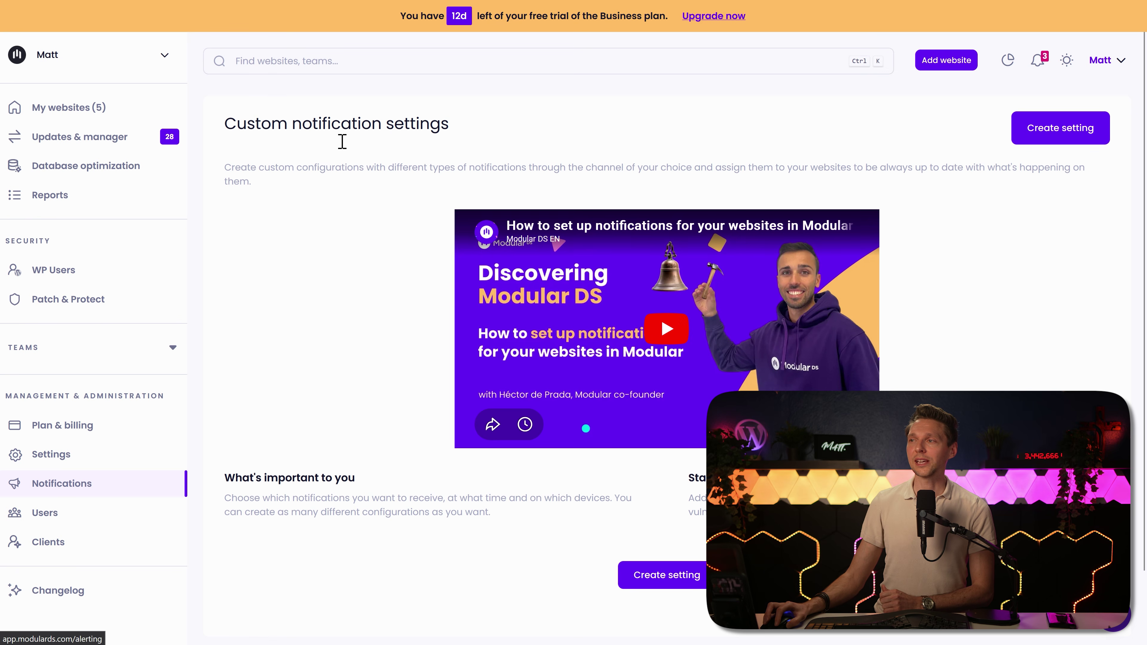
# Step: Create a new notification setting and type a name for it
pyautogui.click(646, 575)
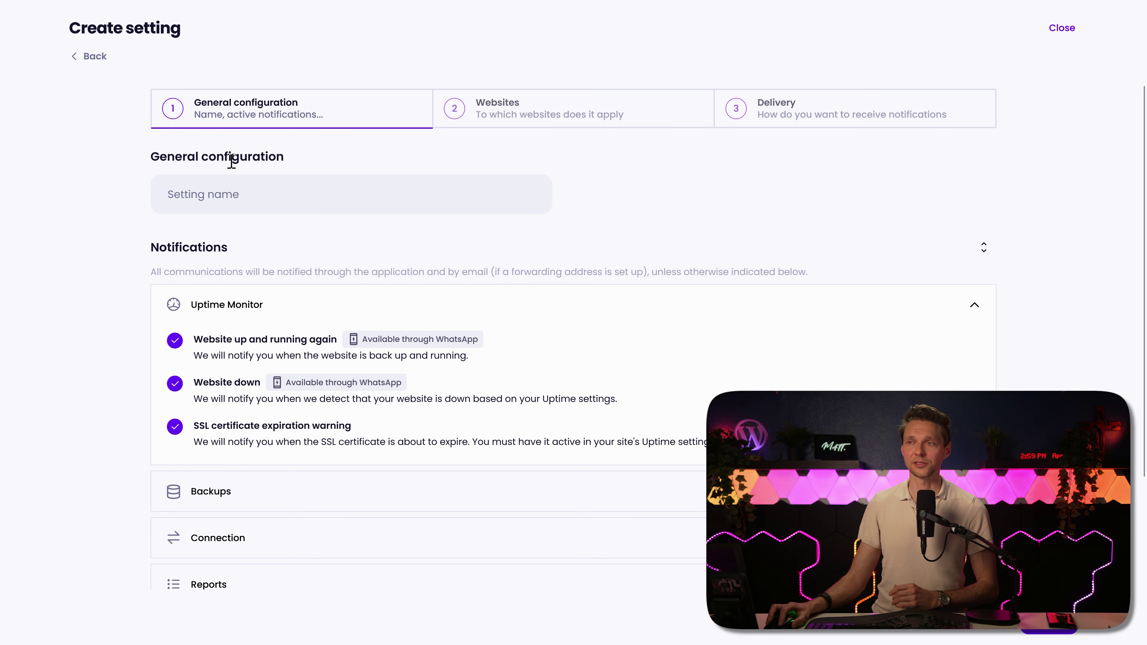
pyautogui.click(232, 194)
pyautogui.write("Matt's Notifications")
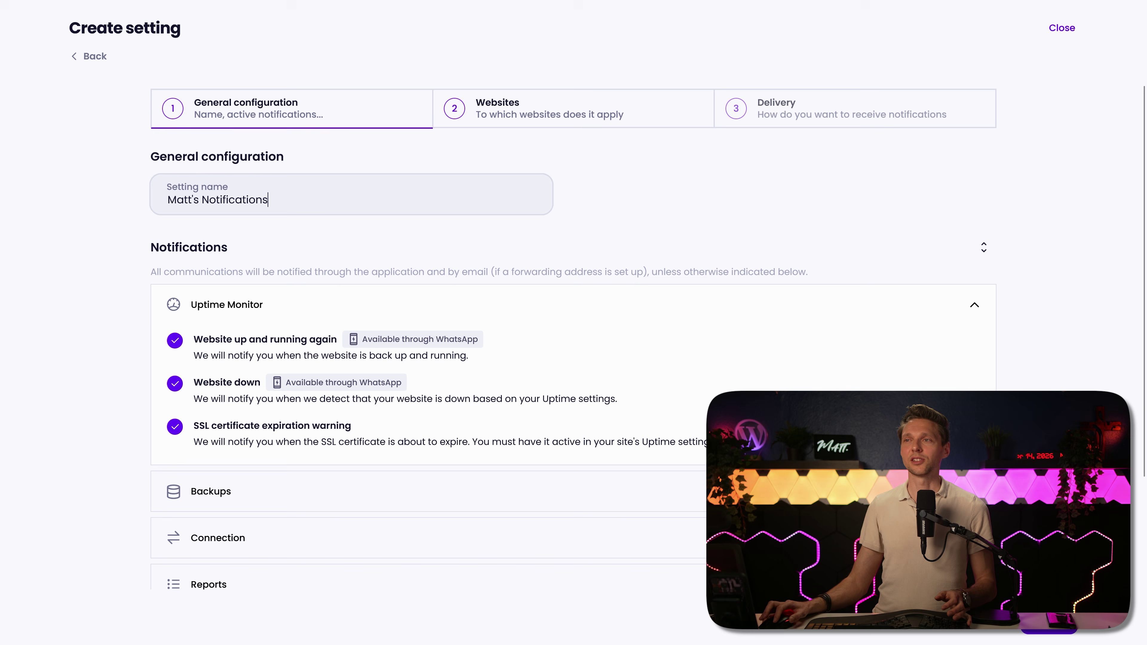
pyautogui.middleClick(243, 247)
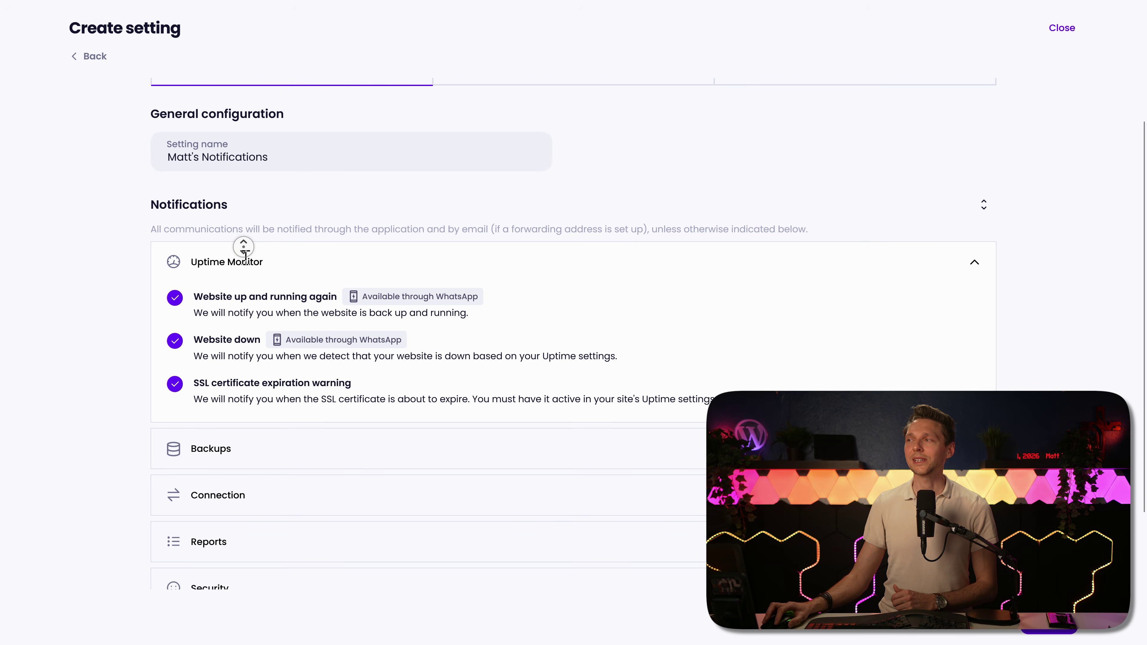
# Step: Review the Uptime Monitor, Backups, Connection, Reports and Security alert options
pyautogui.click(175, 224)
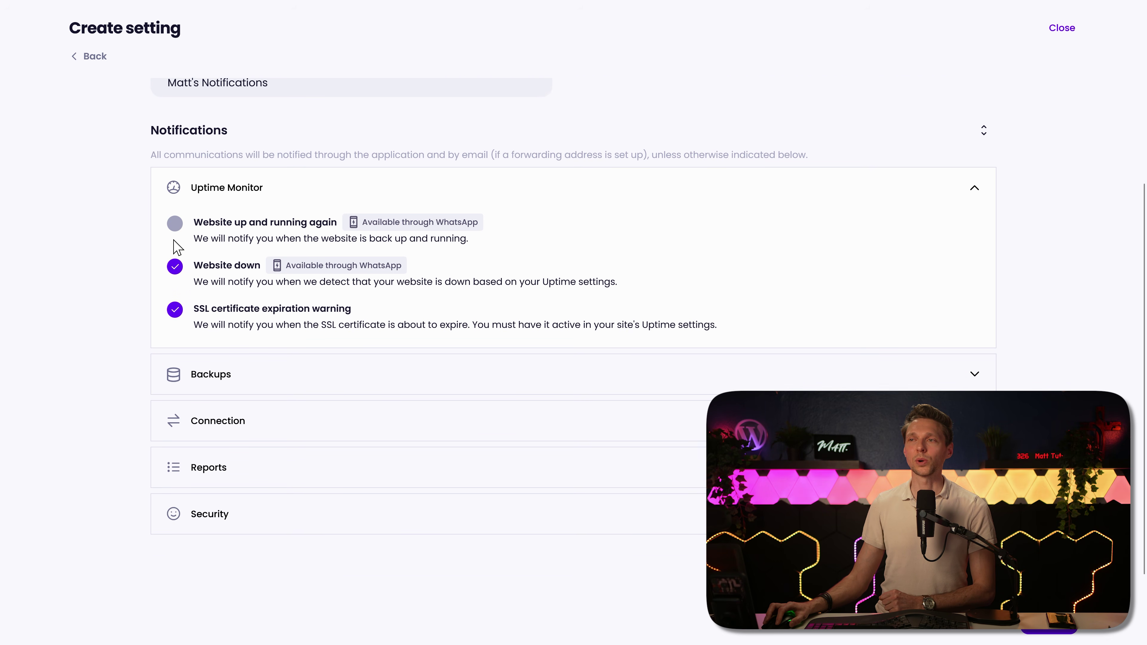
pyautogui.click(175, 266)
pyautogui.click(175, 223)
pyautogui.click(175, 310)
pyautogui.click(248, 377)
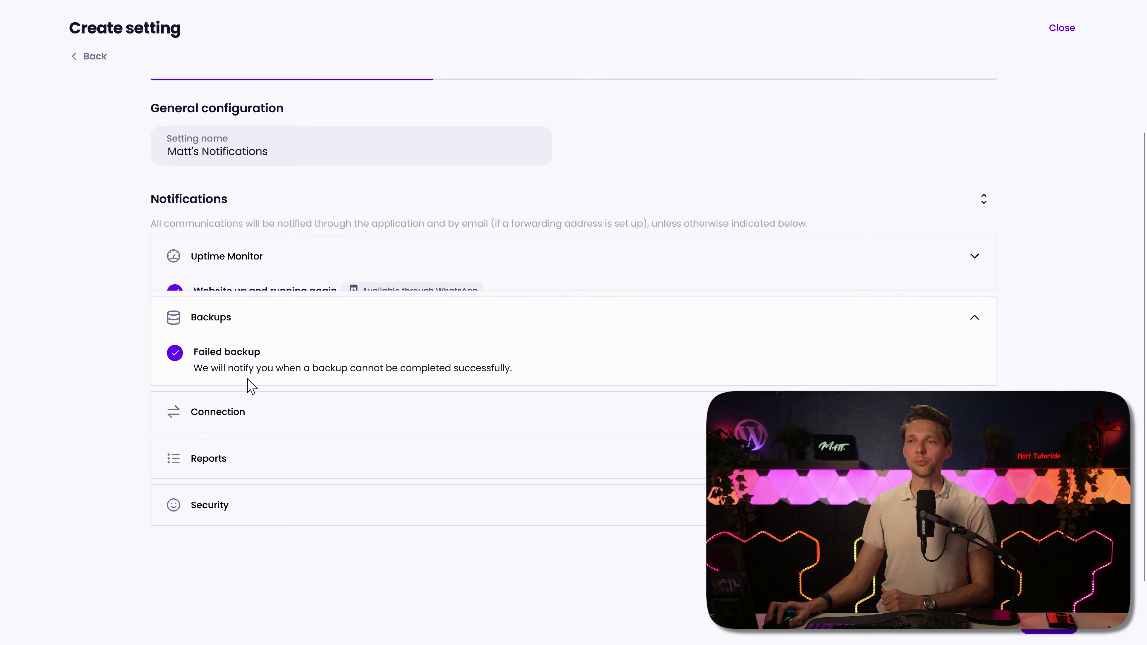
pyautogui.click(223, 418)
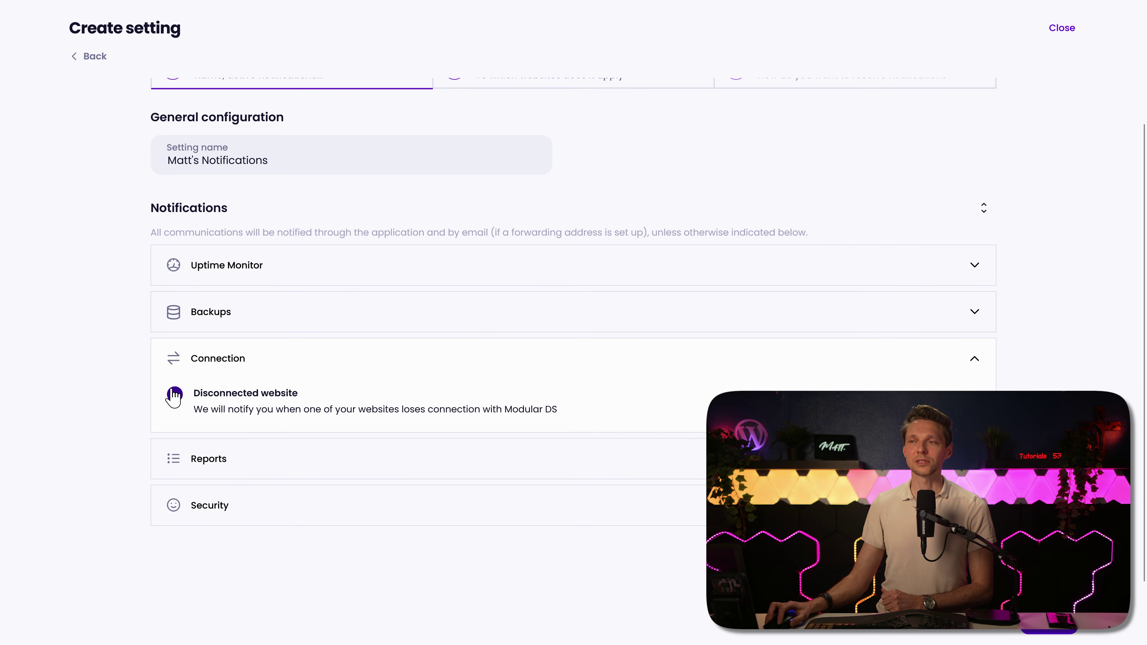
pyautogui.click(220, 460)
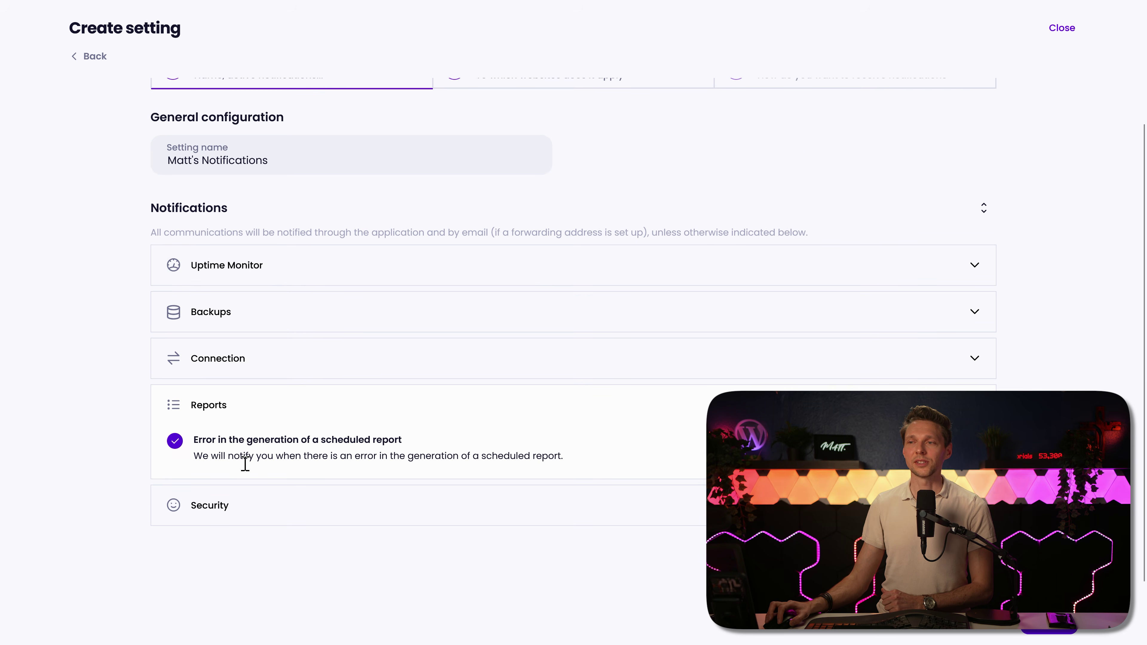
pyautogui.click(256, 507)
pyautogui.click(221, 413)
pyautogui.moveTo(216, 441); pyautogui.dragTo(213, 441)
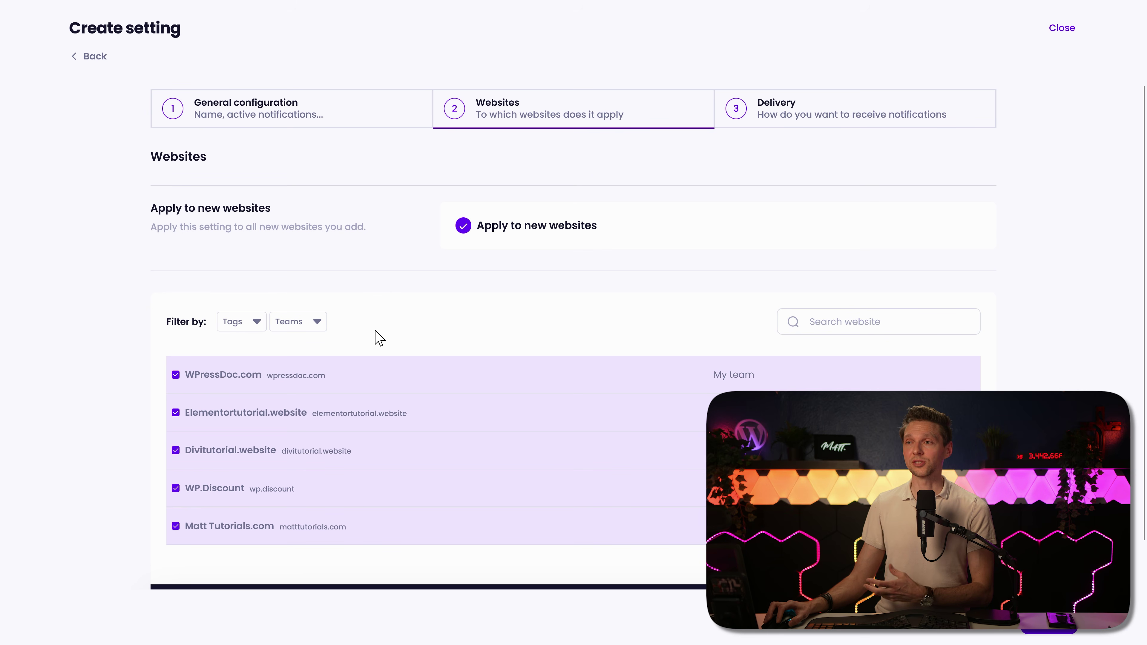
# Step: Exclude Divitutorial.website and enable email delivery with a pasted recipient address
pyautogui.scroll(-1, 459, 335)
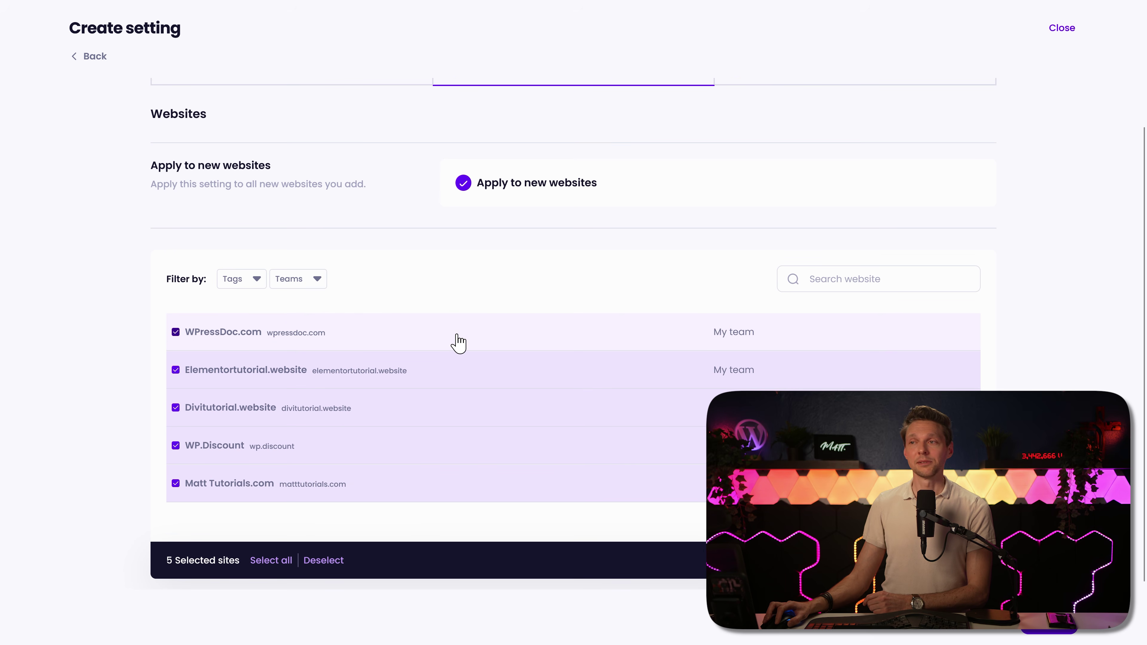
pyautogui.click(176, 407)
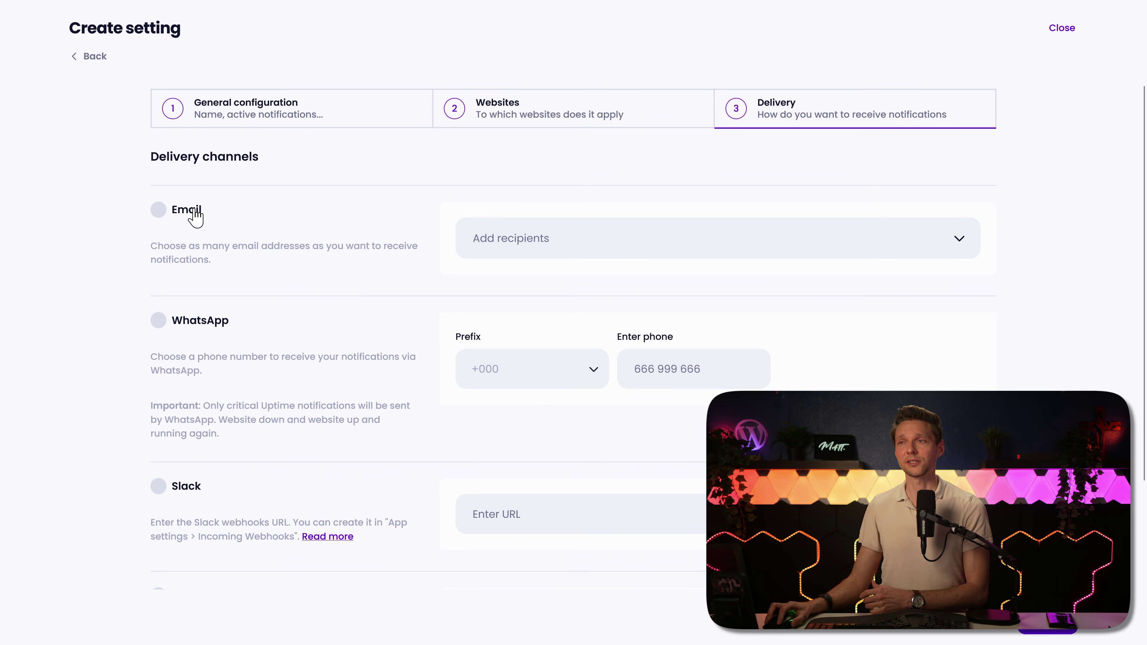
pyautogui.click(195, 217)
pyautogui.hotkey('ctrl', 'v')
pyautogui.press('Return')
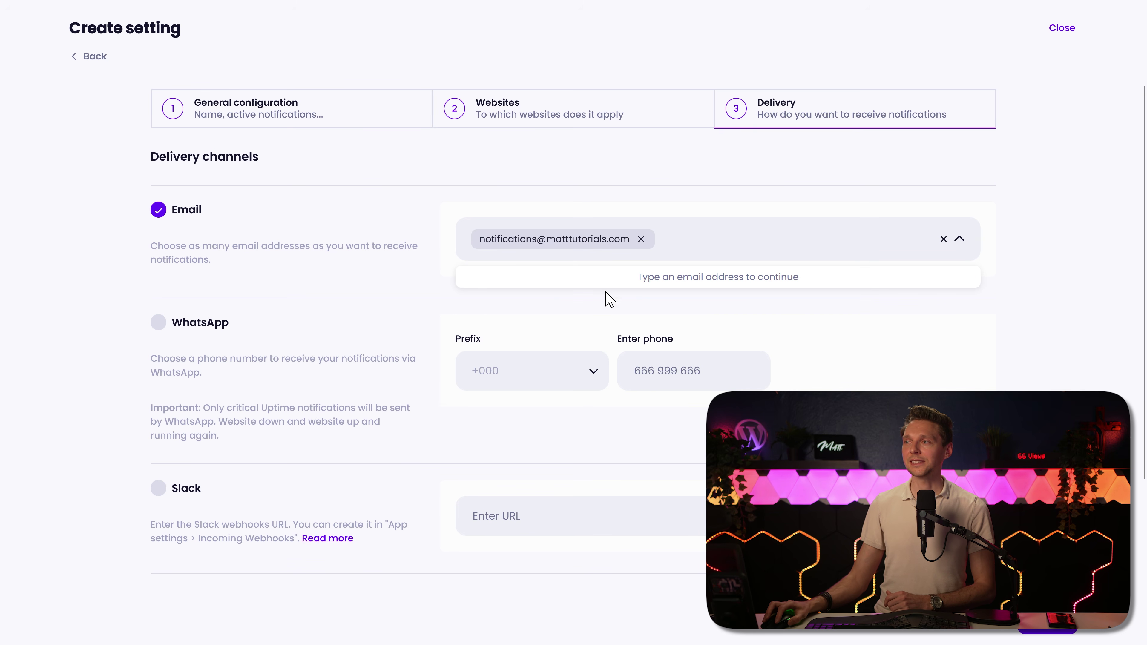
pyautogui.click(393, 250)
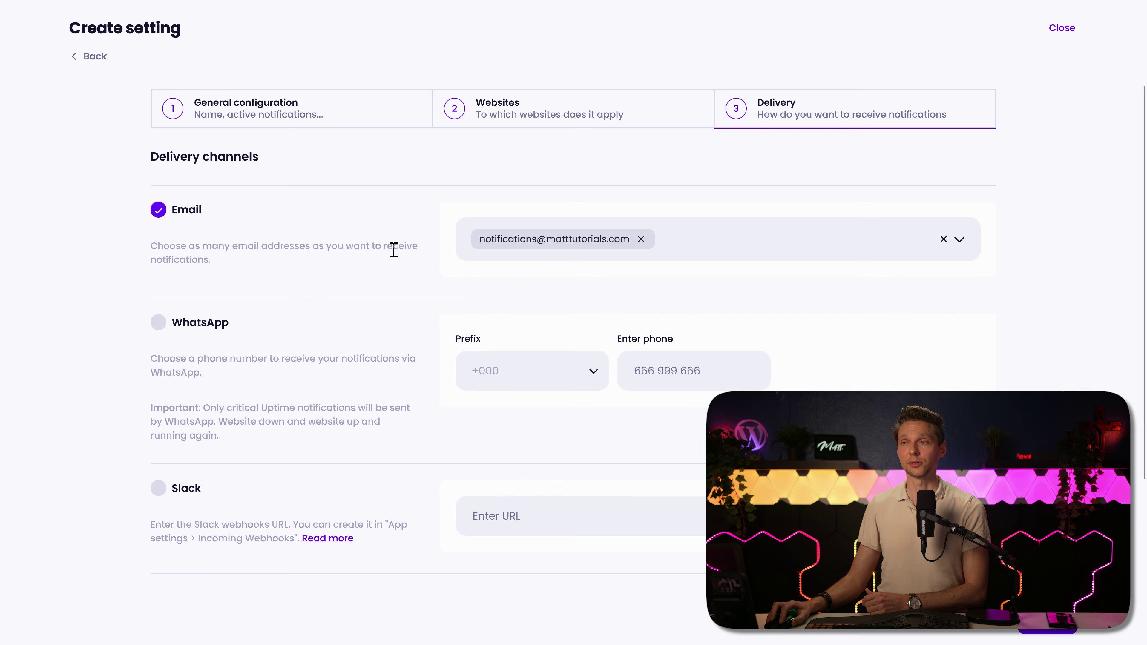
# Step: Look at the WhatsApp country prefix list without changing it
pyautogui.scroll(-3, 376, 337)
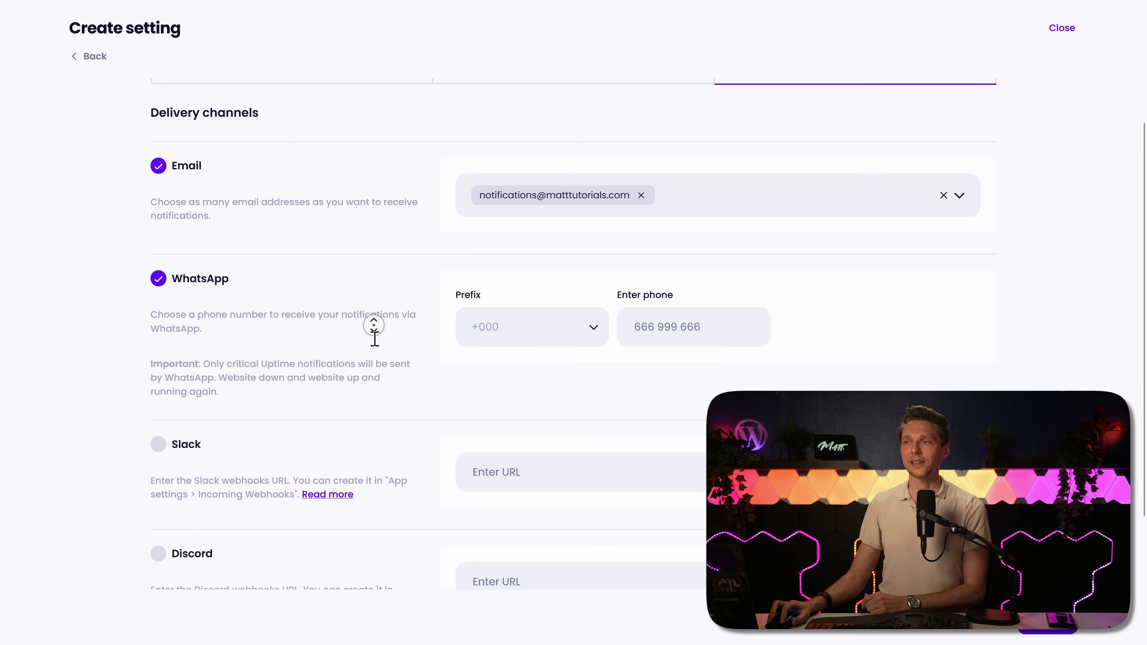
pyautogui.click(519, 251)
pyautogui.click(665, 261)
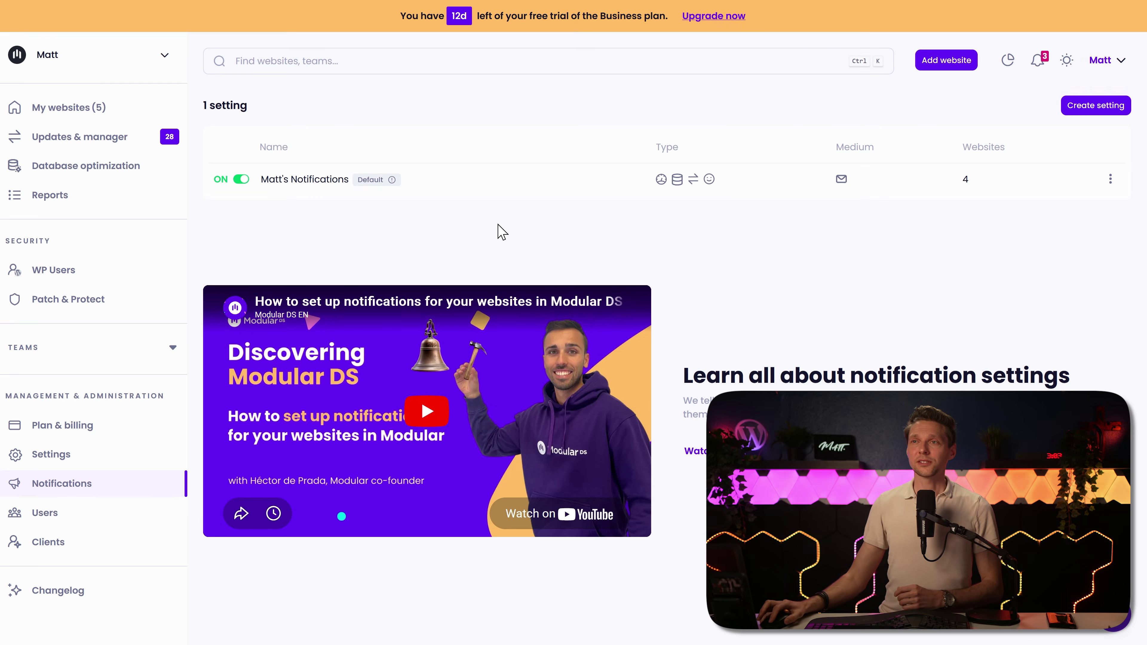
# Step: Return to My websites and cycle the theme through dark and system back to light
pyautogui.click(75, 113)
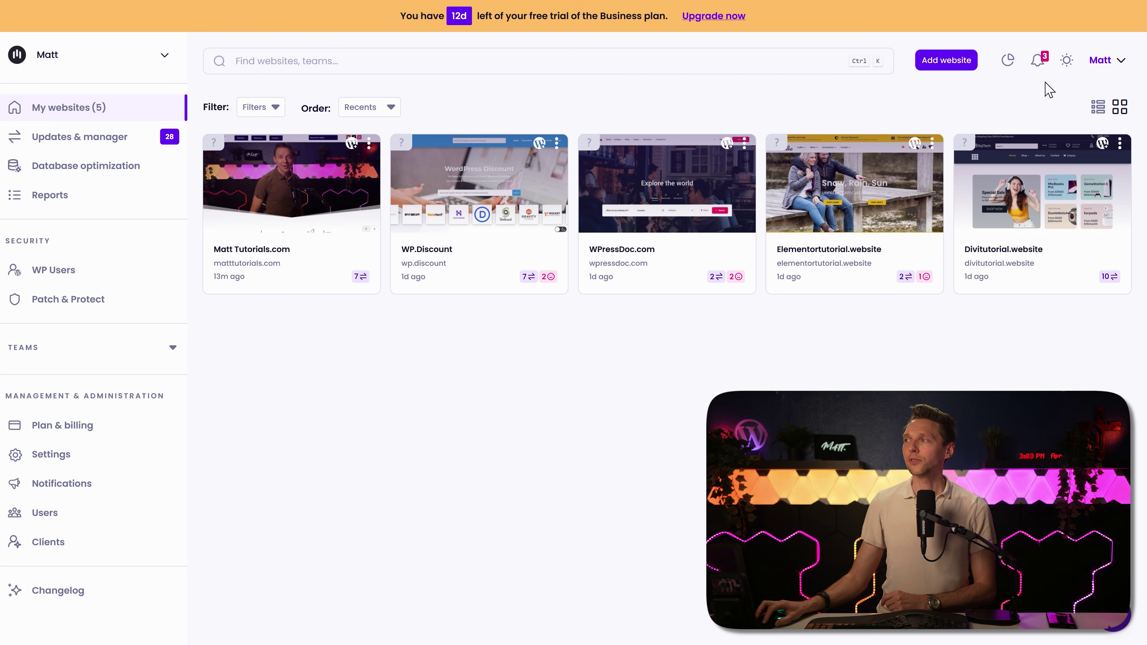
pyautogui.click(1067, 61)
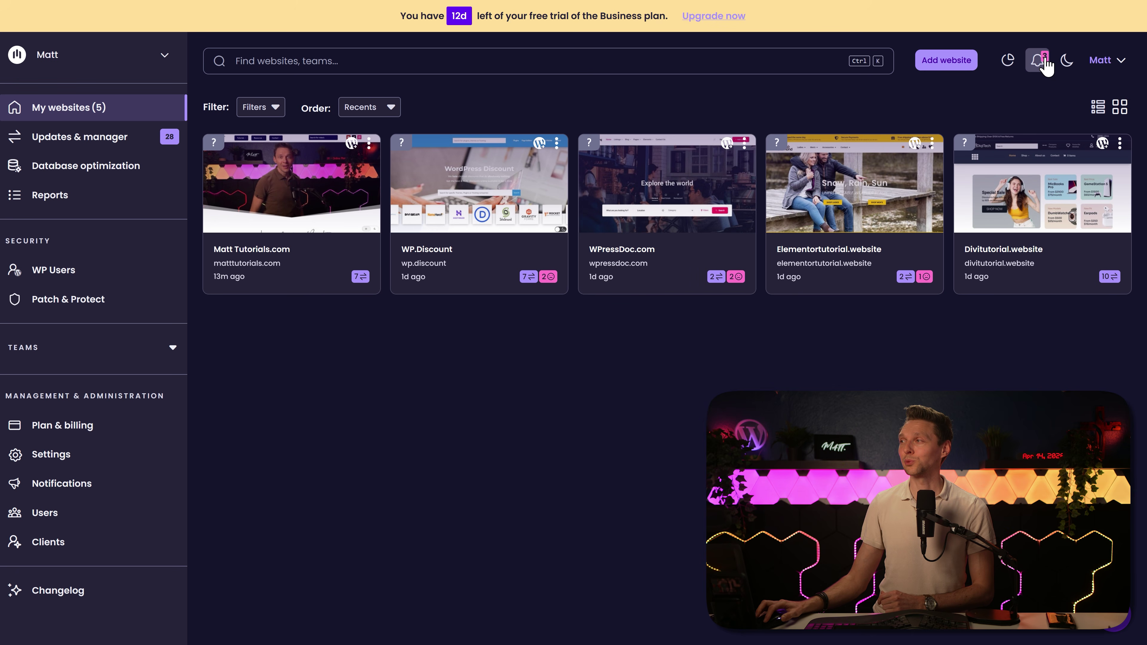
pyautogui.click(1074, 70)
pyautogui.click(1070, 72)
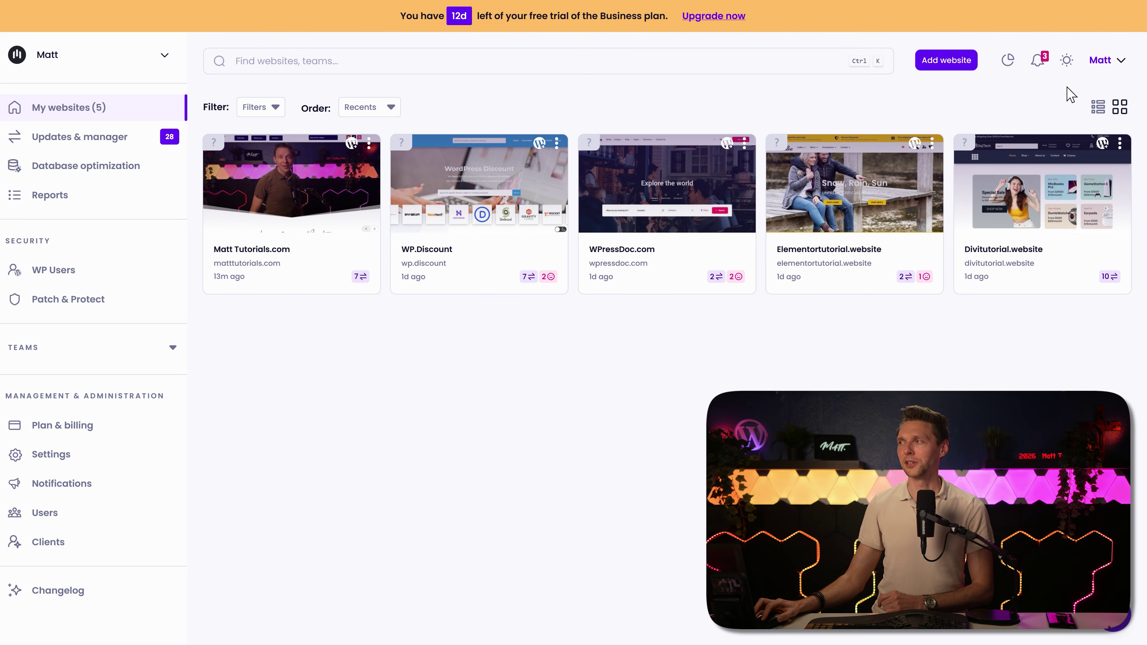
# Step: Open My profile from the account menu to review personal data and password settings
pyautogui.click(1120, 66)
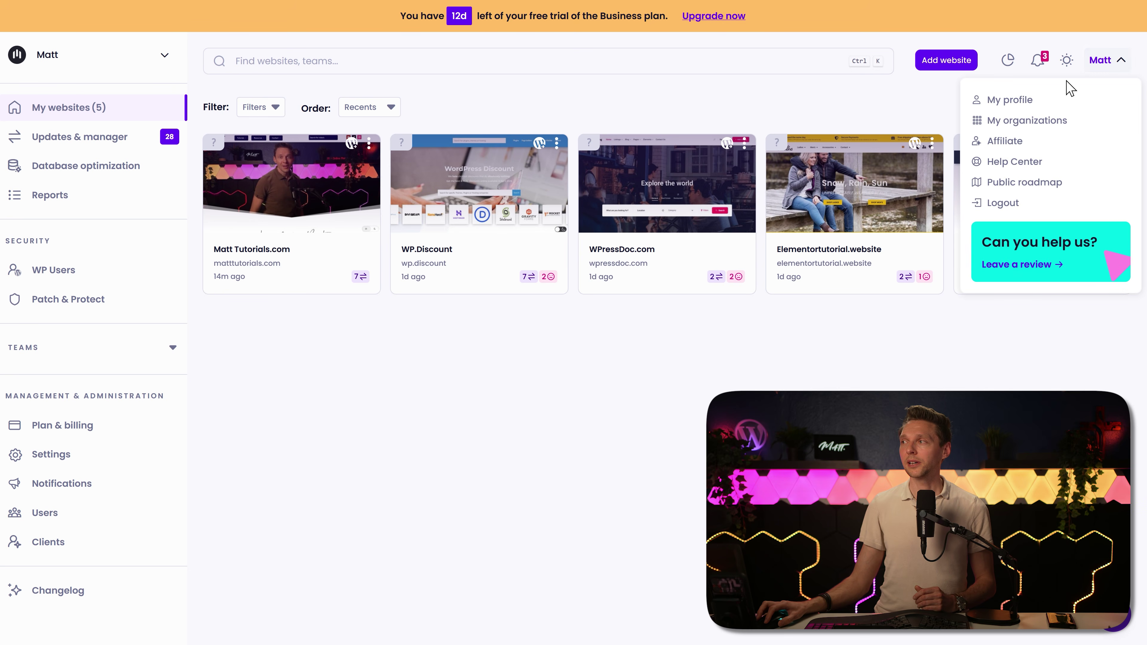
pyautogui.click(1016, 100)
pyautogui.middleClick(869, 254)
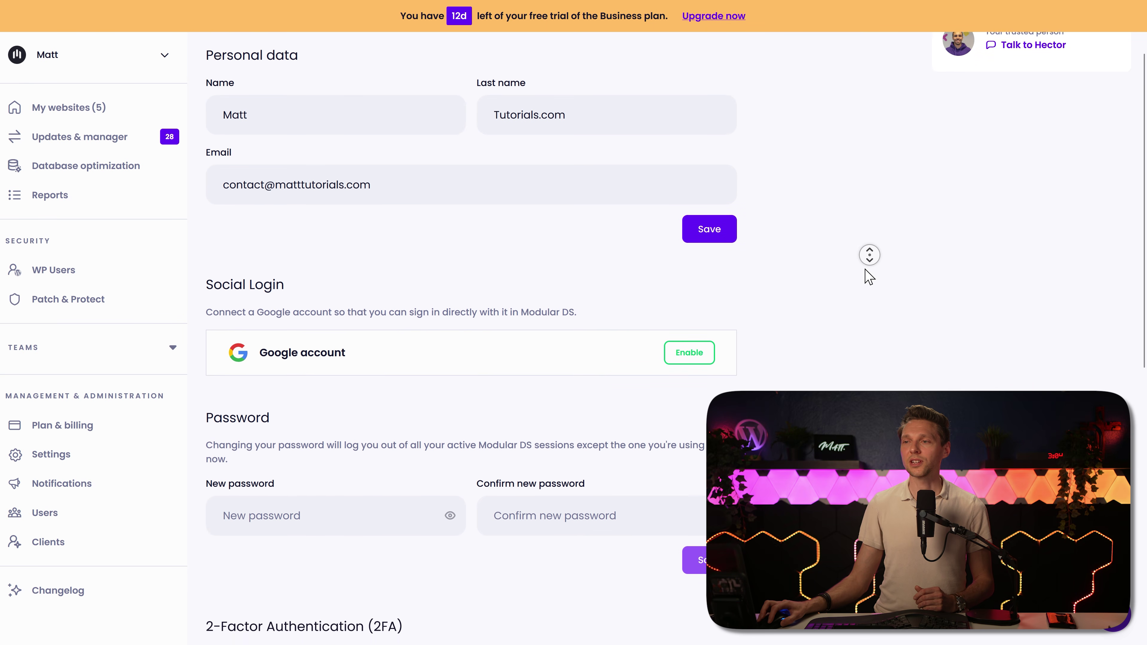
pyautogui.middleClick(867, 269)
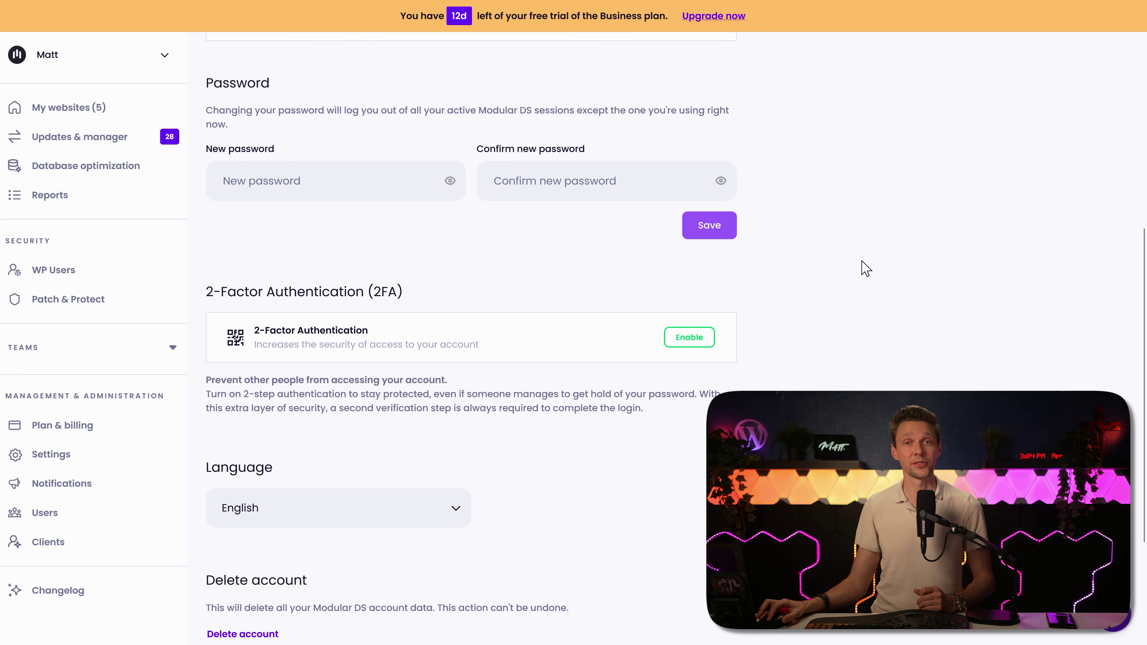
pyautogui.click(1106, 63)
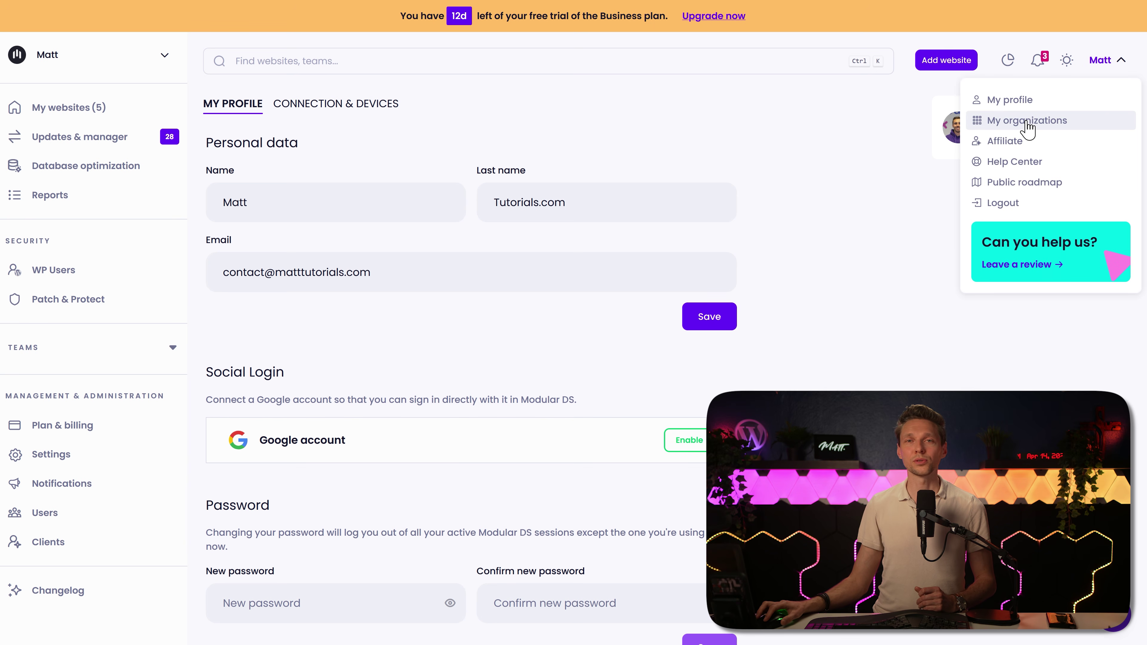
# Step: Visit My organizations, the Help Center and the public roadmap from the account menu
pyautogui.click(1027, 121)
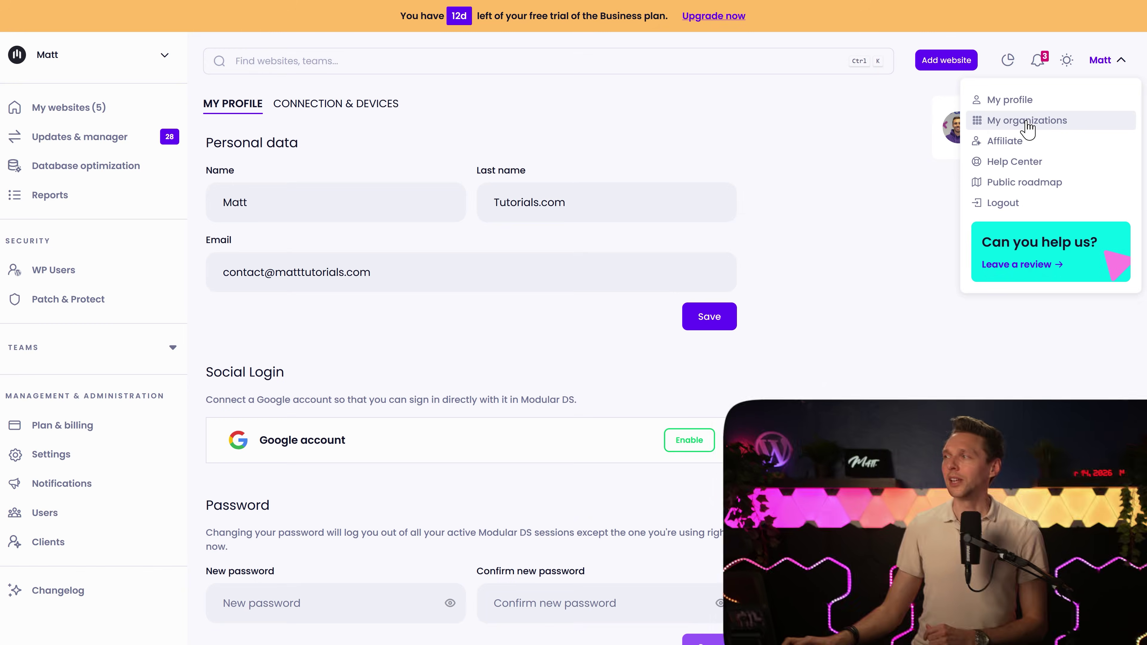
pyautogui.click(1025, 120)
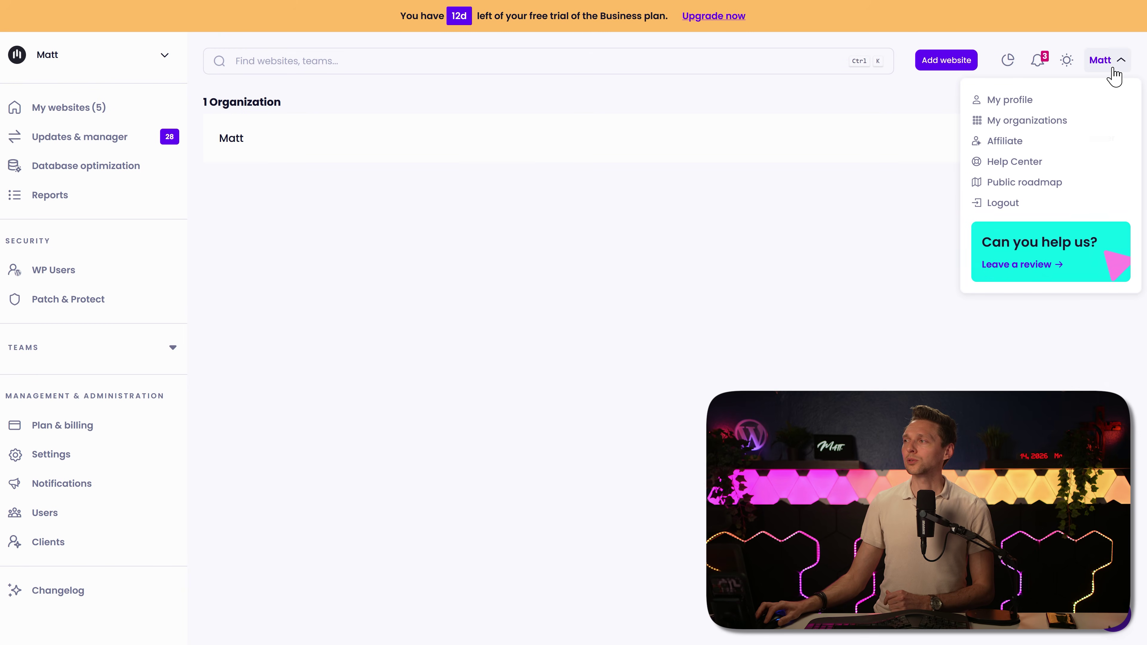
pyautogui.click(1013, 164)
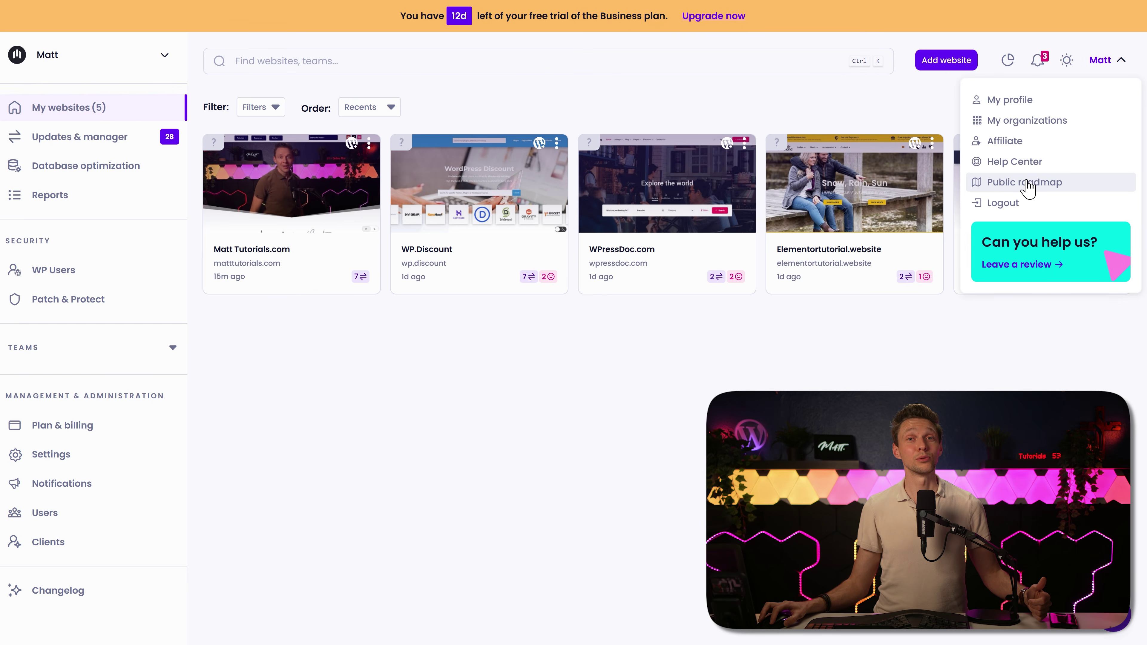
pyautogui.click(1027, 183)
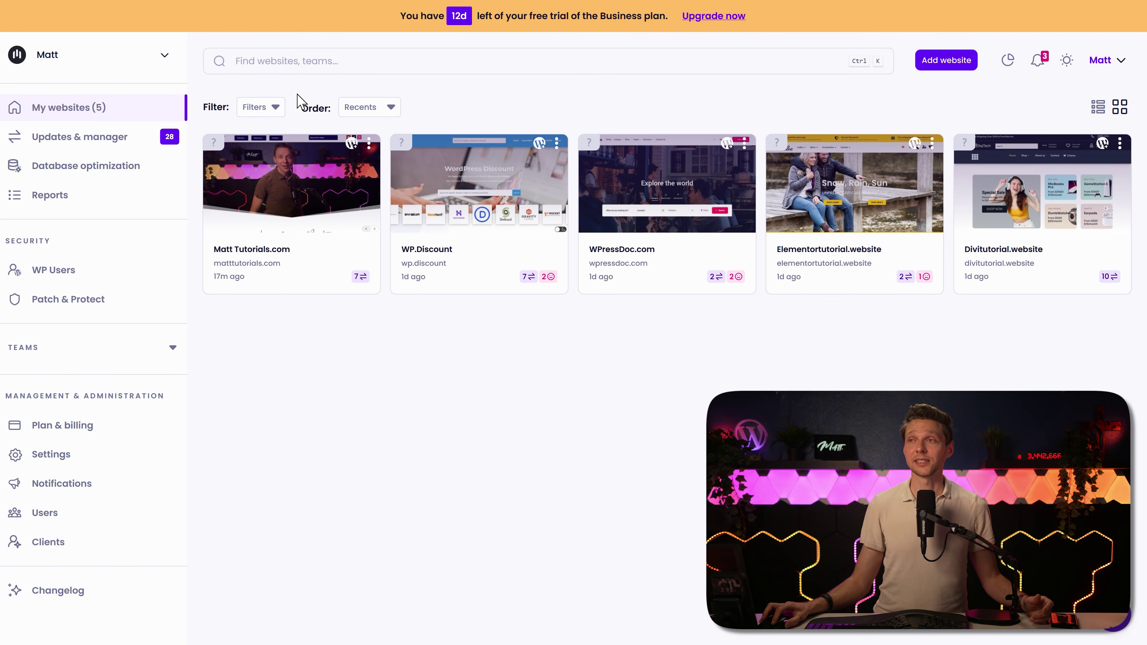
# Step: Browse the Tags, Teams and Order options, then switch the websites to table view
pyautogui.click(264, 108)
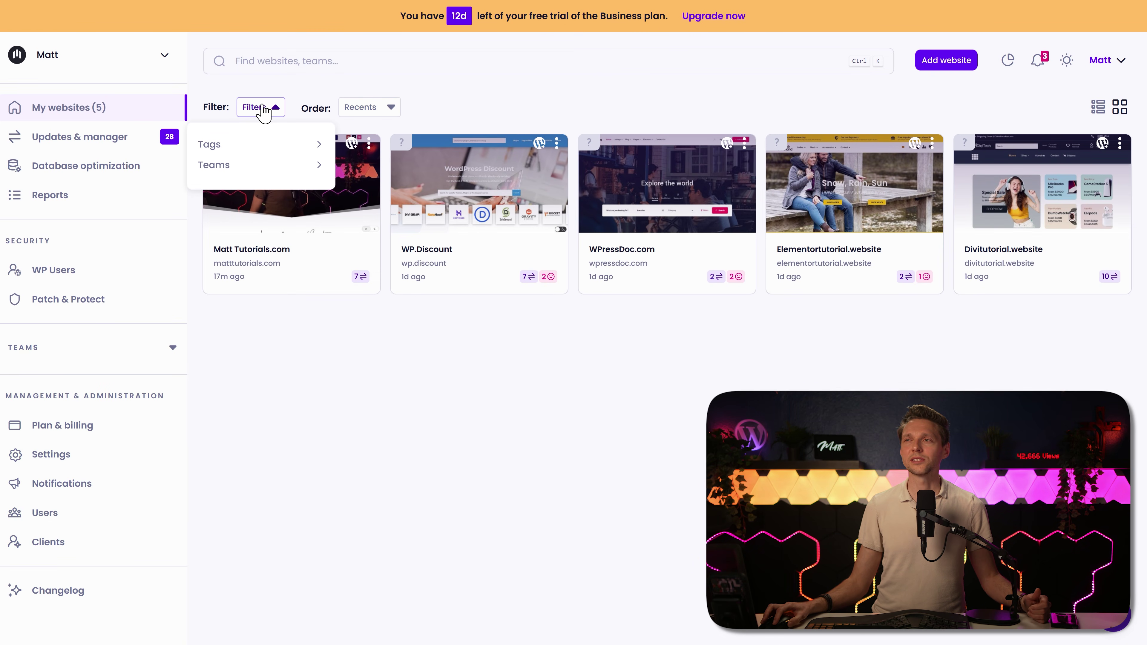
pyautogui.click(250, 146)
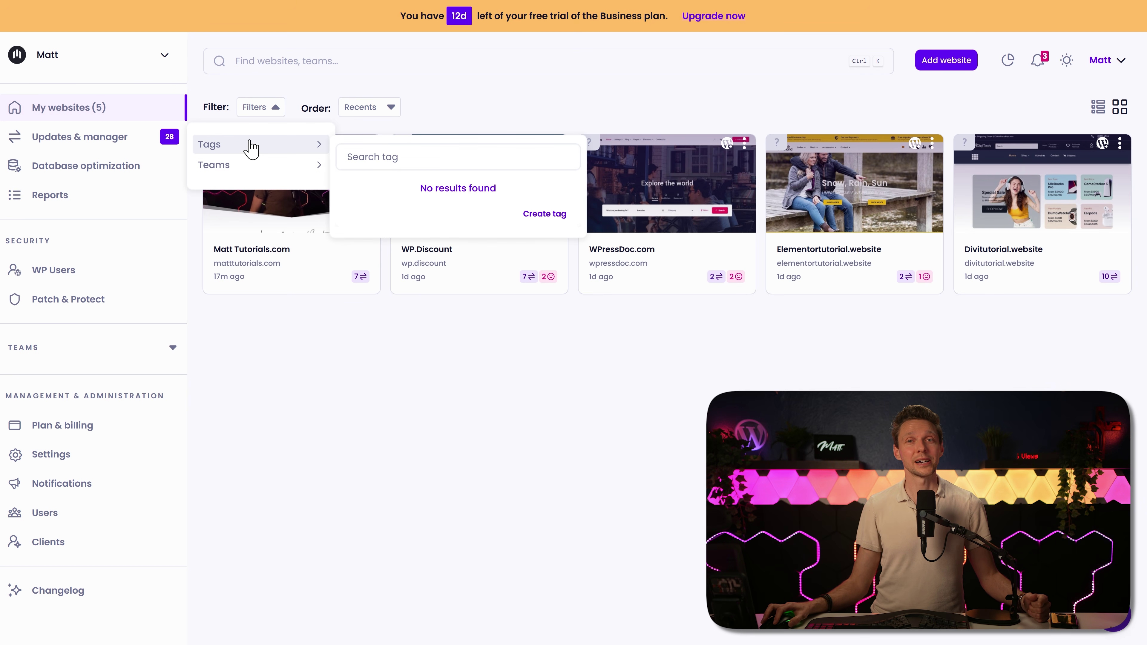
pyautogui.click(275, 169)
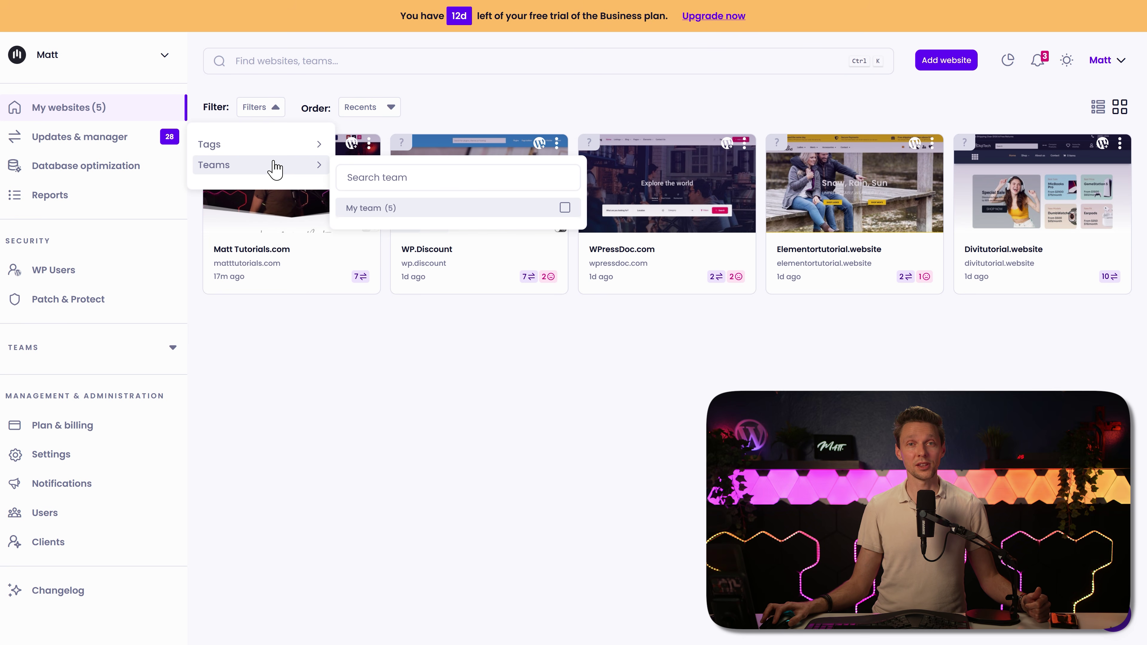
pyautogui.click(379, 111)
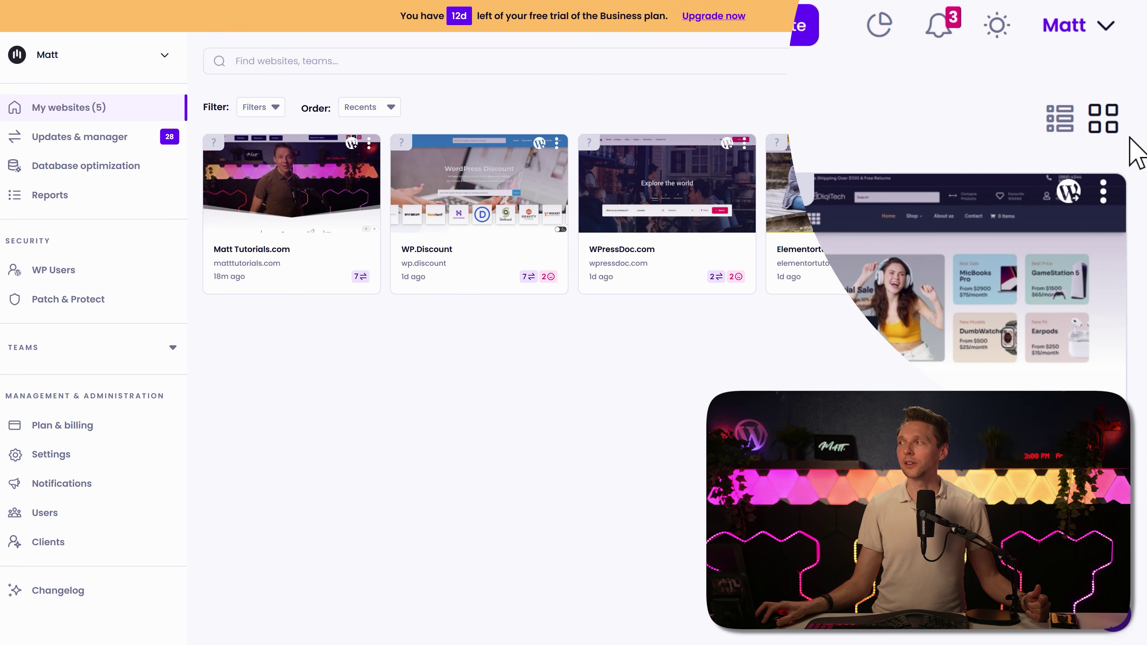
pyautogui.click(1069, 118)
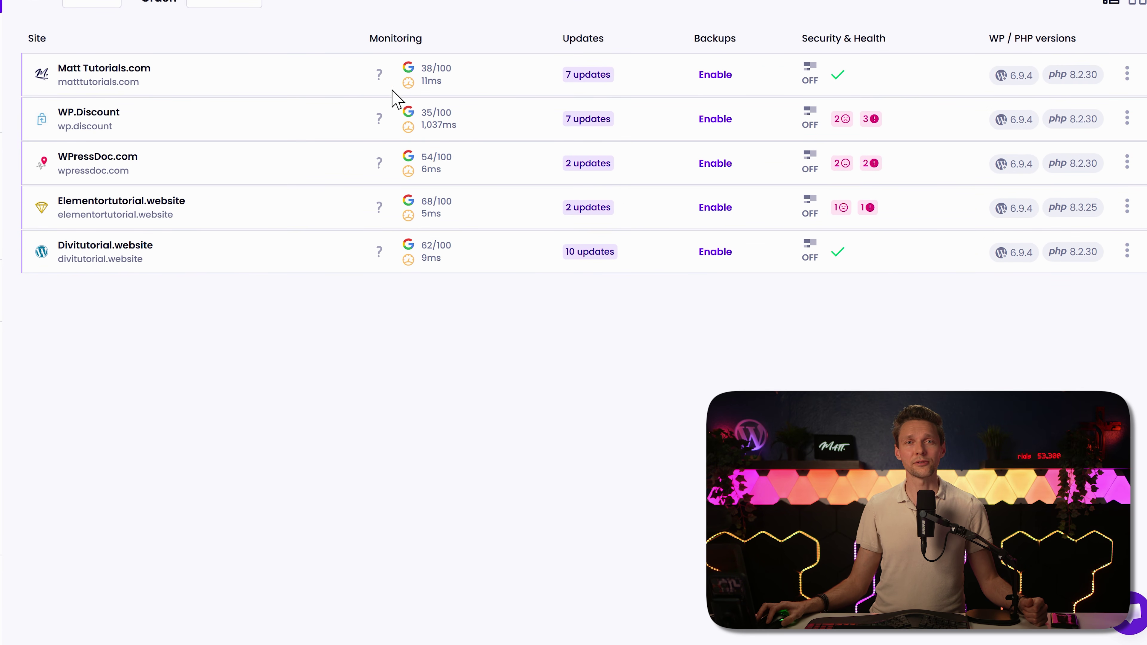
pyautogui.moveTo(378, 87)
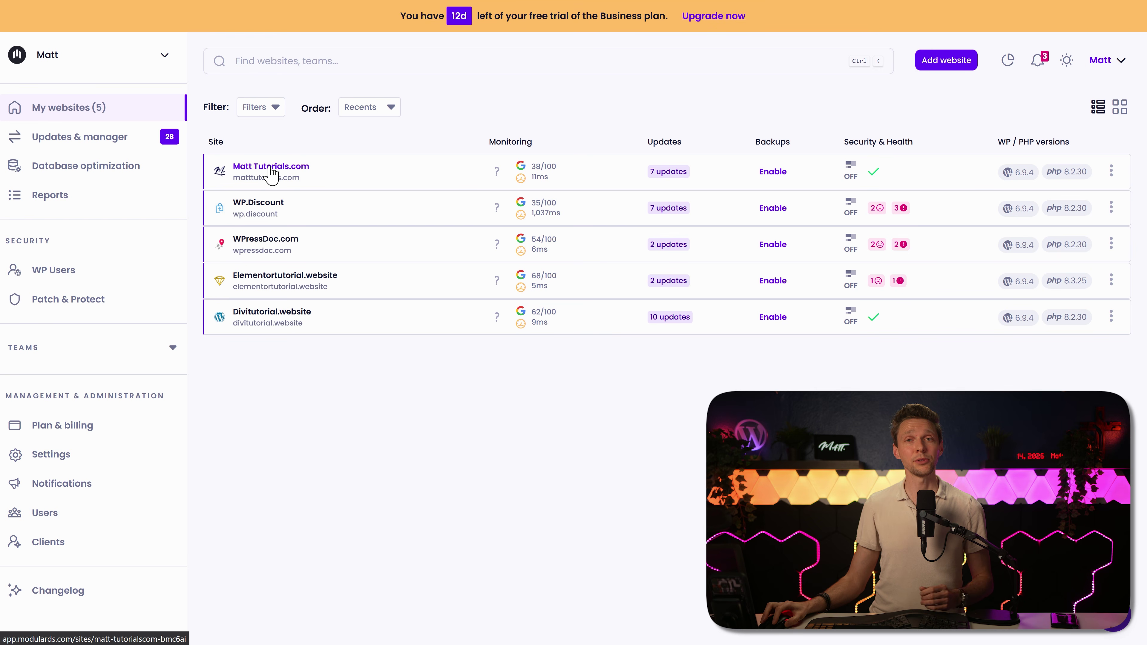
# Step: Peek at Matt Tutorials.com's overview and actions menu, then return to the card grid
pyautogui.click(271, 168)
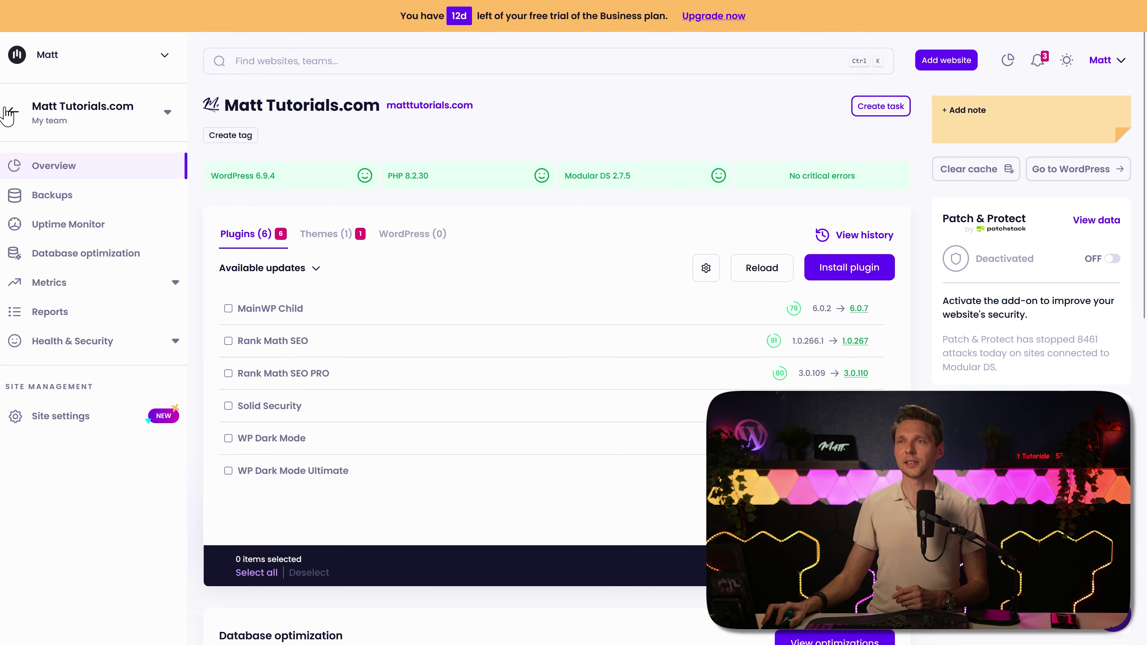
pyautogui.click(13, 112)
pyautogui.click(1112, 174)
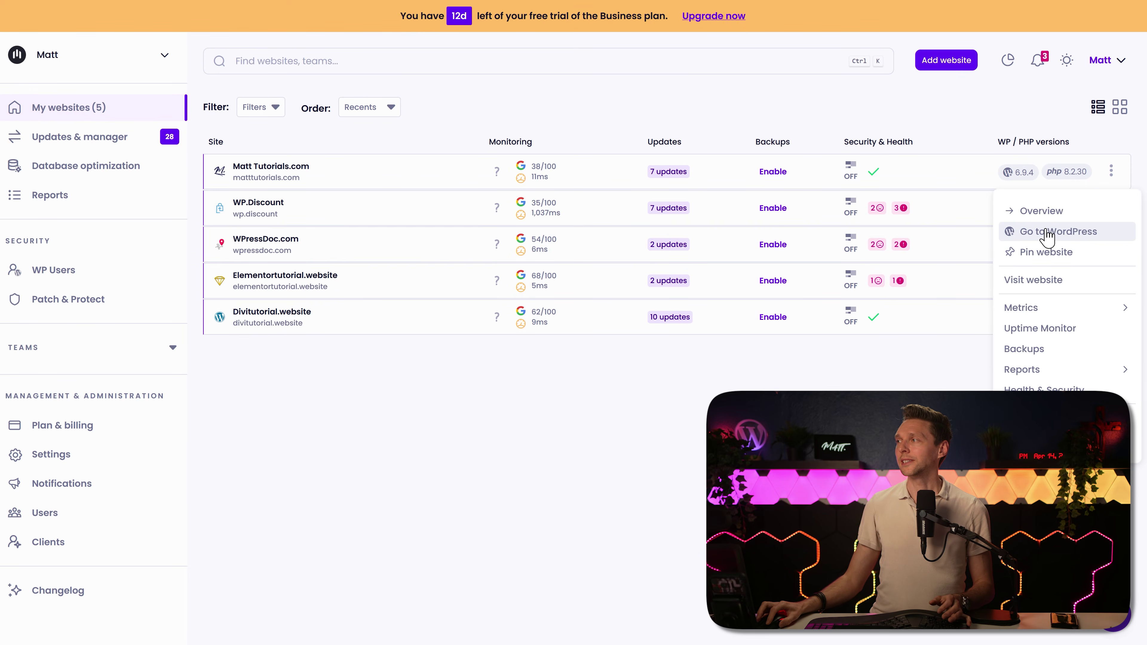
pyautogui.click(1120, 107)
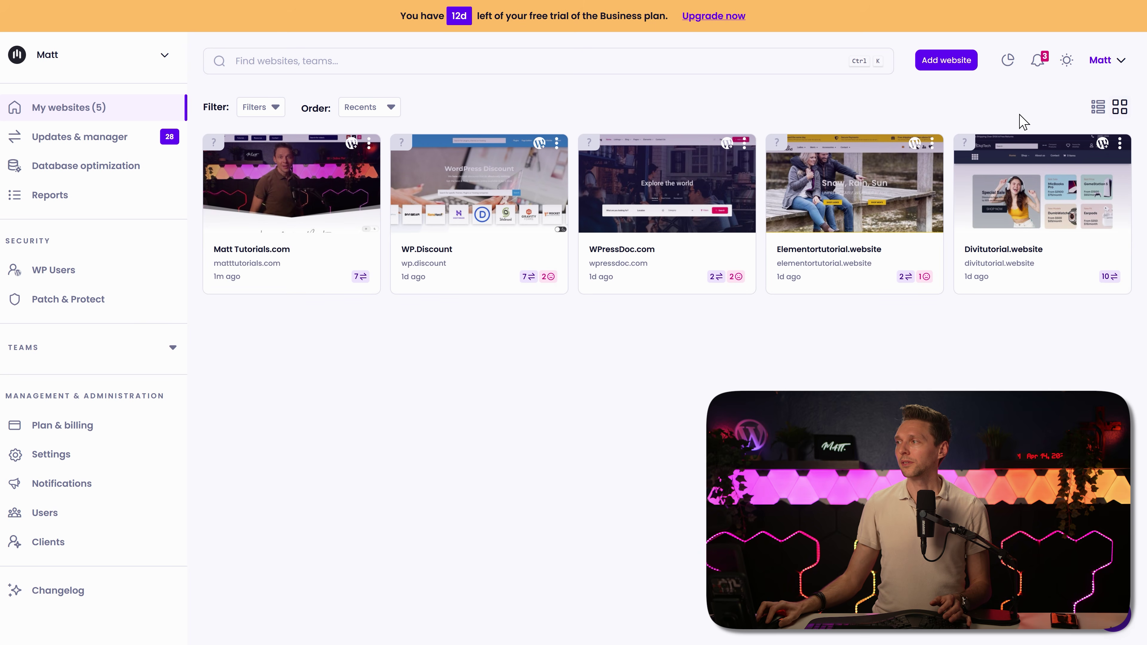
# Step: View Divitutorial.website's Backups, Uptime Monitor and Database optimization pages, then go back
pyautogui.click(1120, 145)
pyautogui.click(1001, 113)
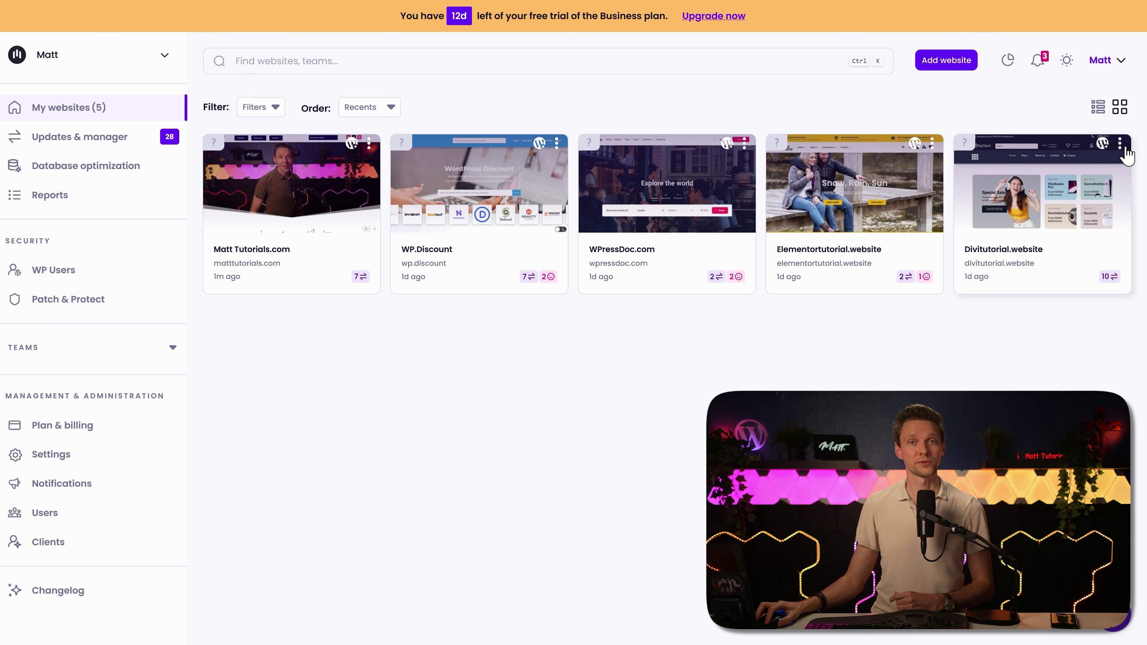
pyautogui.click(1120, 145)
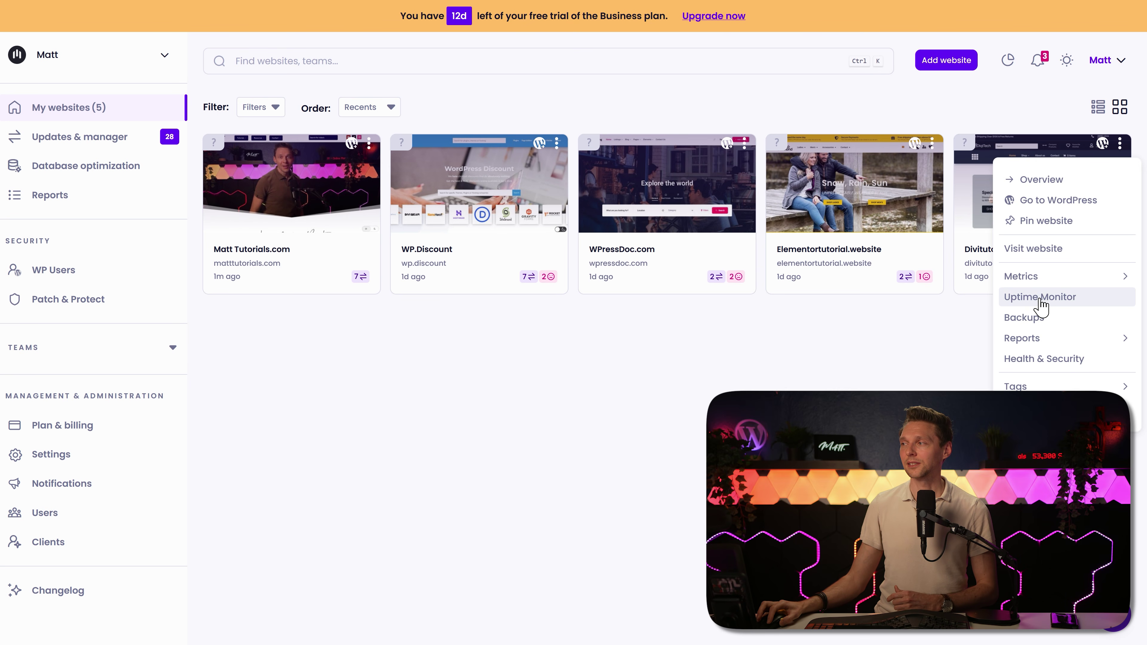
pyautogui.click(1039, 319)
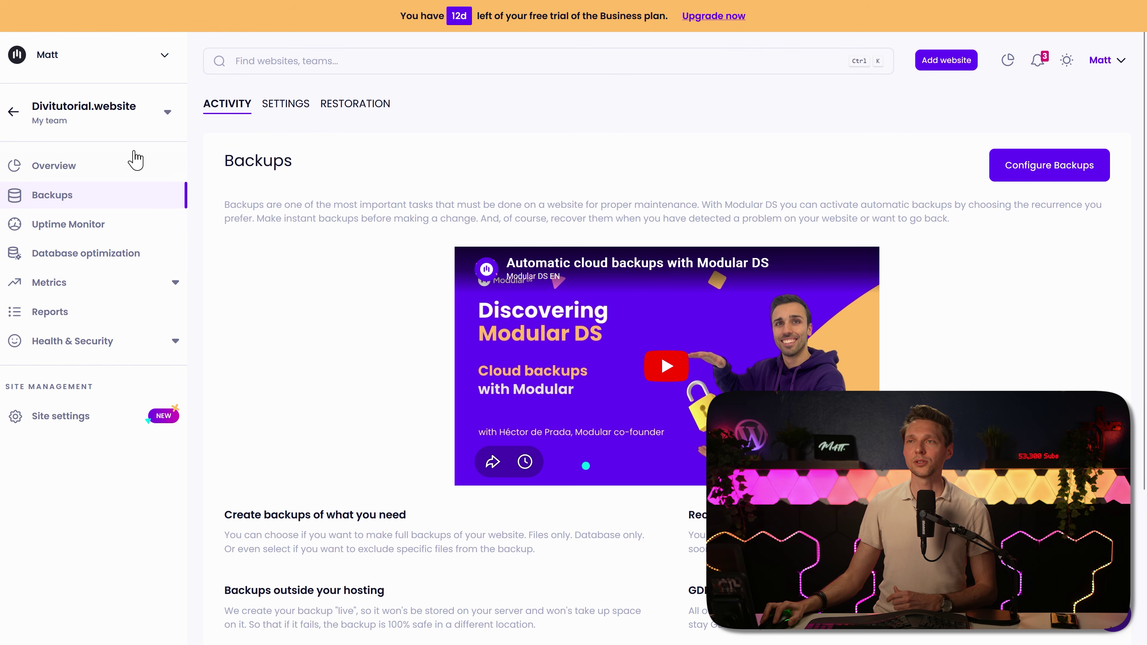
pyautogui.click(67, 232)
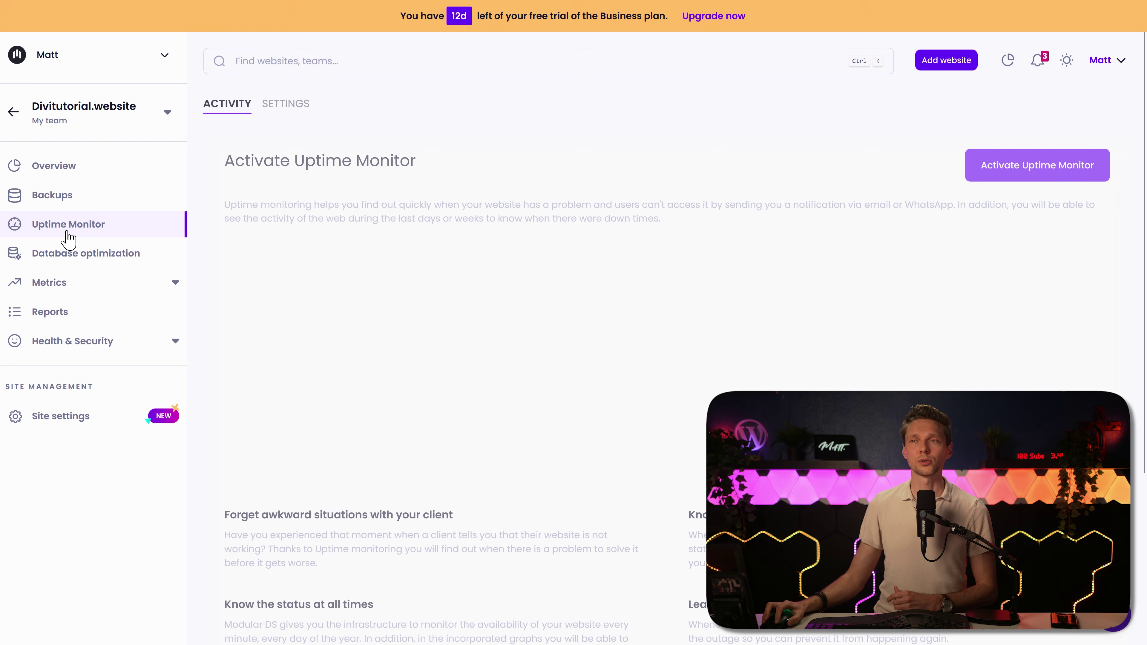
pyautogui.click(69, 254)
pyautogui.click(14, 113)
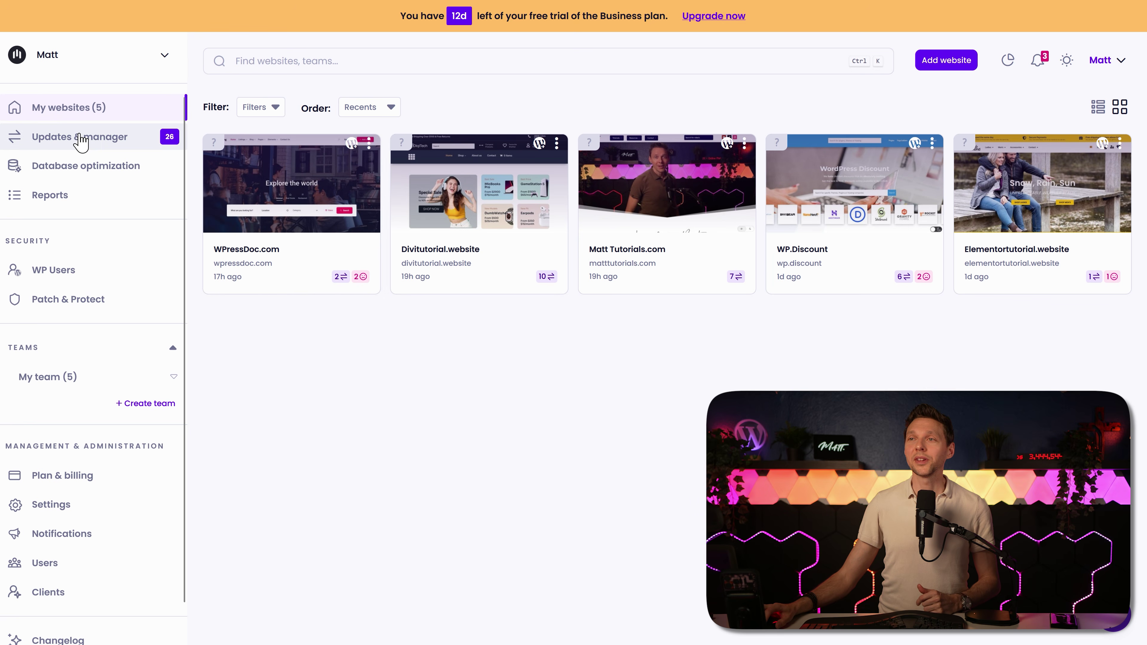
# Step: Browse pending Themes, WordPress and Plugins updates, then open the global update settings
pyautogui.click(80, 138)
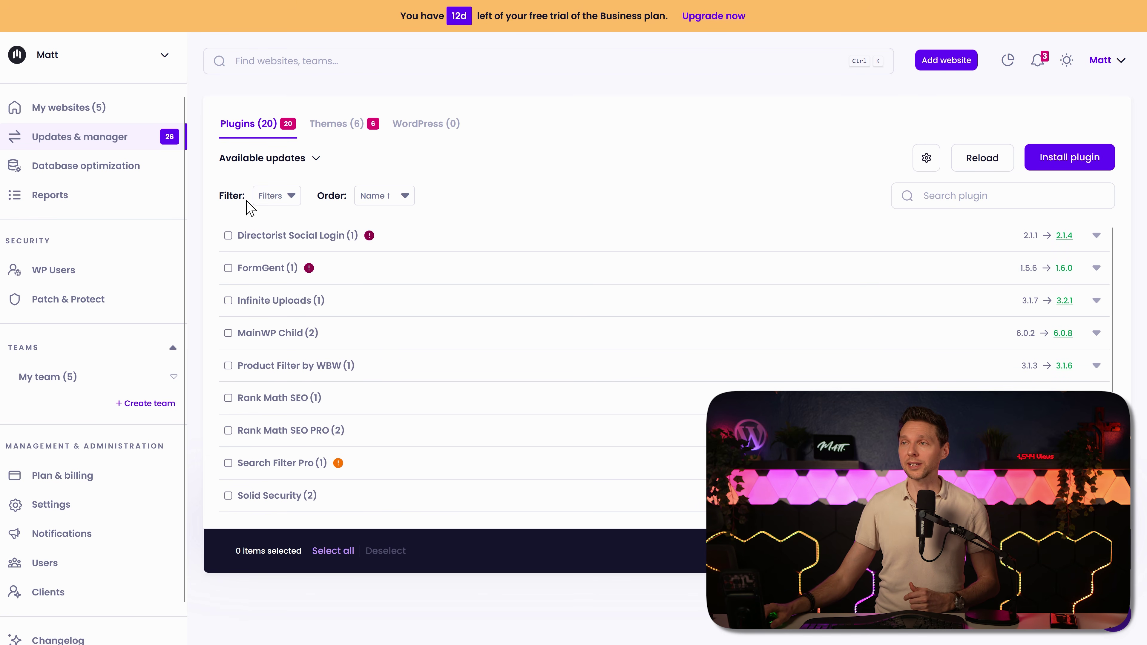
pyautogui.click(329, 126)
pyautogui.click(419, 126)
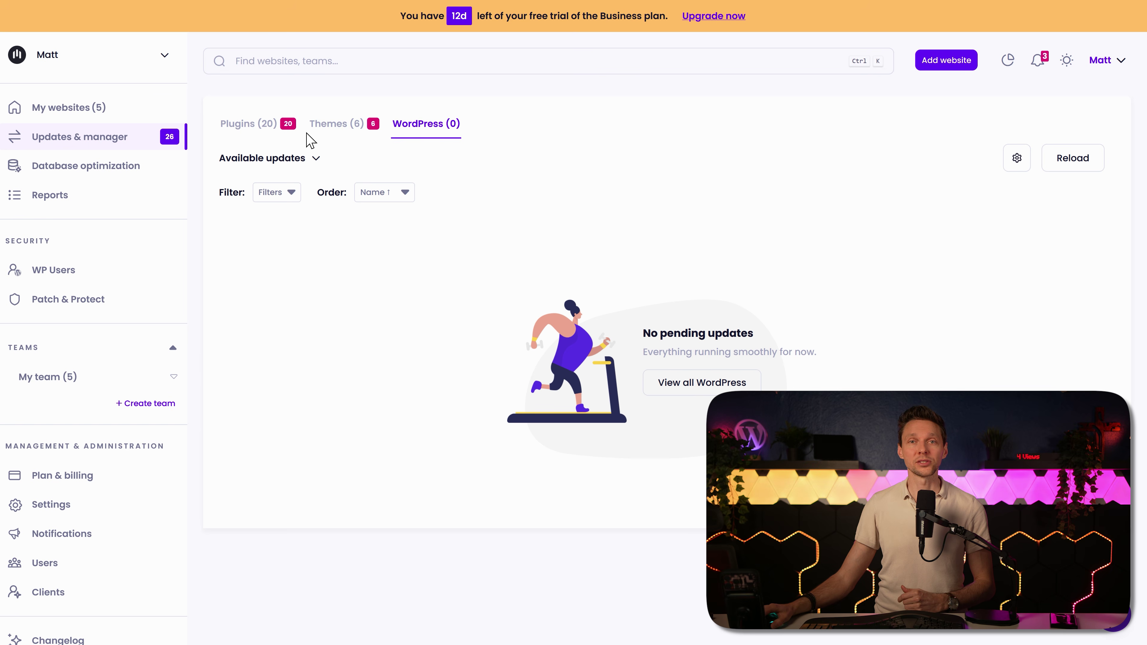
pyautogui.click(272, 133)
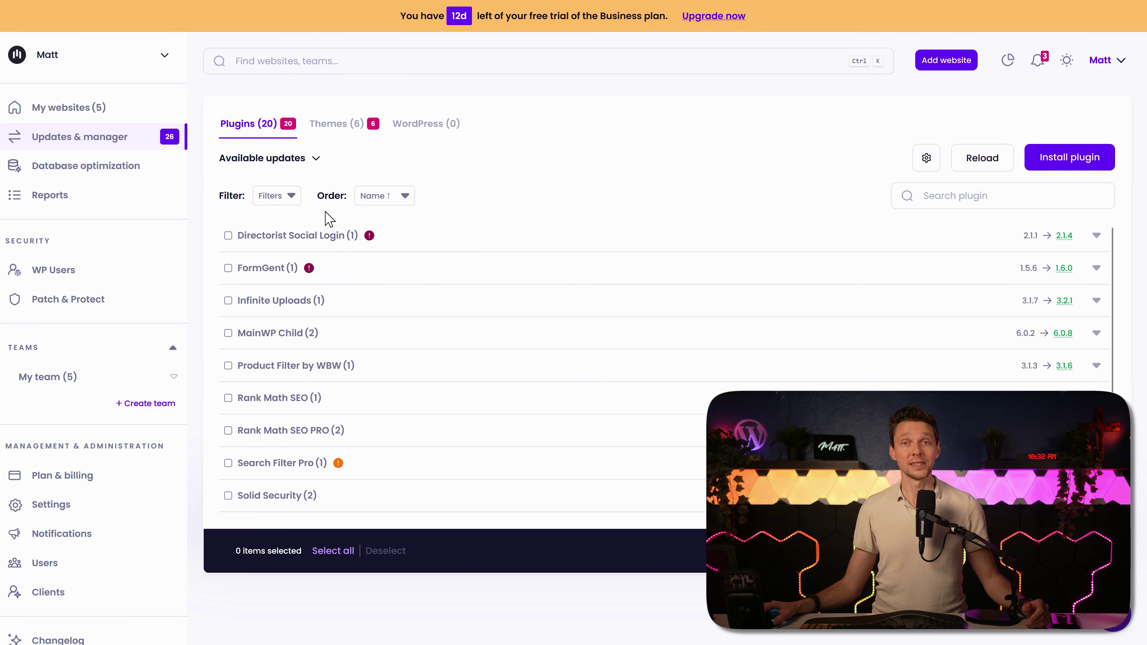
pyautogui.click(926, 168)
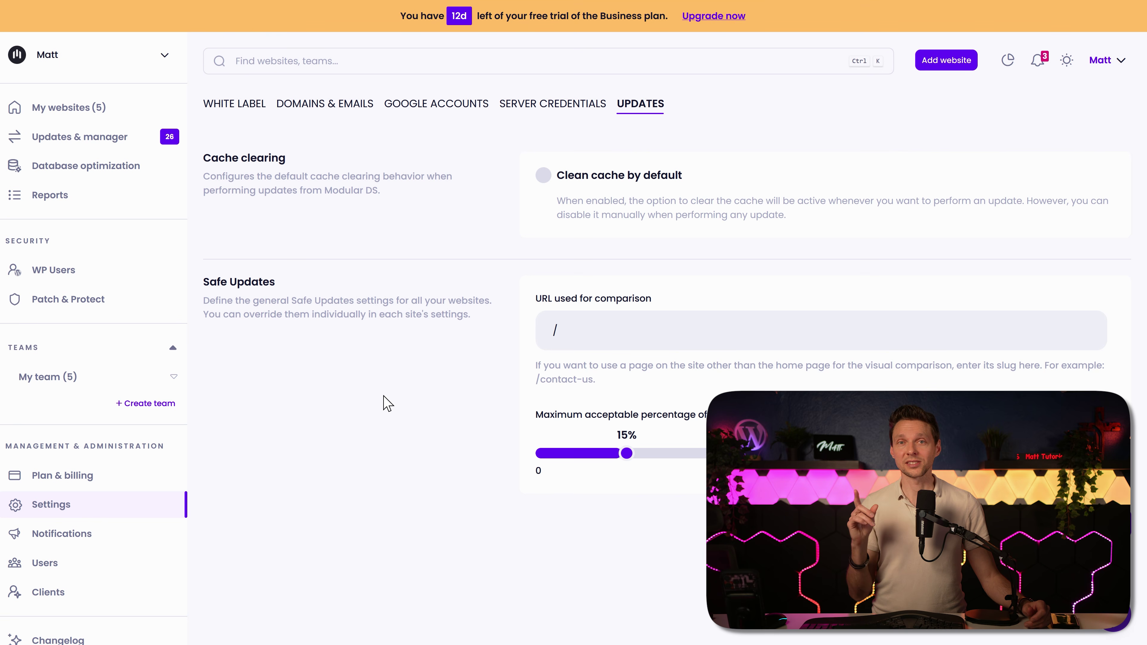
# Step: Expand WooCommerce's update to its two sites and read, then close, its Copilot report
pyautogui.click(68, 137)
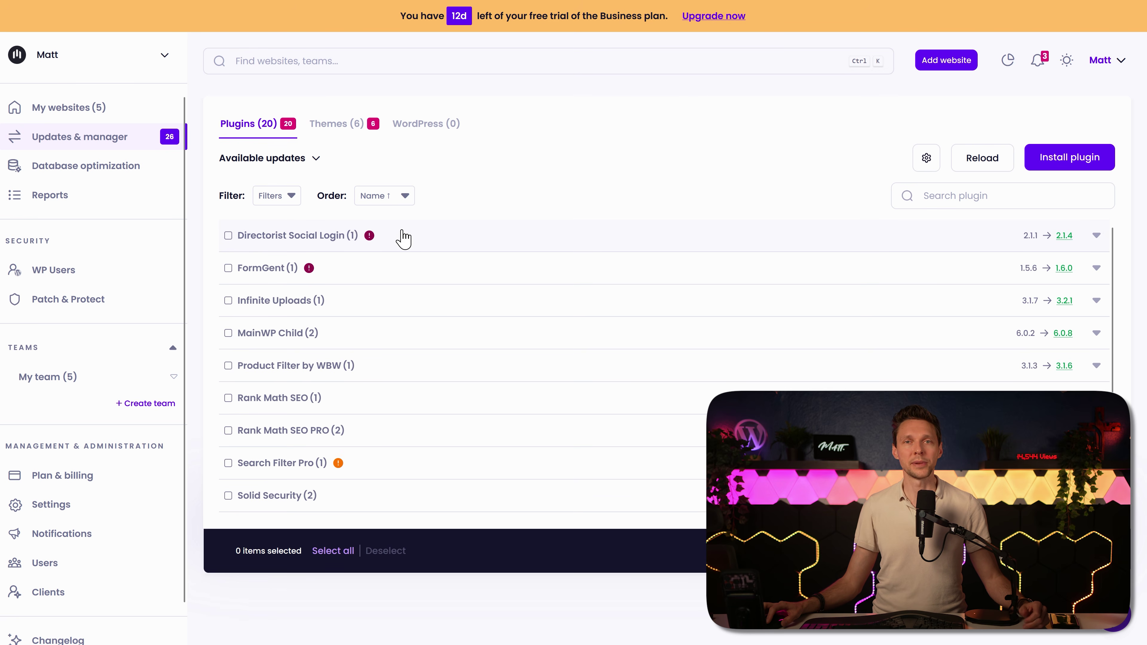
pyautogui.scroll(-4, 403, 235)
pyautogui.click(352, 379)
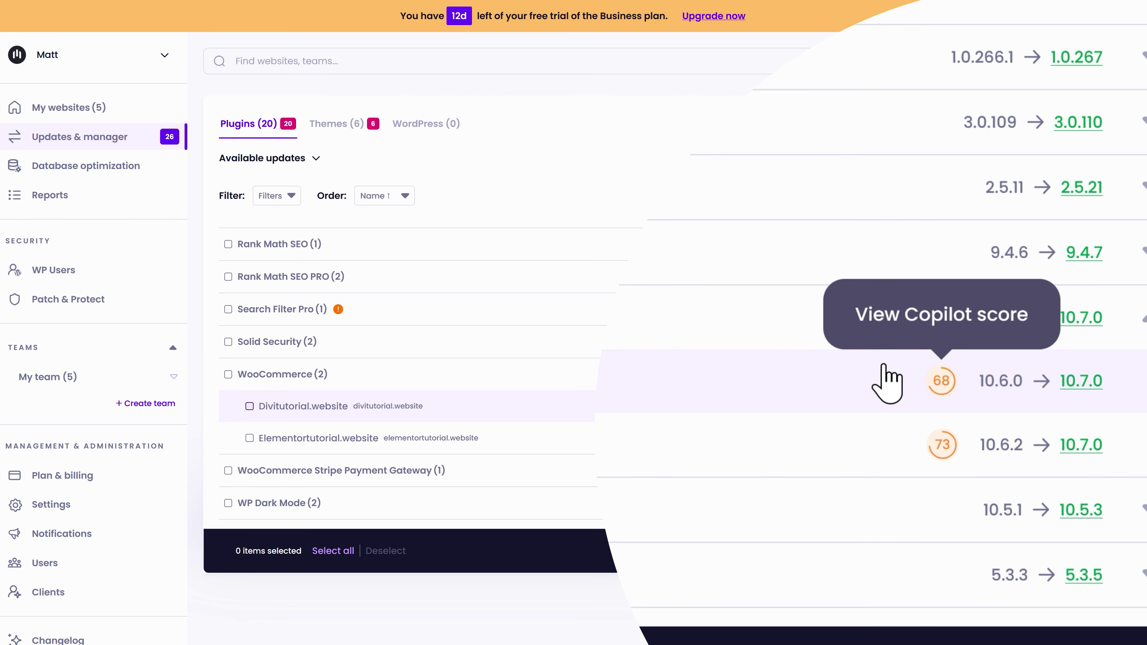
pyautogui.click(943, 387)
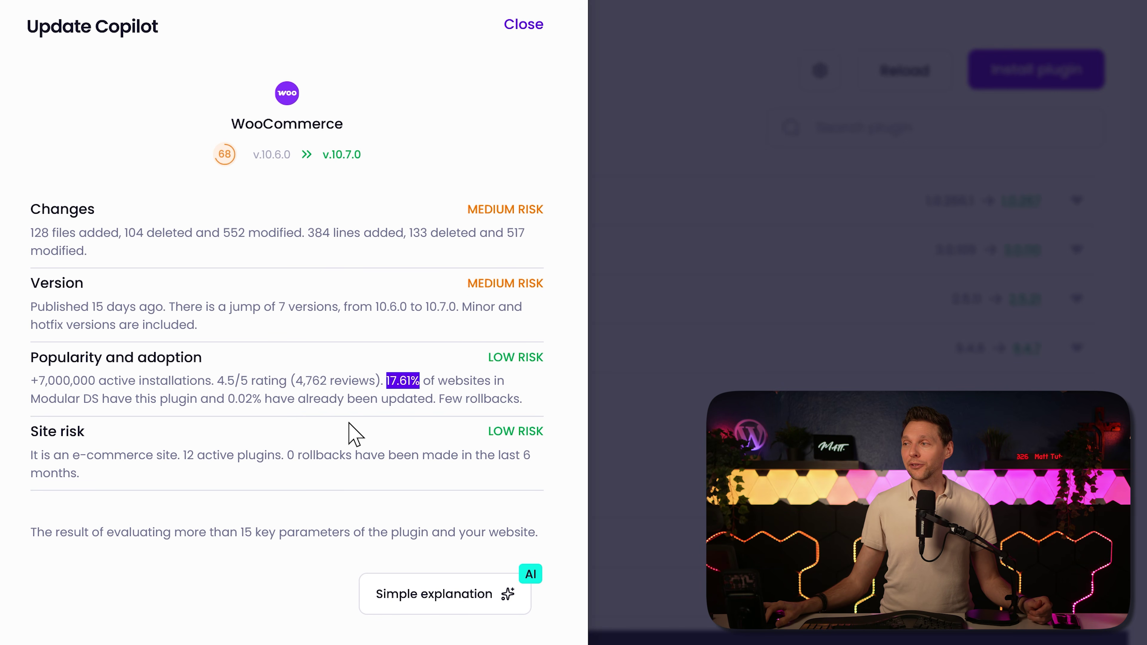
pyautogui.click(468, 396)
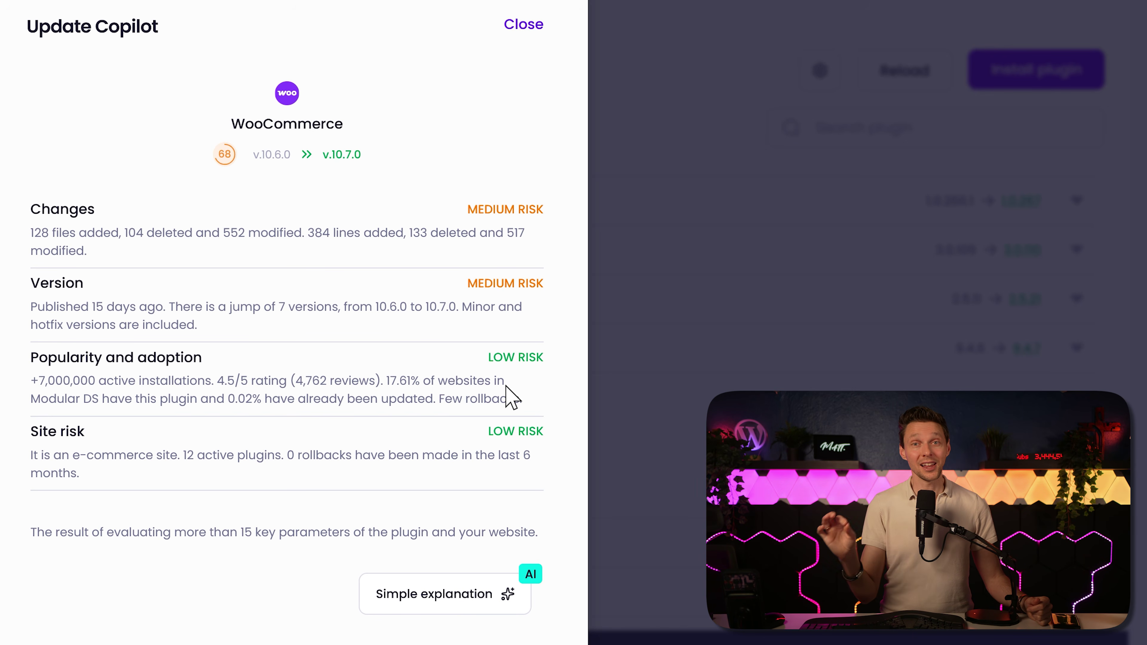
pyautogui.press('Escape')
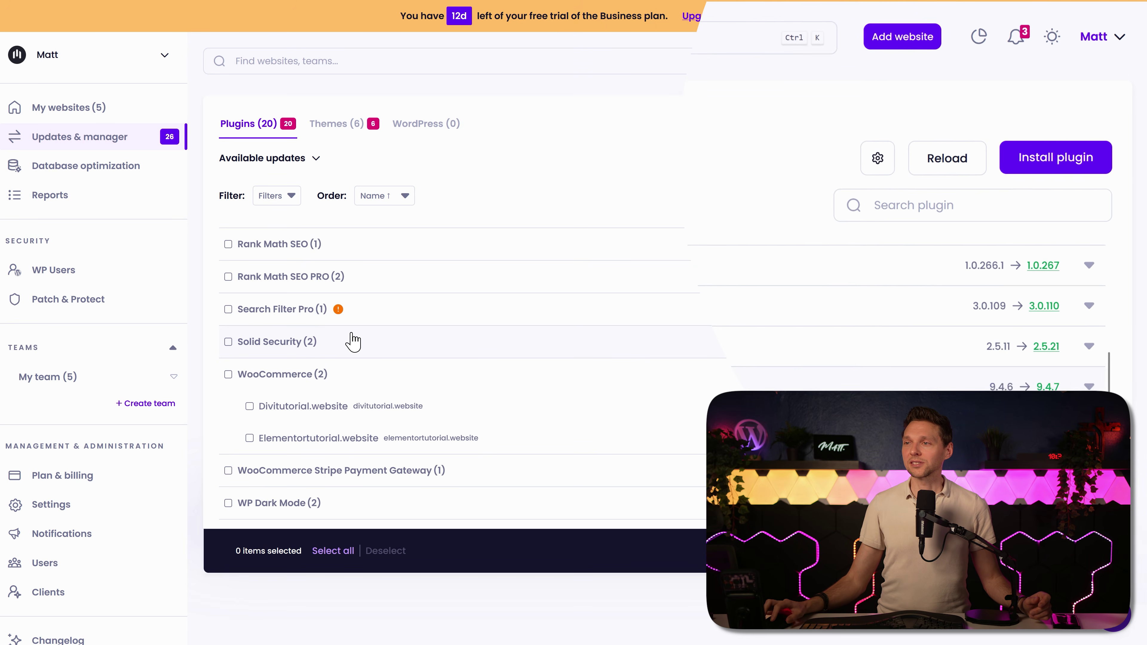
# Step: Start a new plugin installation from the wp-rocket_3.21.1.zip file
pyautogui.click(1019, 174)
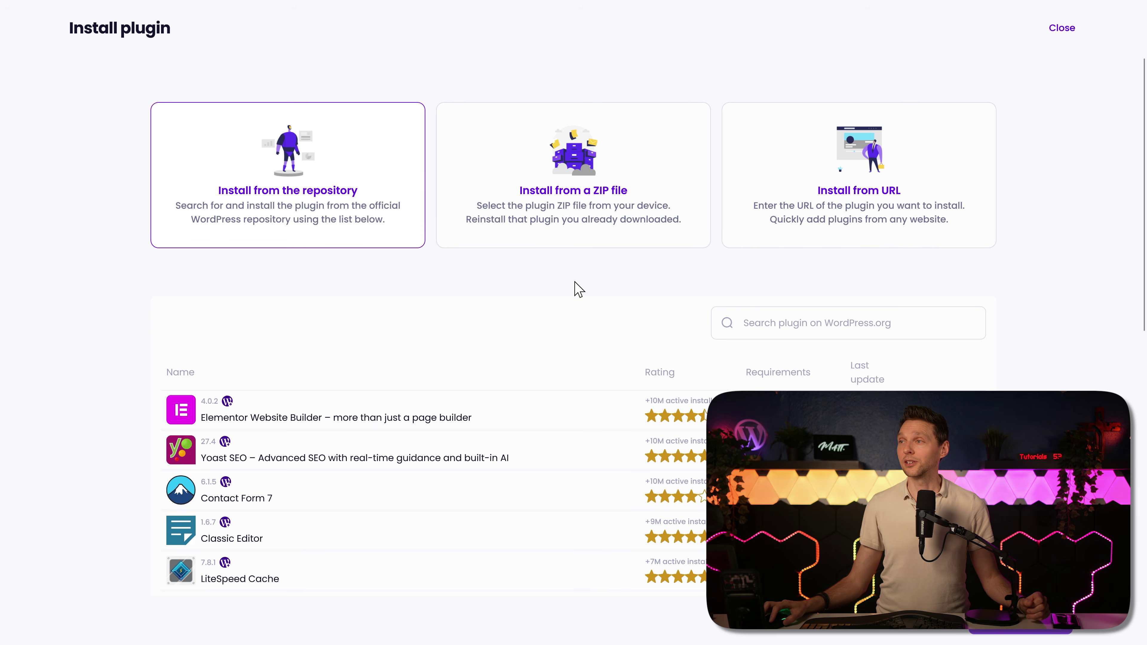
pyautogui.click(554, 216)
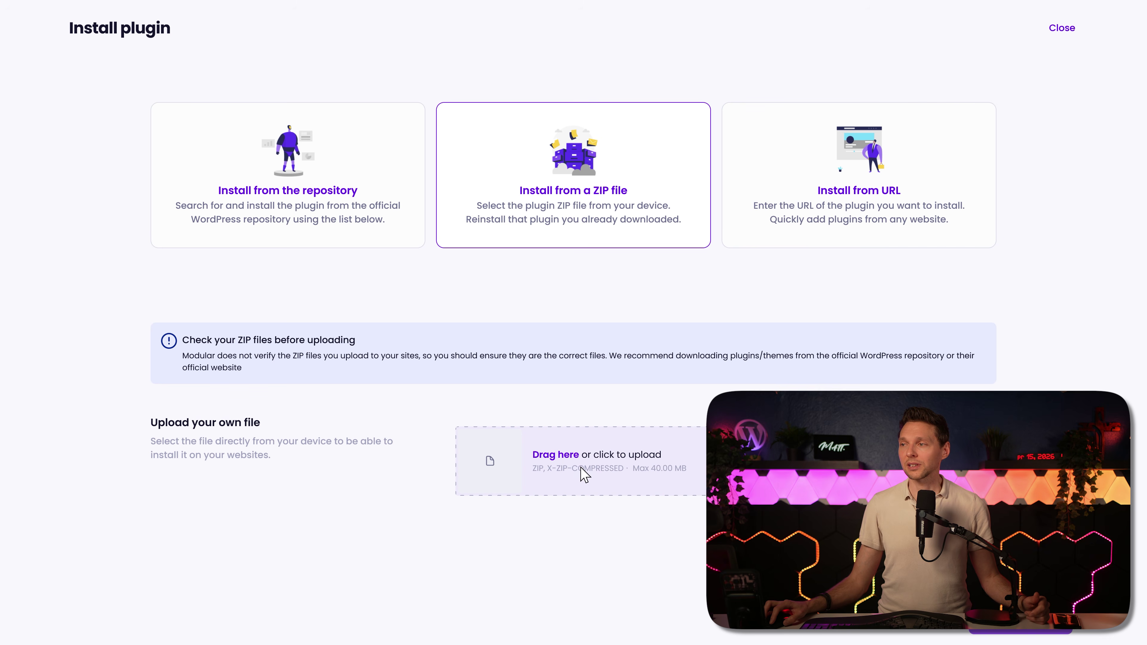
pyautogui.click(584, 474)
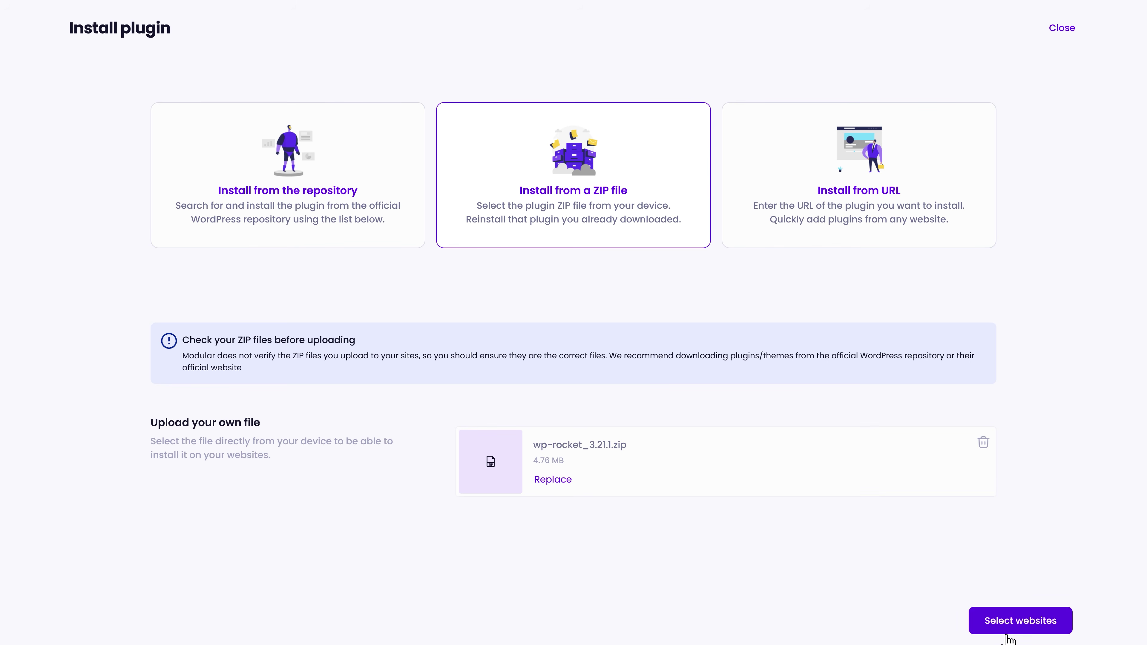
# Step: Install the plugin on WPressDoc.com, Divitutorial.website and Matt Tutorials.com and confirm
pyautogui.click(1014, 627)
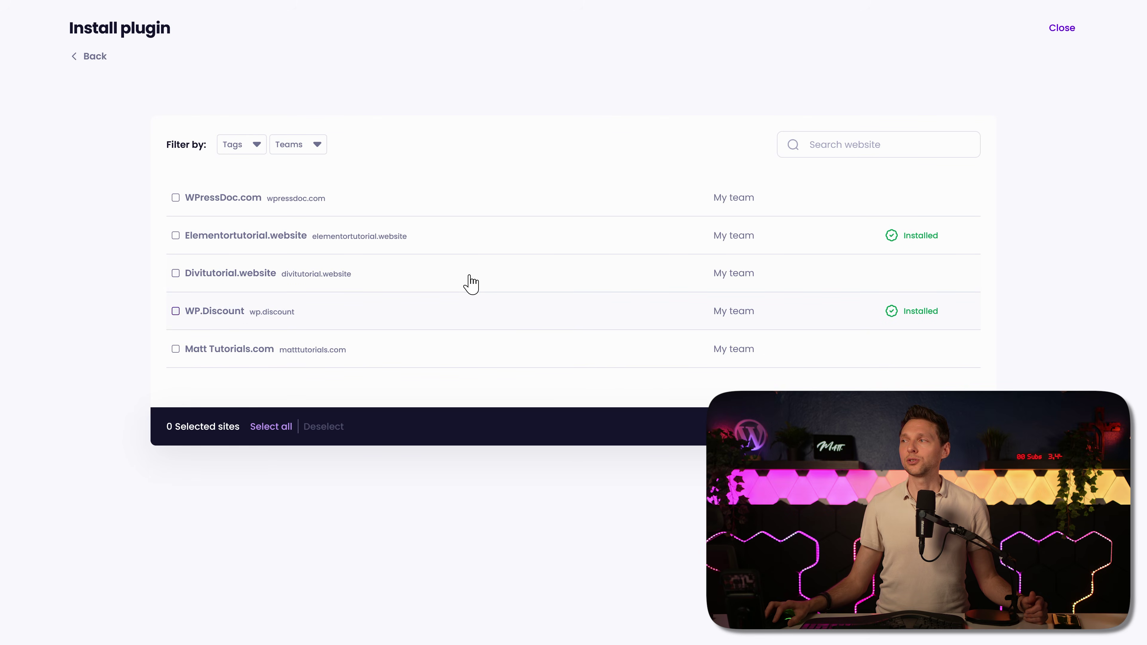
pyautogui.click(242, 275)
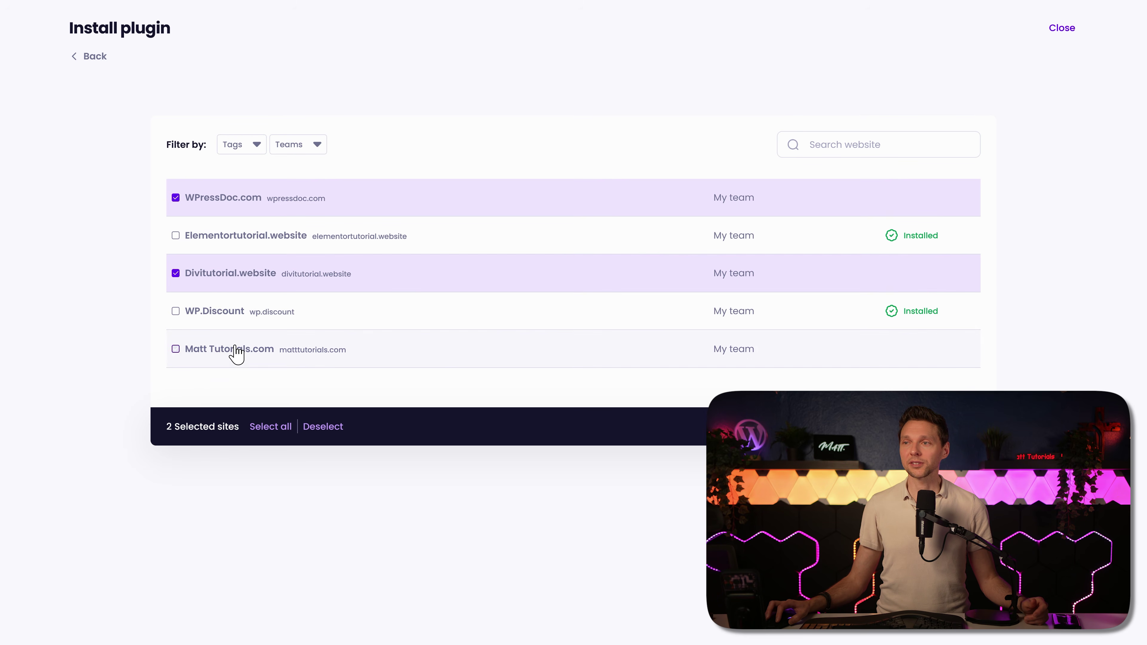
pyautogui.click(234, 350)
pyautogui.click(953, 430)
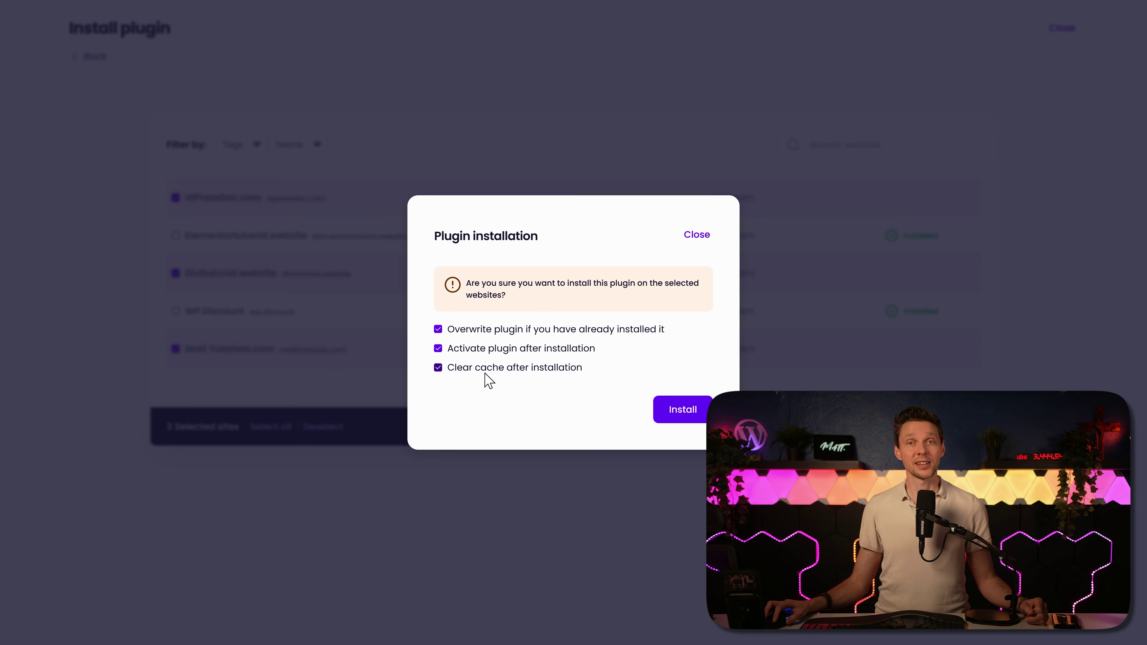
pyautogui.click(686, 415)
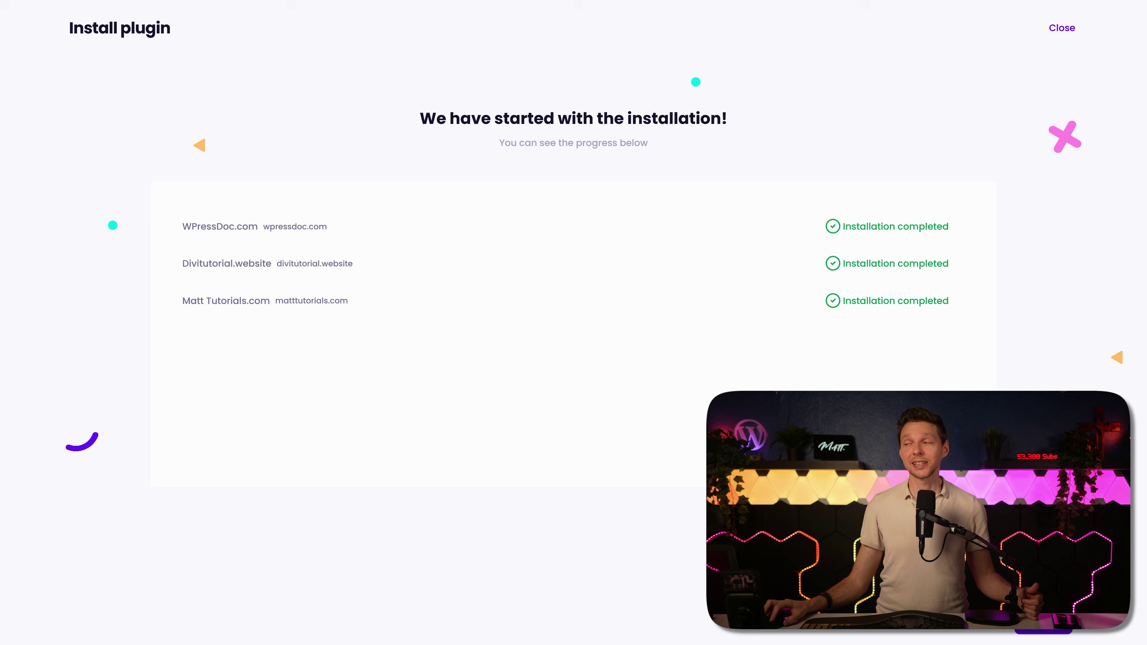
# Step: Back on the update list, select Directorist Social Login and FormGent for updating
pyautogui.click(1048, 631)
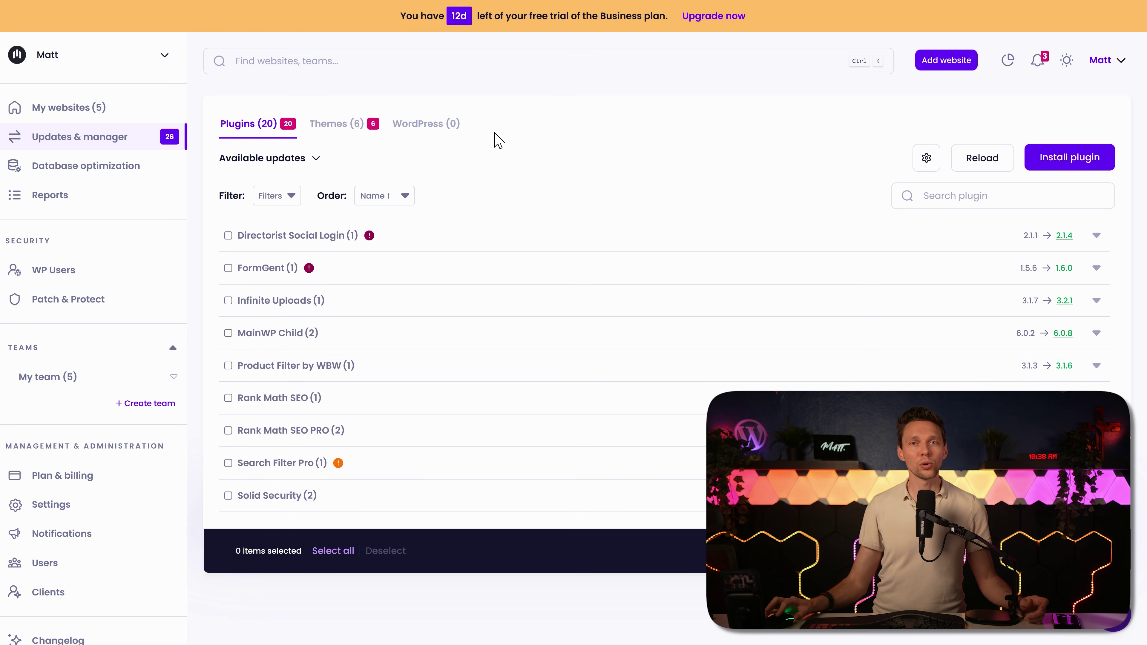
pyautogui.click(228, 235)
pyautogui.click(228, 268)
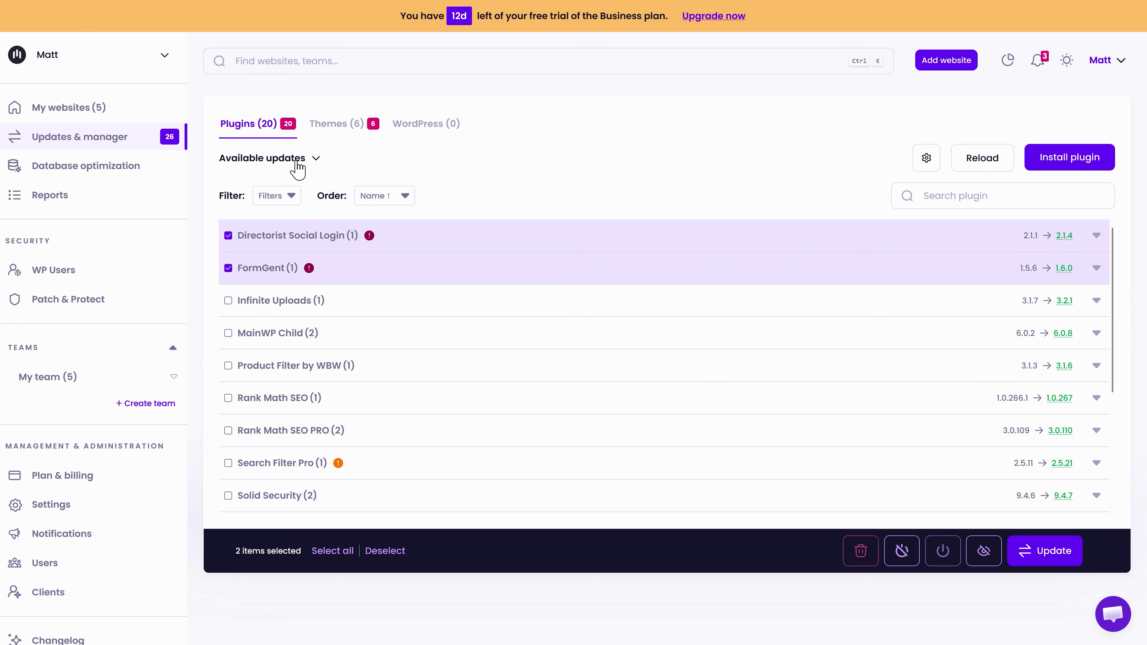
pyautogui.click(296, 161)
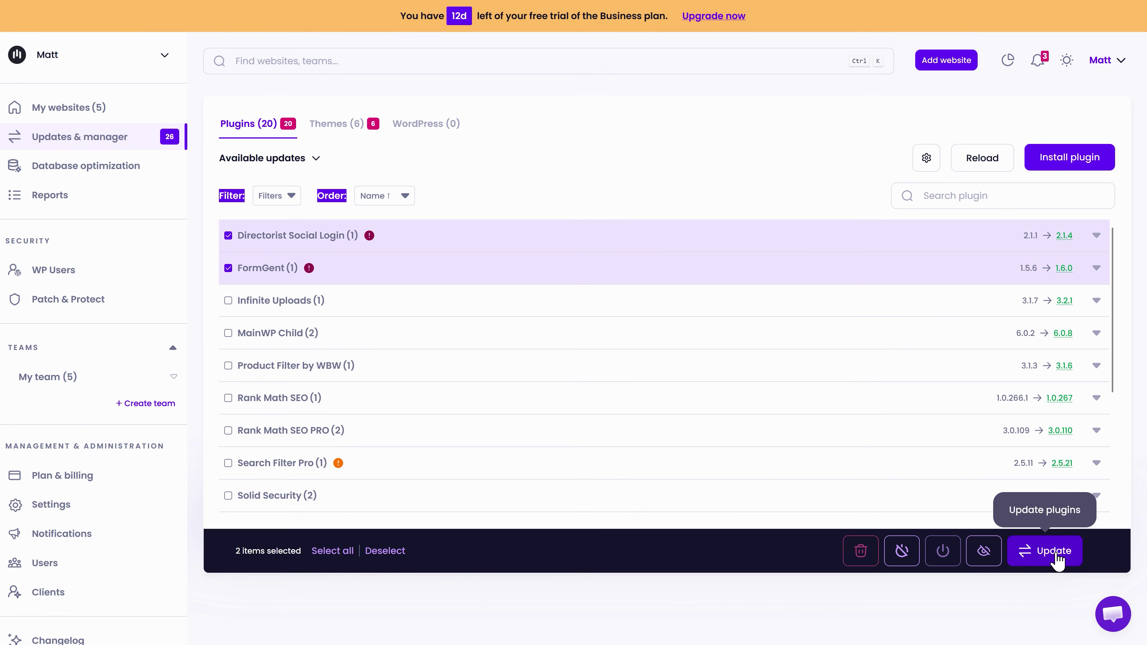
# Step: Start updating both plugins and compare the Quick, Safe and Automated update methods
pyautogui.click(958, 601)
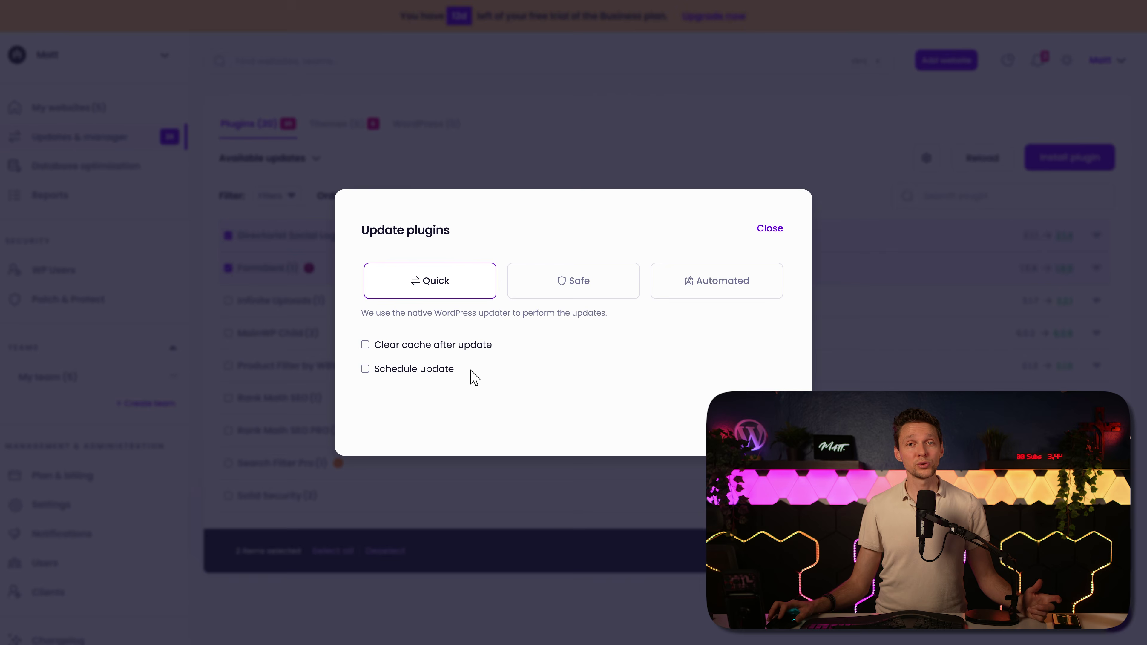
pyautogui.click(545, 277)
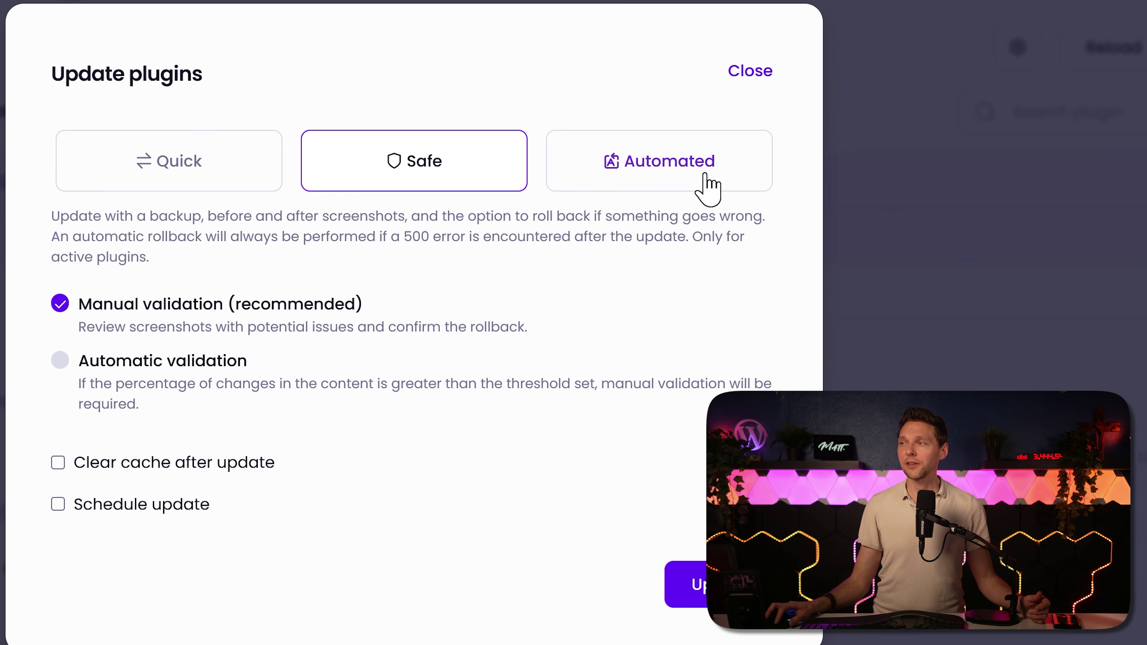
pyautogui.click(740, 289)
pyautogui.click(166, 114)
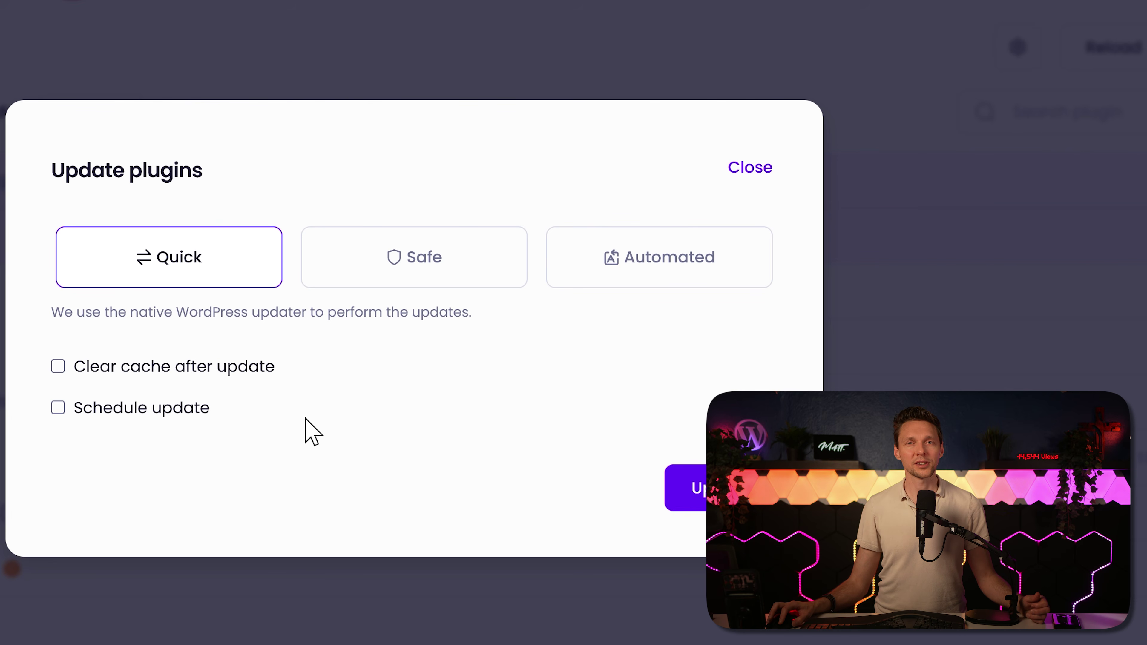
pyautogui.click(76, 369)
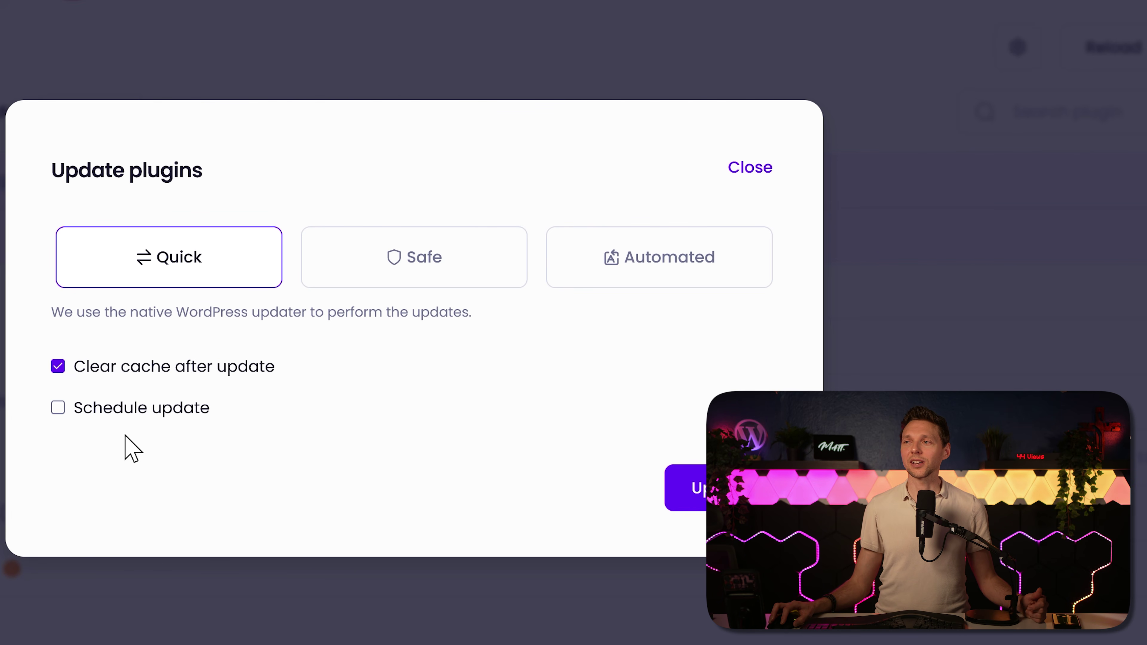
pyautogui.click(99, 406)
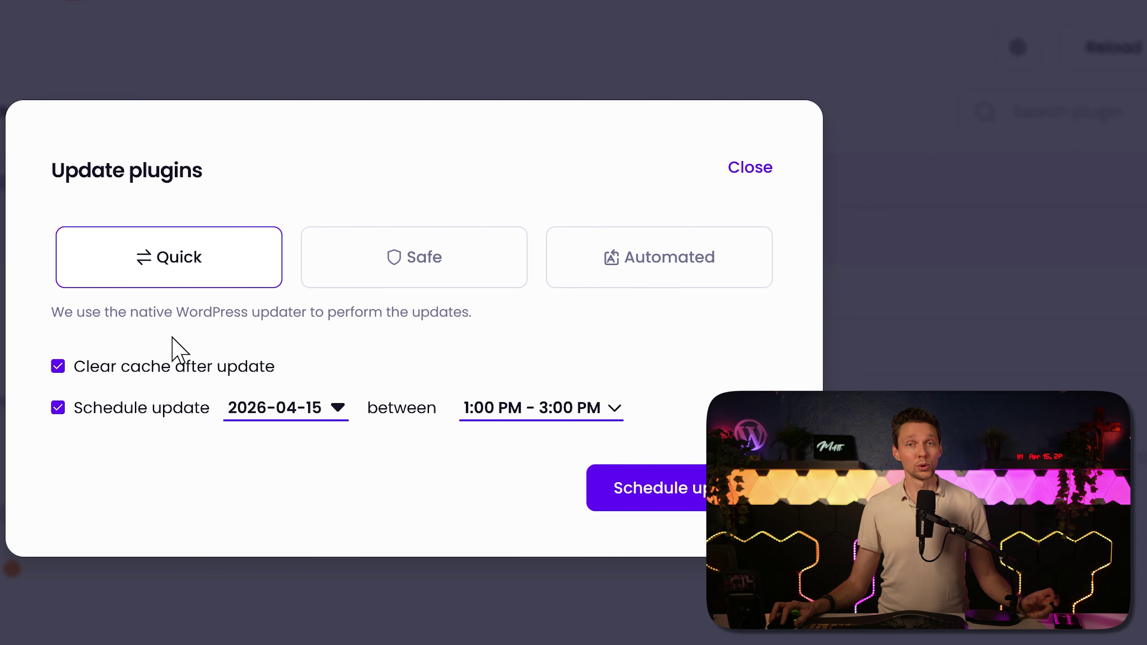
# Step: Choose the Safe update method with automatic validation and no cache clearing
pyautogui.click(311, 281)
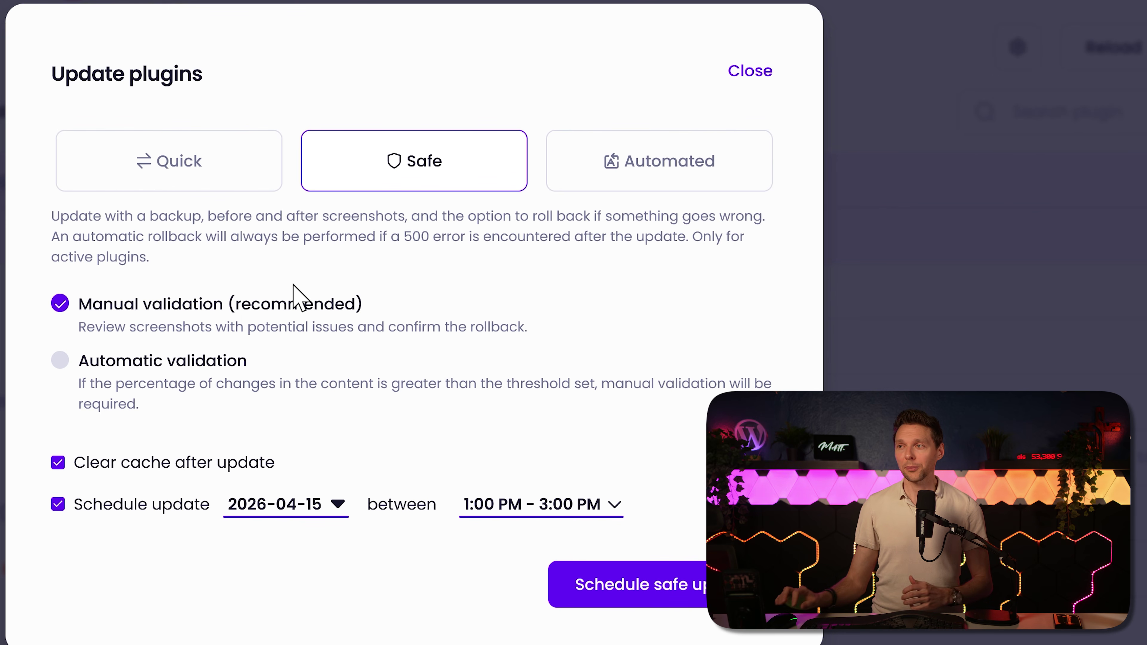
pyautogui.moveTo(150, 219); pyautogui.dragTo(720, 216)
pyautogui.click(748, 221)
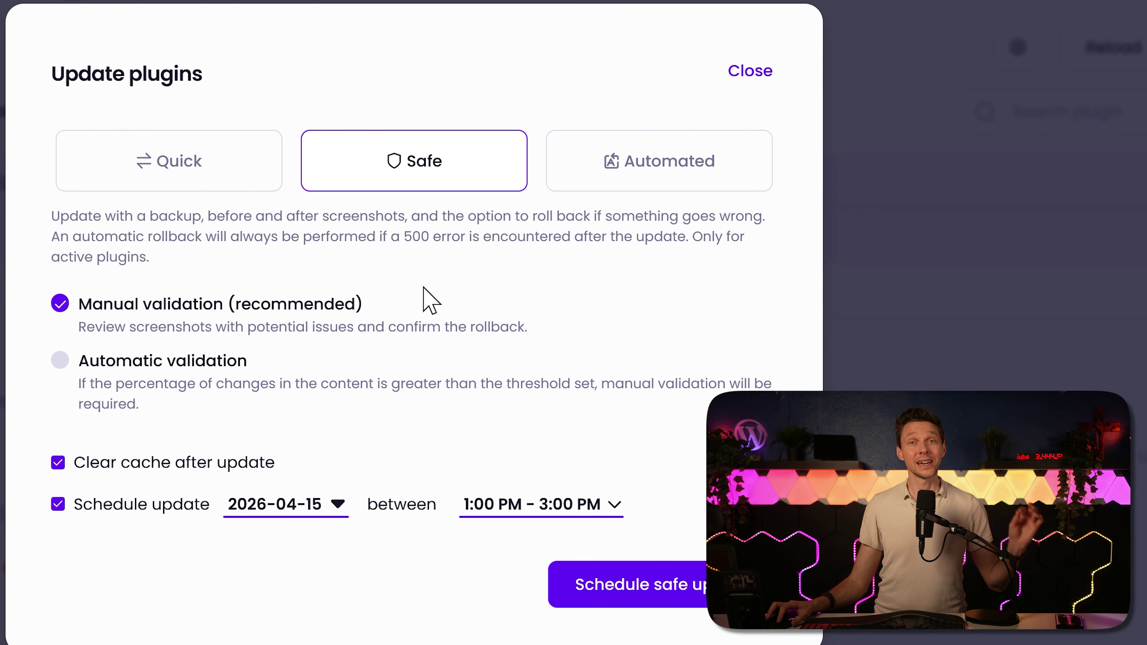
pyautogui.moveTo(231, 236); pyautogui.dragTo(457, 237)
pyautogui.click(485, 289)
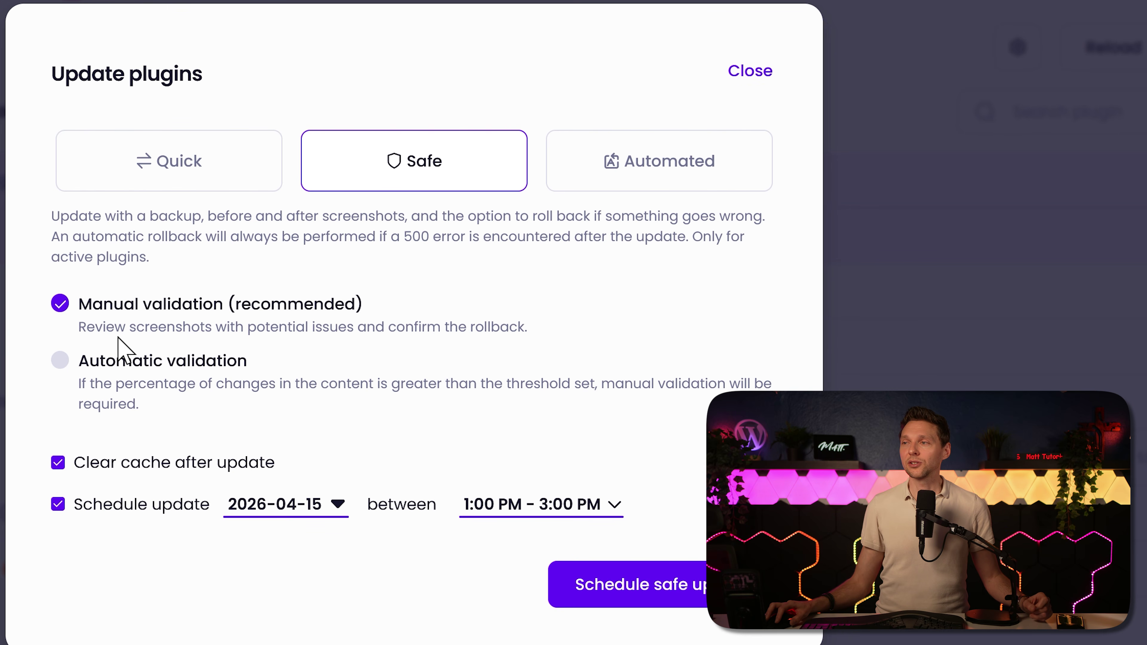
pyautogui.click(135, 372)
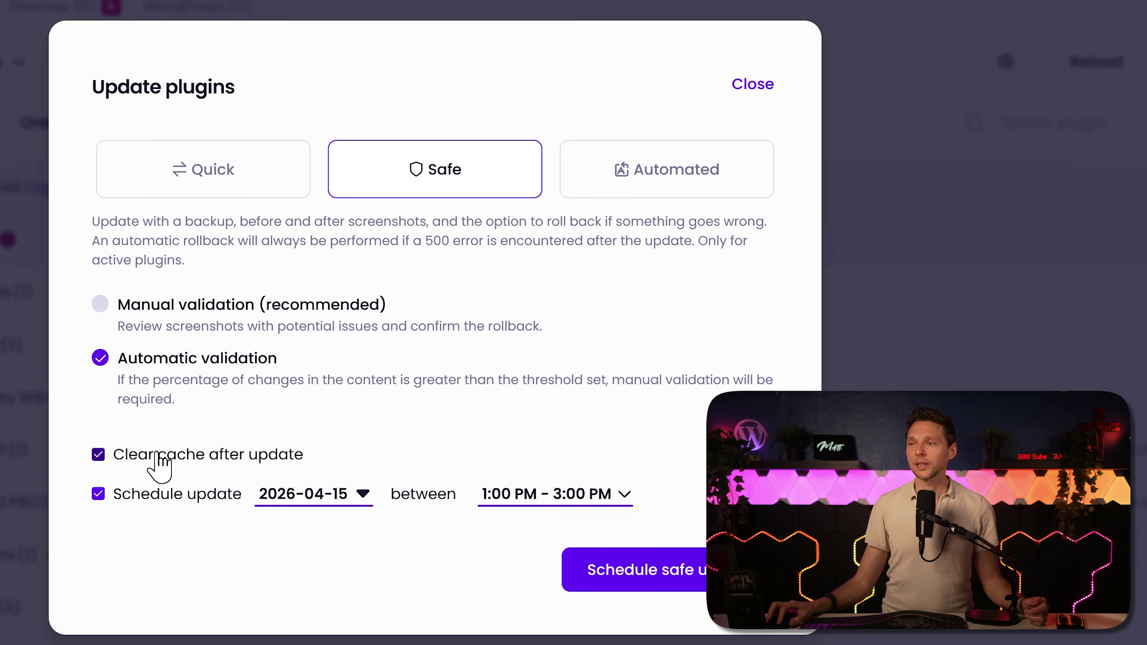
pyautogui.click(129, 463)
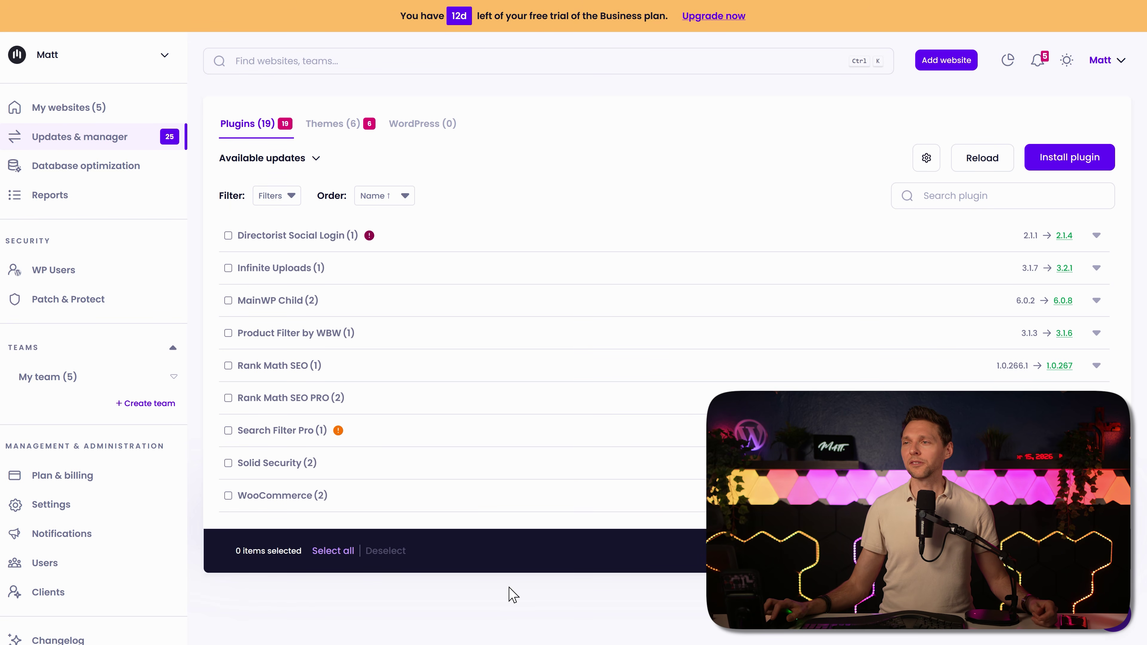
# Step: Select every pending plugin and run a Safe mode update on all of them
pyautogui.click(336, 553)
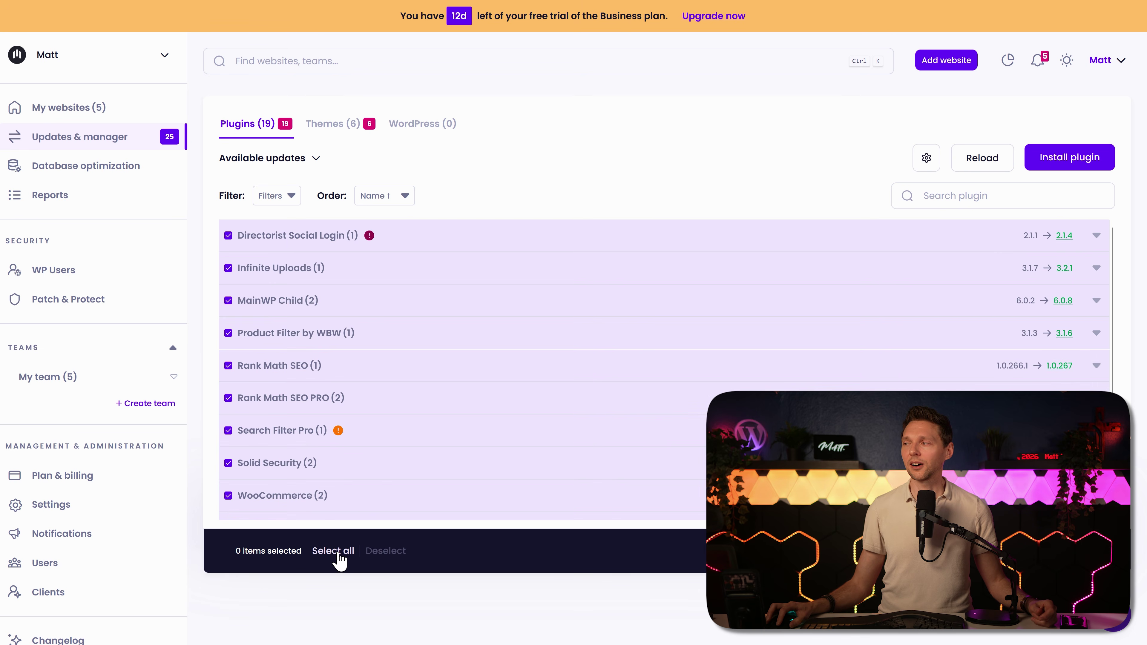
pyautogui.click(1050, 557)
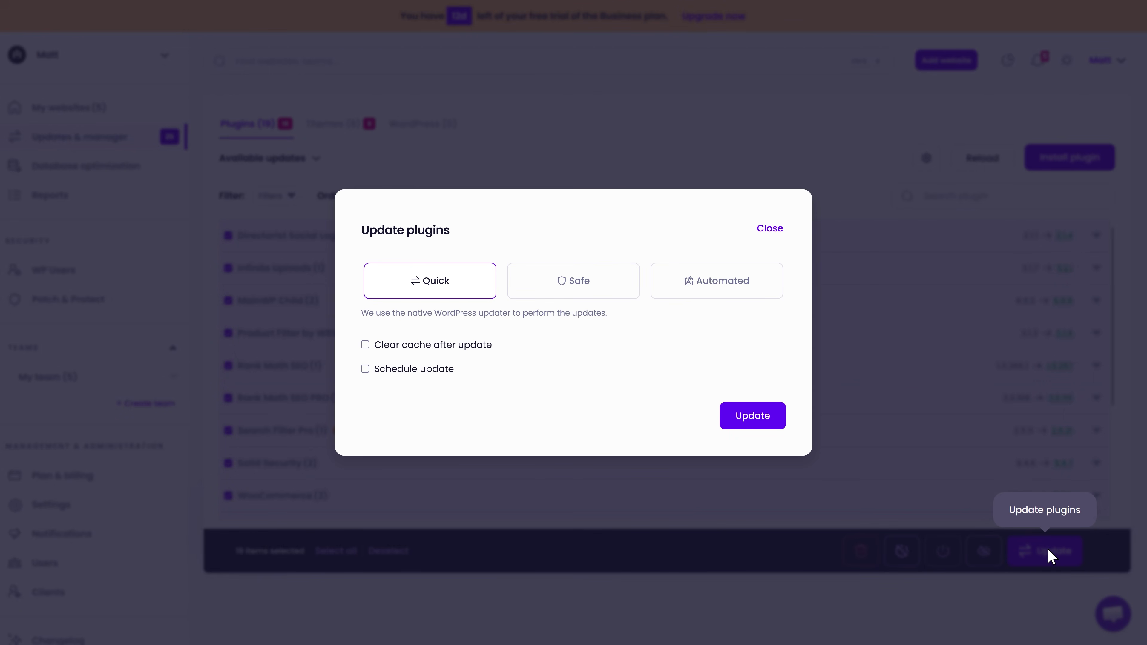
pyautogui.click(570, 228)
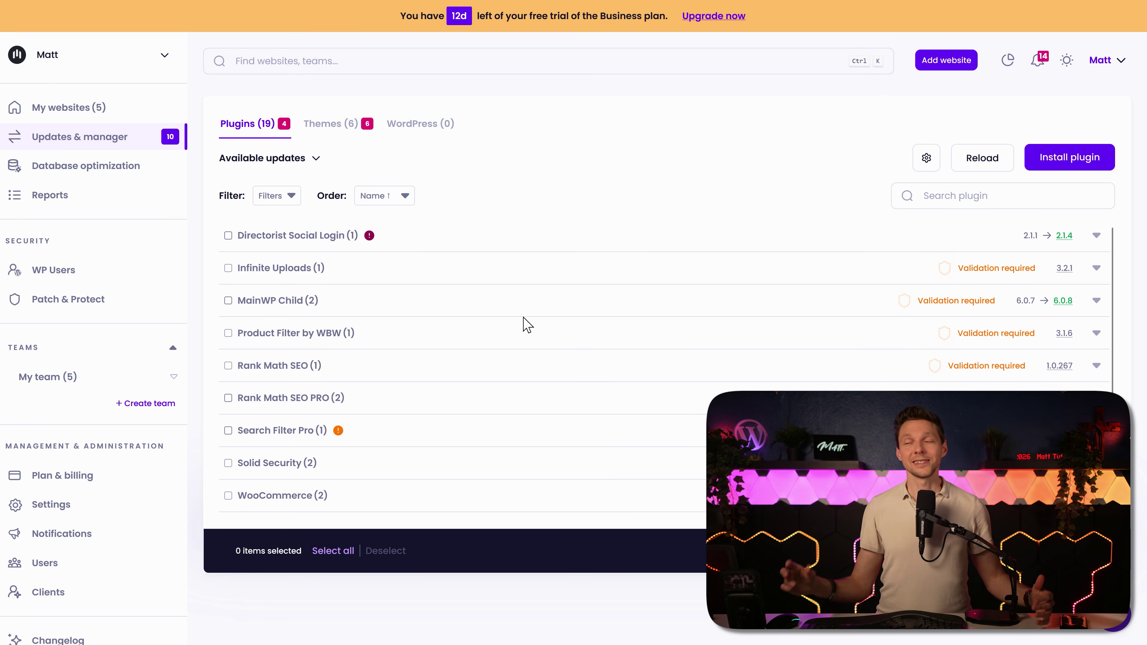
pyautogui.scroll(-3, 528, 325)
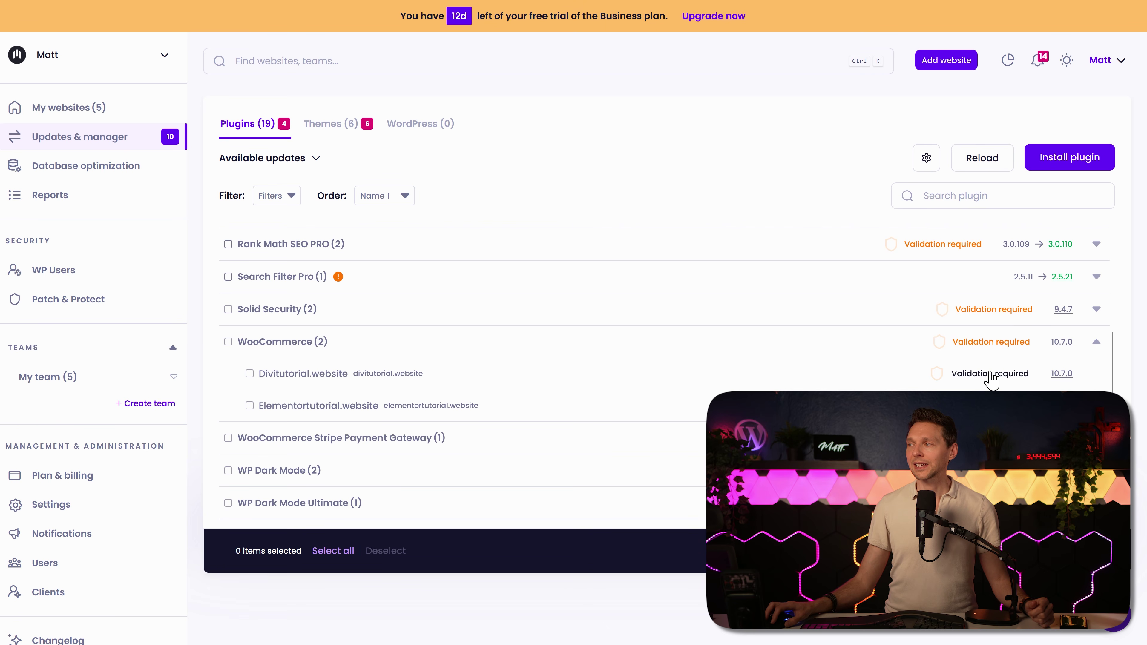
# Step: Review WooCommerce's before/after shop comparison on Divitutorial.website, then close it
pyautogui.click(989, 374)
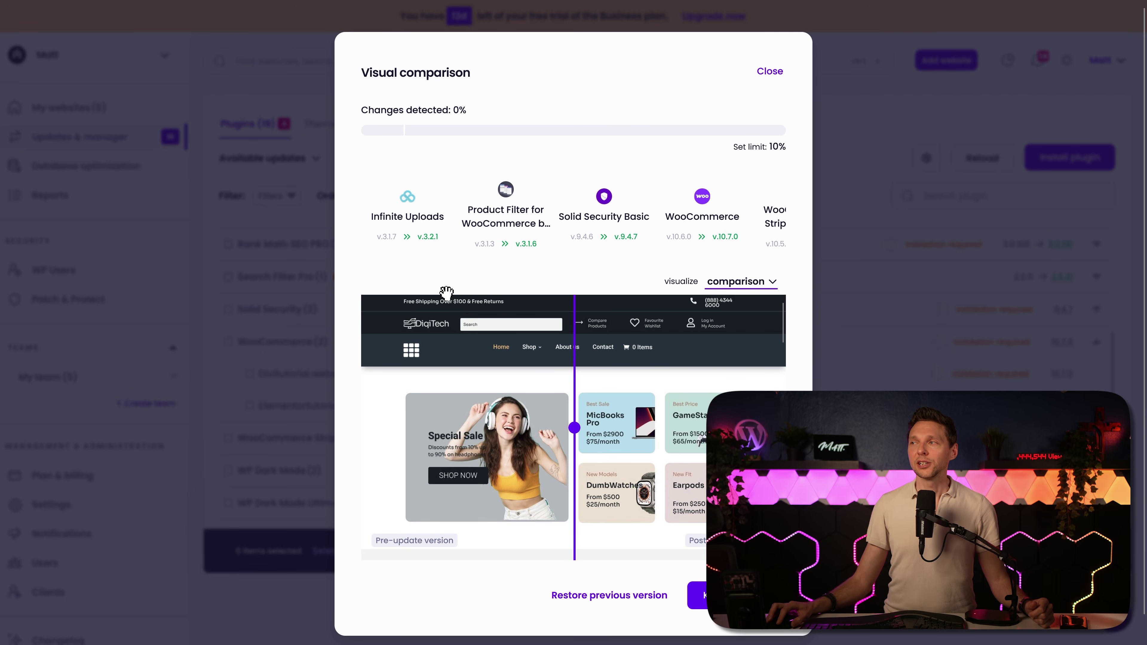
pyautogui.hscroll(3, 536, 272)
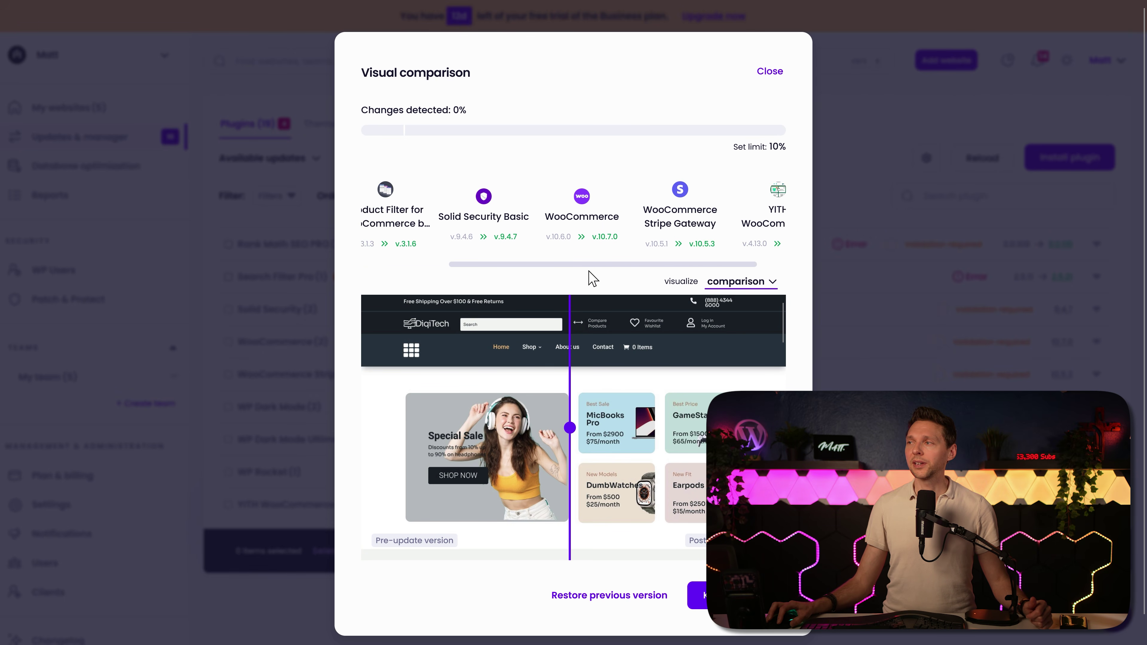
pyautogui.hscroll(-3, 587, 276)
pyautogui.moveTo(567, 429); pyautogui.dragTo(527, 432)
pyautogui.middleClick(651, 429)
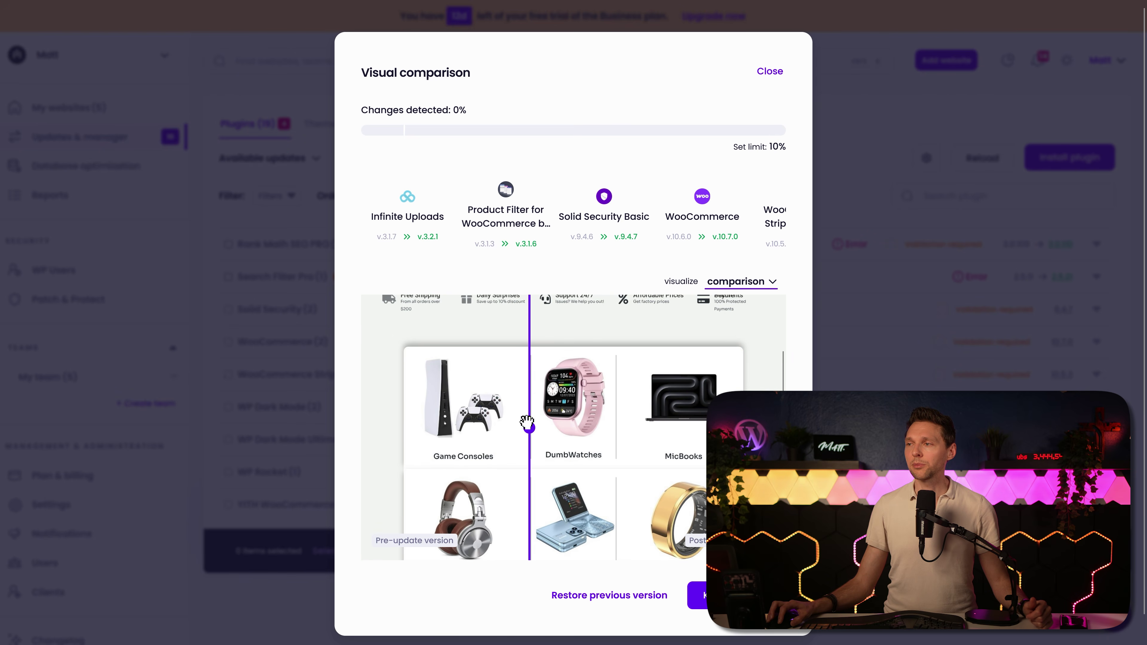
pyautogui.moveTo(520, 440); pyautogui.dragTo(658, 436)
pyautogui.scroll(-10, 615, 424)
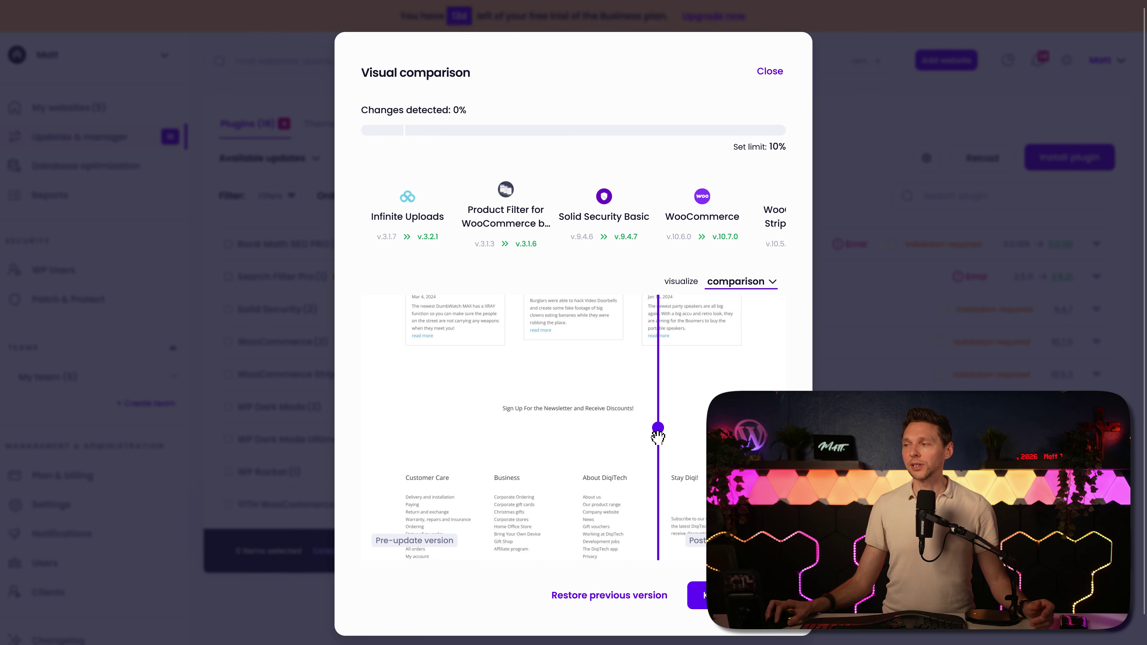
pyautogui.press('Escape')
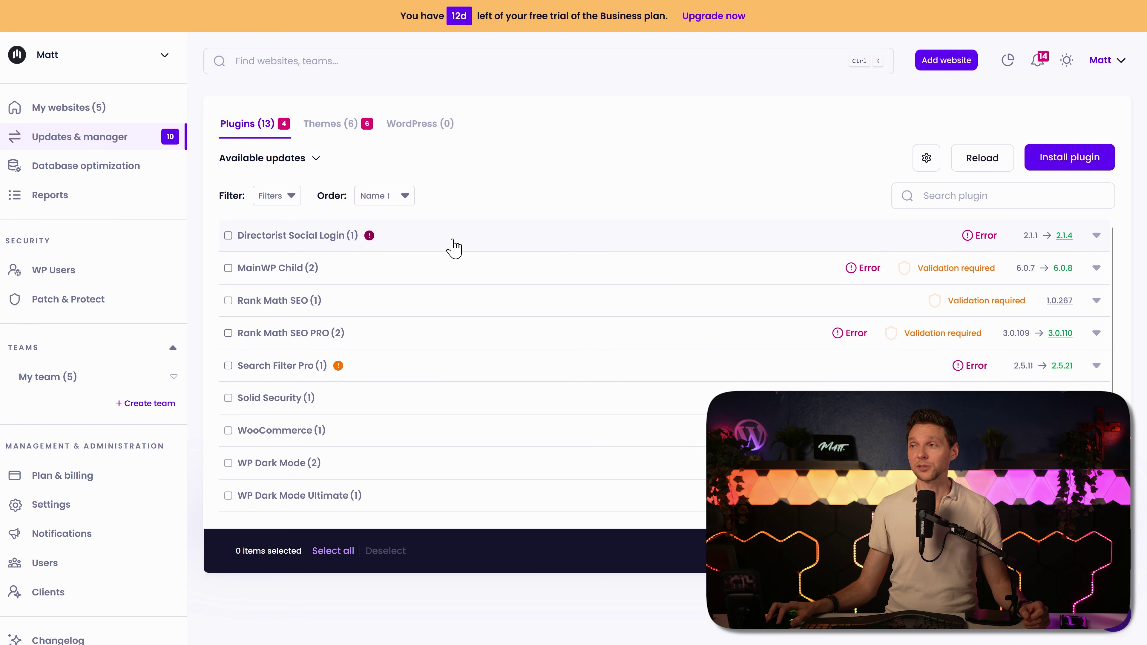
pyautogui.click(971, 240)
pyautogui.click(956, 270)
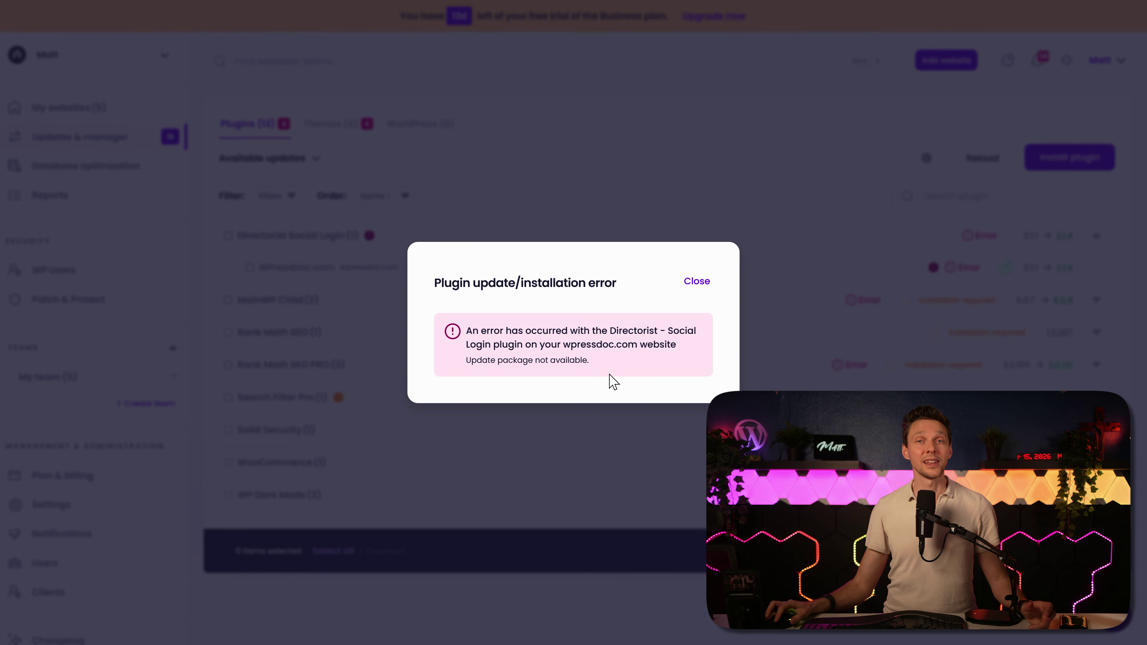
pyautogui.click(698, 281)
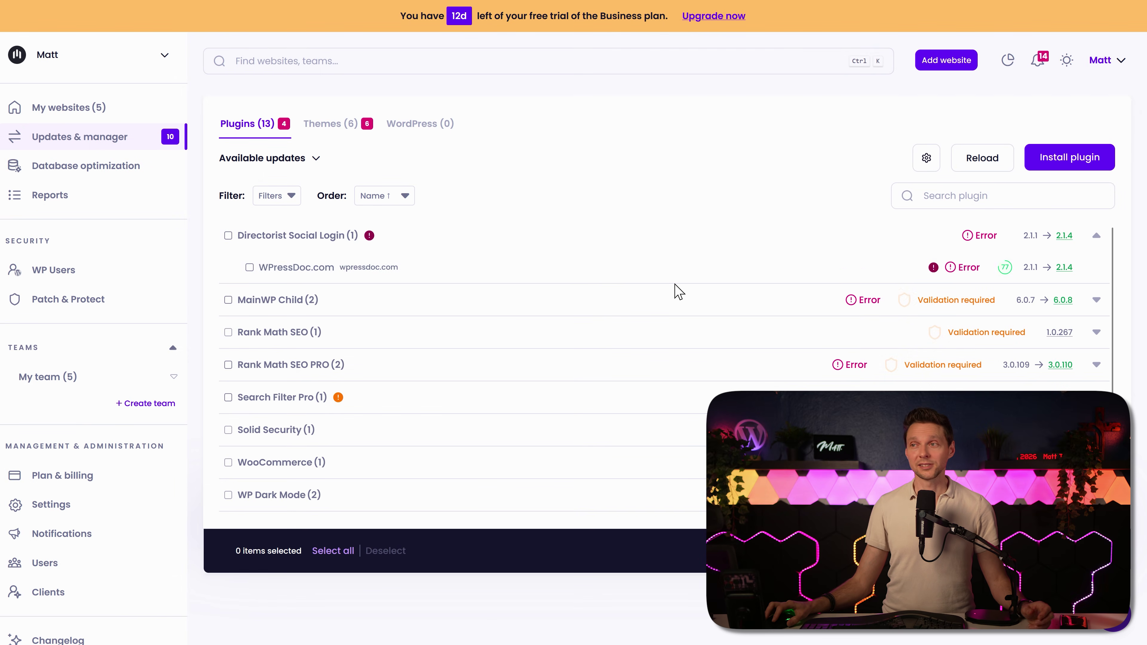
pyautogui.click(589, 248)
pyautogui.click(586, 265)
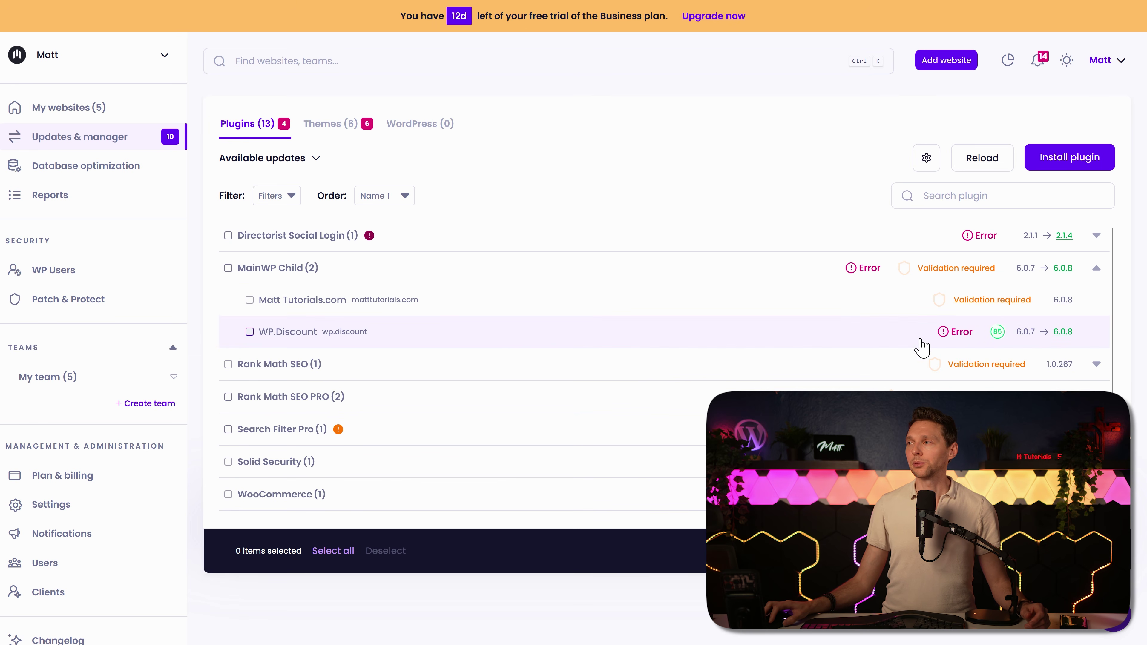
pyautogui.click(960, 334)
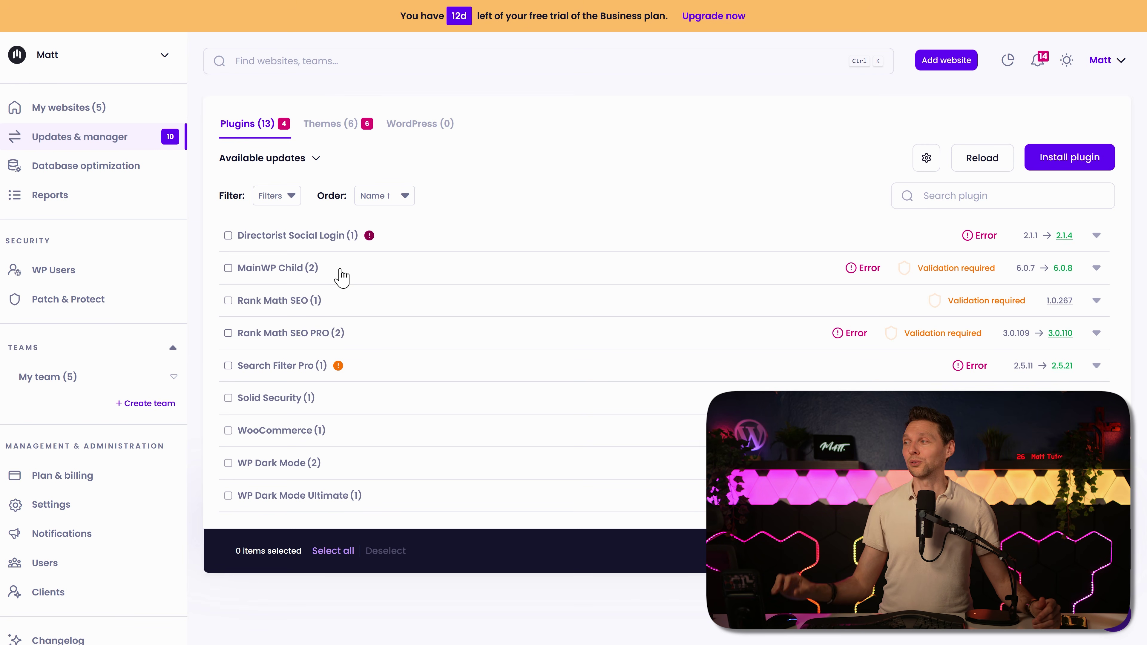
# Step: Open Rank Math SEO's before/after comparison for Matt Tutorials.com and sweep the homepage split
pyautogui.click(557, 309)
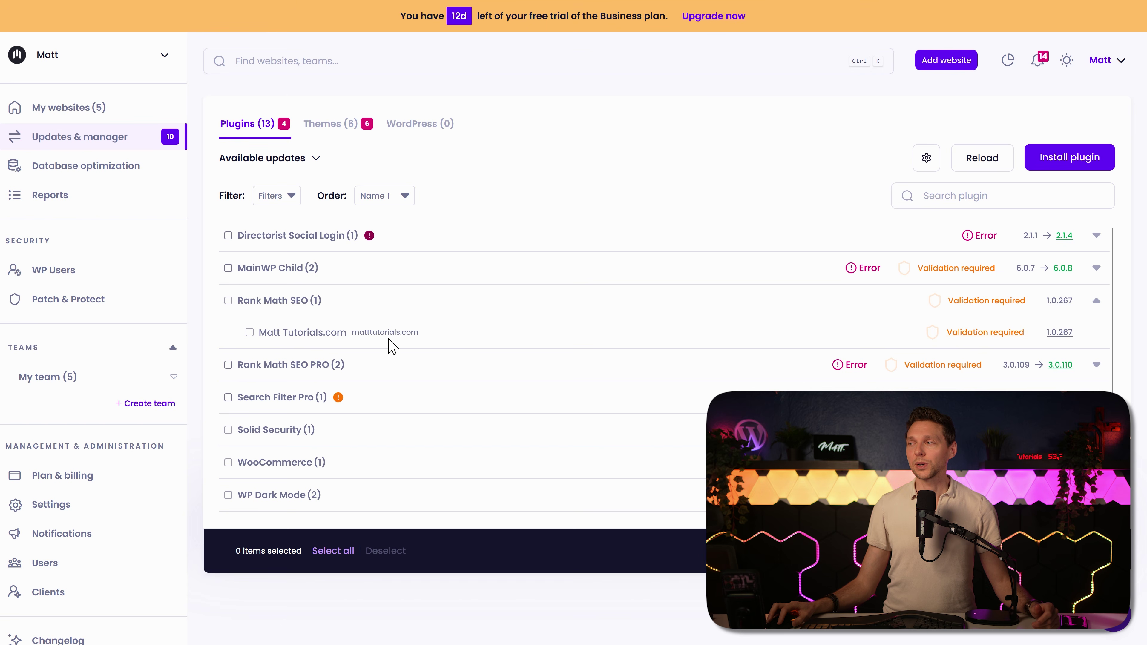
pyautogui.click(989, 334)
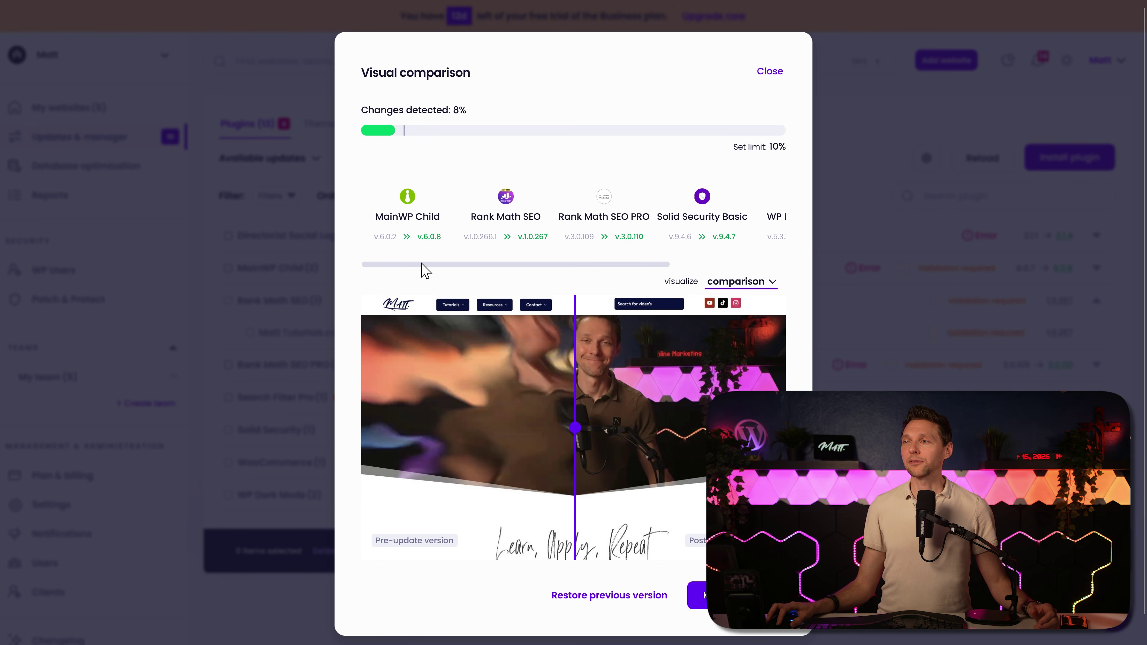
pyautogui.moveTo(421, 264)
pyautogui.mouseDown()
pyautogui.moveTo(588, 266)
pyautogui.moveTo(405, 270)
pyautogui.mouseUp()
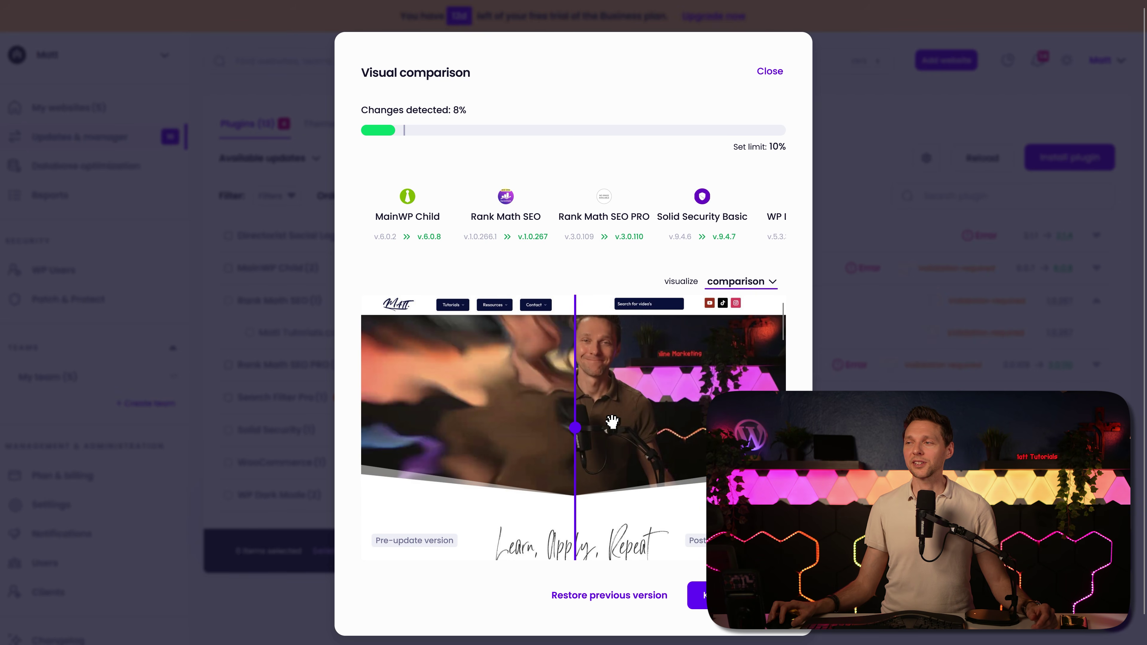
pyautogui.moveTo(572, 428)
pyautogui.mouseDown()
pyautogui.moveTo(519, 429)
pyautogui.moveTo(733, 434)
pyautogui.moveTo(560, 445)
pyautogui.moveTo(572, 449)
pyautogui.mouseUp()
pyautogui.scroll(-6, 613, 424)
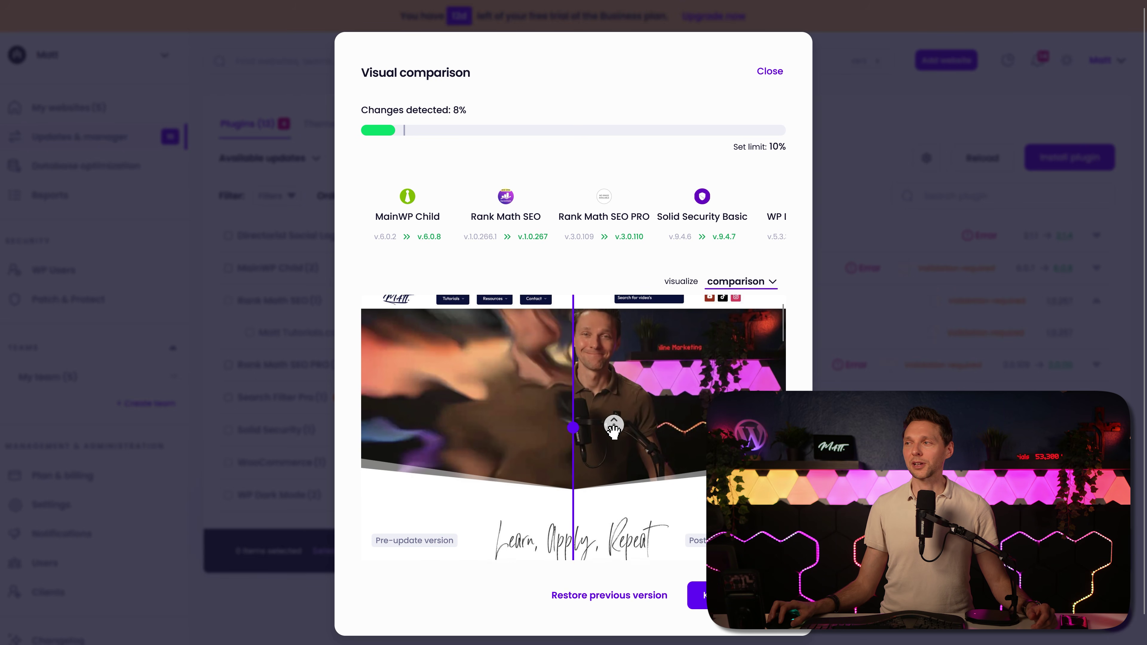
pyautogui.moveTo(604, 435)
pyautogui.mouseDown()
pyautogui.moveTo(525, 429)
pyautogui.moveTo(752, 429)
pyautogui.moveTo(601, 427)
pyautogui.mouseUp()
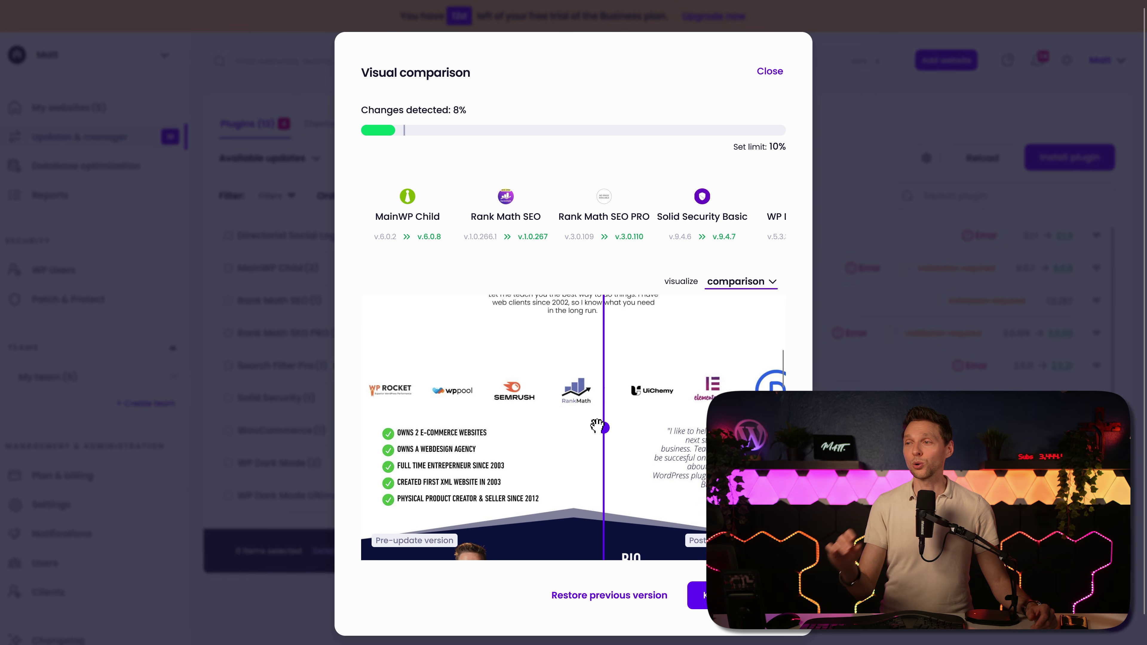
pyautogui.scroll(-5, 633, 421)
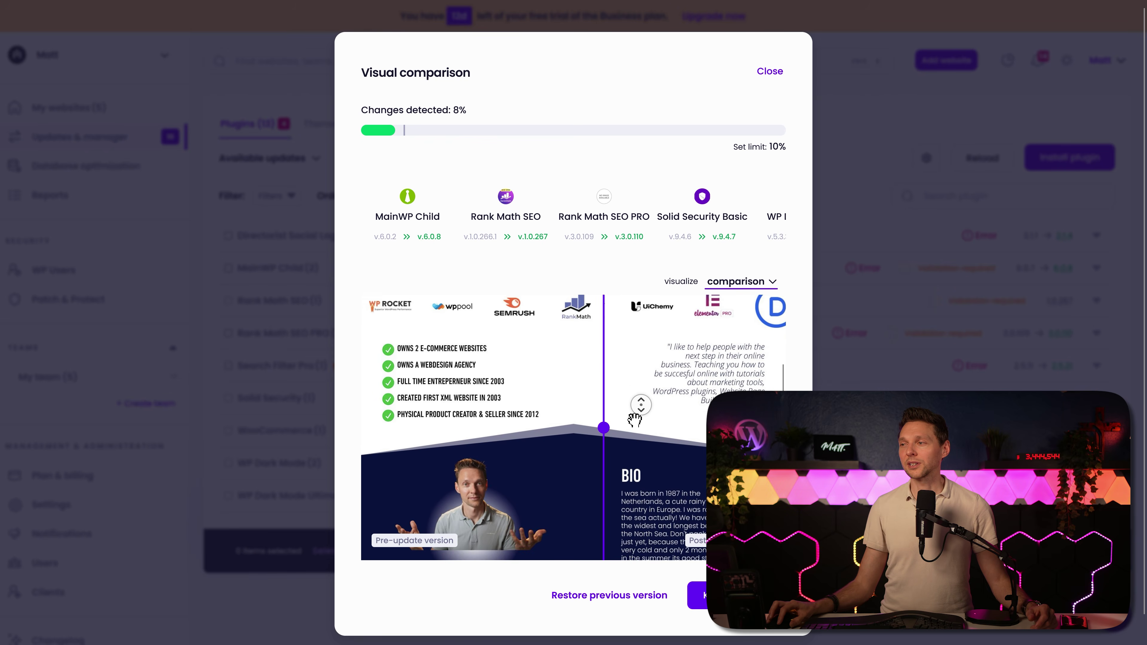
# Step: Finish inspecting the 8% visual comparison and keep the update
pyautogui.moveTo(603, 429); pyautogui.dragTo(661, 439)
pyautogui.scroll(-2, 581, 473)
pyautogui.scroll(-4, 581, 473)
pyautogui.click(610, 432)
pyautogui.scroll(-6, 607, 434)
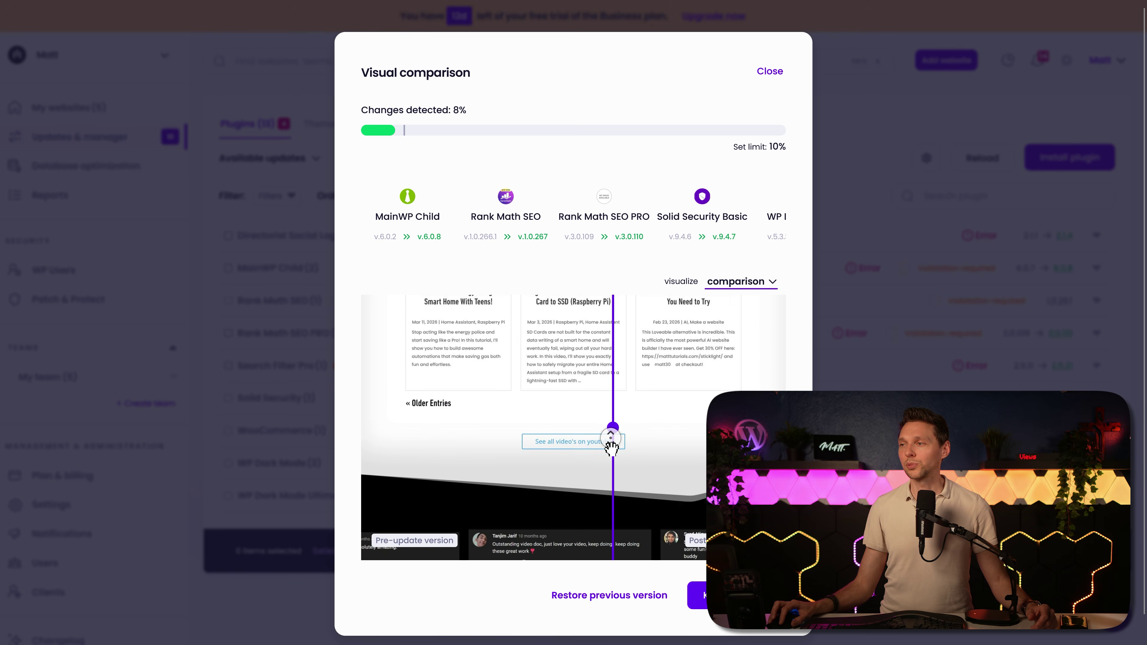
pyautogui.moveTo(610, 434); pyautogui.dragTo(546, 429)
pyautogui.scroll(-5, 586, 443)
pyautogui.scroll(4, 545, 429)
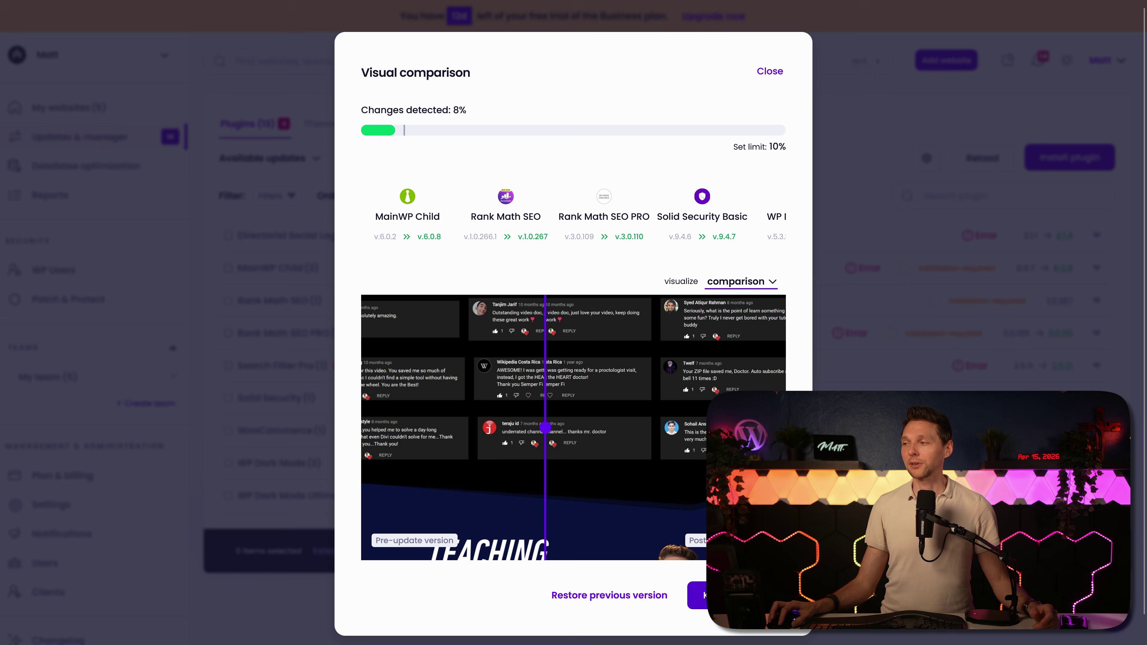
pyautogui.click(727, 596)
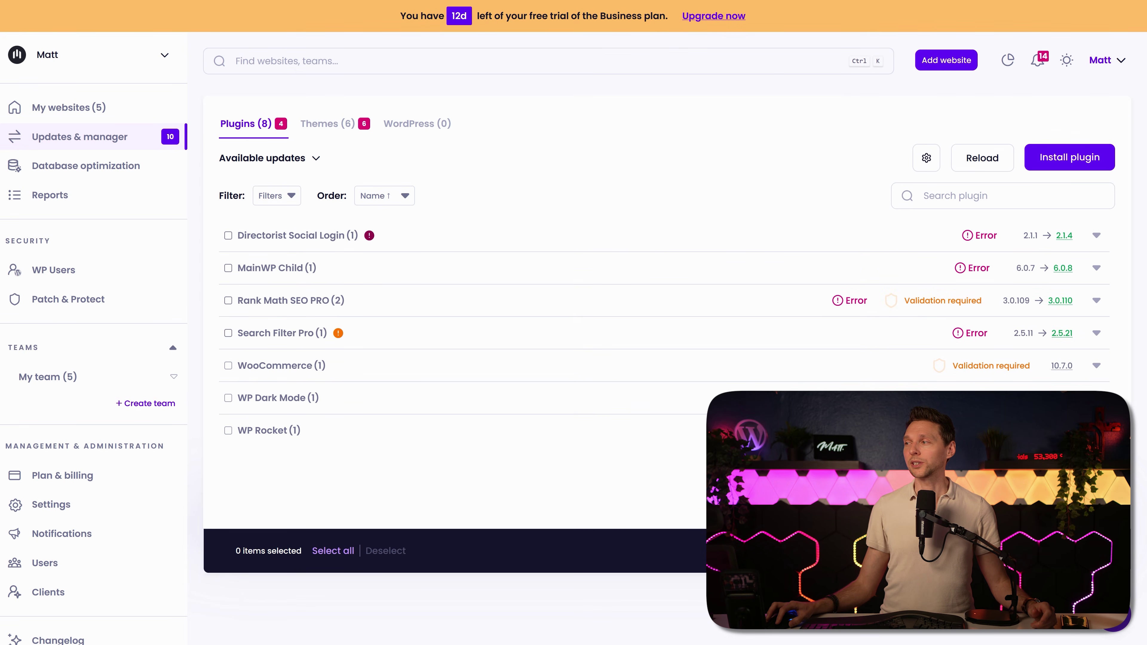
pyautogui.click(596, 430)
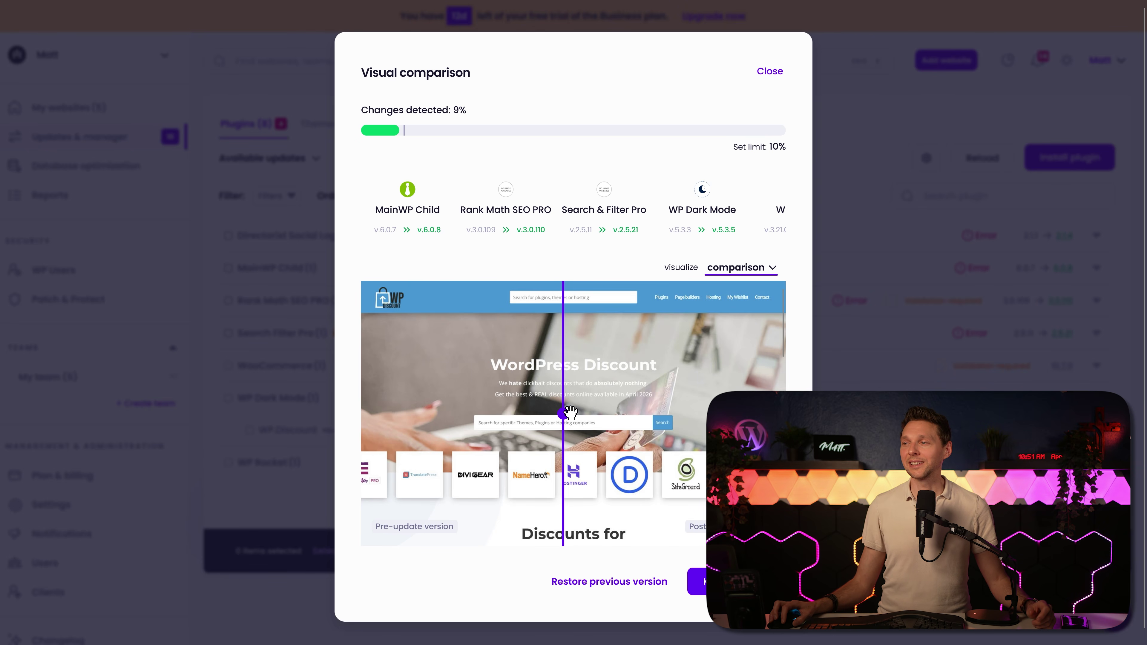
pyautogui.moveTo(564, 413)
pyautogui.mouseDown()
pyautogui.moveTo(504, 413)
pyautogui.moveTo(777, 414)
pyautogui.moveTo(373, 412)
pyautogui.moveTo(768, 412)
pyautogui.moveTo(446, 412)
pyautogui.moveTo(652, 426)
pyautogui.moveTo(504, 411)
pyautogui.moveTo(558, 411)
pyautogui.moveTo(569, 392)
pyautogui.moveTo(433, 414)
pyautogui.moveTo(633, 407)
pyautogui.moveTo(558, 407)
pyautogui.moveTo(573, 404)
pyautogui.mouseUp()
pyautogui.scroll(-1, 609, 411)
pyautogui.scroll(-5, 609, 412)
pyautogui.scroll(-1, 569, 401)
pyautogui.scroll(-3, 569, 401)
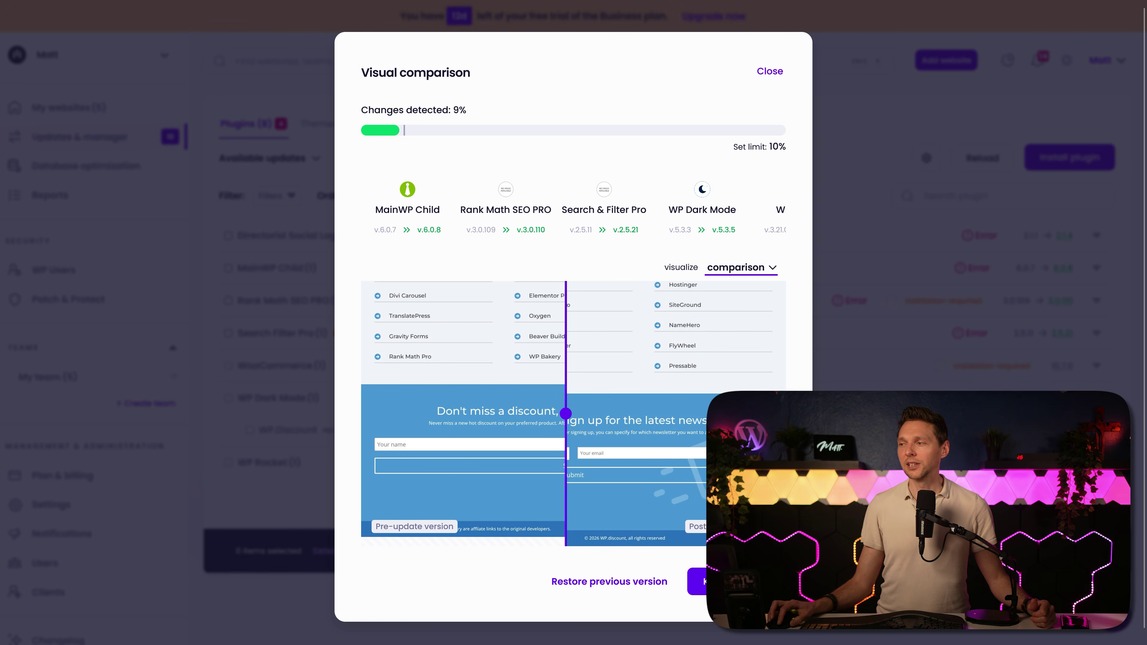
pyautogui.press('Escape')
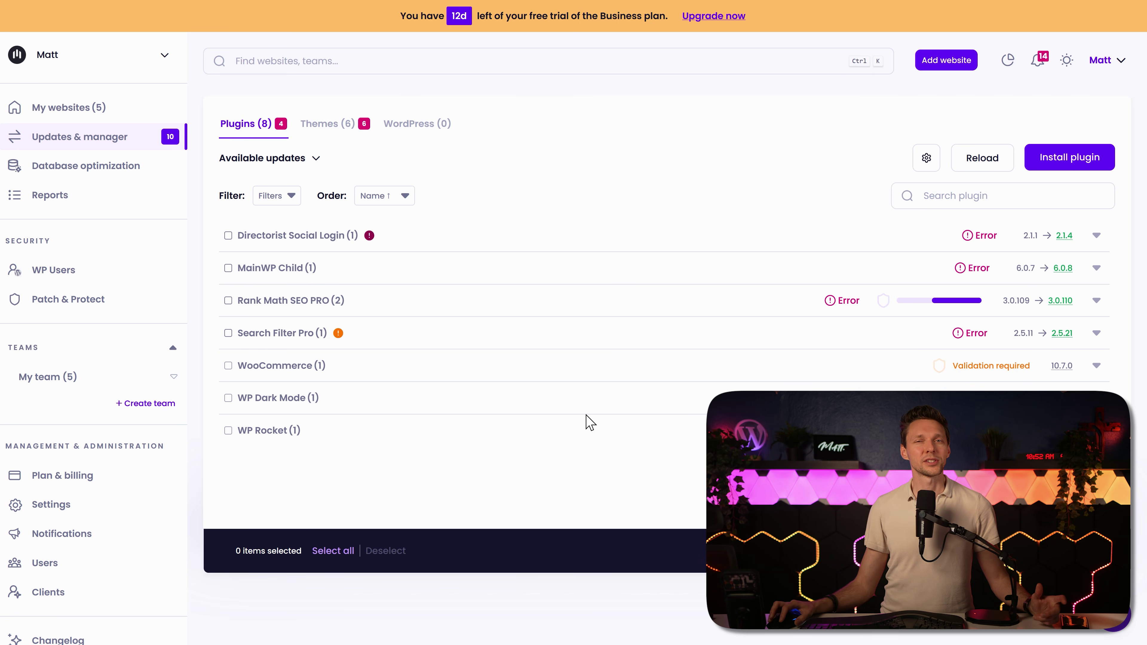
# Step: Glance at the theme updates, then go to the Database optimization page
pyautogui.click(319, 126)
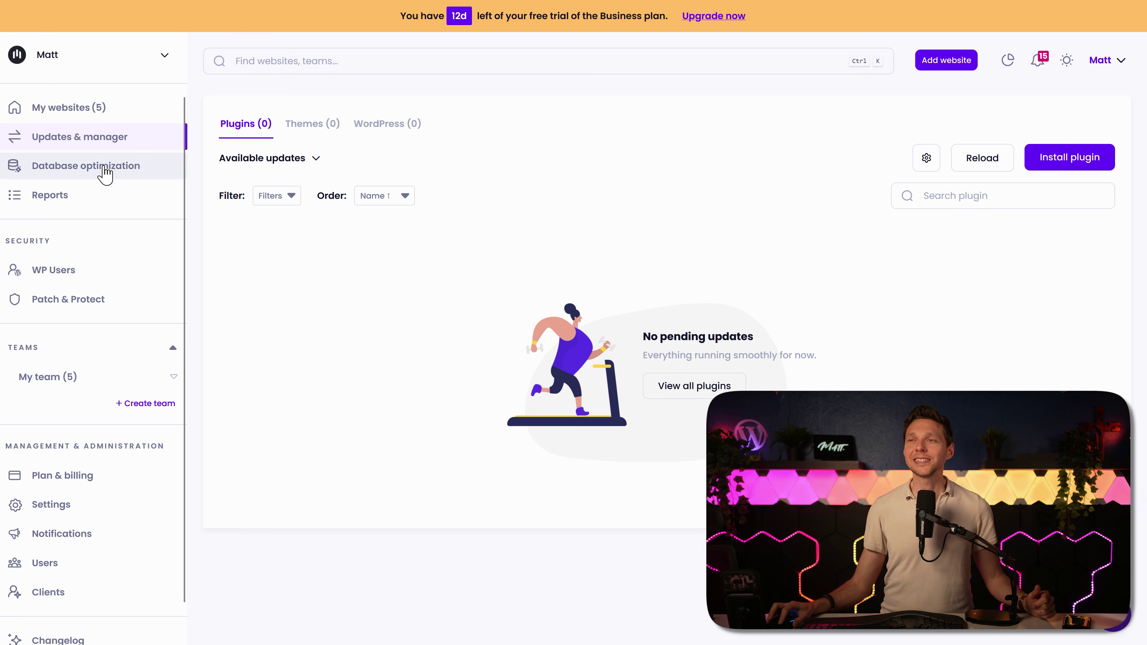
pyautogui.click(94, 166)
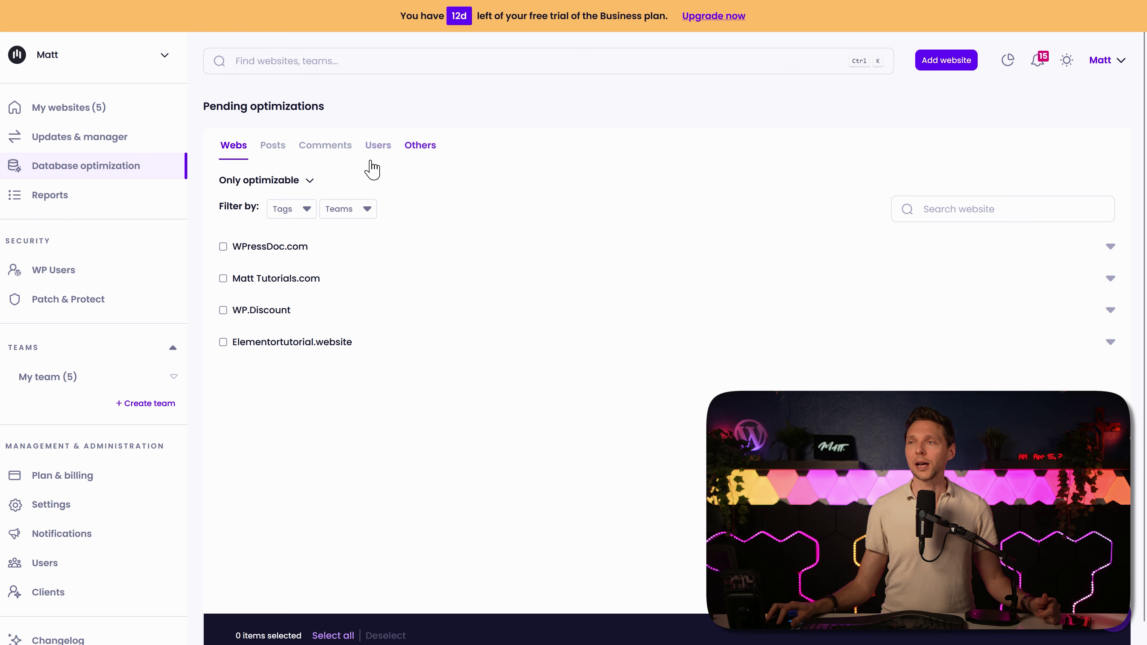
# Step: Show all websites and browse the Posts, Comments, Users and Others cleanup tabs
pyautogui.click(300, 185)
pyautogui.click(238, 215)
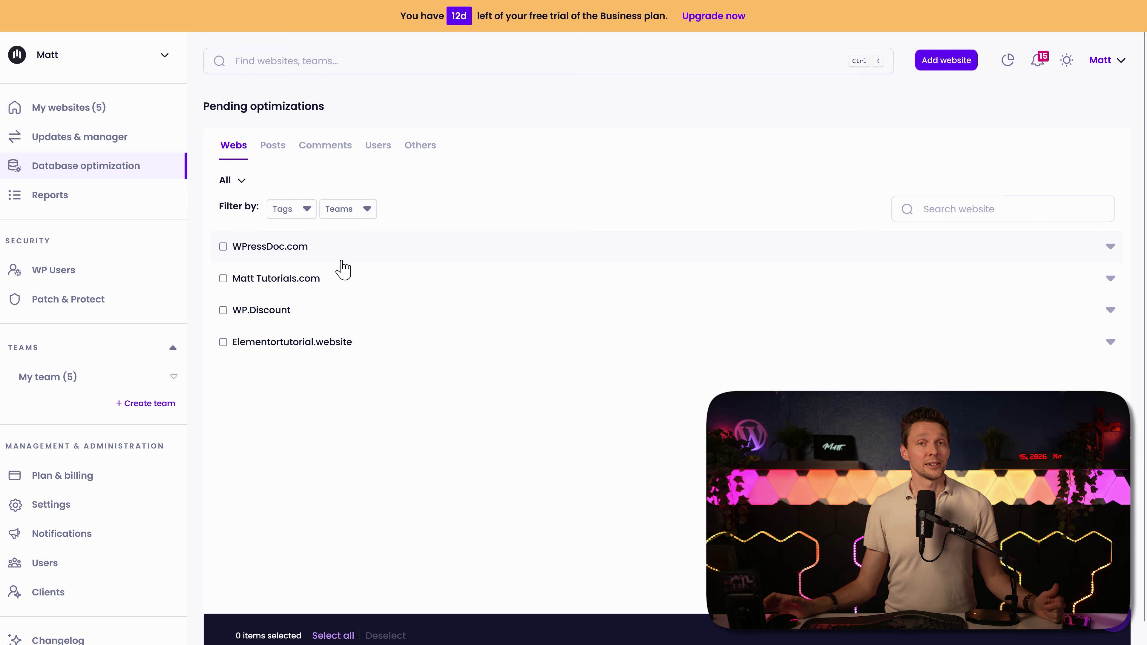
pyautogui.click(276, 152)
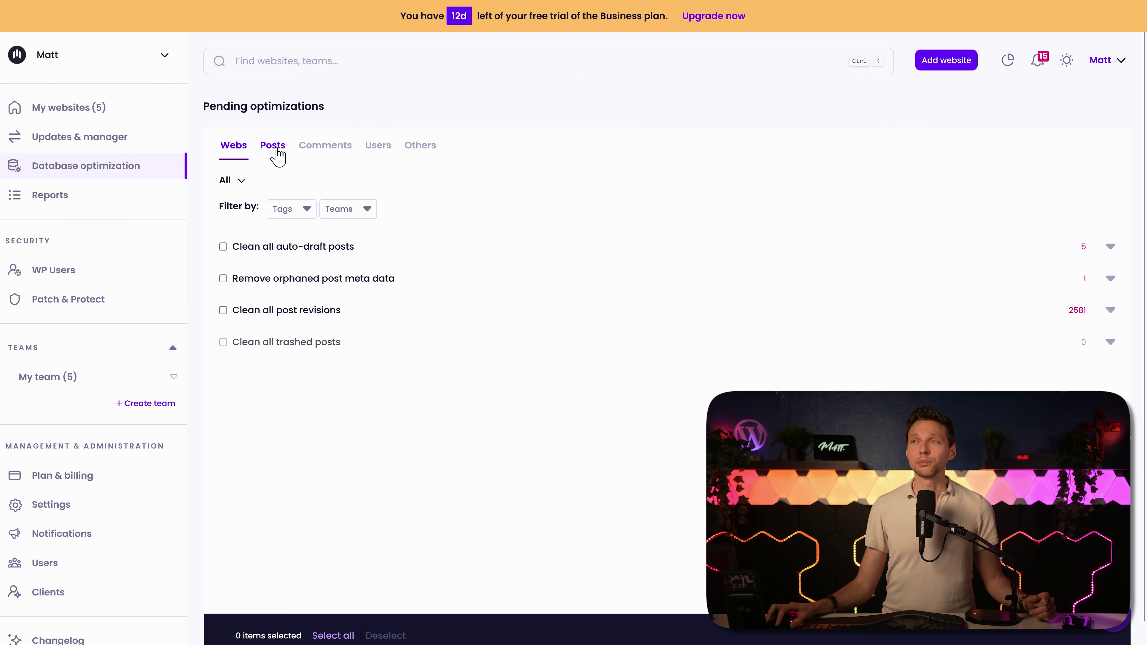
pyautogui.click(322, 151)
pyautogui.click(379, 151)
pyautogui.click(422, 151)
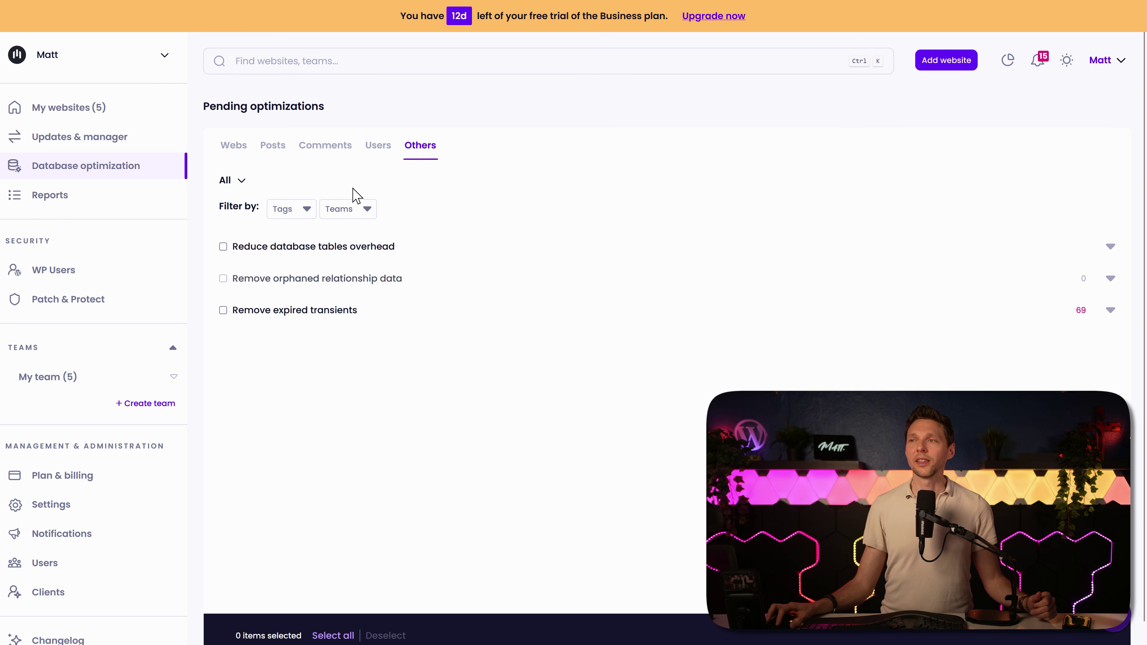
pyautogui.click(274, 153)
# Step: Check the per-site counts of auto-draft posts and post revisions
pyautogui.click(397, 259)
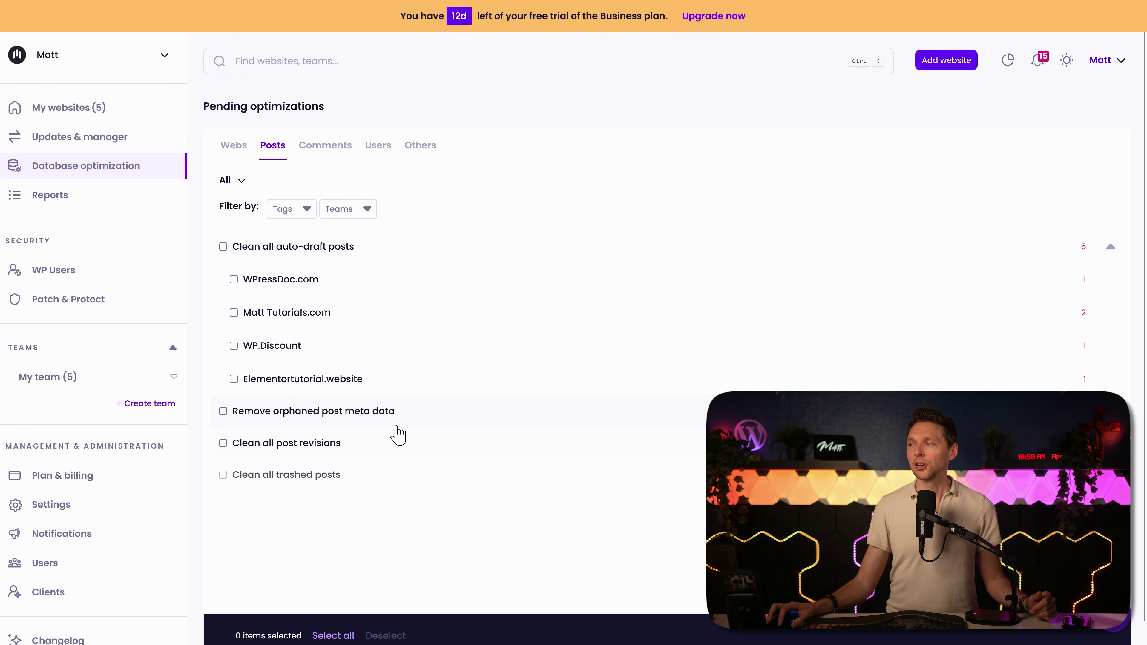
pyautogui.click(381, 453)
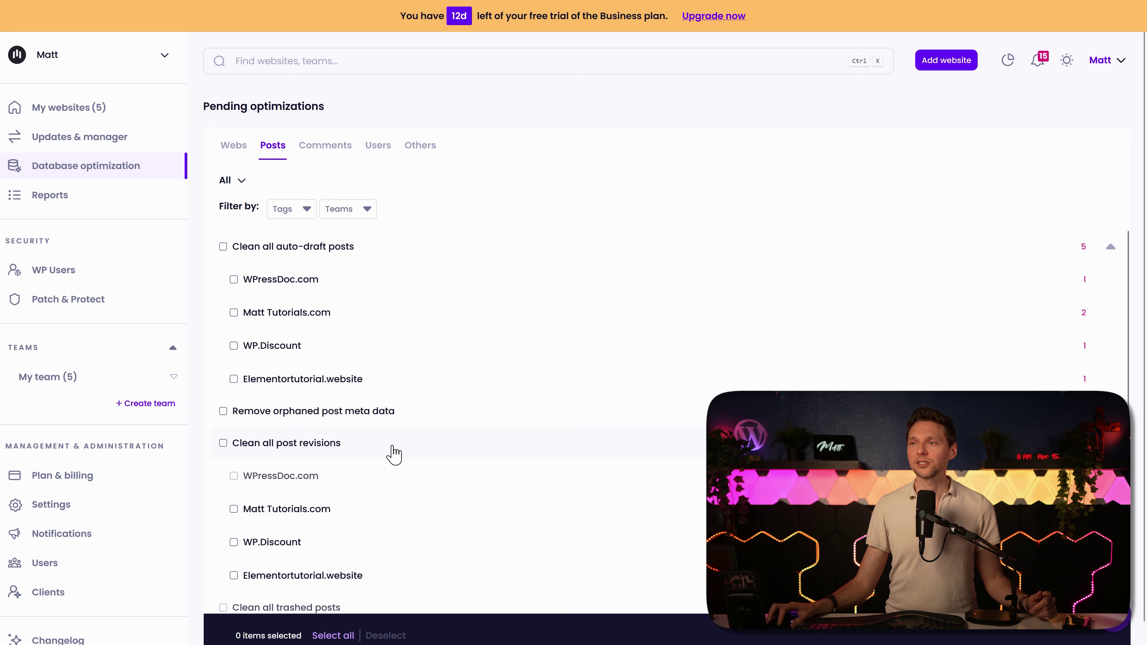
pyautogui.click(378, 259)
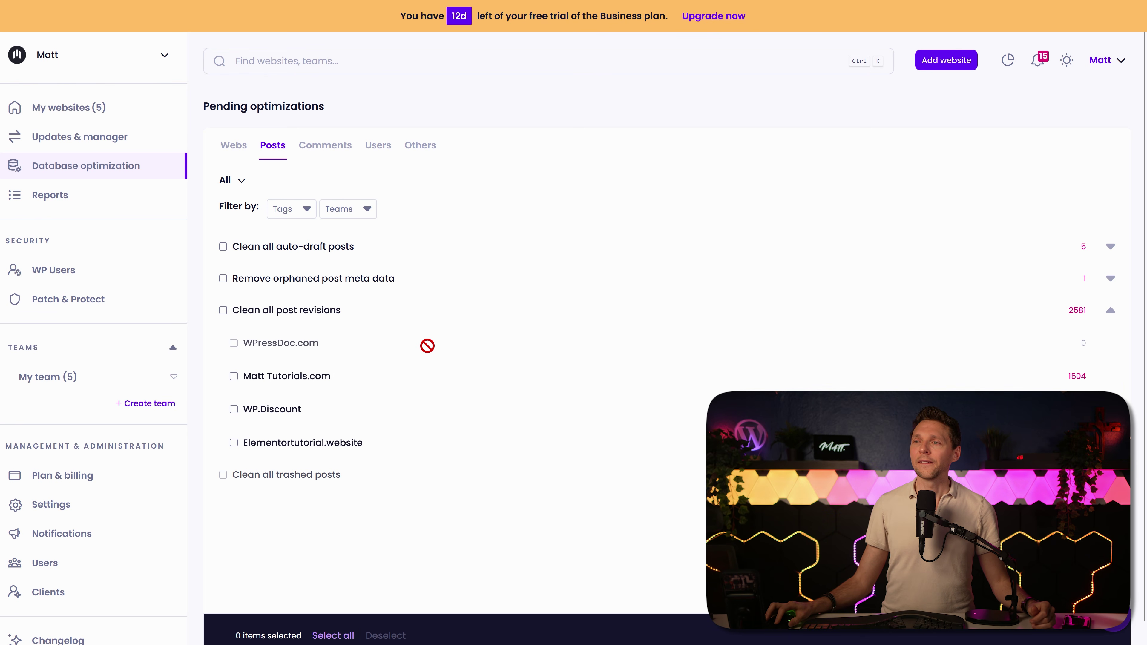
pyautogui.click(221, 314)
# Step: Mark post revisions cleanup for Matt Tutorials.com, WP.Discount and Elementortutorial.website
pyautogui.click(223, 310)
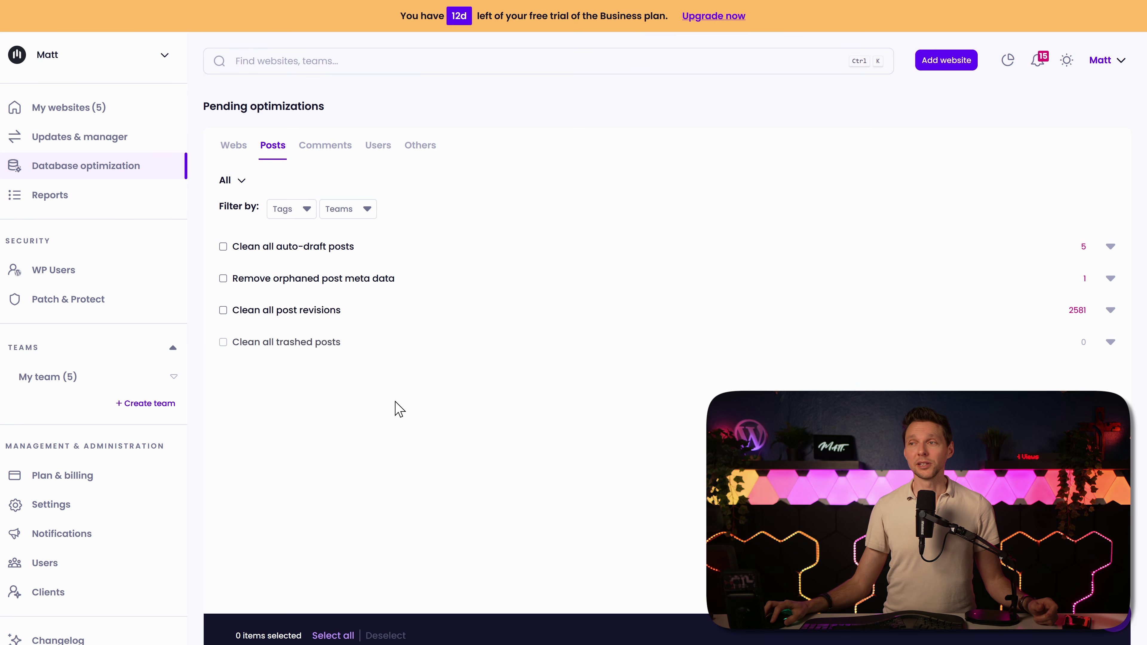
pyautogui.click(417, 316)
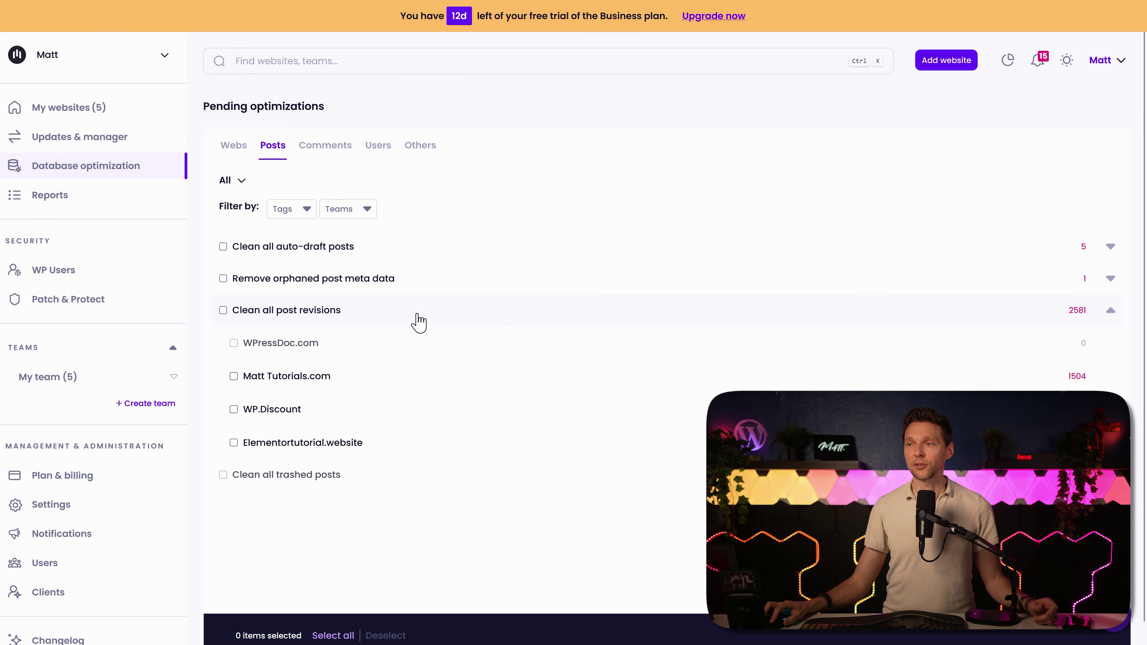
pyautogui.click(294, 386)
pyautogui.click(278, 409)
pyautogui.click(277, 452)
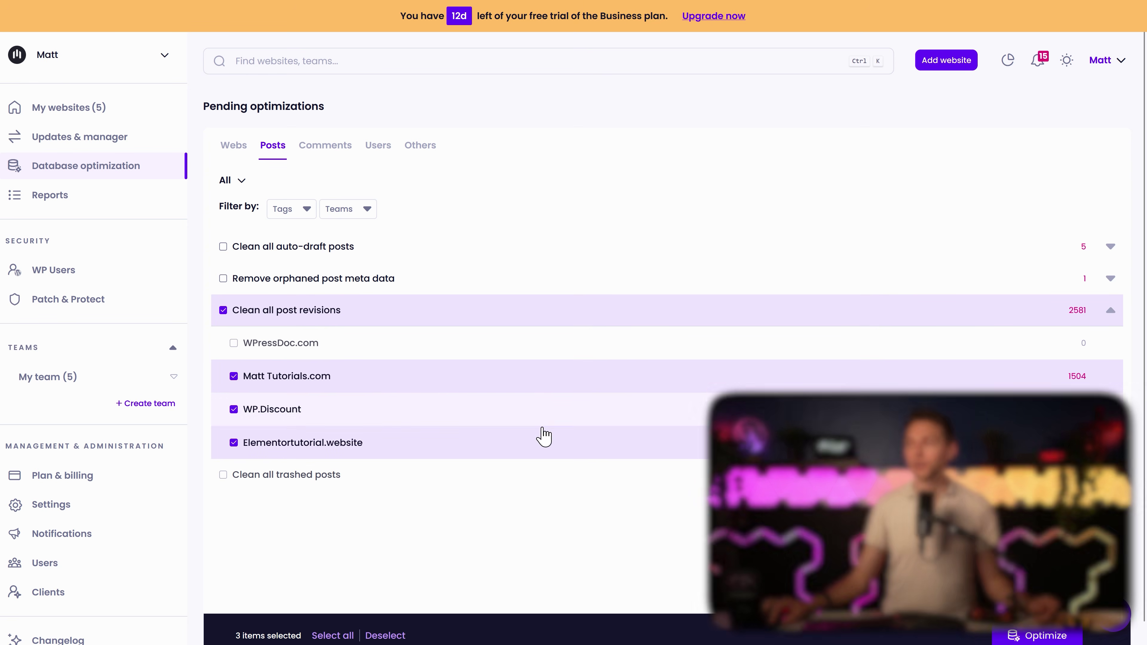
# Step: Start the post revisions optimization and read the database load, data loss and backup warnings
pyautogui.click(1031, 635)
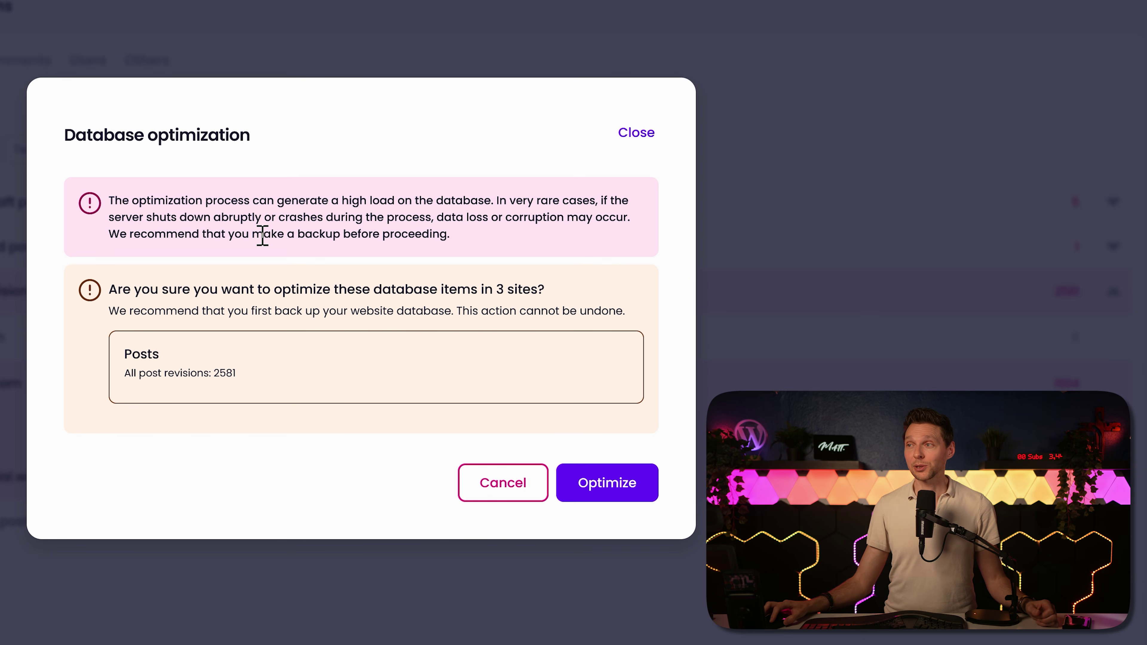
pyautogui.moveTo(282, 201); pyautogui.dragTo(640, 226)
pyautogui.click(243, 216)
pyautogui.click(567, 242)
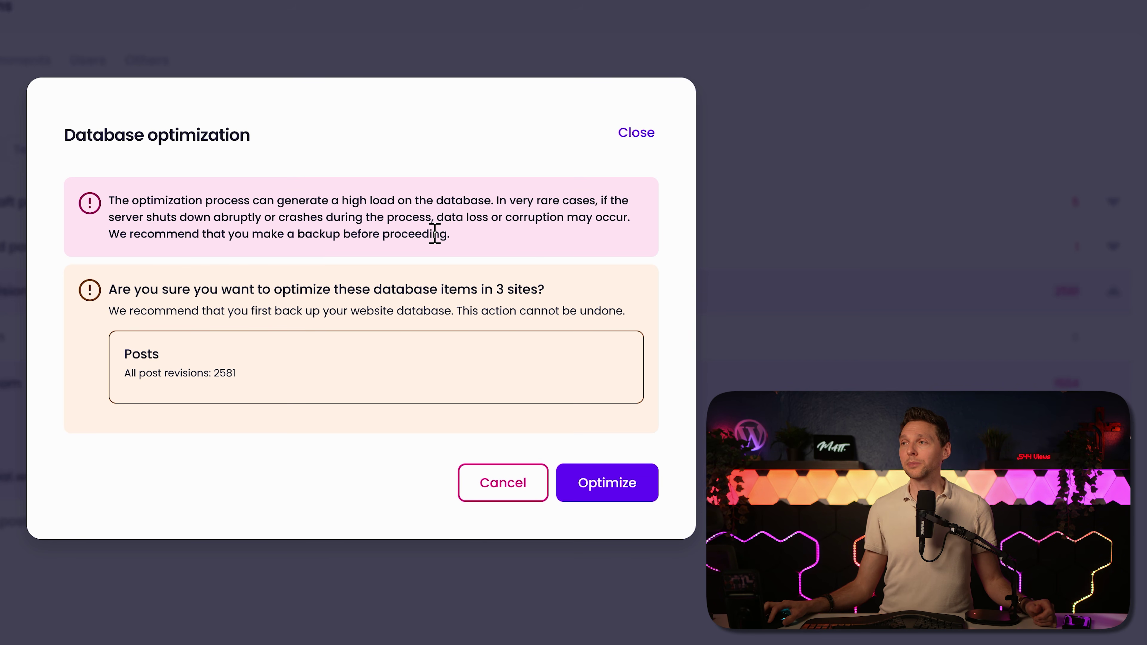
pyautogui.moveTo(440, 233); pyautogui.dragTo(190, 234)
pyautogui.click(471, 259)
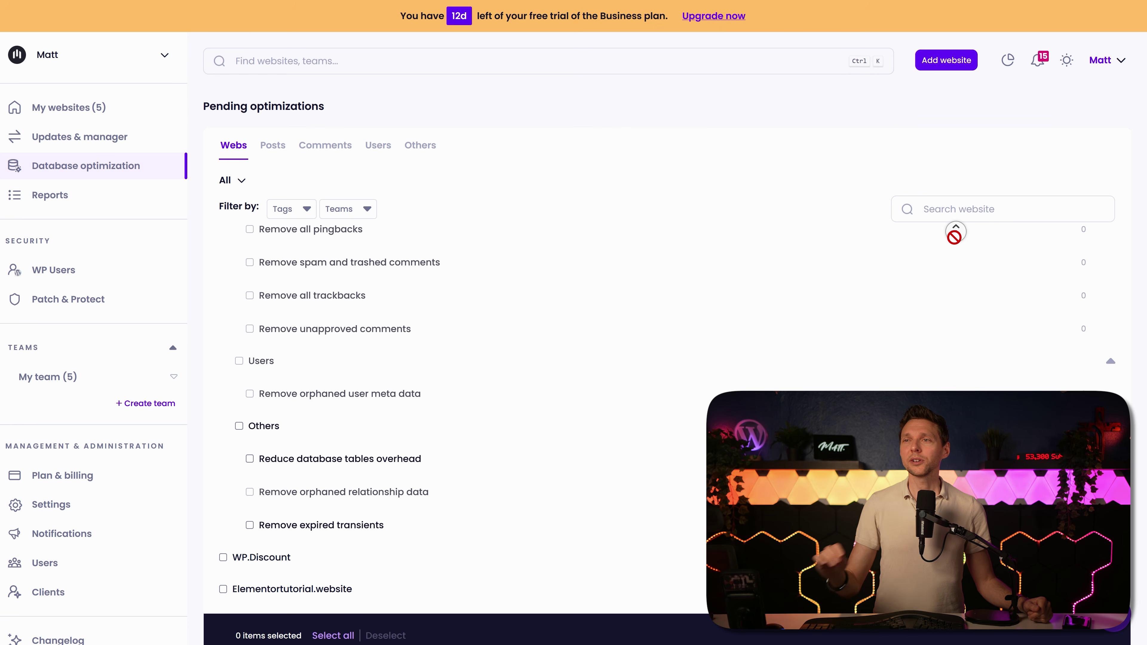
pyautogui.scroll(2, 333, 251)
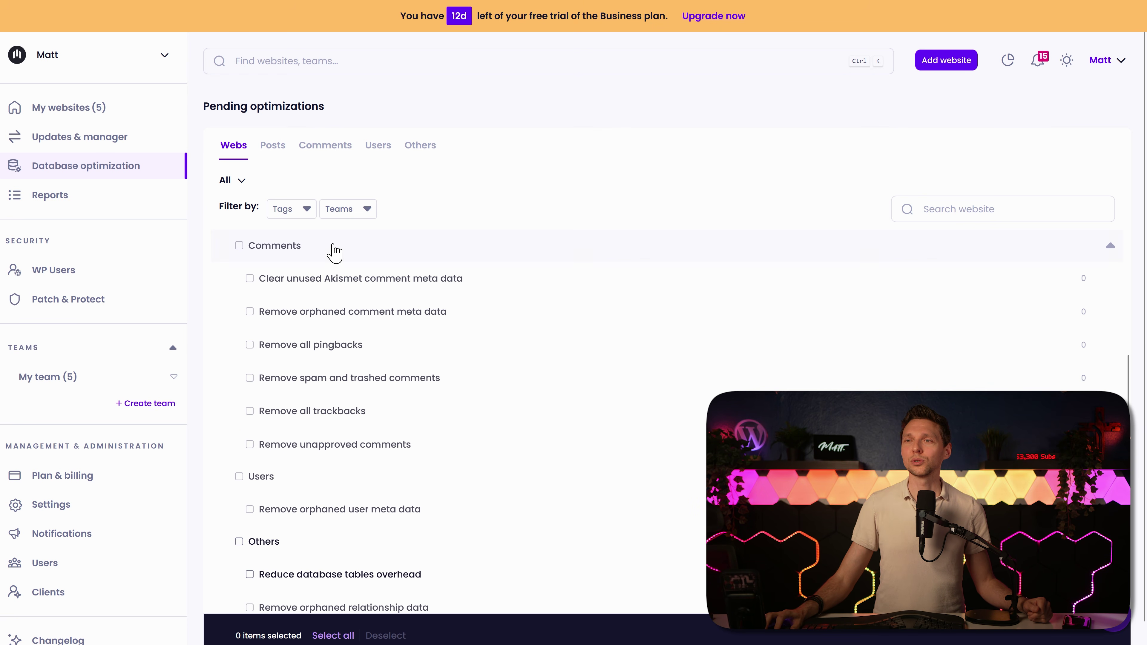
# Step: Go to Reports, switch to Templates and begin creating a new report template
pyautogui.click(88, 212)
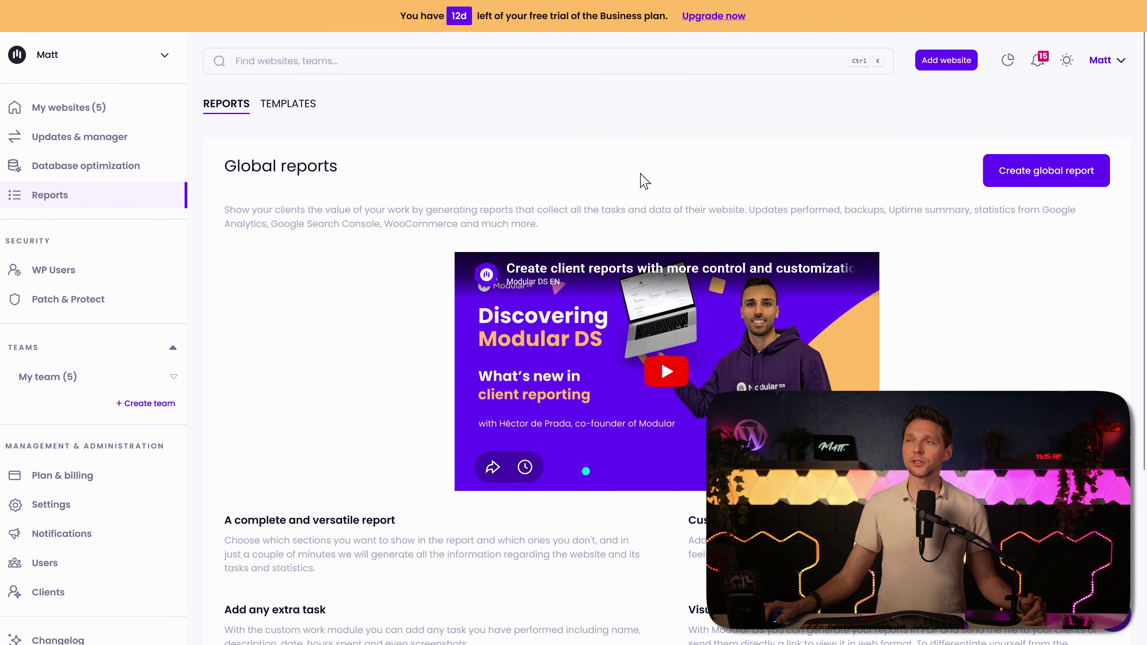
pyautogui.click(288, 103)
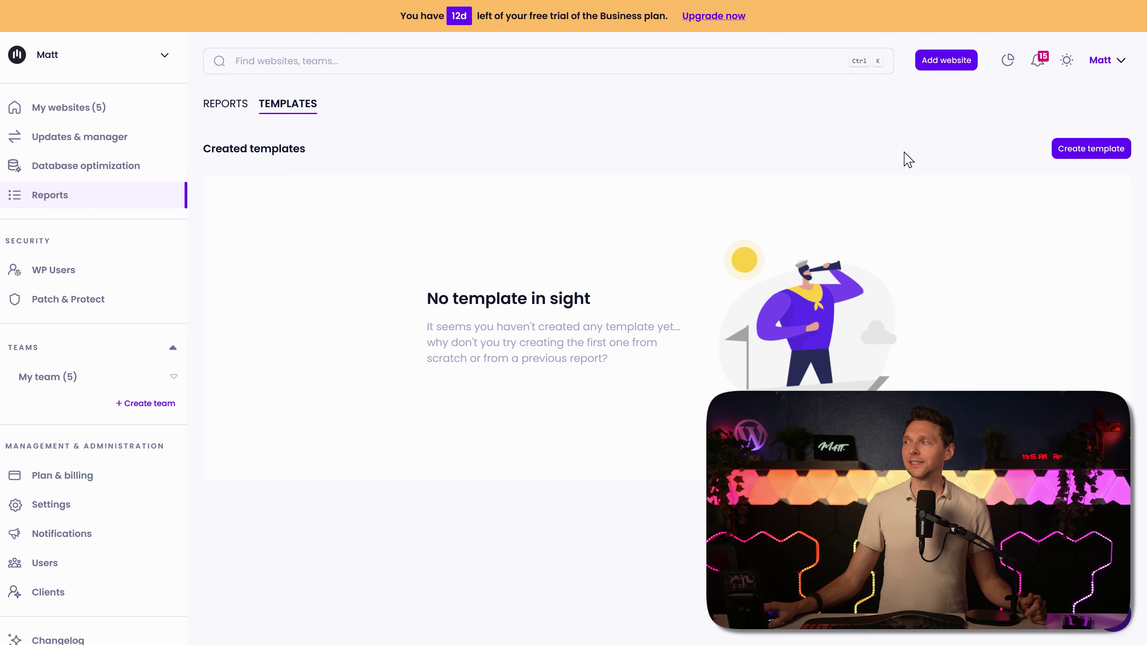
pyautogui.click(1083, 155)
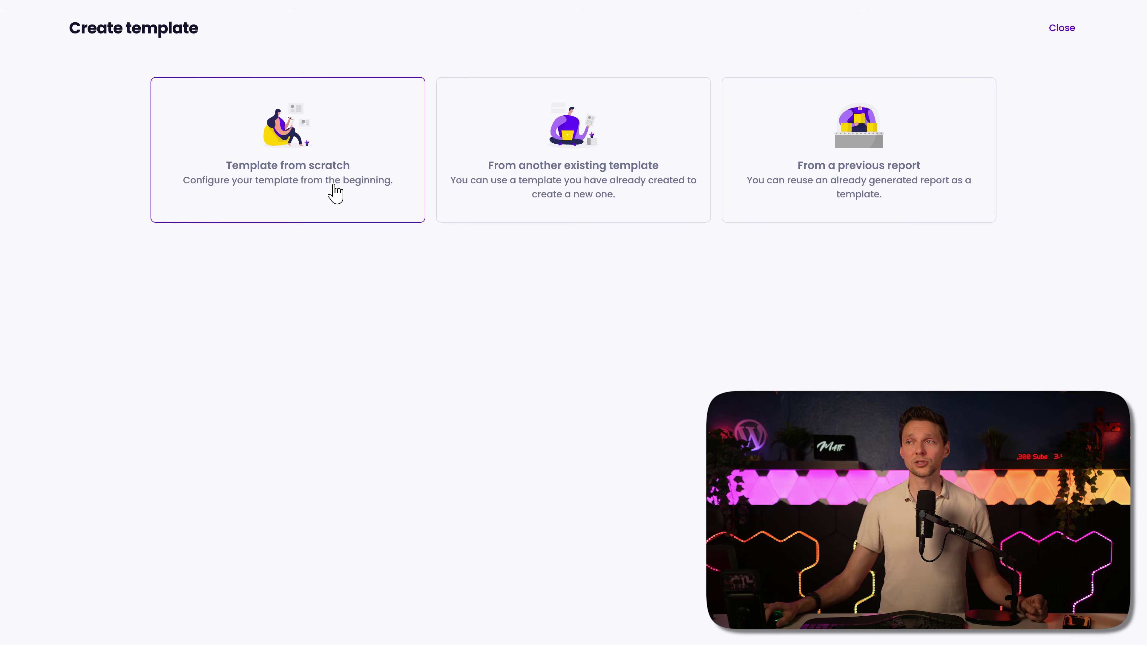
# Step: Start a template from scratch named 'Monthly Maintance Report'
pyautogui.click(335, 195)
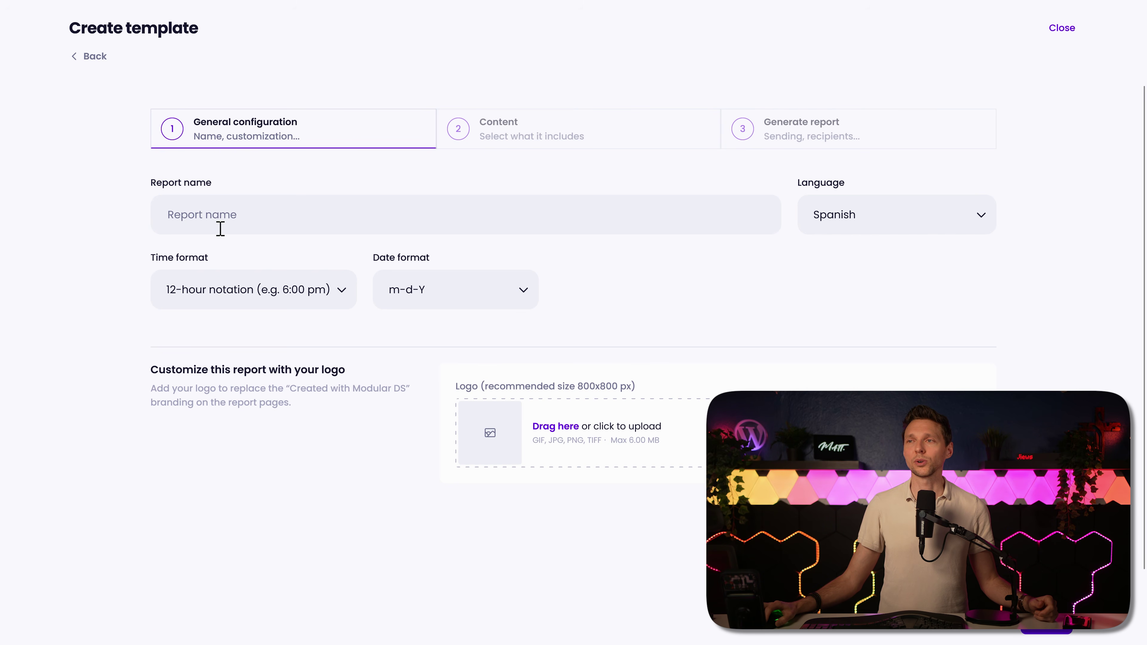
pyautogui.click(238, 210)
pyautogui.write('Monthly Maintance Report')
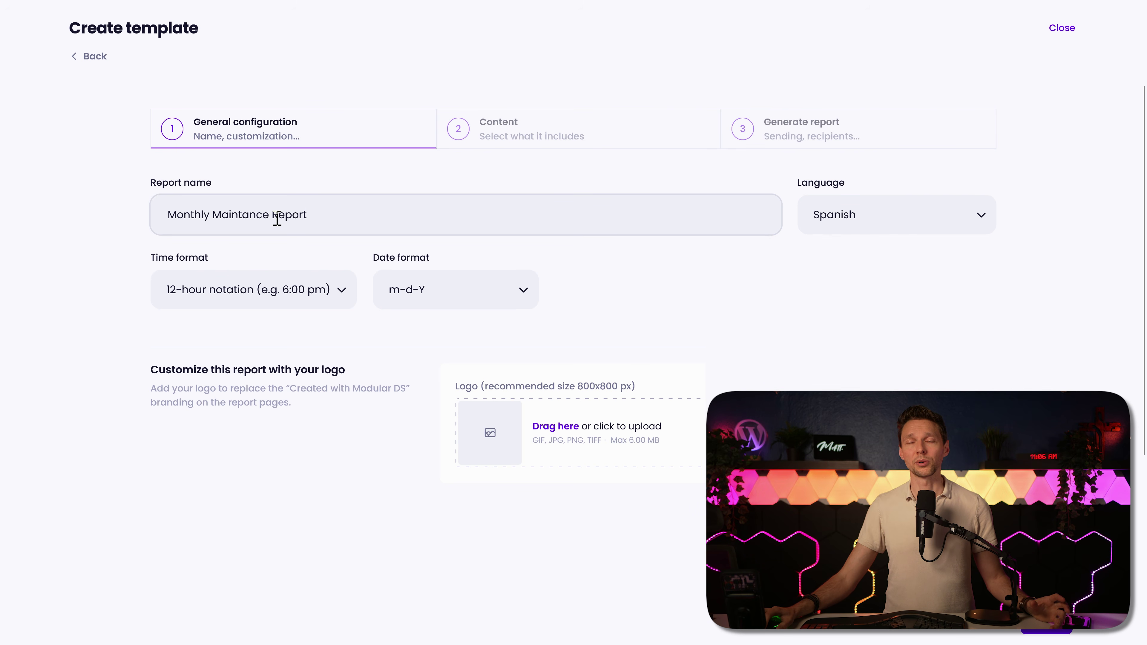
# Step: Set the report language to English, time format to 24-hour and date format to d/m/Y
pyautogui.click(980, 220)
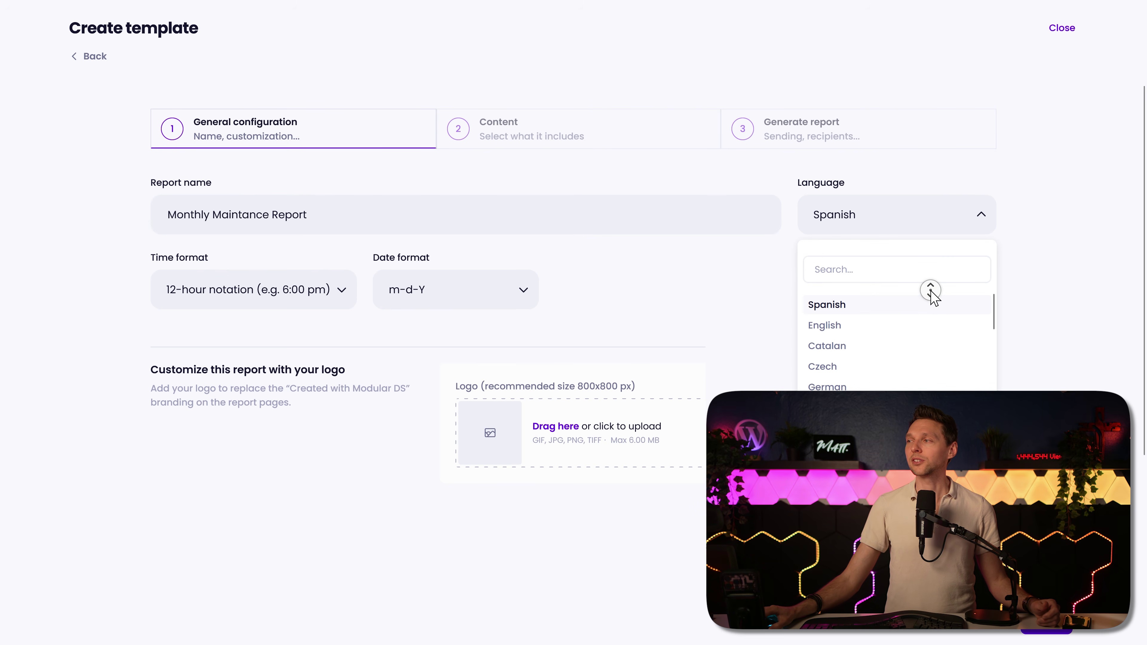
pyautogui.scroll(-2, 934, 302)
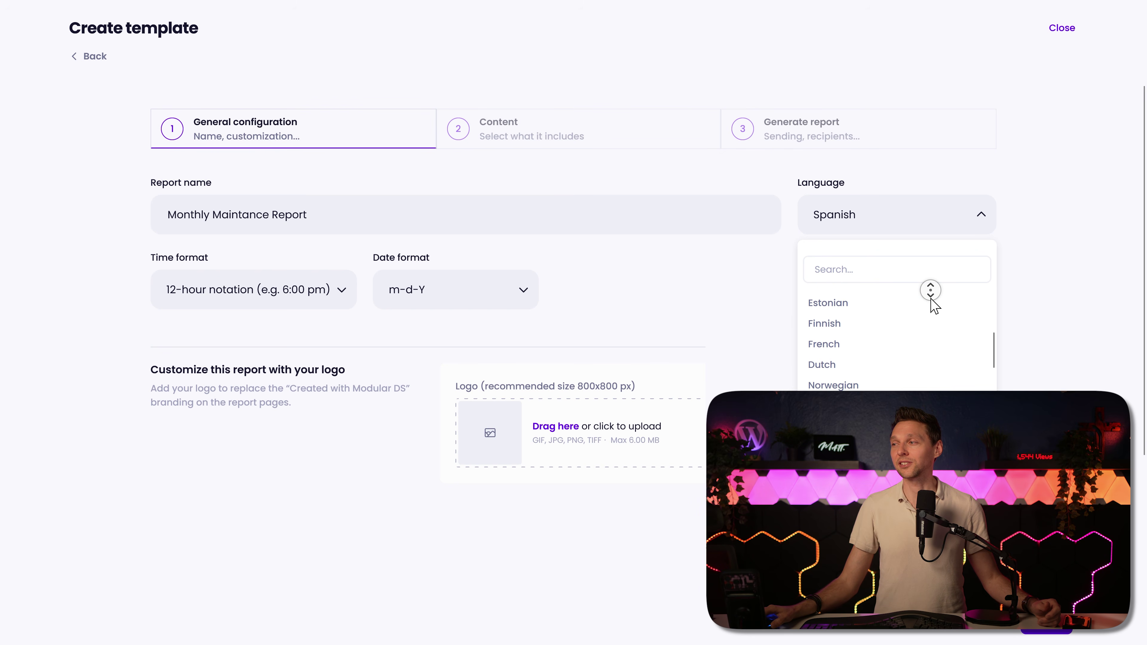
pyautogui.scroll(-5, 931, 300)
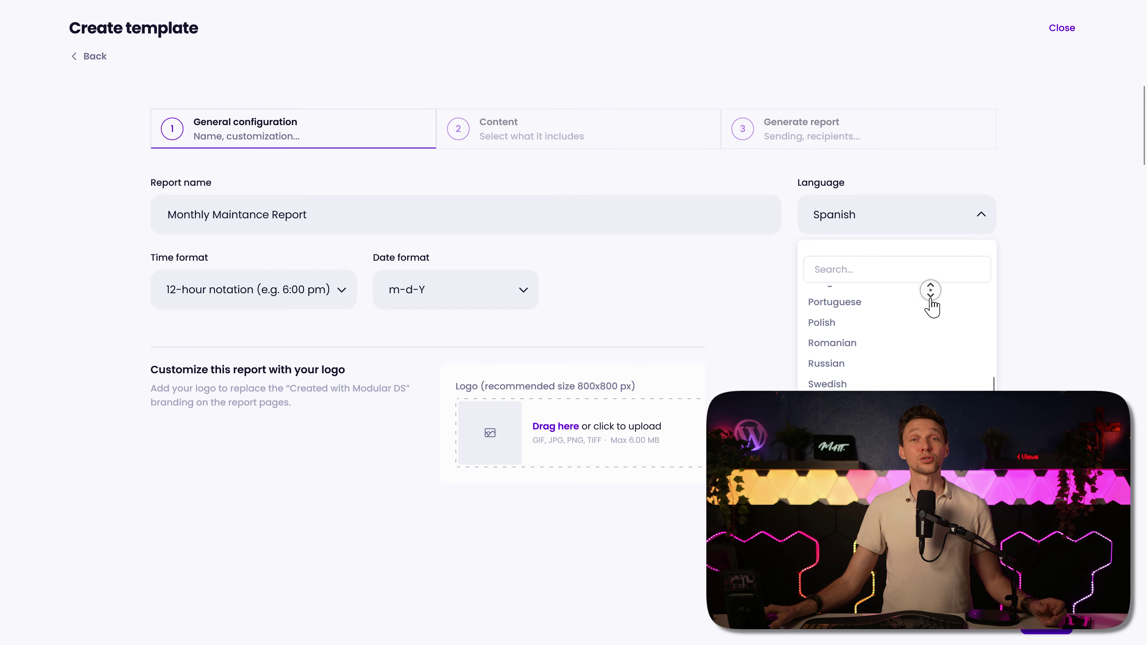
pyautogui.scroll(-2, 930, 300)
pyautogui.scroll(9, 921, 276)
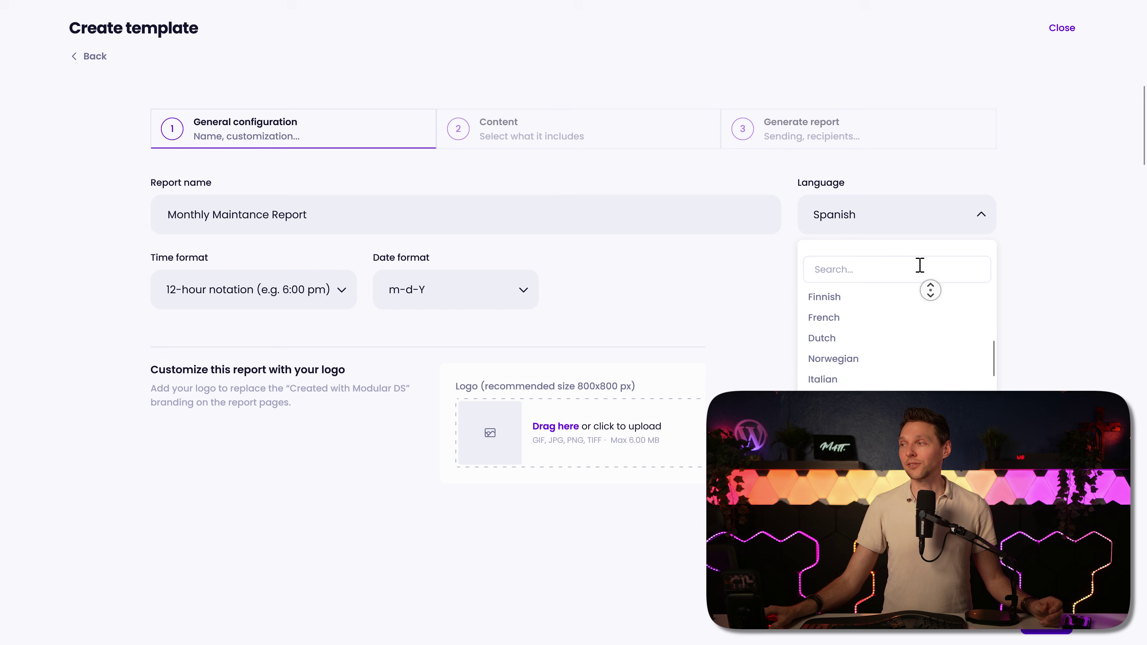
pyautogui.click(840, 329)
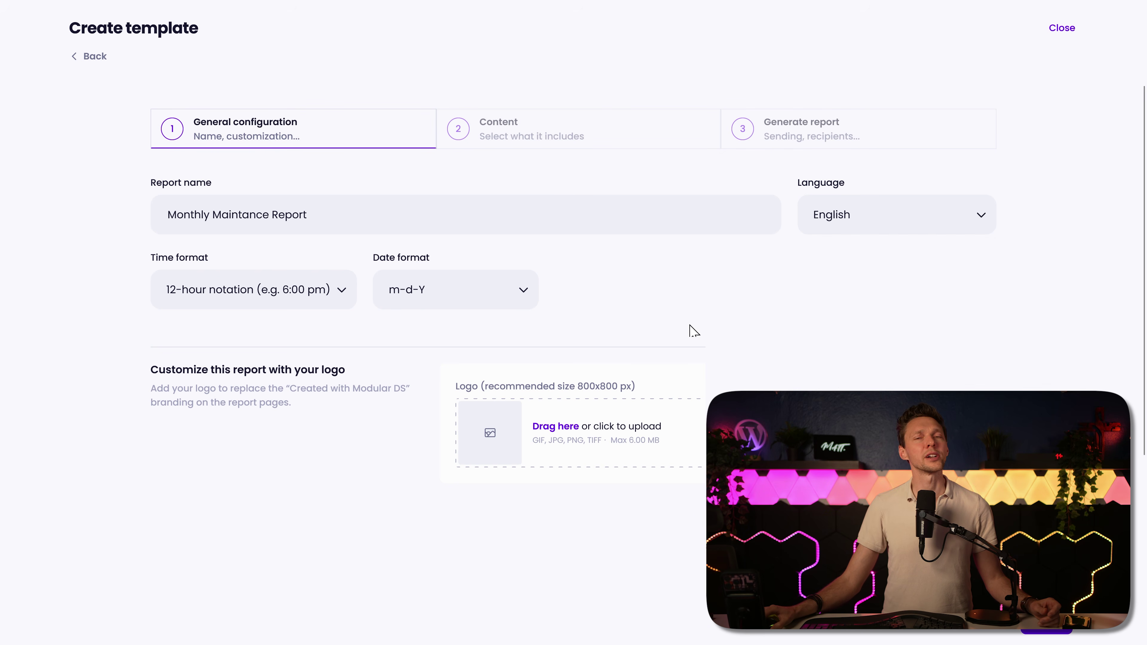
pyautogui.click(302, 303)
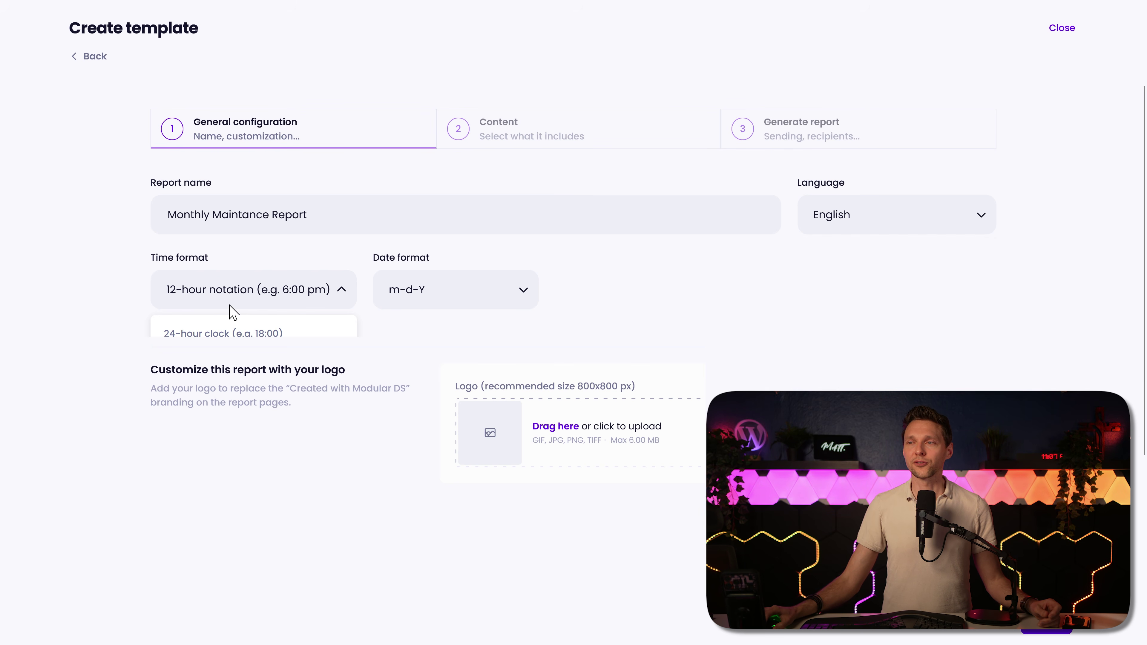
pyautogui.click(200, 333)
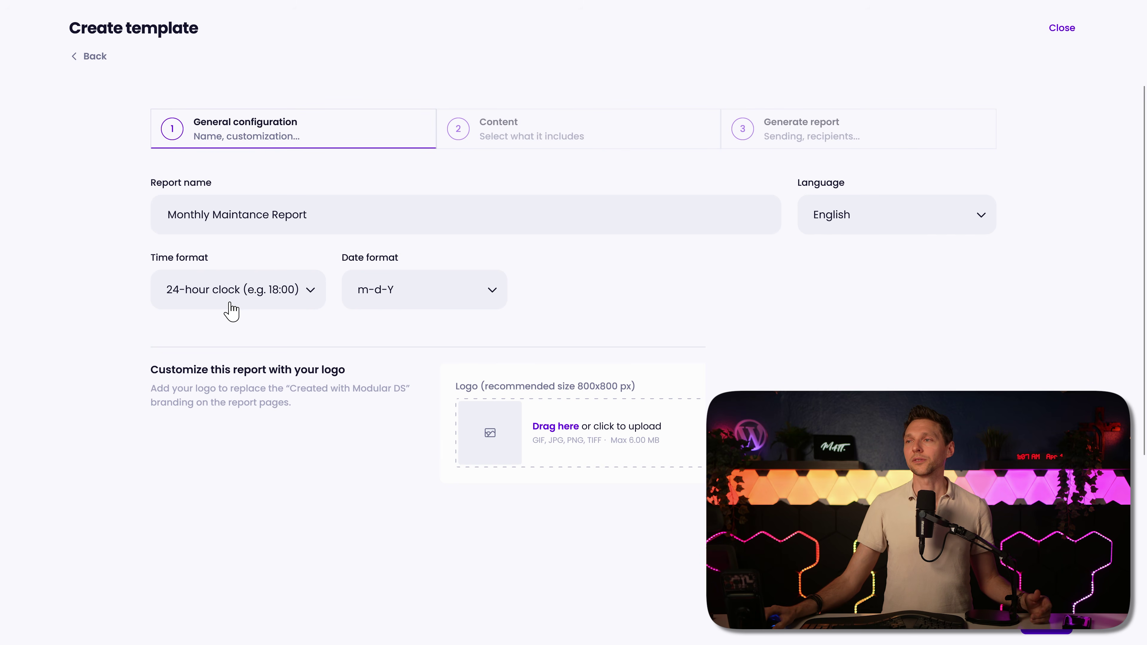
pyautogui.click(437, 302)
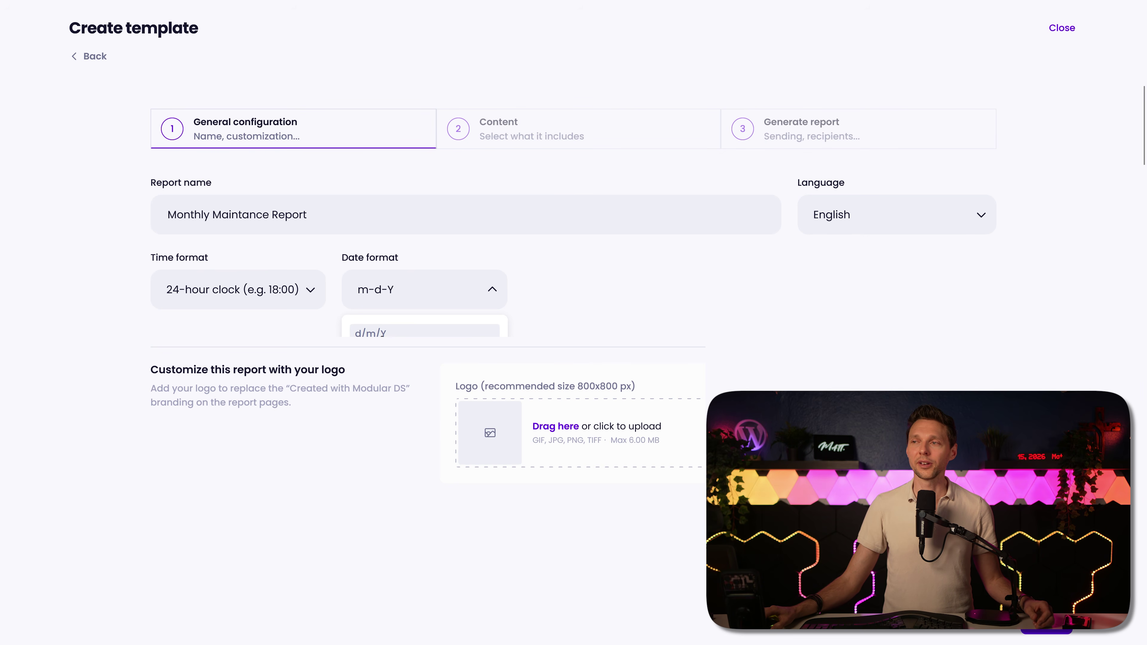
pyautogui.click(383, 333)
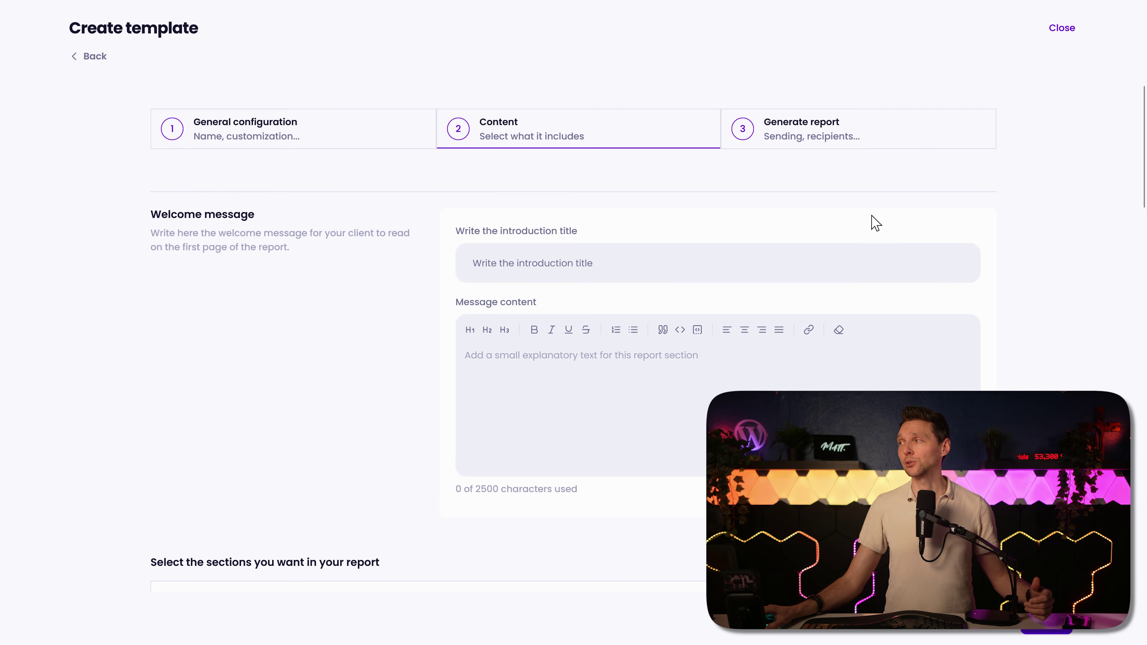
# Step: Review the report content, toggling the Overview section off and back on so it stays included
pyautogui.middleClick(978, 204)
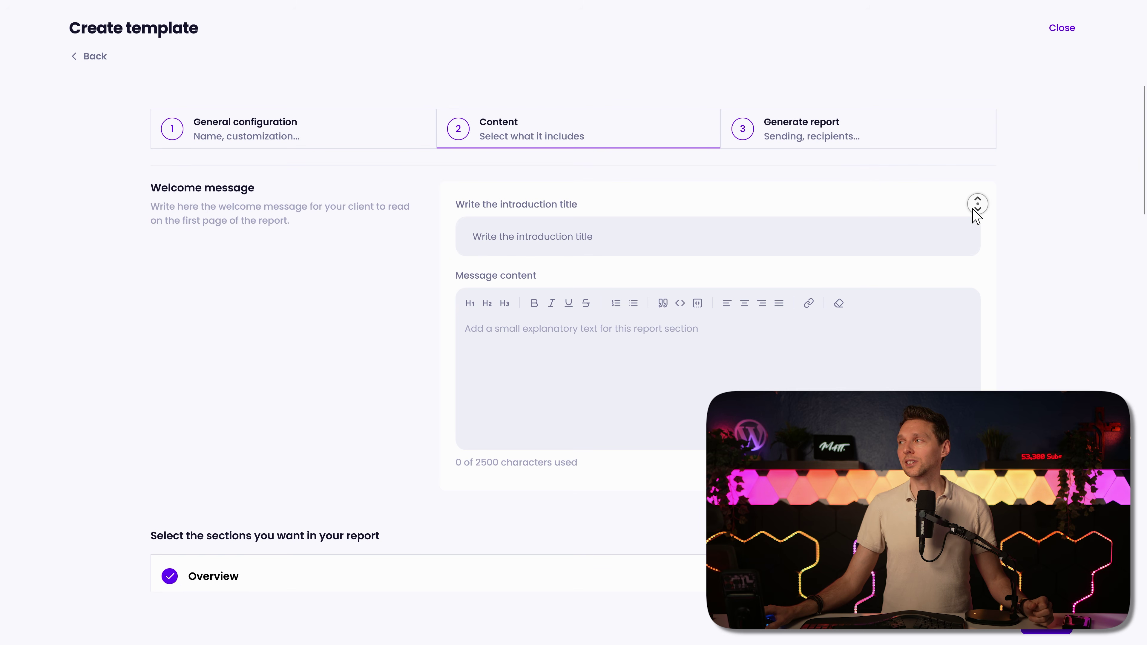
pyautogui.click(750, 208)
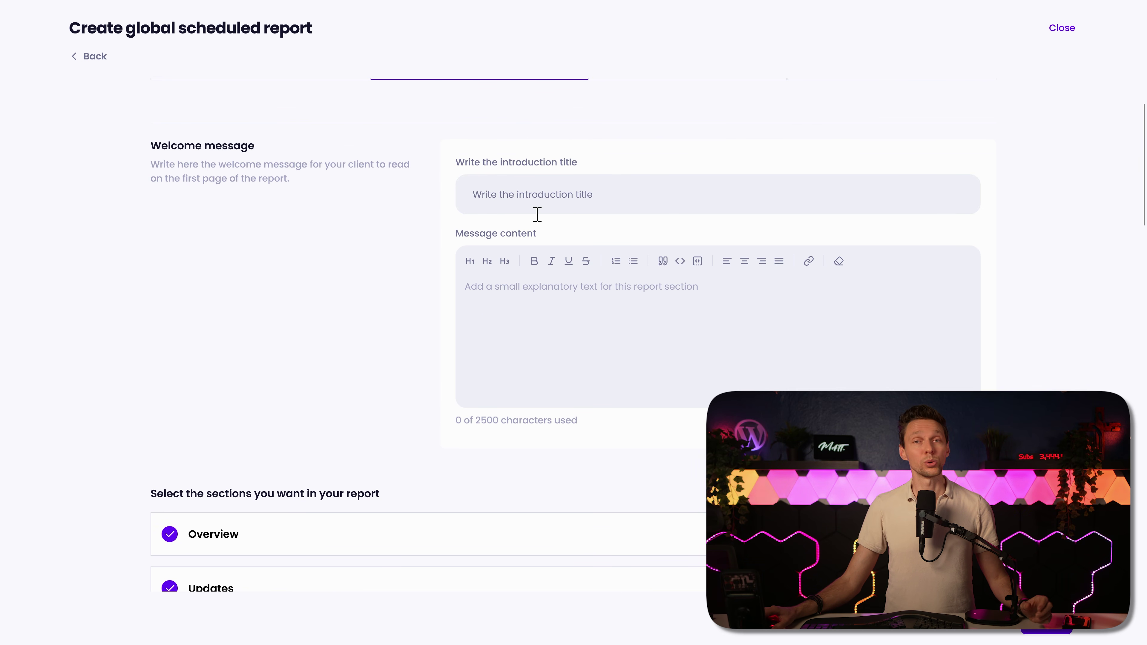
pyautogui.middleClick(384, 312)
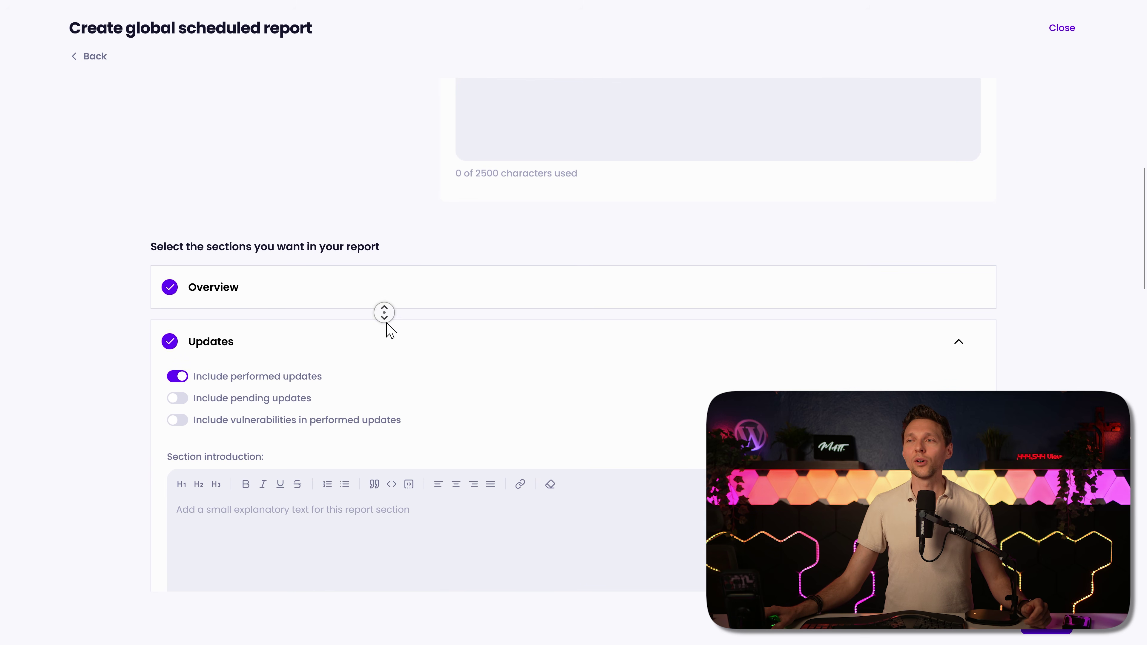
pyautogui.middleClick(391, 332)
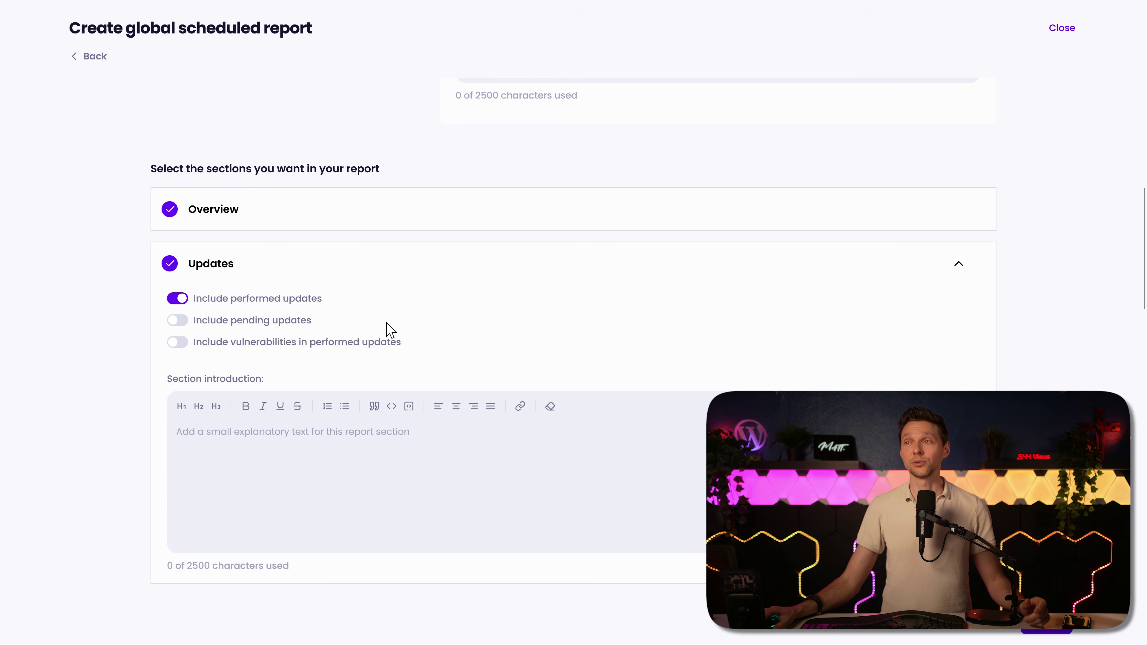
pyautogui.click(169, 212)
pyautogui.click(169, 212)
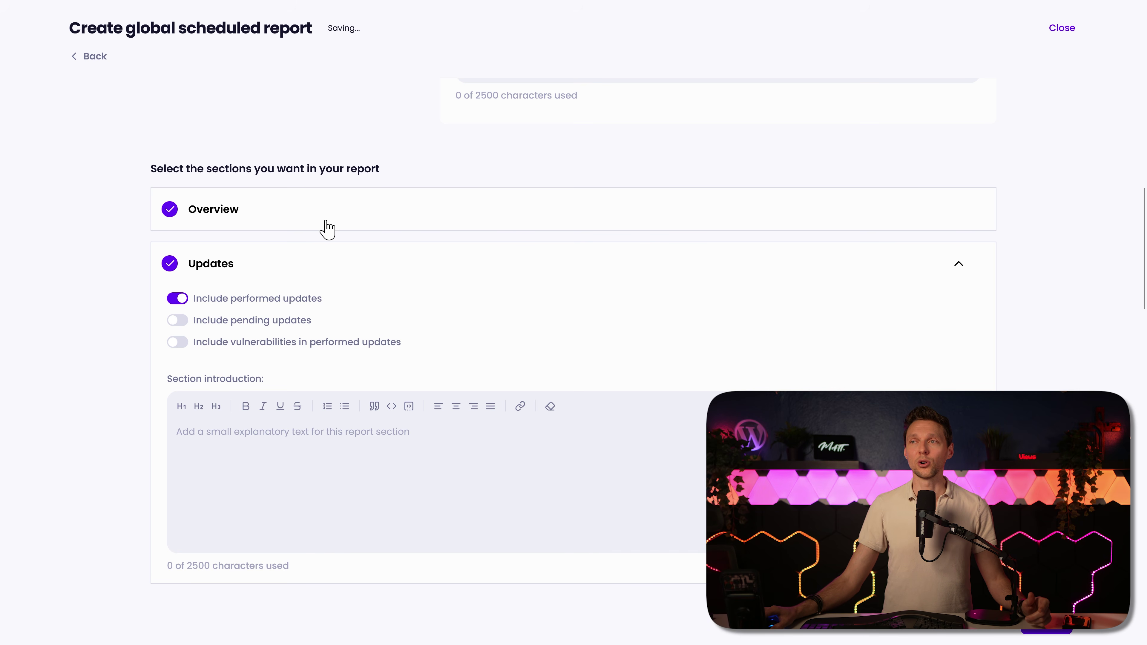
pyautogui.middleClick(460, 226)
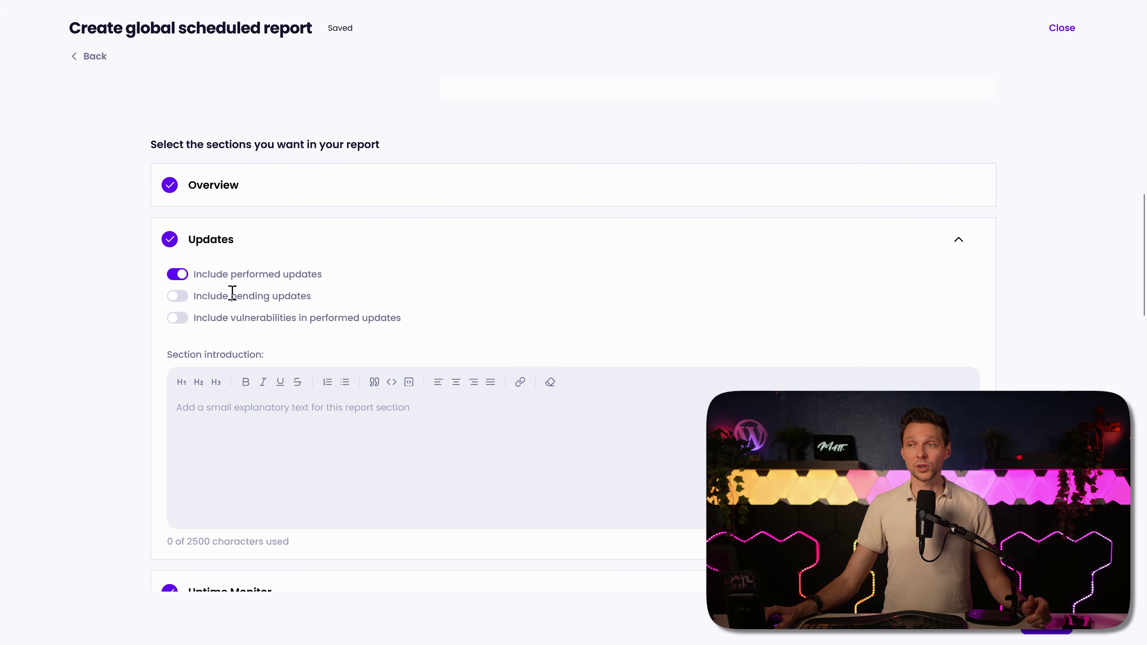
pyautogui.middleClick(485, 331)
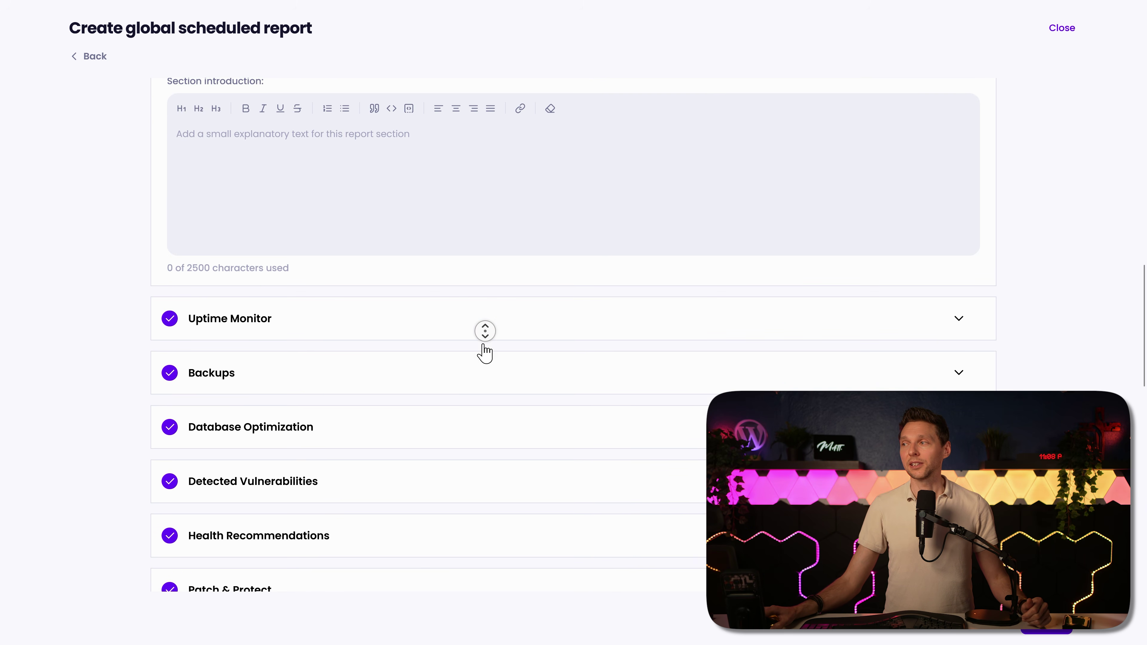
pyautogui.middleClick(484, 351)
pyautogui.middleClick(523, 240)
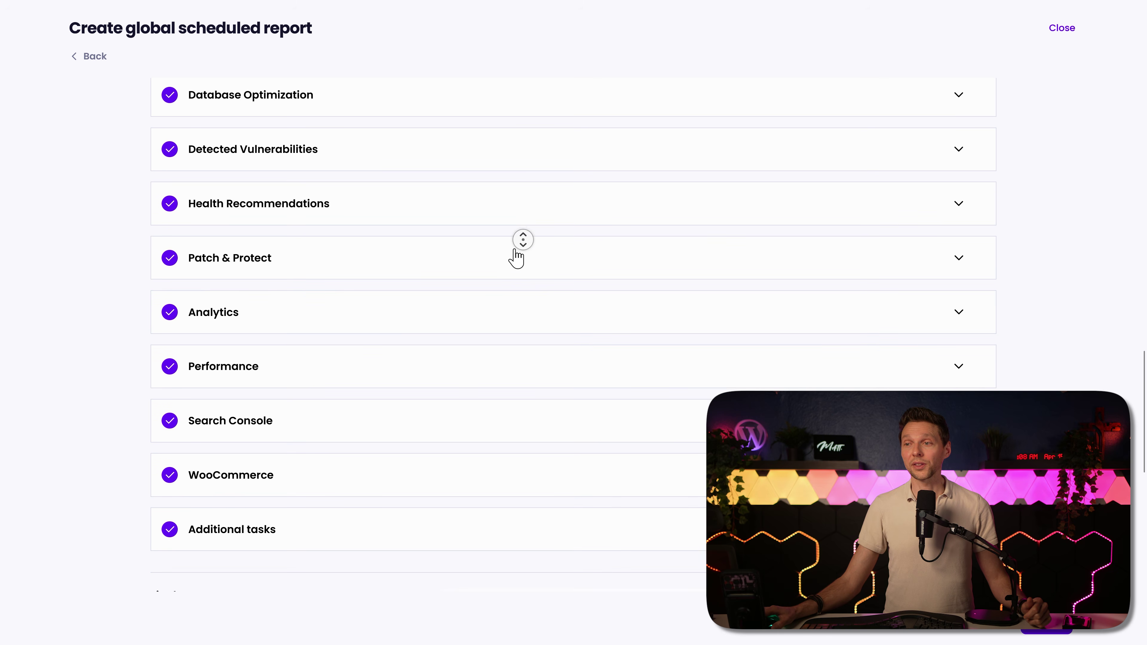
pyautogui.middleClick(514, 249)
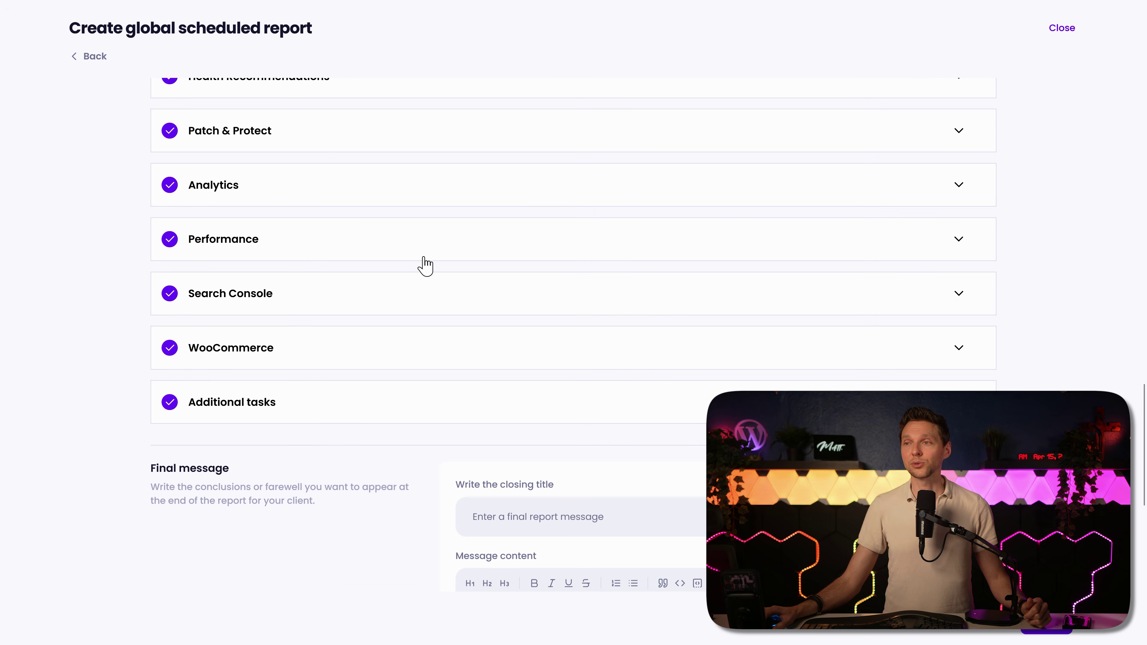
# Step: Expand the WooCommerce, Search Console, Performance, Analytics and Patch & Protect sections
pyautogui.click(335, 350)
pyautogui.click(362, 298)
pyautogui.click(359, 239)
pyautogui.click(360, 187)
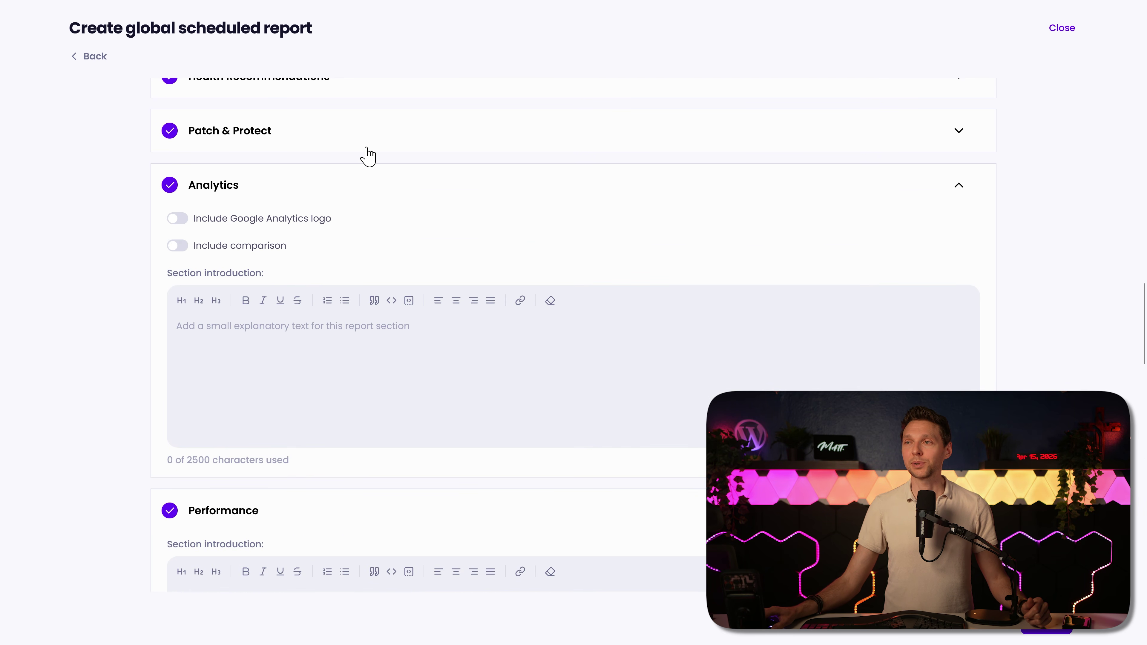
pyautogui.click(364, 135)
pyautogui.middleClick(417, 347)
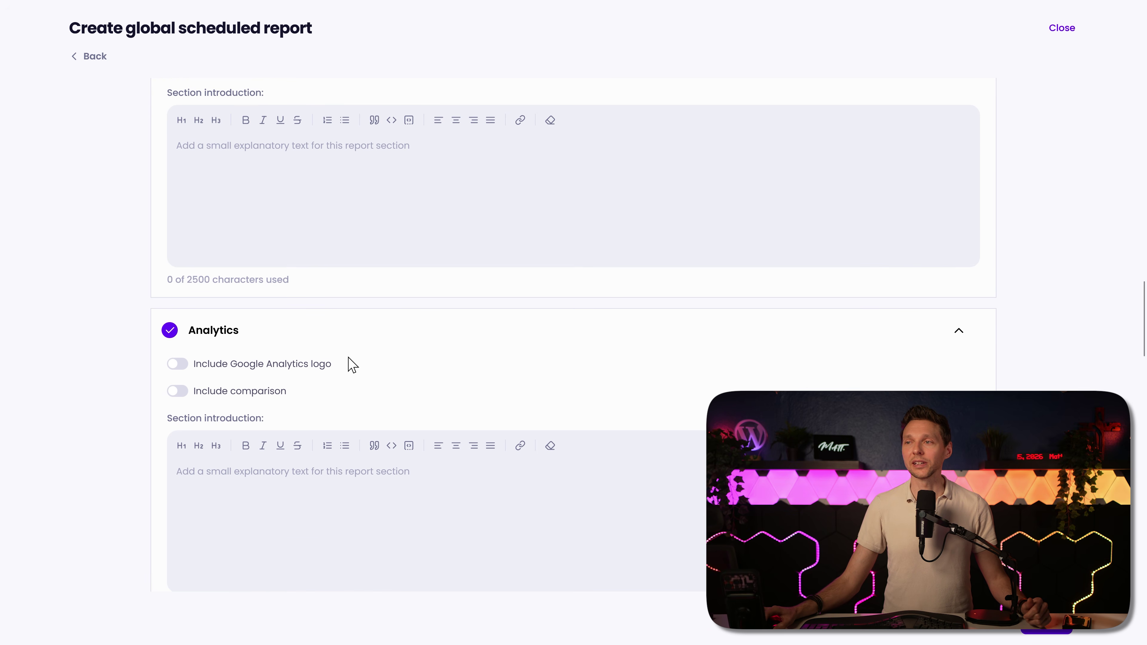
# Step: Turn on the Google Analytics logo and an analytics comparison against the previous year
pyautogui.click(296, 367)
pyautogui.click(251, 391)
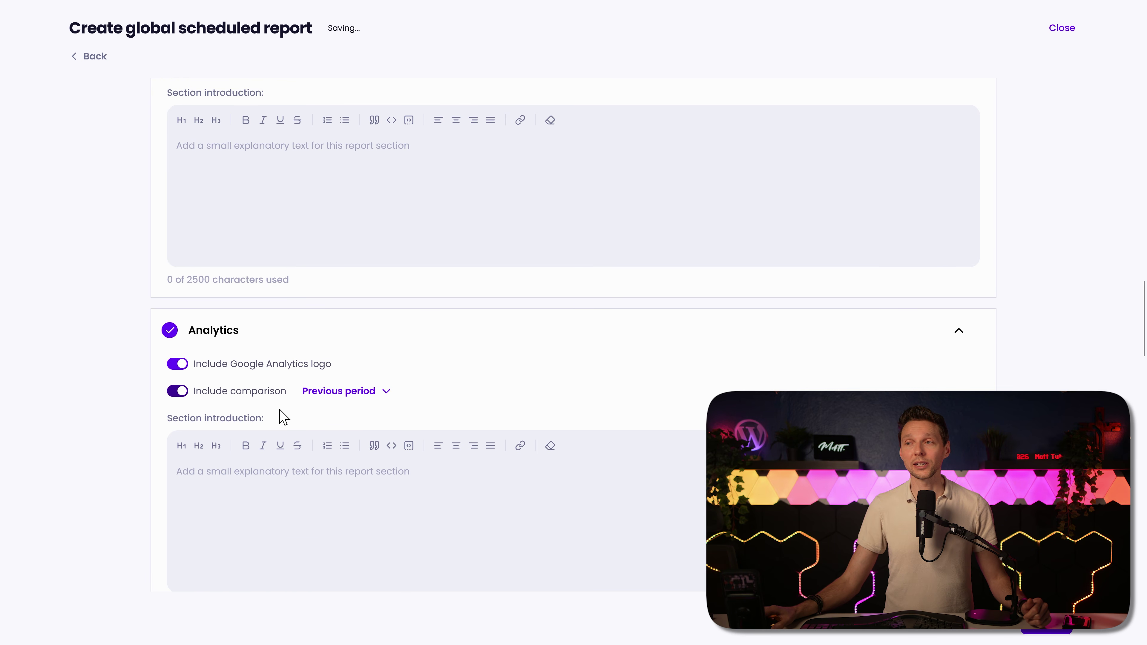
pyautogui.click(367, 393)
pyautogui.click(352, 427)
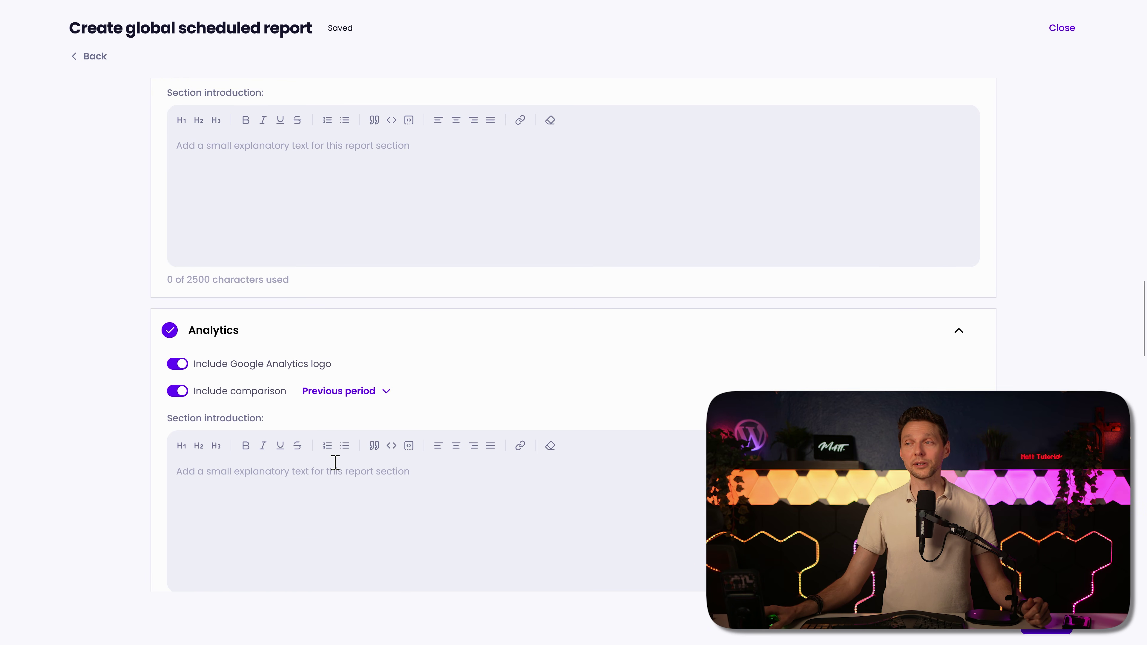
pyautogui.click(353, 394)
pyautogui.click(346, 443)
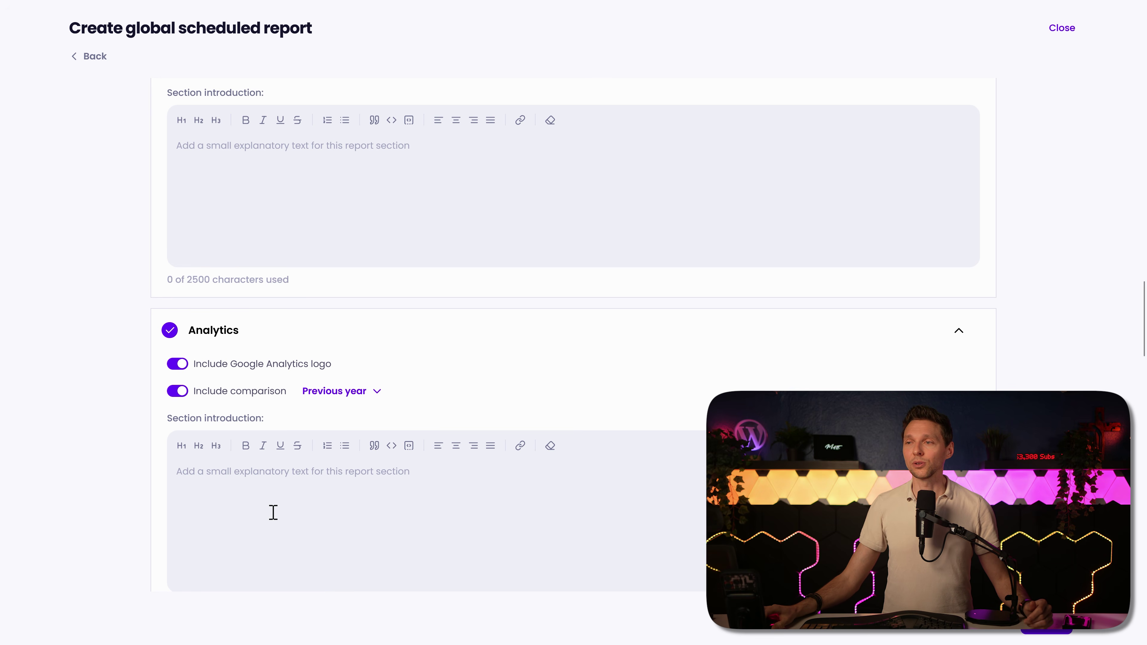
# Step: Expand the Database Optimization, Backups and Uptime Monitor sections, then move to Generate report
pyautogui.scroll(15, 504, 348)
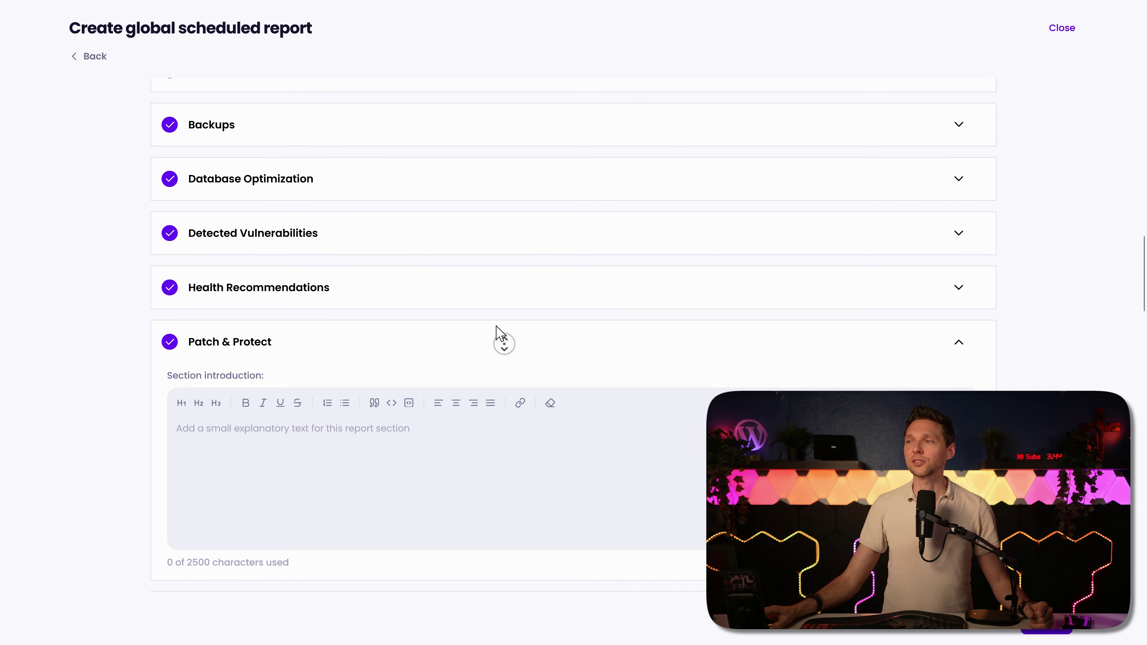
pyautogui.click(423, 213)
pyautogui.click(405, 149)
pyautogui.click(409, 109)
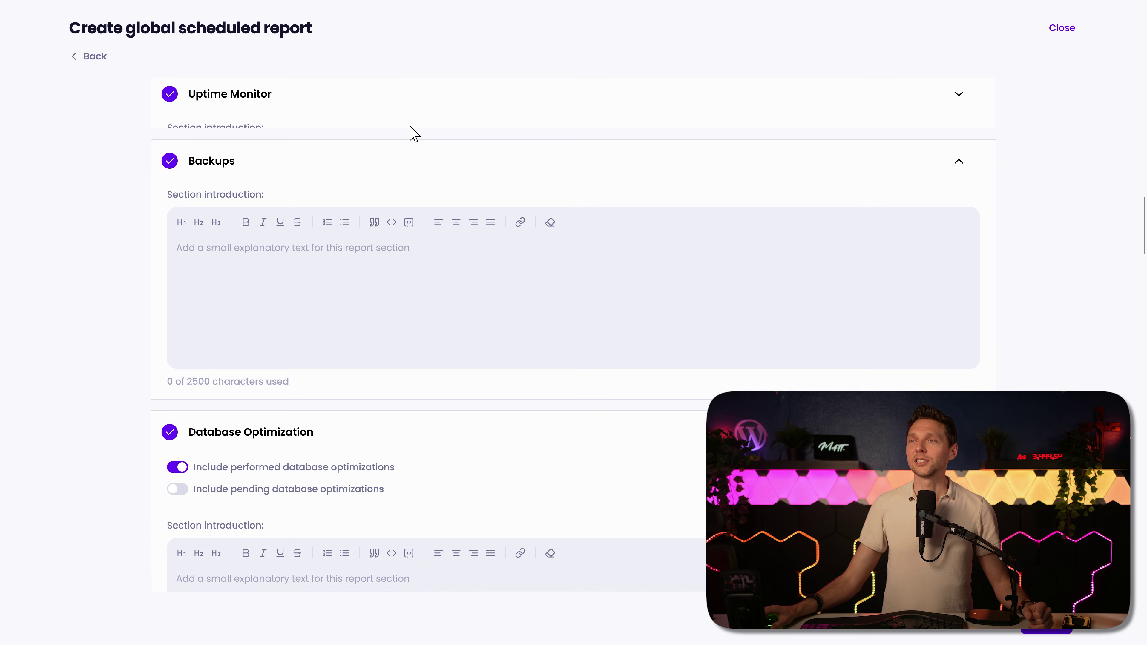
pyautogui.middleClick(1021, 271)
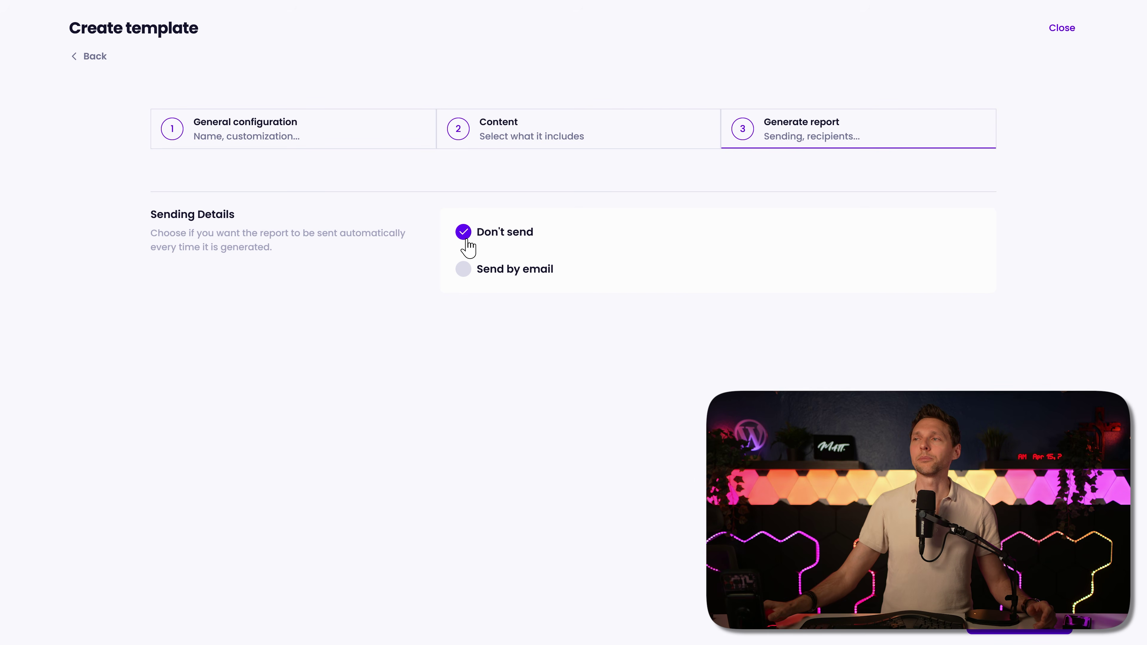
# Step: Choose Send by email and set the subject to 'Monthly Maintance Report'
pyautogui.click(463, 269)
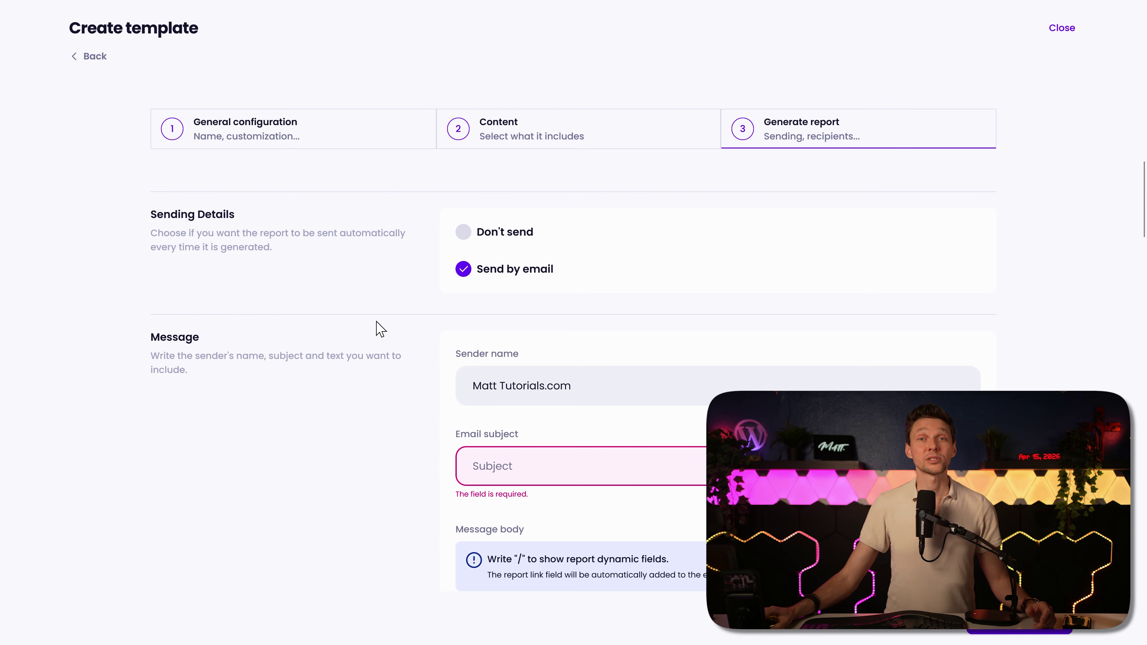
pyautogui.scroll(-4, 387, 337)
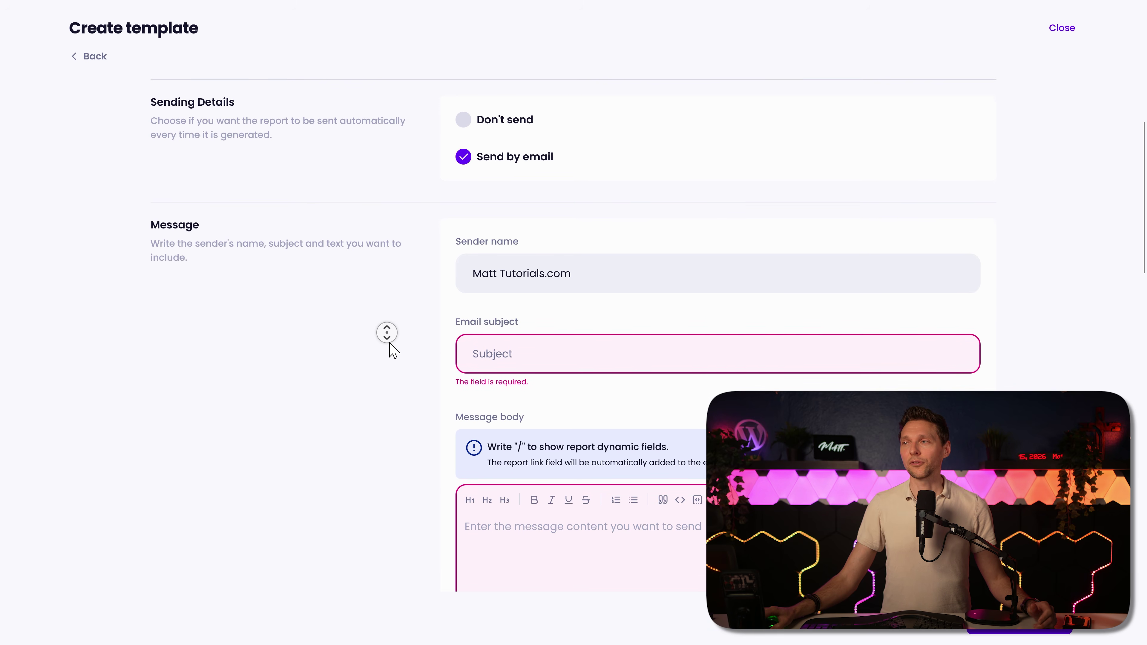
pyautogui.click(477, 222)
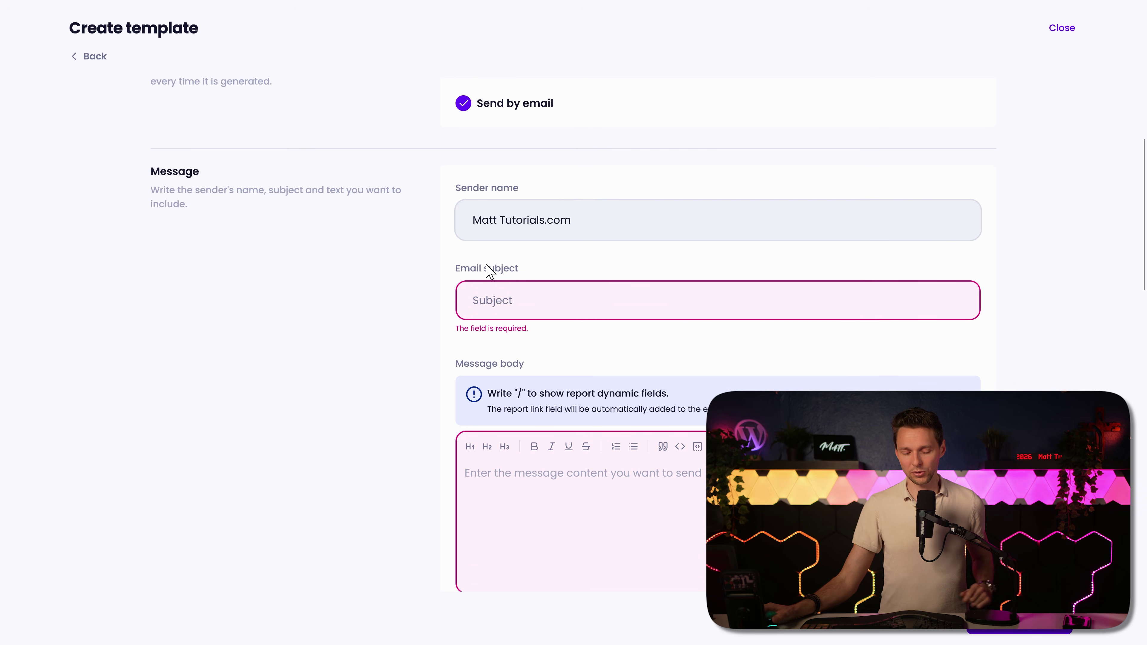
pyautogui.click(534, 295)
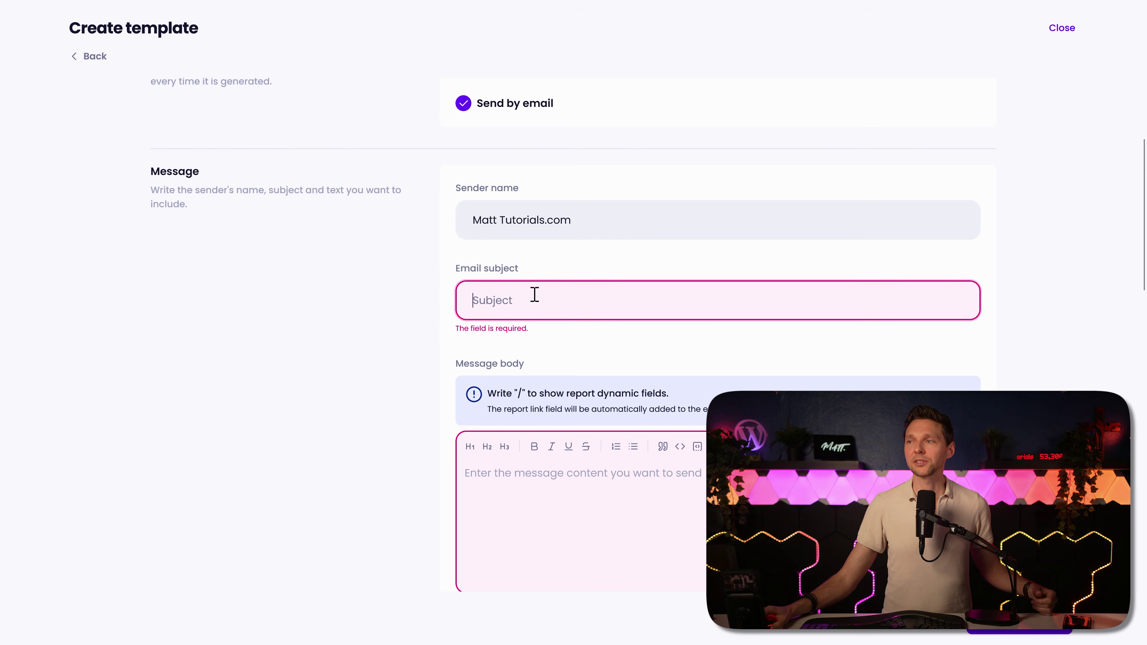
pyautogui.write('Monthly Maintance Report')
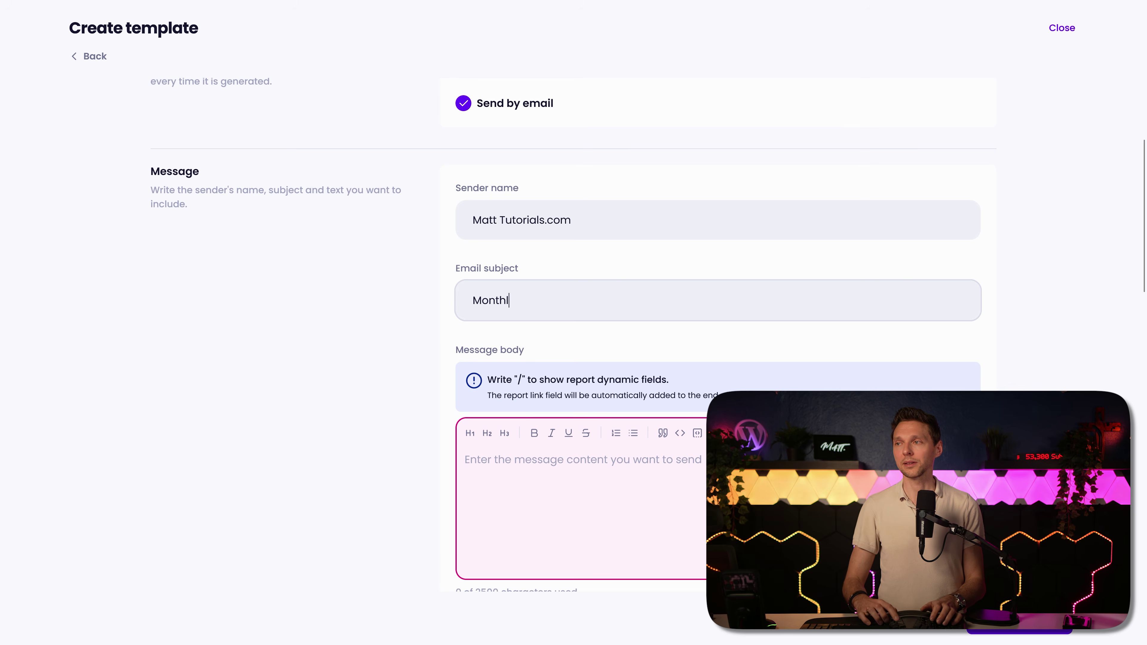
# Step: Write the greeting 'Hi' with the Client name field and attach the report as a PDF
pyautogui.scroll(-4, 573, 335)
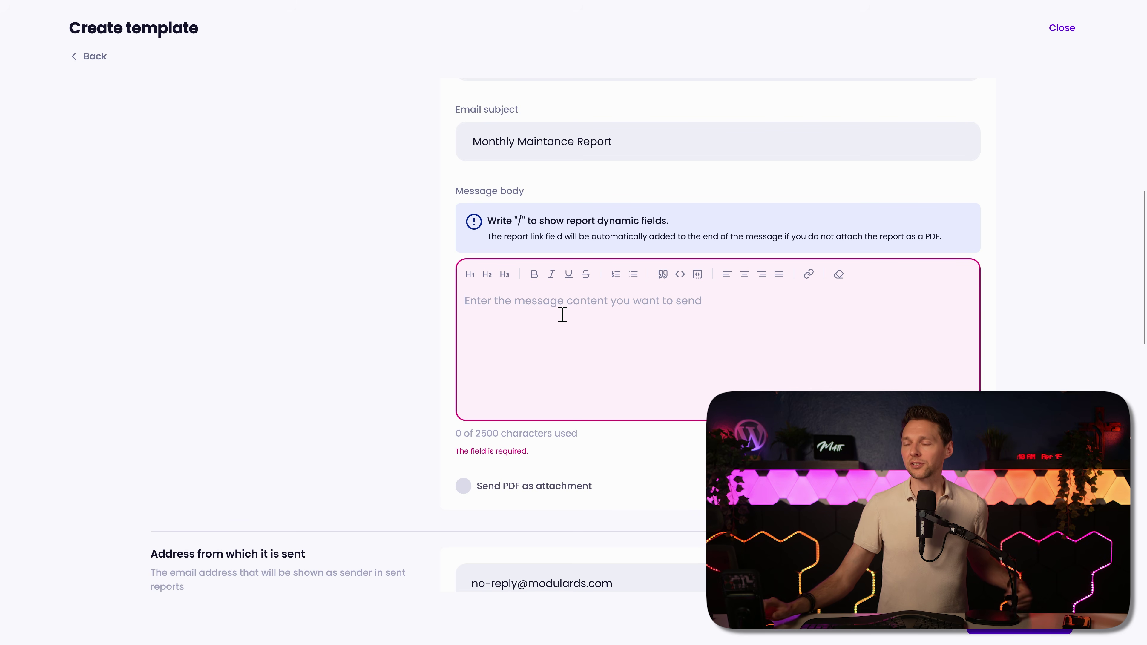
pyautogui.write('Hi ')
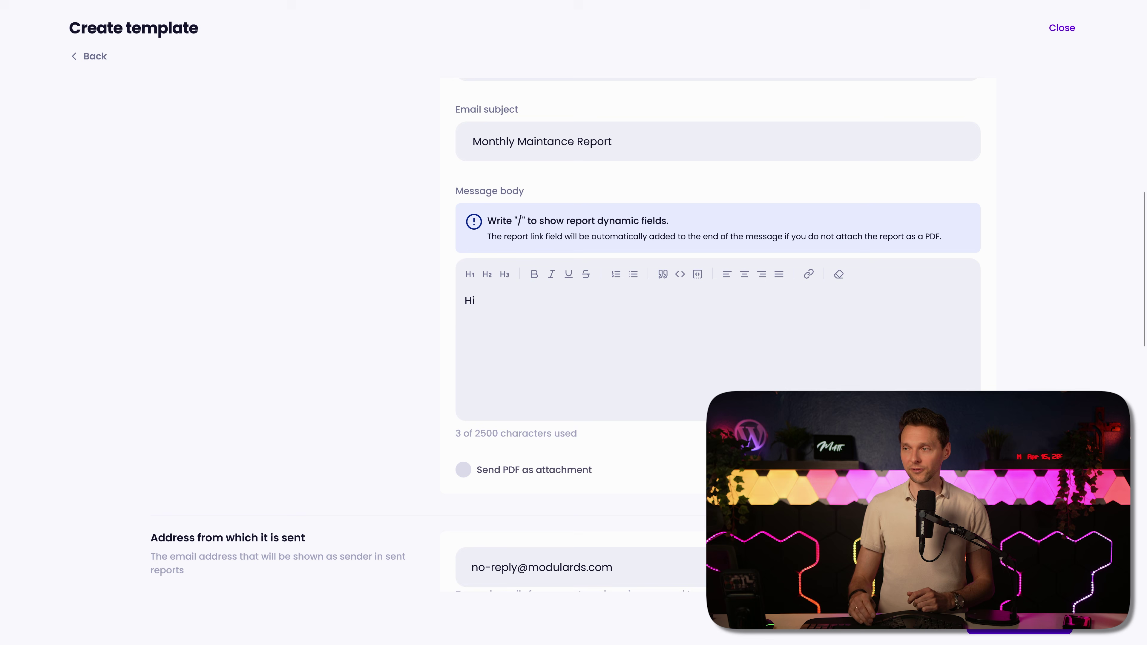
pyautogui.write('/')
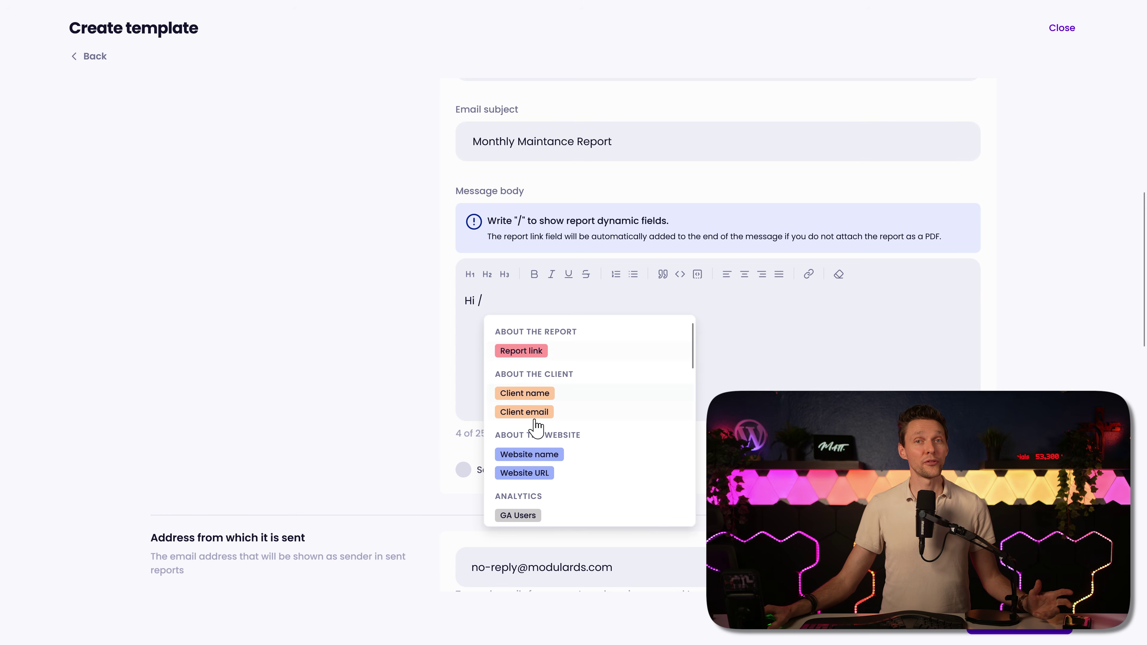
pyautogui.click(546, 395)
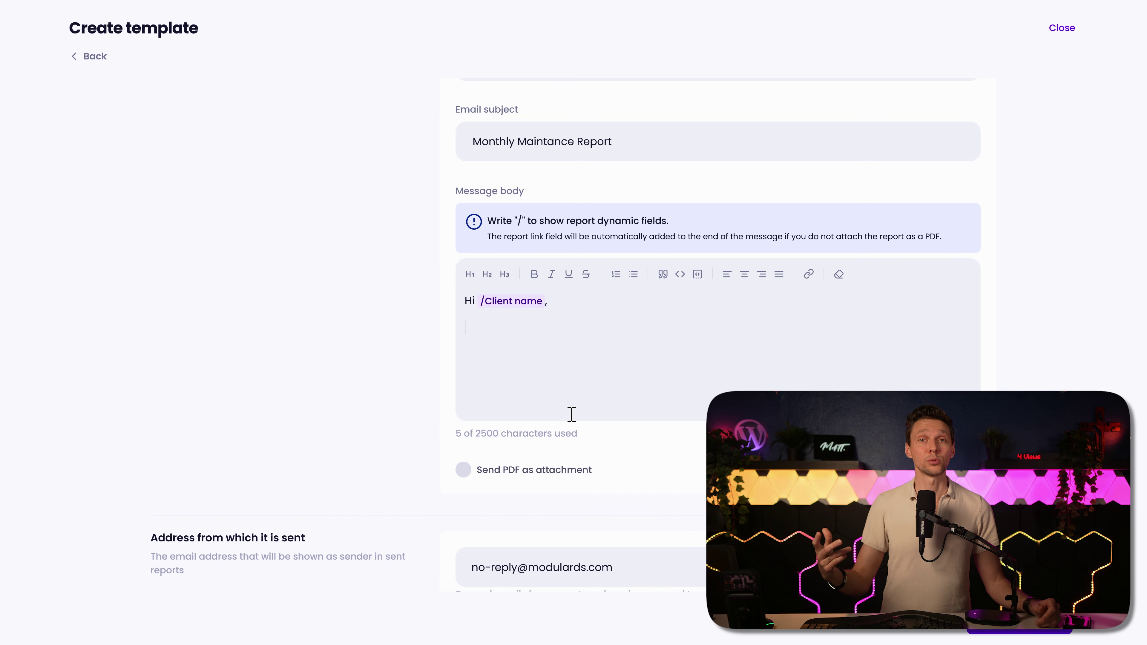
pyautogui.click(562, 469)
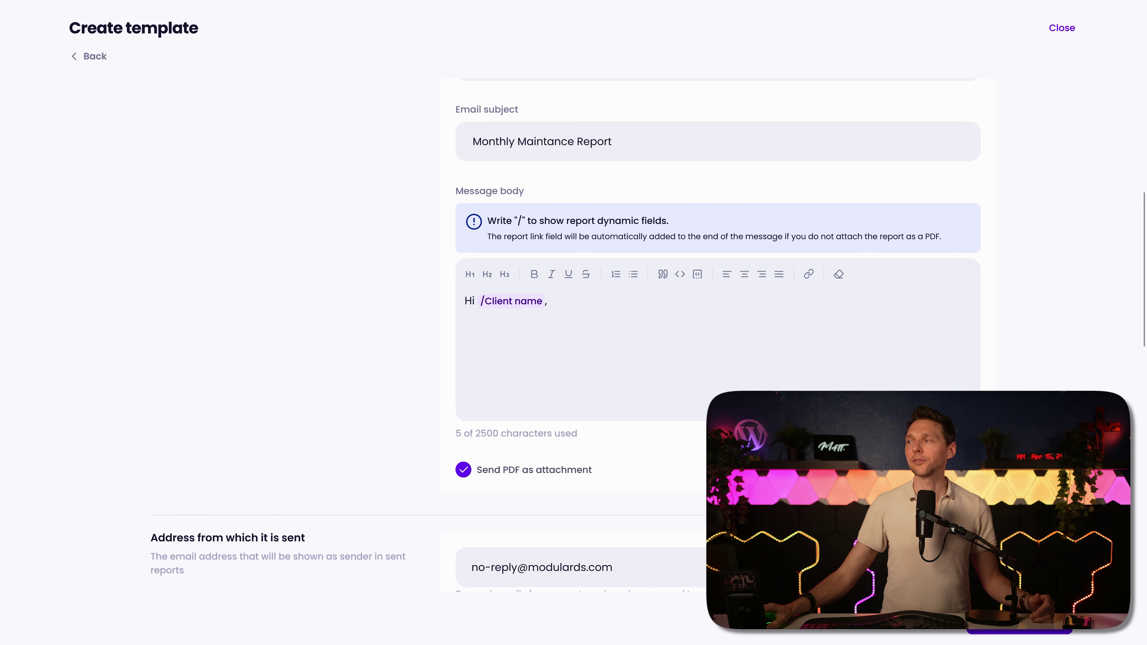
pyautogui.middleClick(1009, 368)
pyautogui.scroll(-10, 1008, 368)
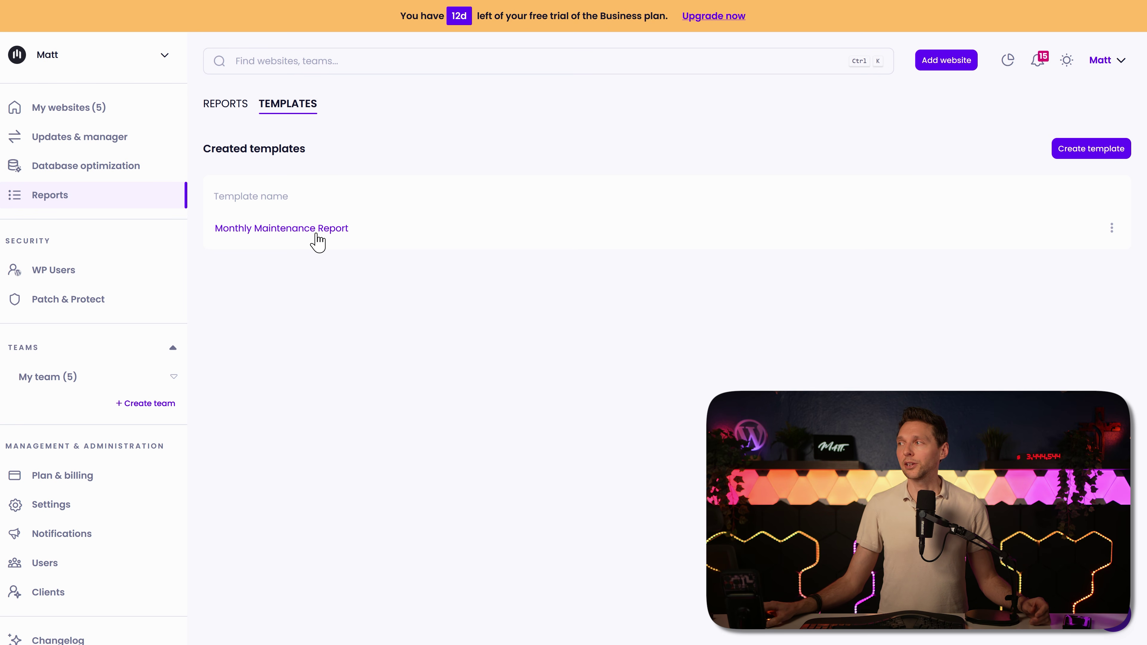
# Step: From the reports overview, begin a new scheduled global report based on a saved template
pyautogui.click(1112, 230)
pyautogui.click(1069, 267)
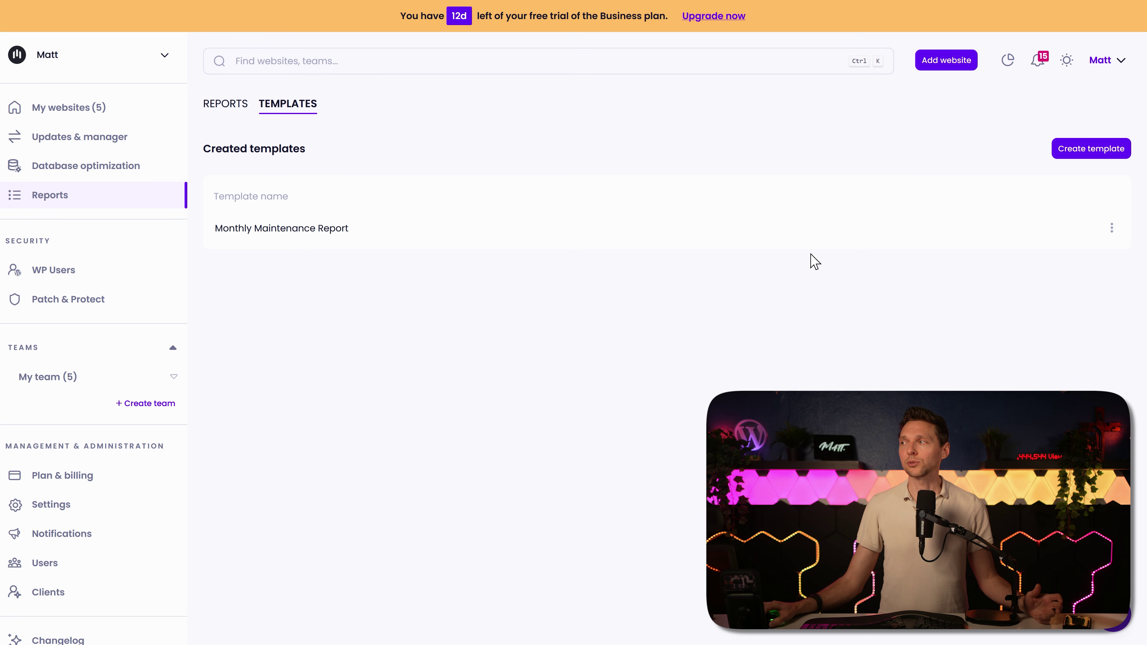
pyautogui.click(221, 111)
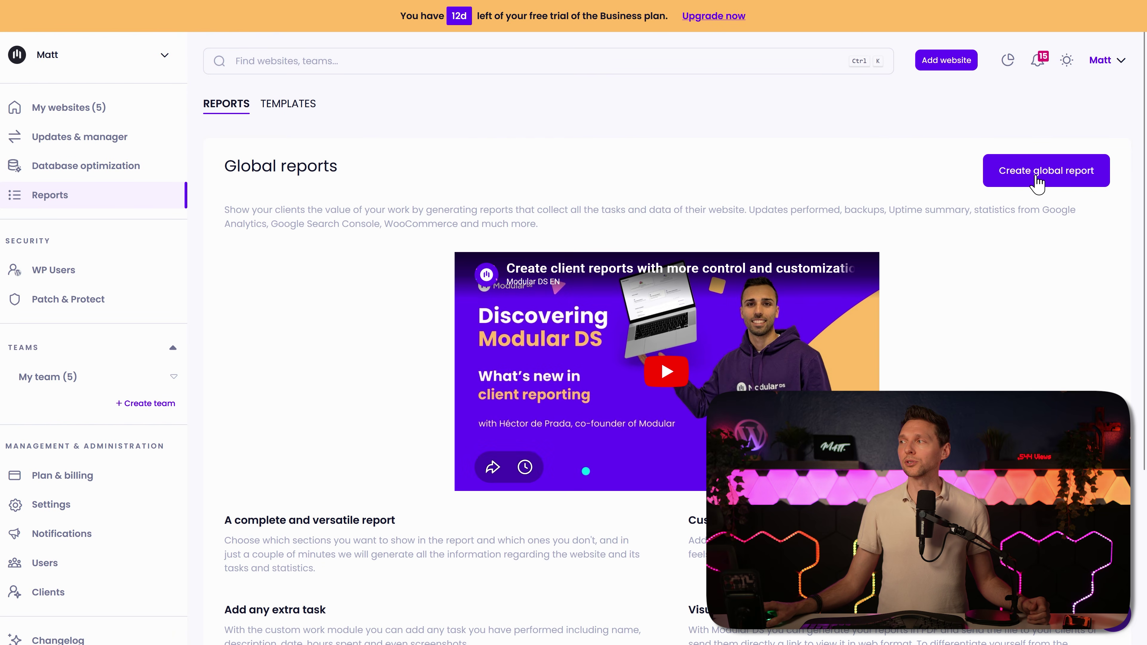
pyautogui.click(1035, 174)
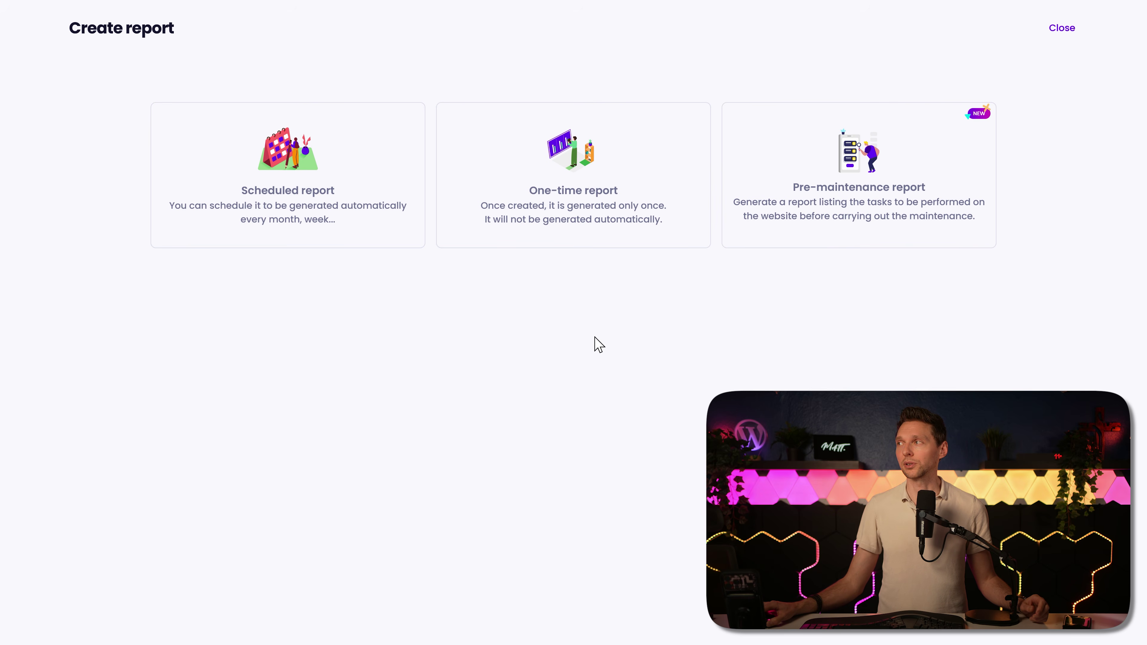
pyautogui.click(288, 180)
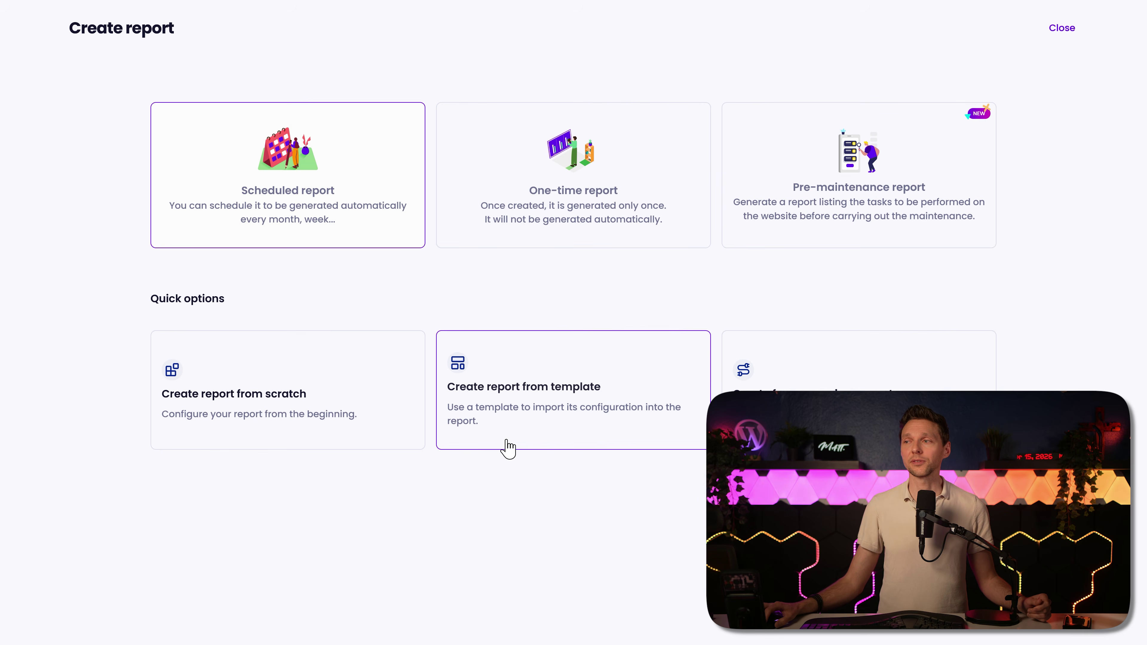
pyautogui.click(514, 418)
pyautogui.scroll(-3, 502, 480)
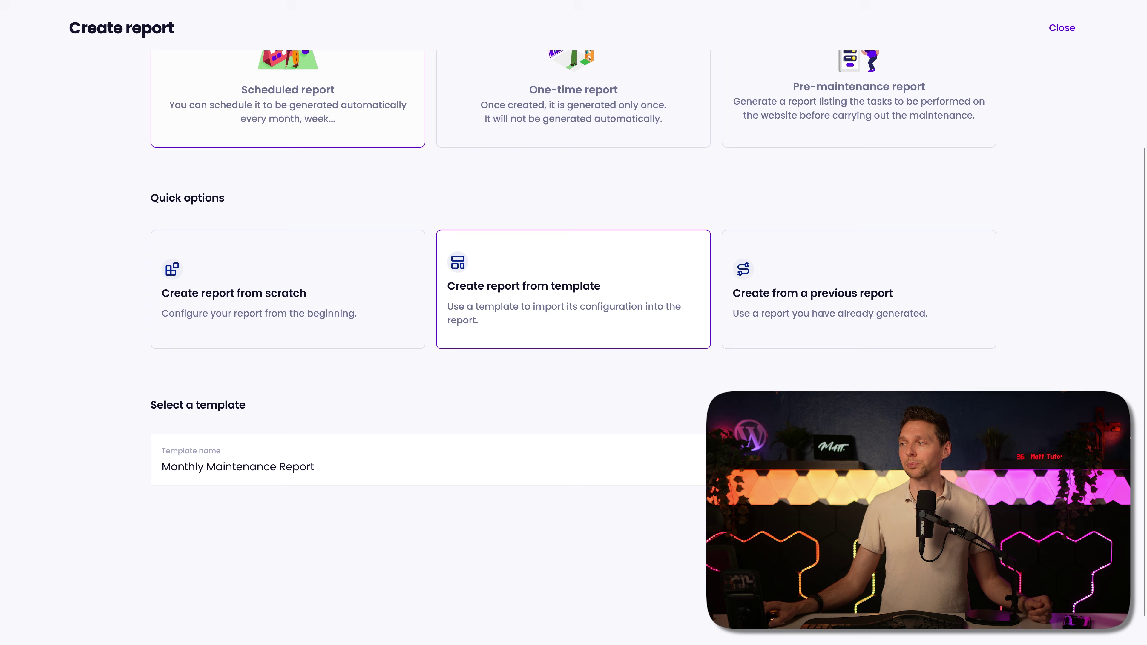
# Step: Apply the Monthly Maintenance Report template, review the websites and sending steps, and schedule it
pyautogui.click(681, 458)
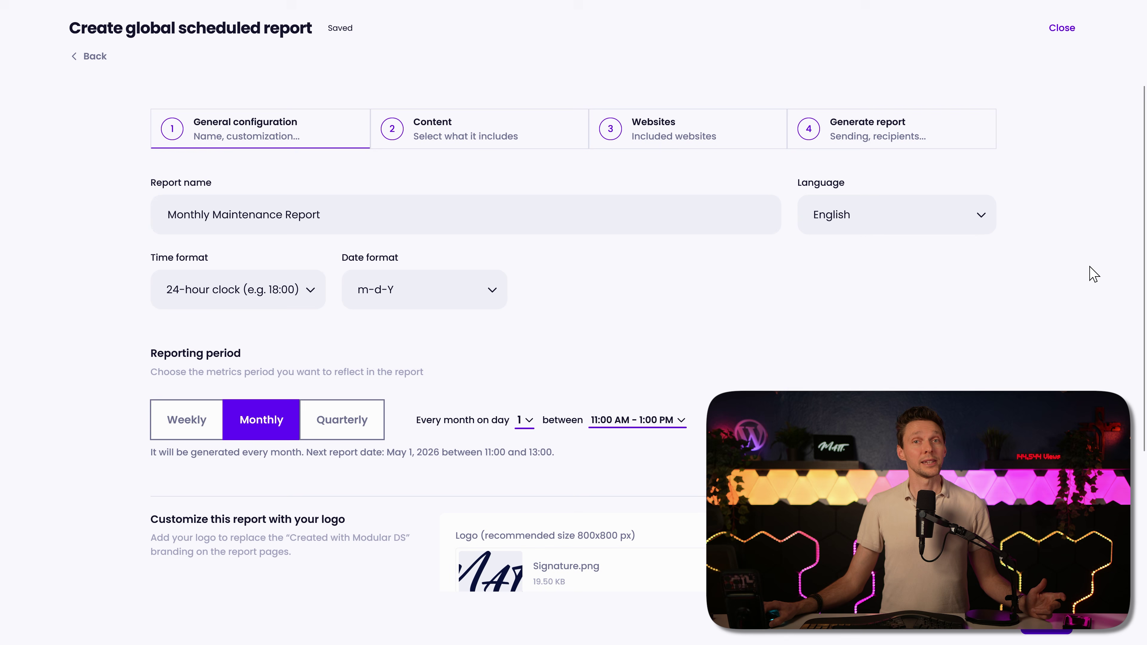
pyautogui.scroll(-3, 1100, 270)
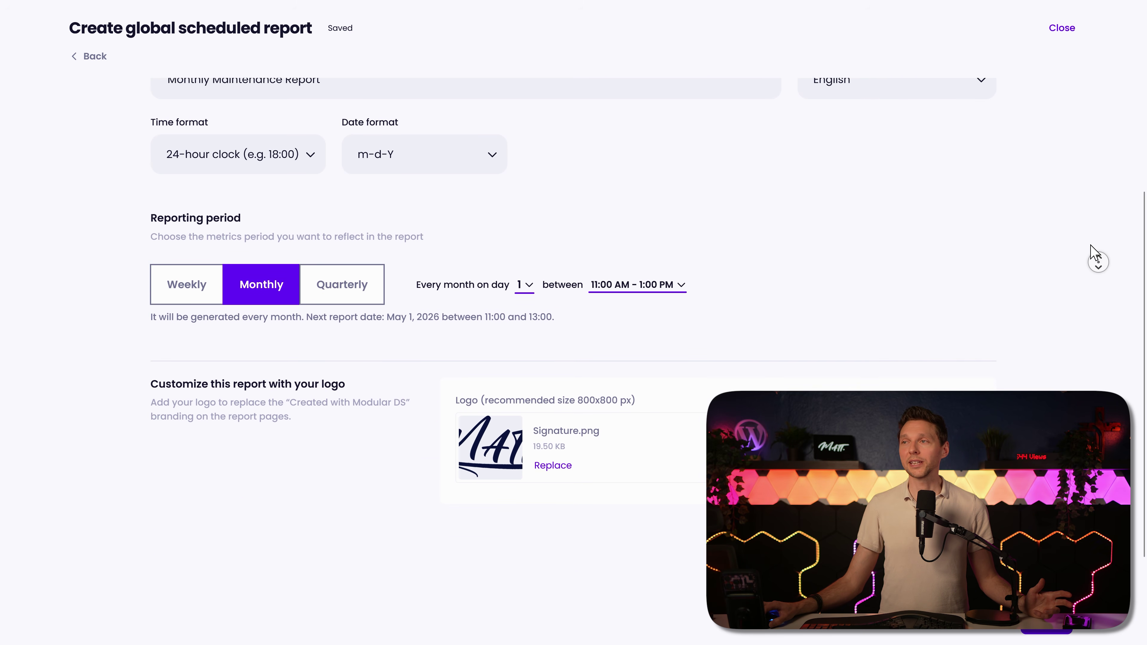
pyautogui.scroll(3, 1091, 239)
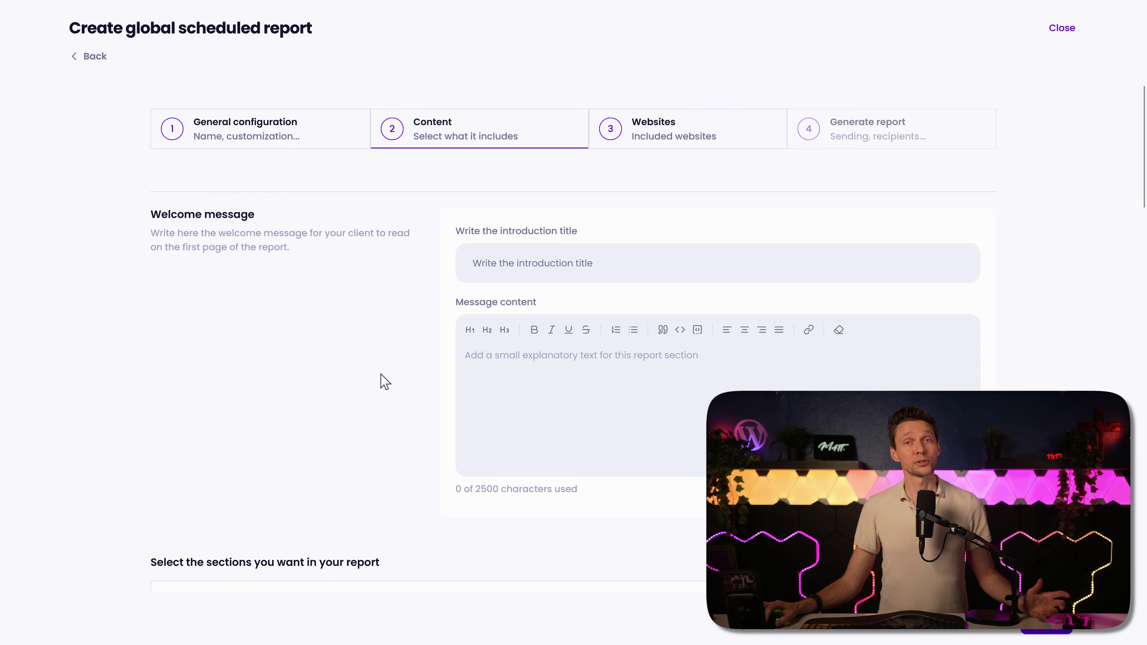
pyautogui.click(658, 135)
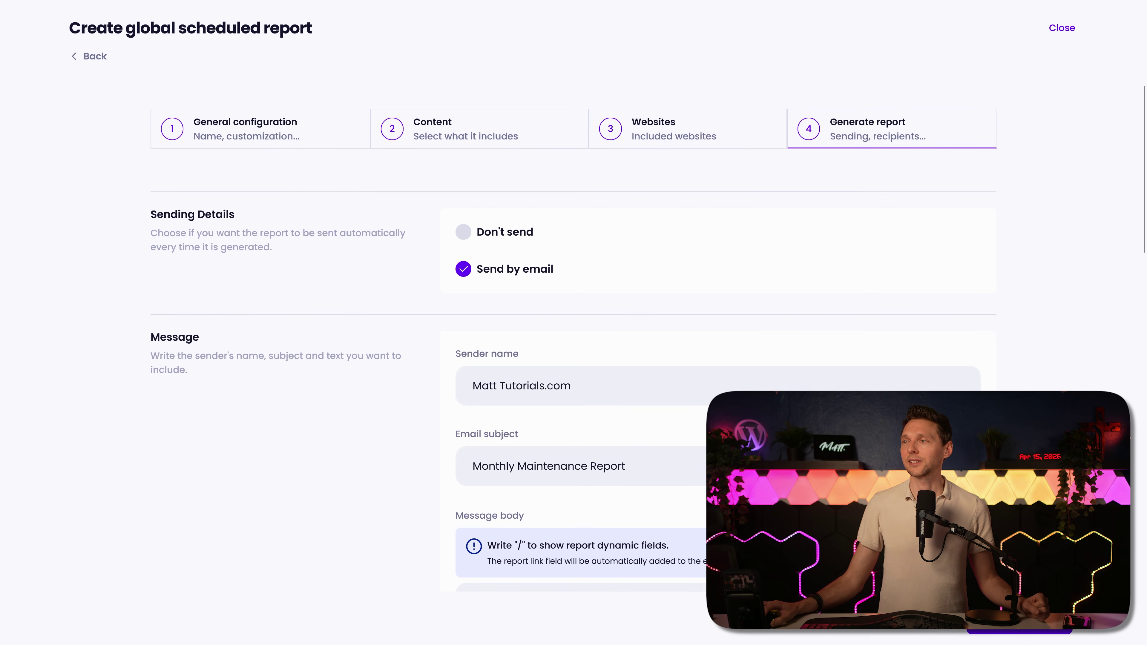
pyautogui.middleClick(968, 270)
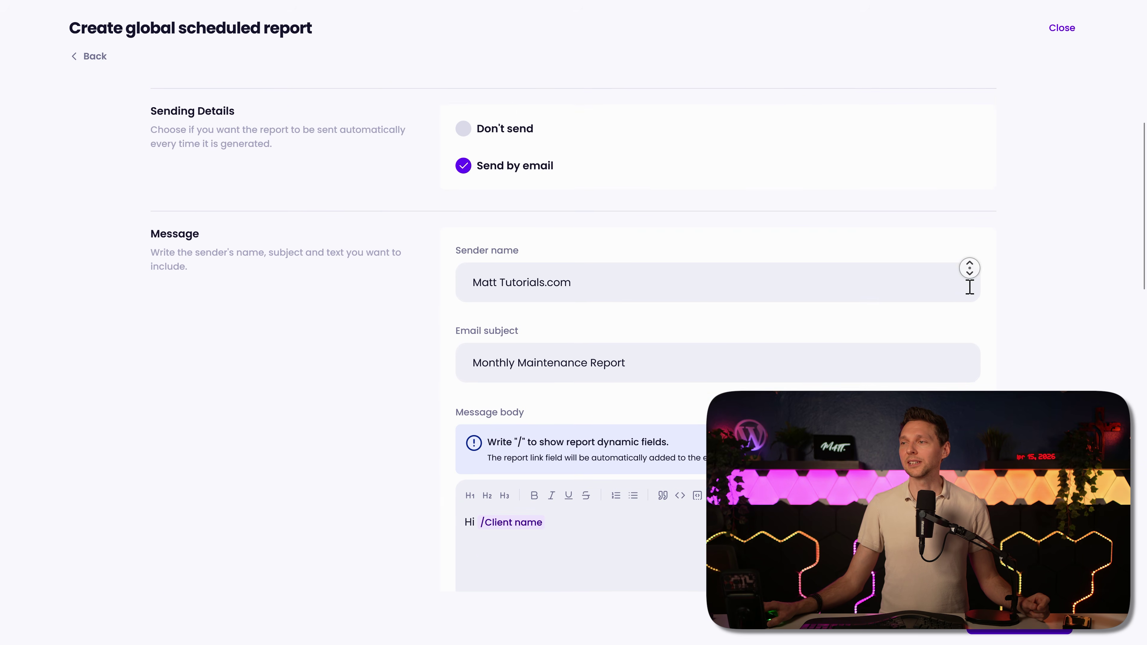
pyautogui.click(978, 339)
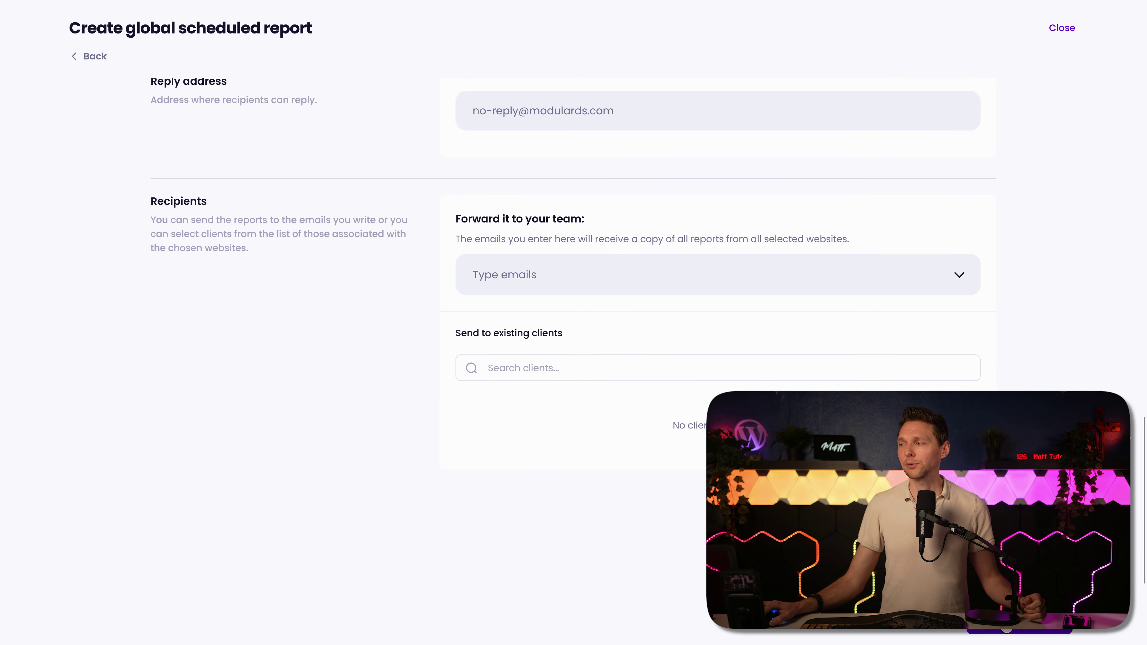
pyautogui.scroll(1, 524, 460)
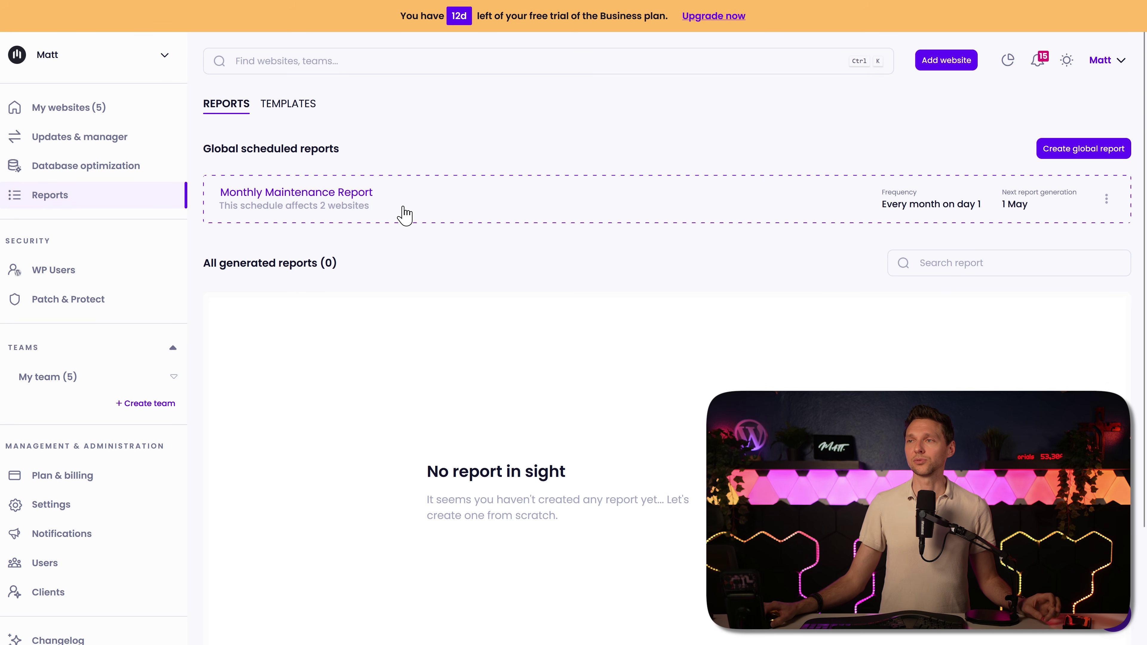
# Step: Check the scheduled report's options, then begin creating another global report
pyautogui.click(1107, 200)
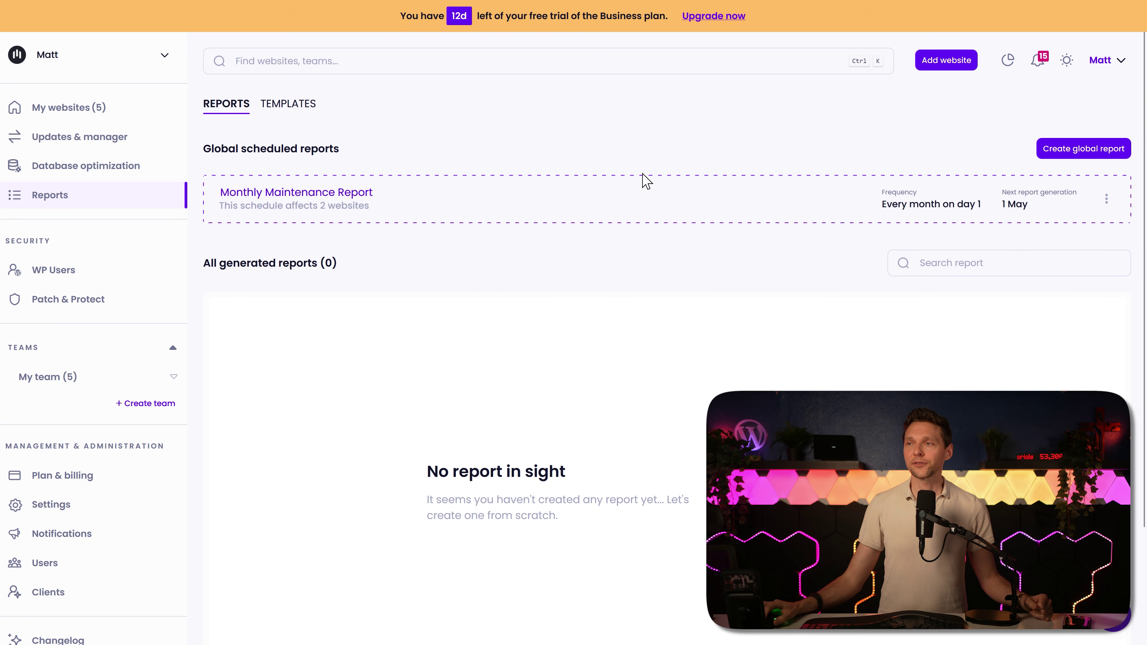
pyautogui.click(1082, 151)
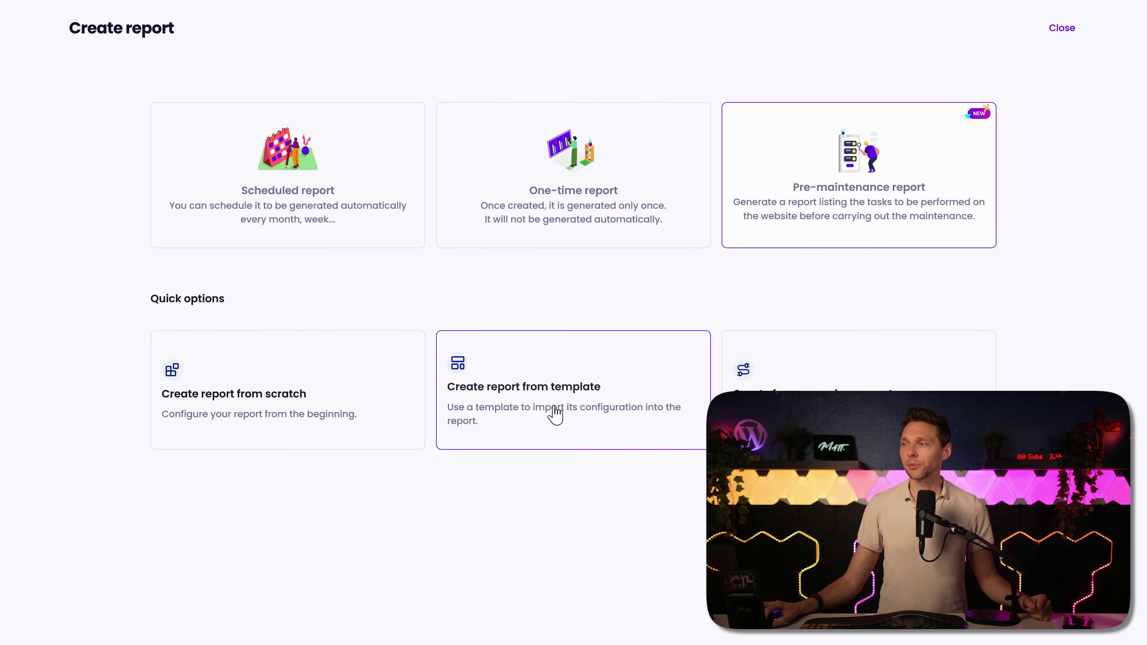
# Step: Draft a one-time Monthly Maintenance Report for Matt Tutorials.com, then open WP Users
pyautogui.click(597, 414)
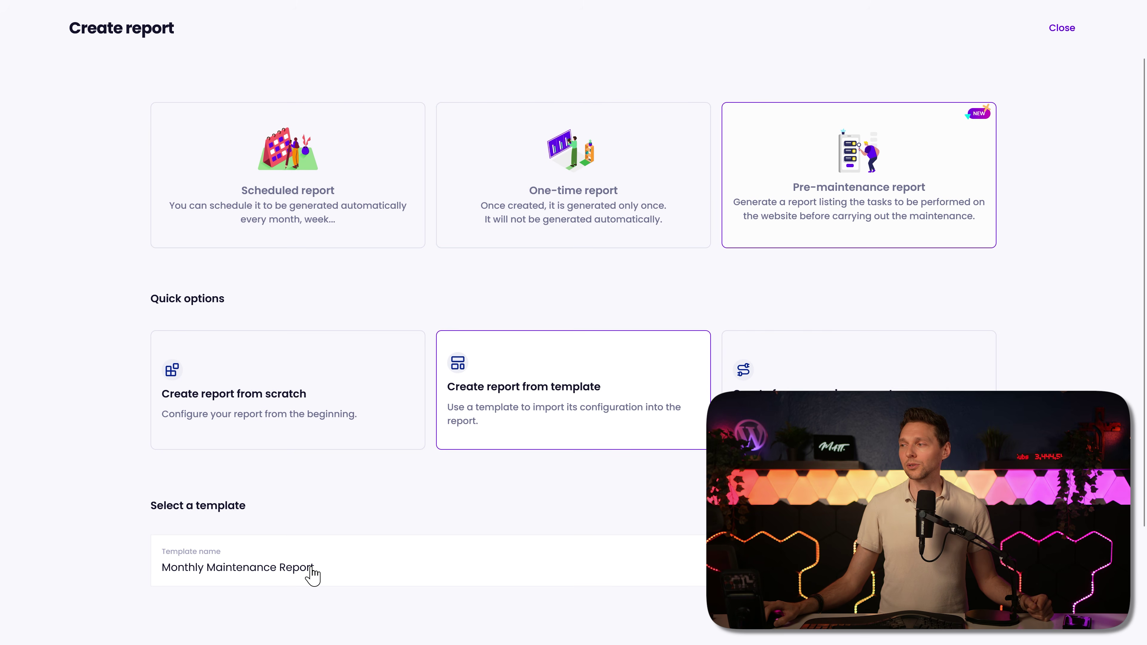
pyautogui.click(681, 512)
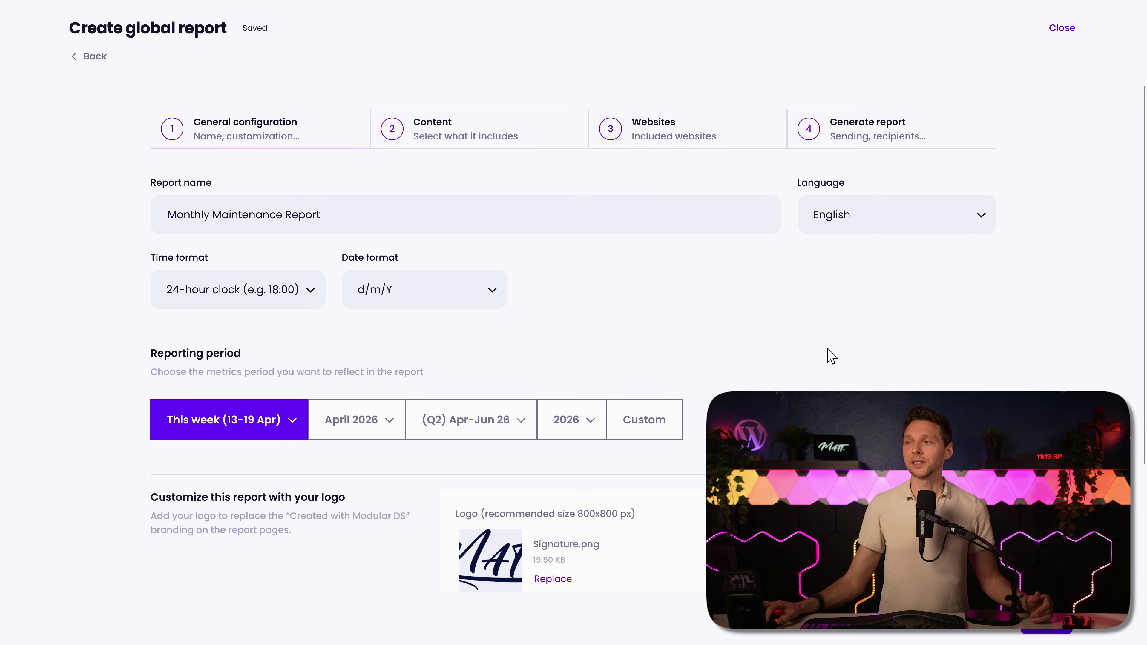
pyautogui.click(673, 128)
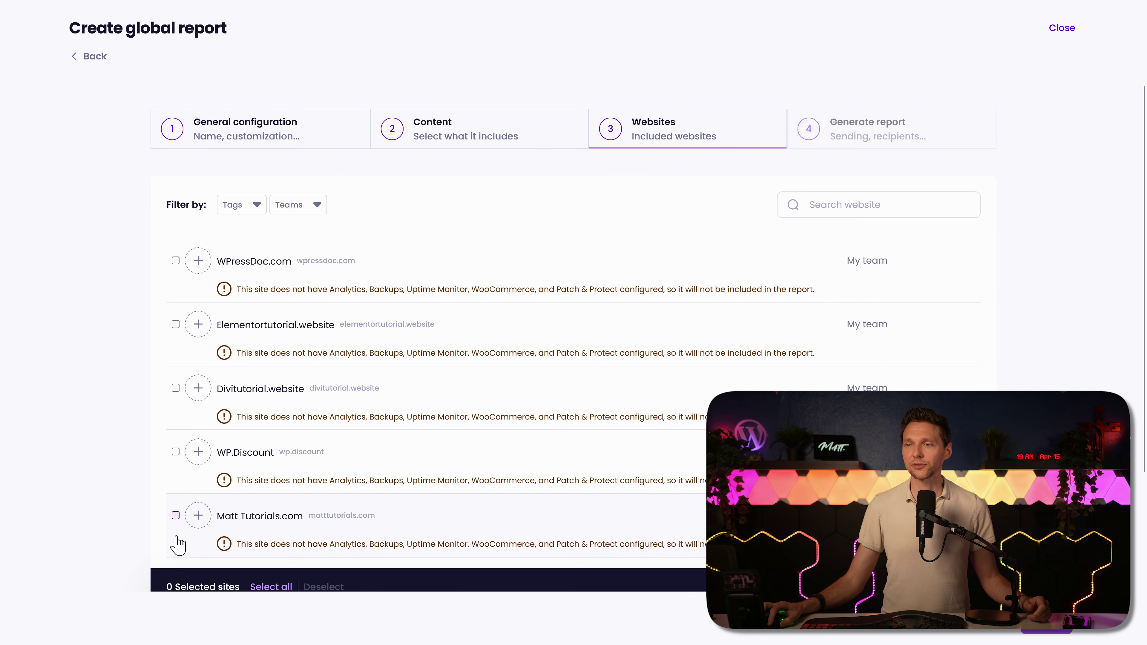
pyautogui.click(175, 515)
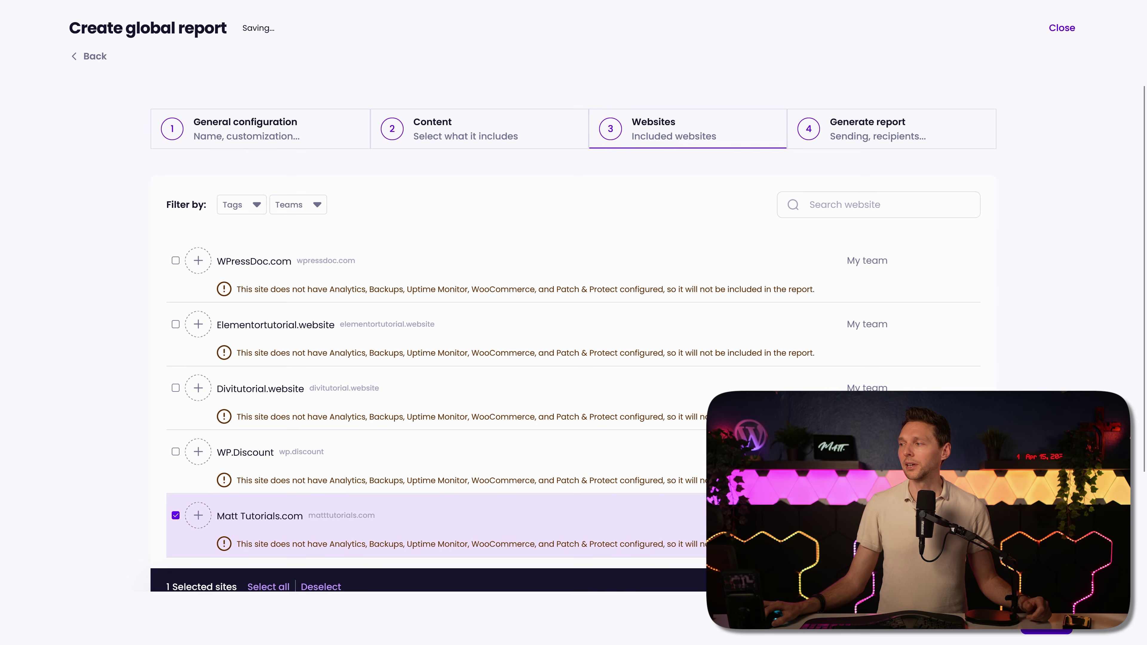
pyautogui.click(1036, 631)
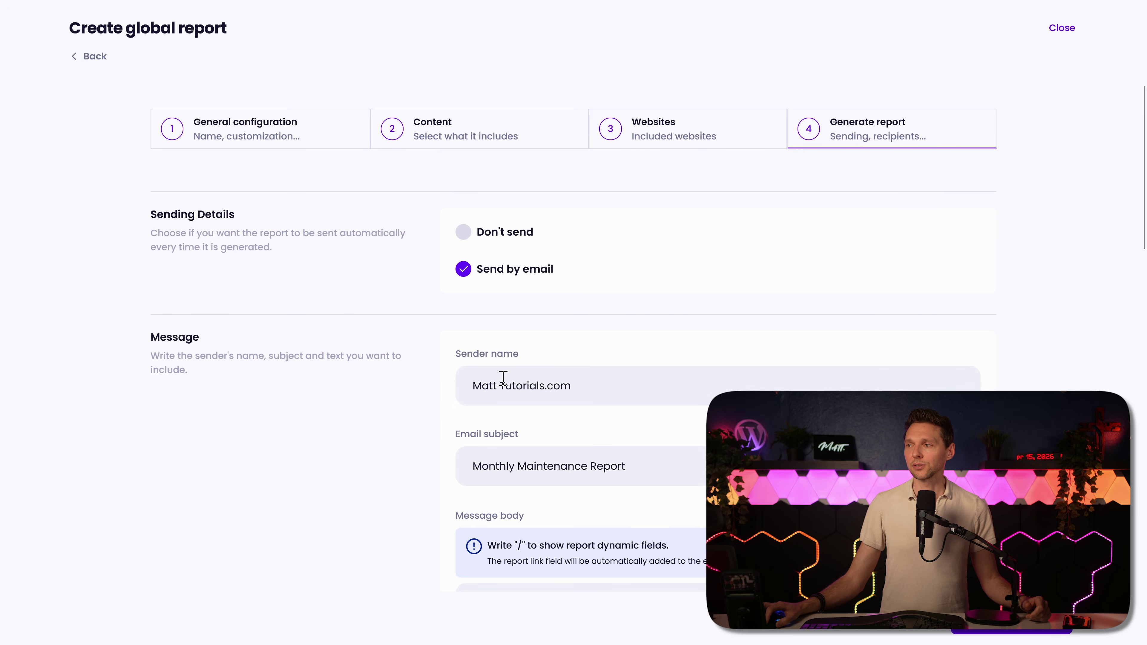
pyautogui.scroll(-6, 758, 321)
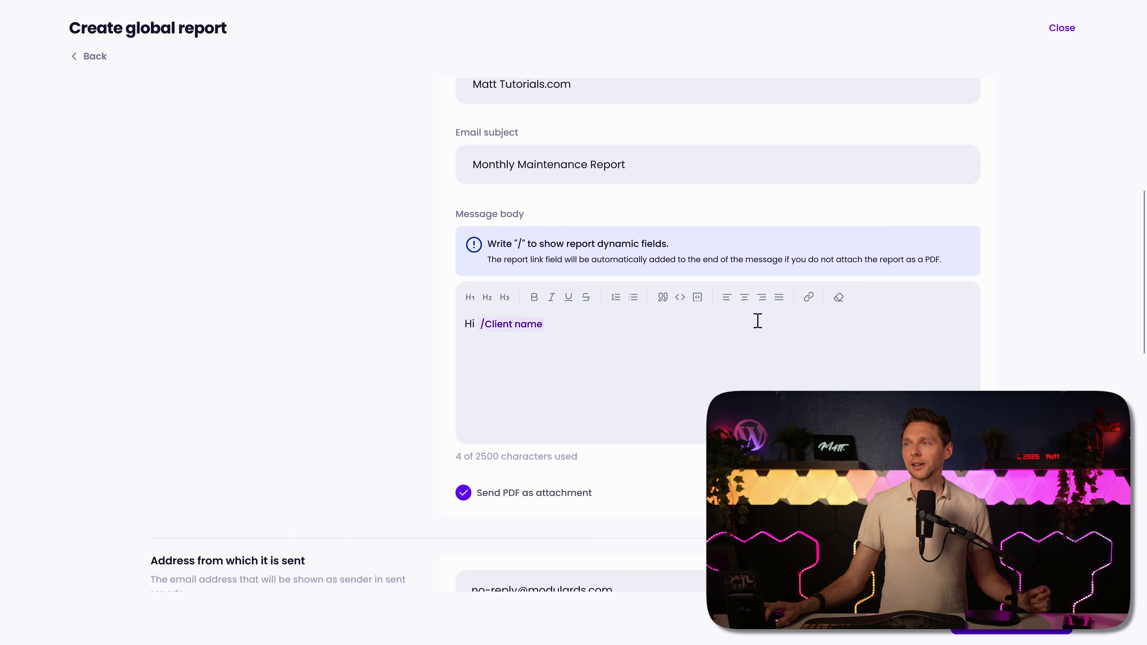
pyautogui.click(476, 164)
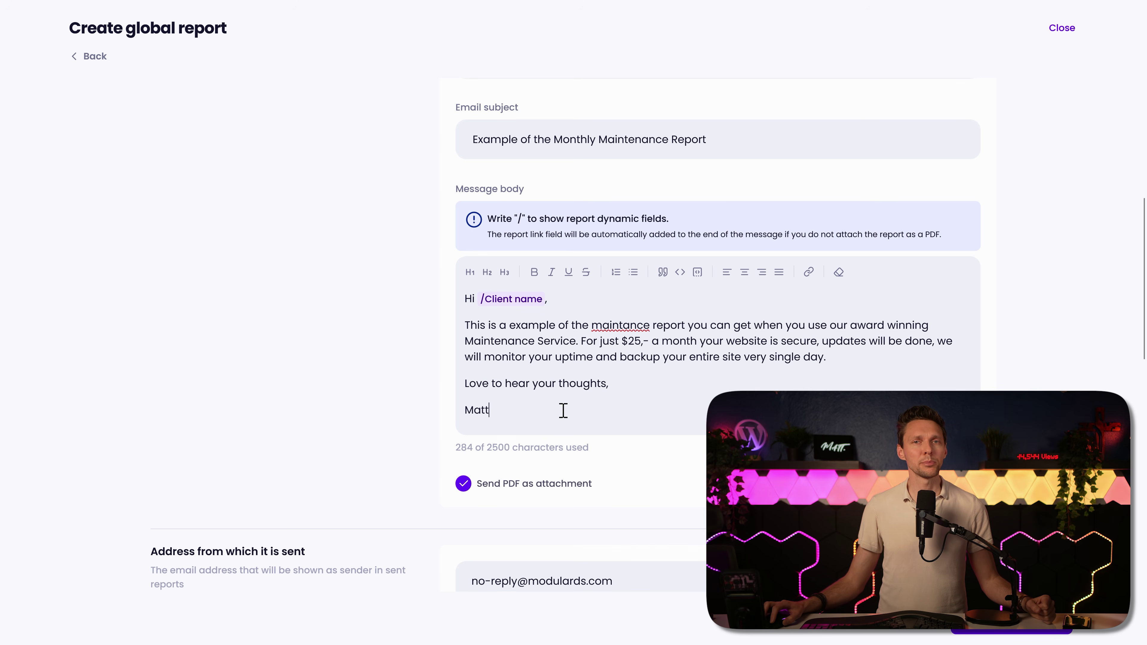
pyautogui.scroll(-6, 1069, 376)
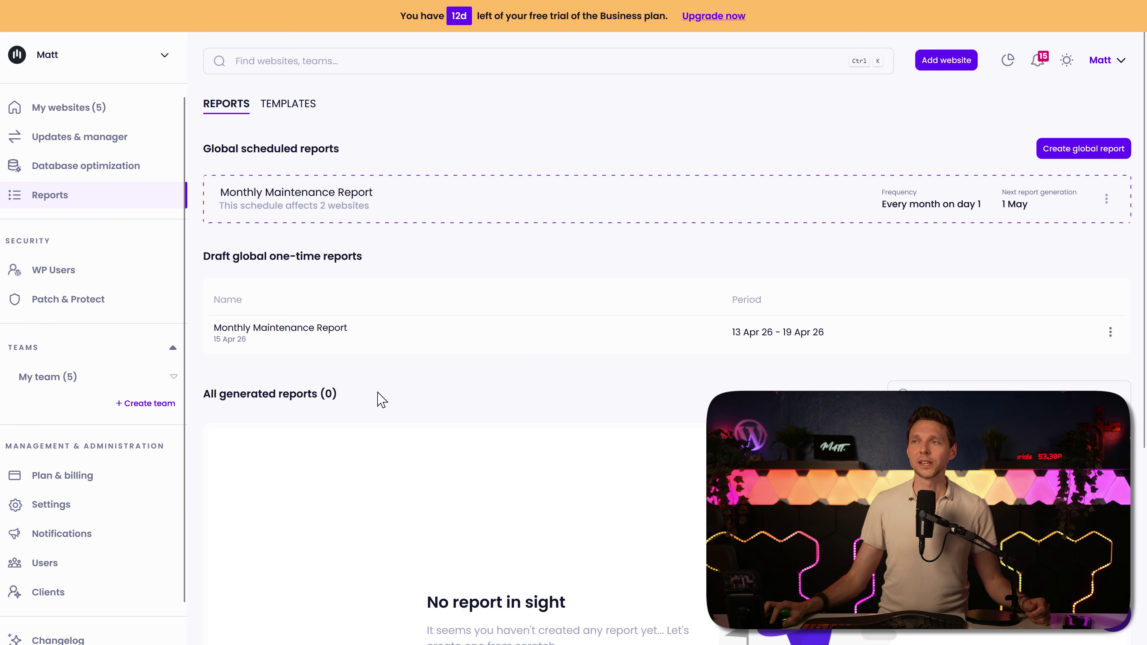
pyautogui.click(61, 274)
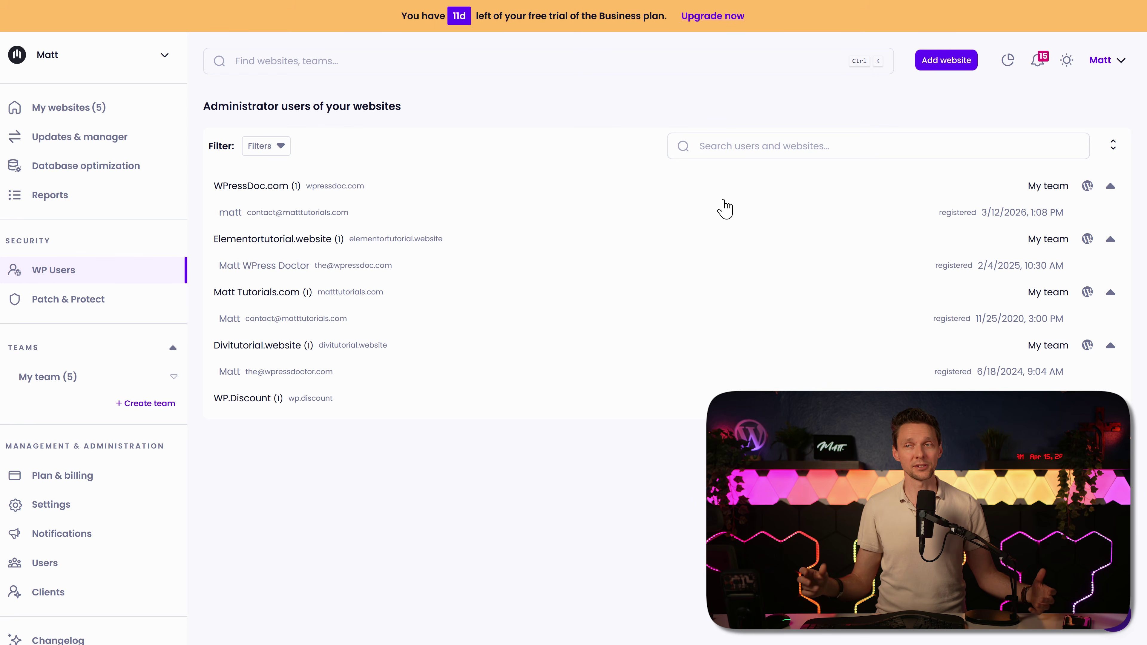
# Step: Open Patch & Protect from the sidebar after reviewing the administrator accounts
pyautogui.click(74, 300)
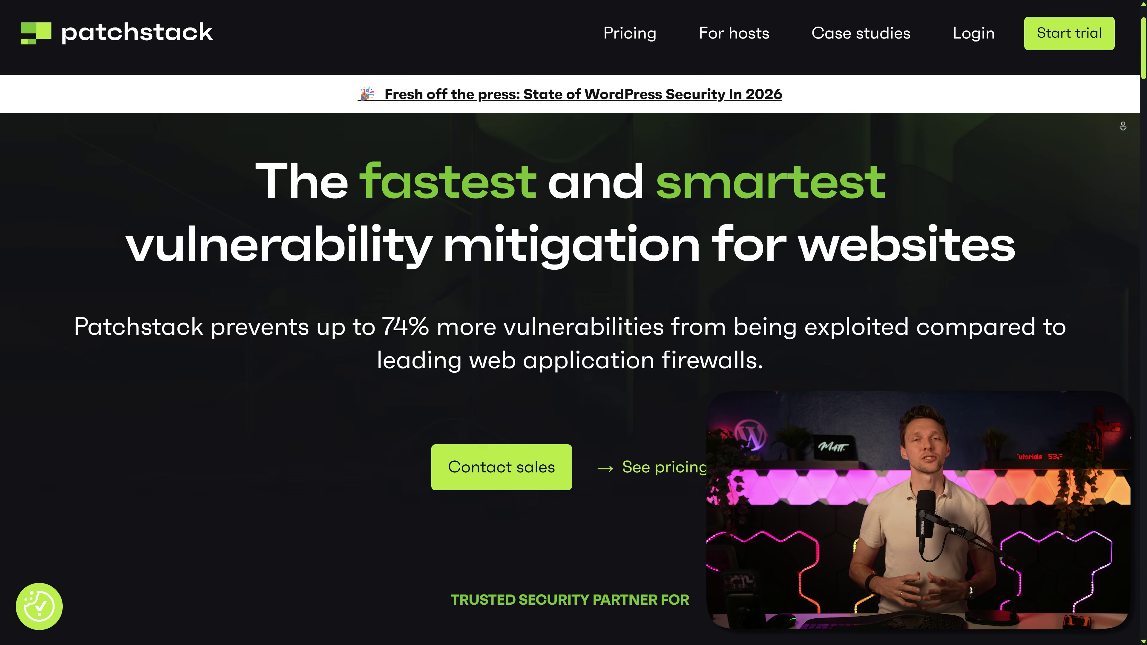
# Step: Scroll the Patchstack homepage past its vulnerability statistics and customer testimonial
pyautogui.scroll(-4, 573, 361)
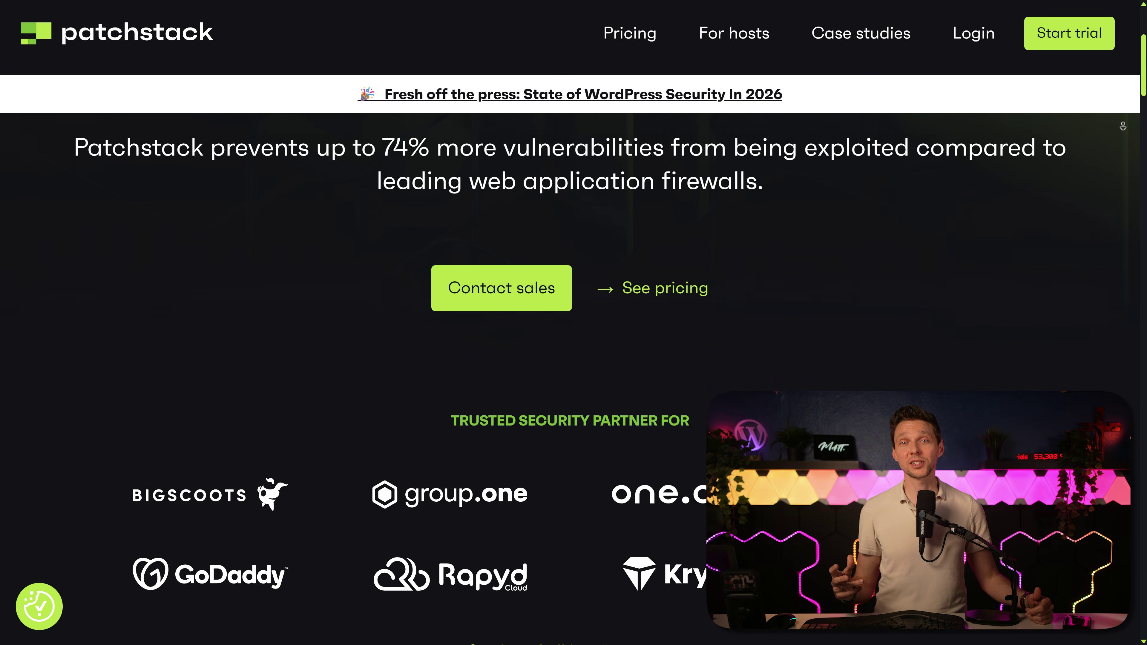
pyautogui.scroll(-4, 573, 361)
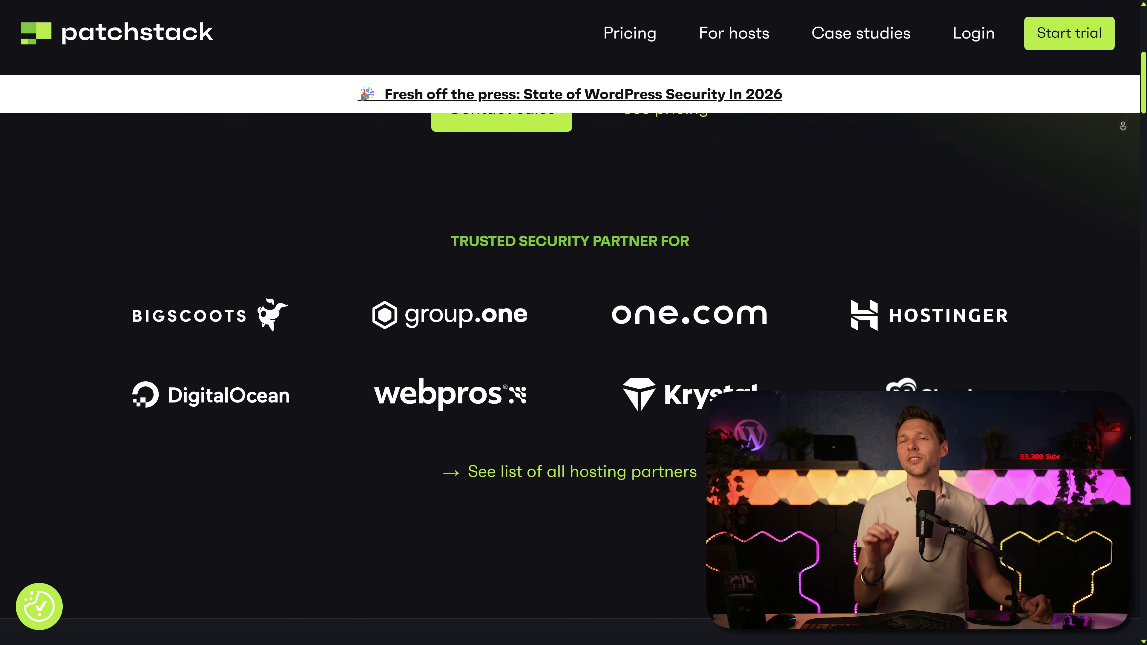
pyautogui.scroll(-4, 573, 361)
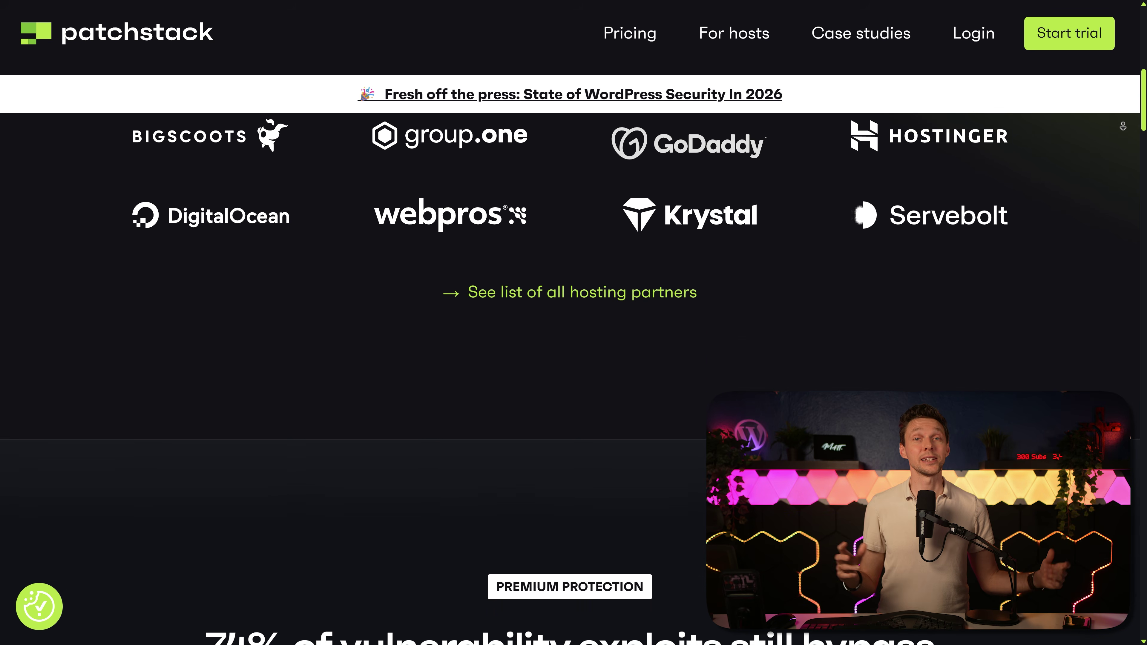
pyautogui.scroll(-4, 573, 361)
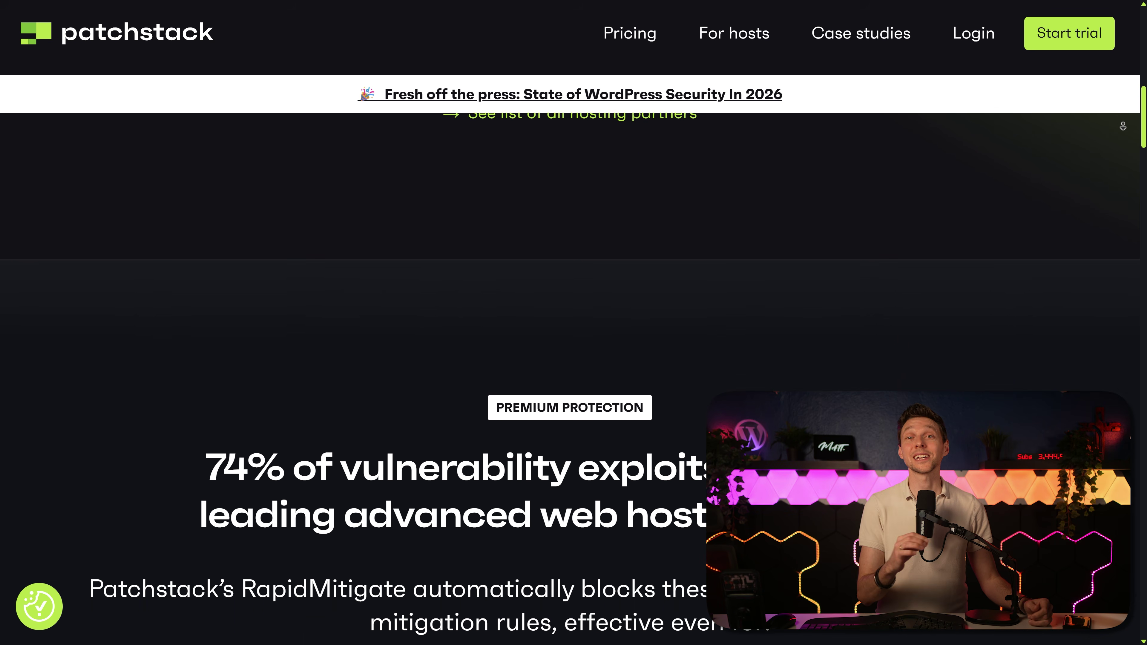
pyautogui.scroll(-4, 573, 362)
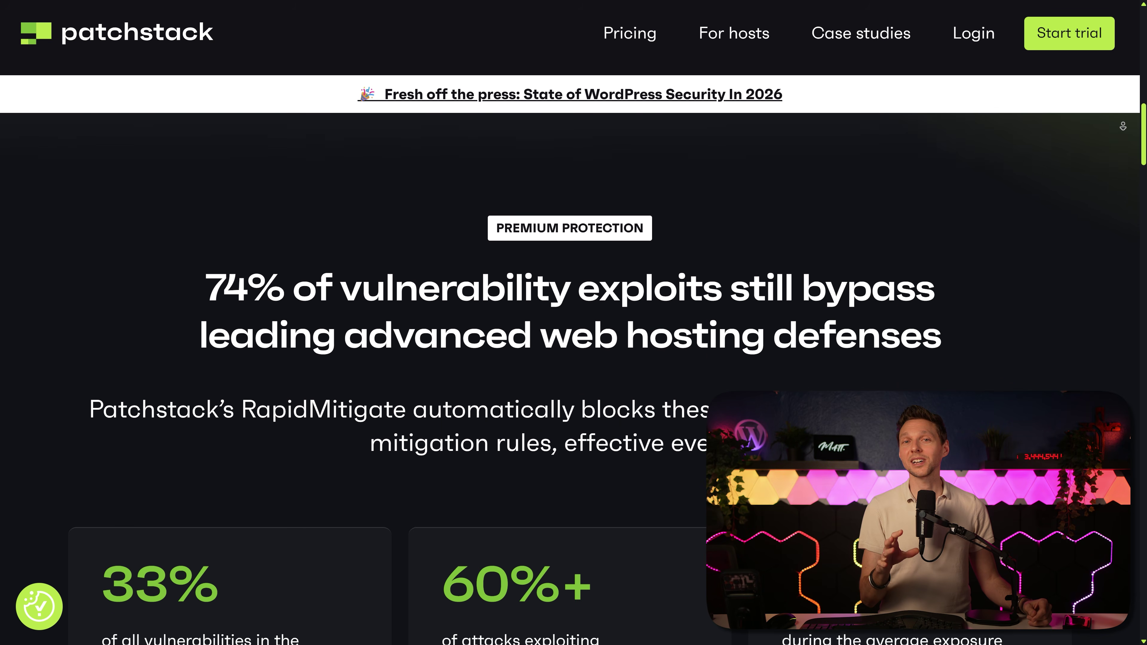
pyautogui.scroll(-4, 573, 361)
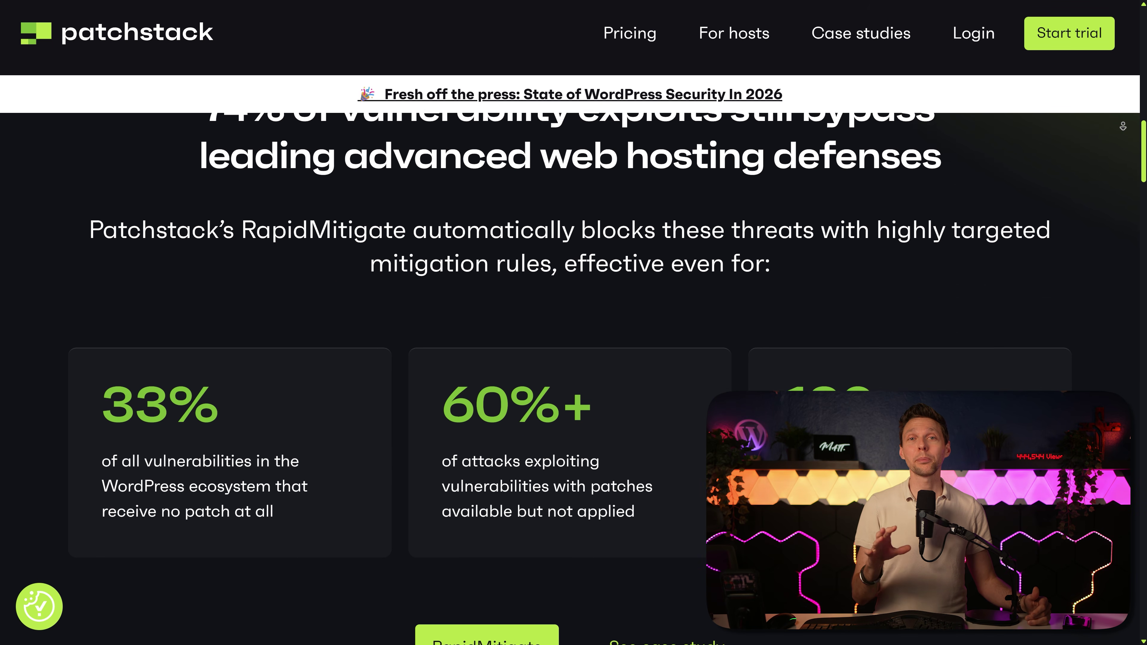
pyautogui.scroll(-4, 573, 361)
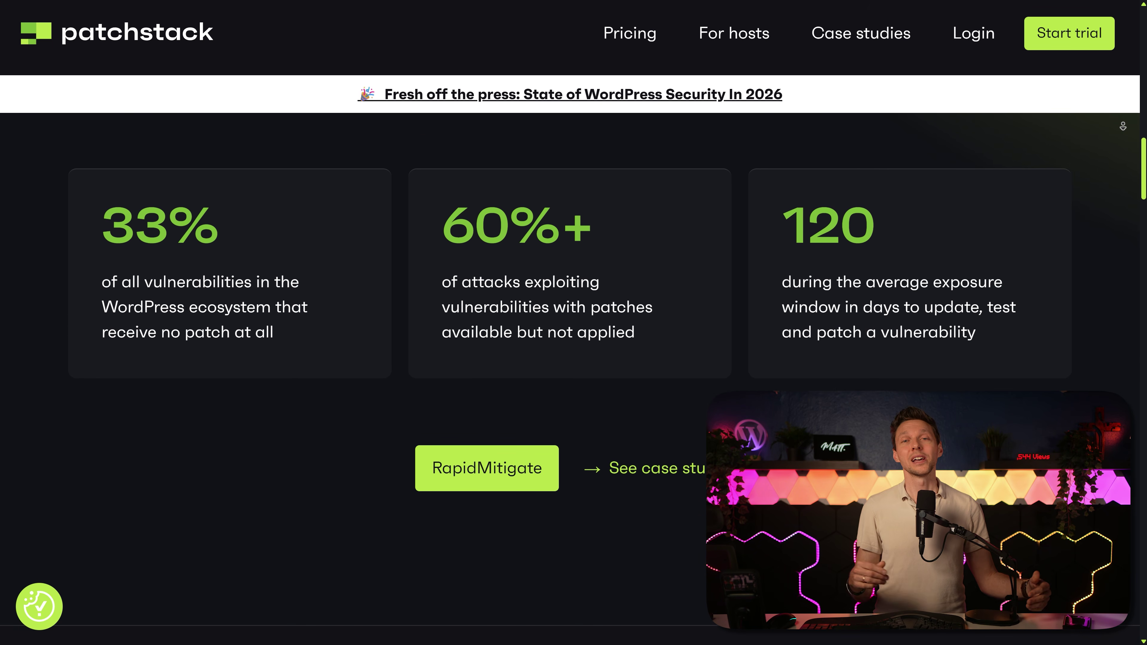
pyautogui.scroll(-4, 573, 362)
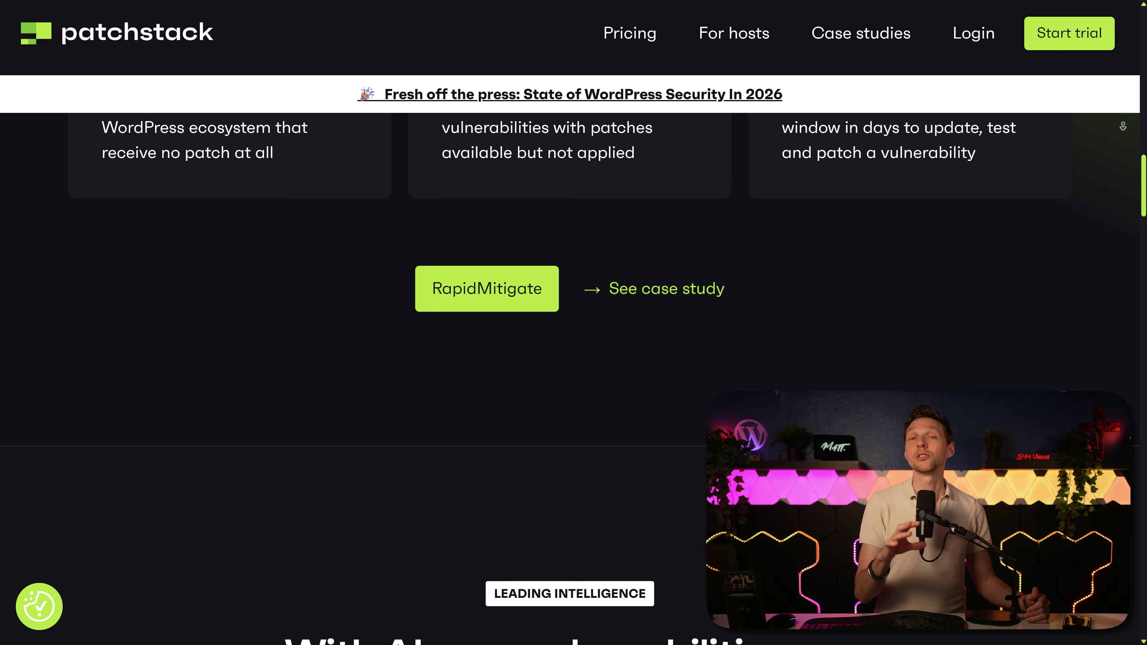
pyautogui.scroll(-4, 573, 362)
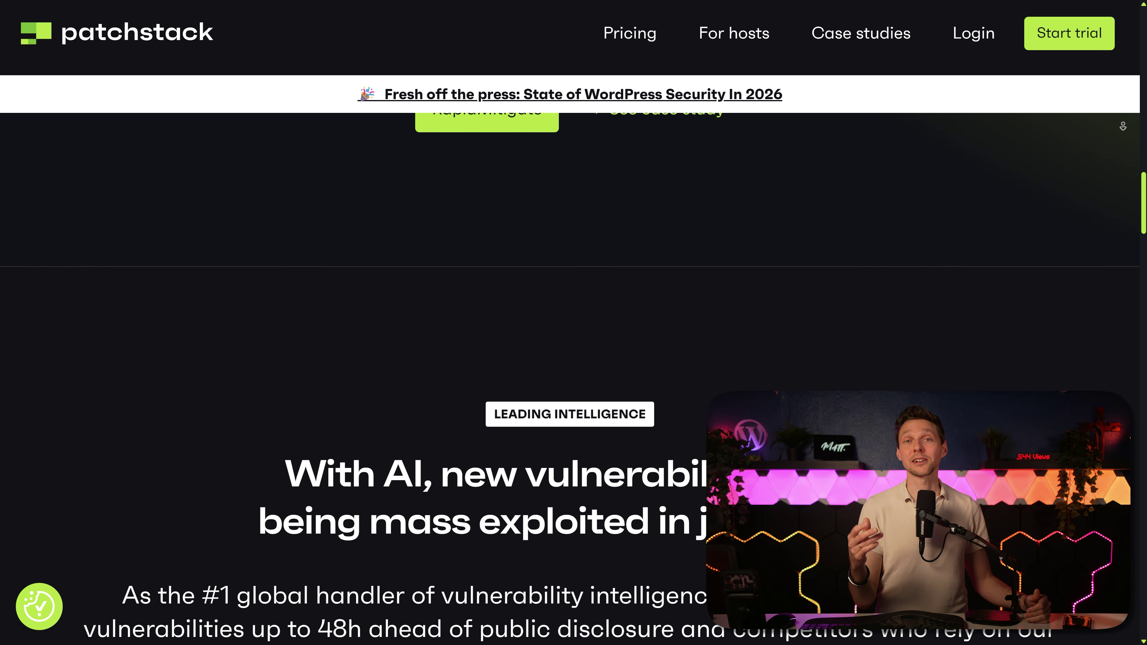
pyautogui.scroll(-4, 573, 361)
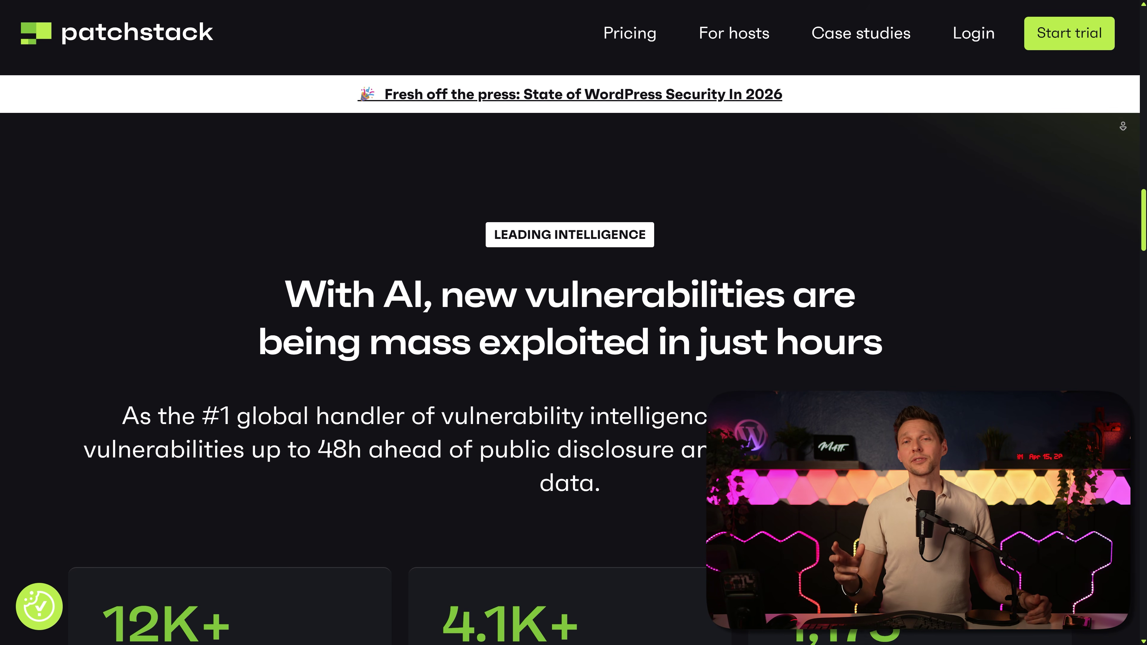
pyautogui.scroll(-4, 573, 362)
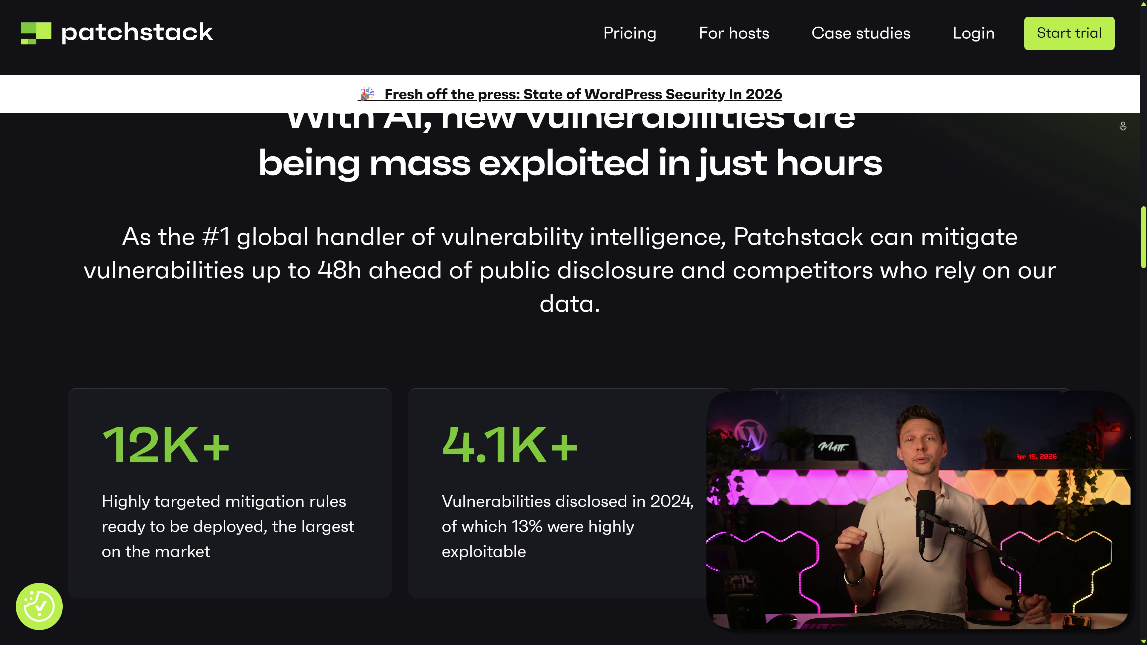
pyautogui.scroll(-4, 573, 361)
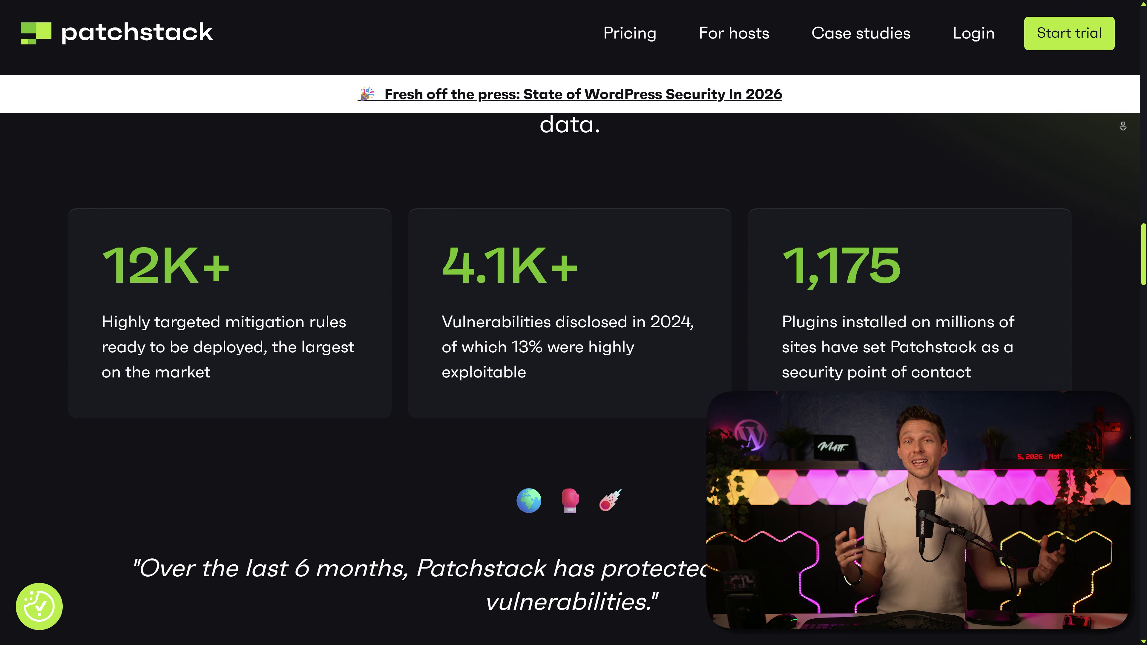
pyautogui.scroll(-4, 573, 361)
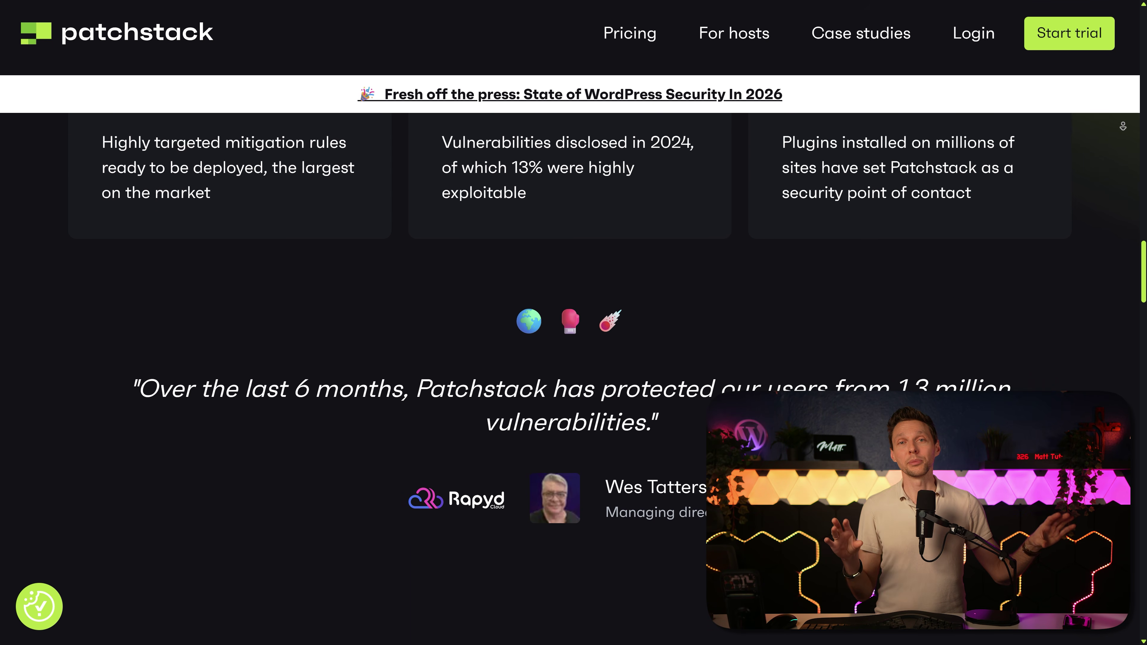
pyautogui.scroll(-4, 574, 362)
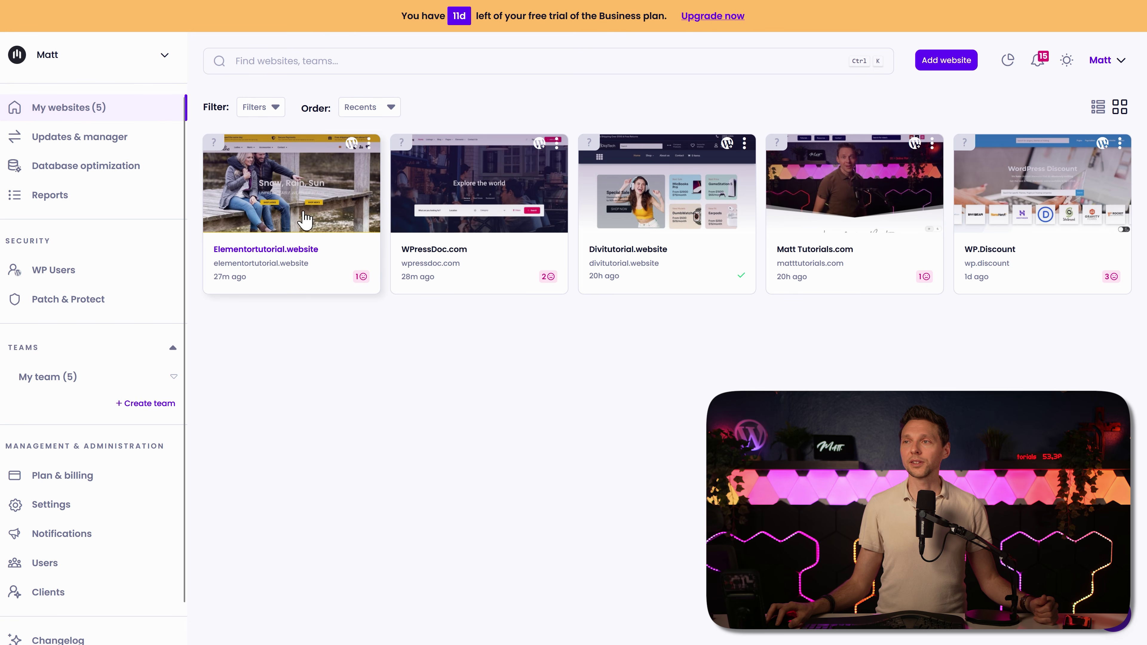
# Step: Try activating Patch & Protect for Elementortutorial.website, dismiss the trial warning, and view the overview
pyautogui.click(285, 247)
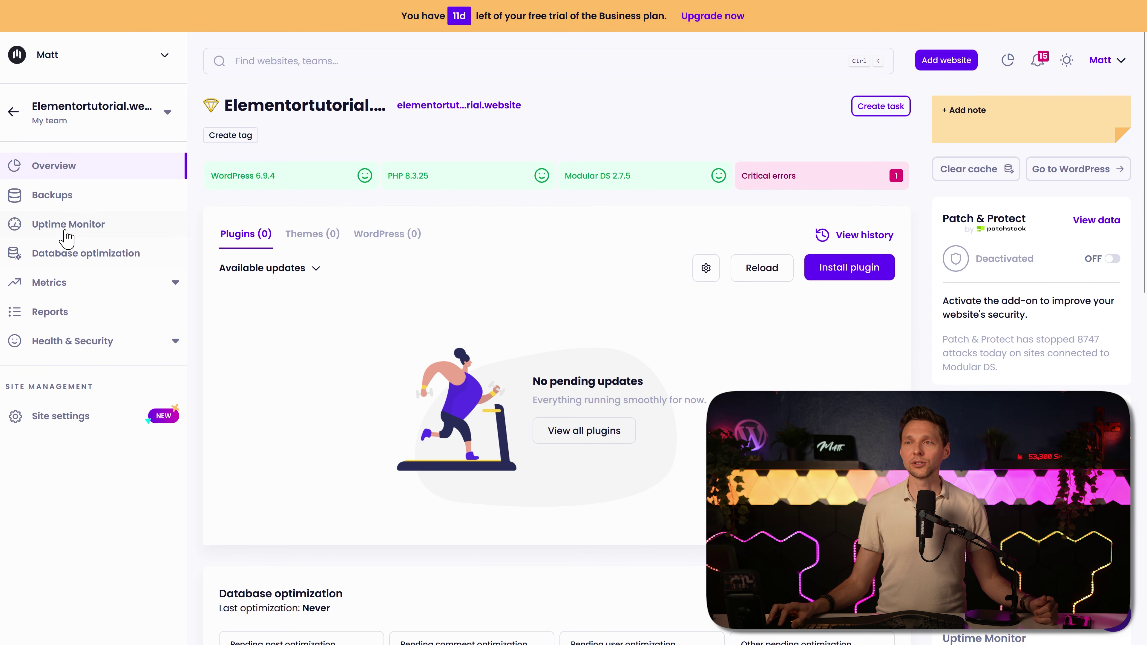
pyautogui.click(58, 341)
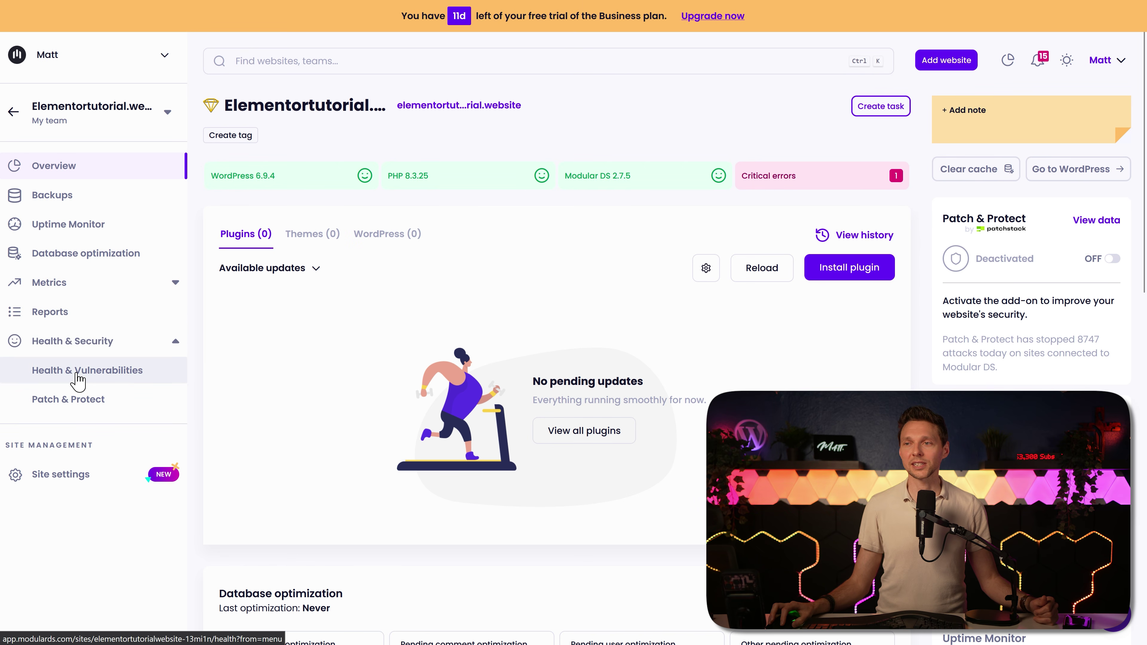
pyautogui.click(78, 399)
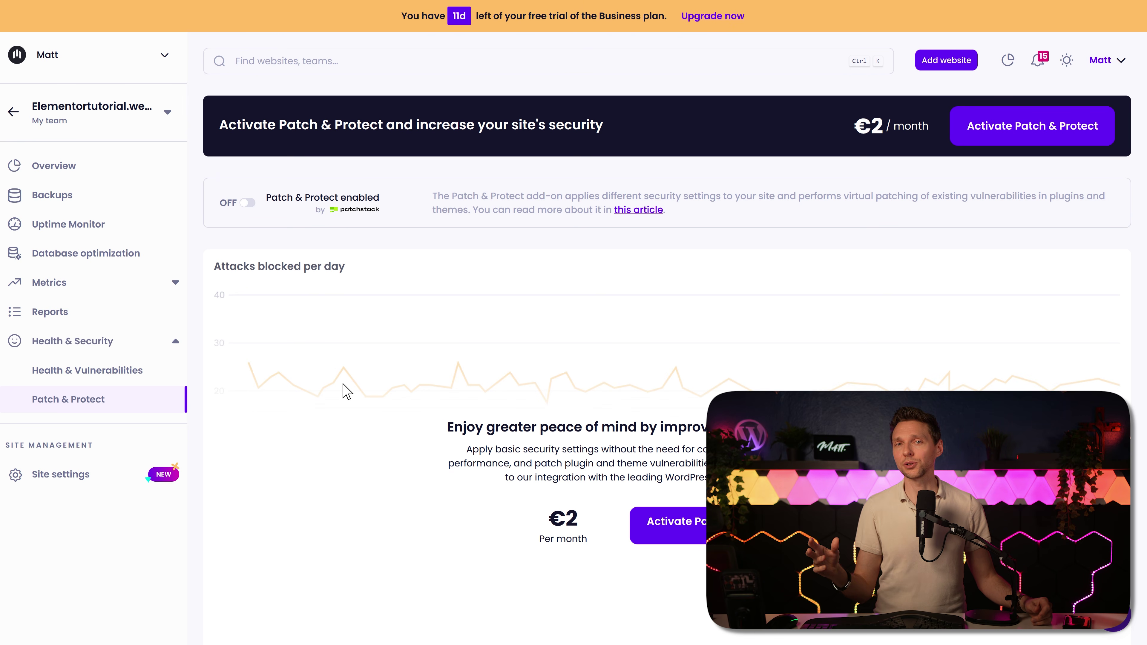
pyautogui.click(650, 522)
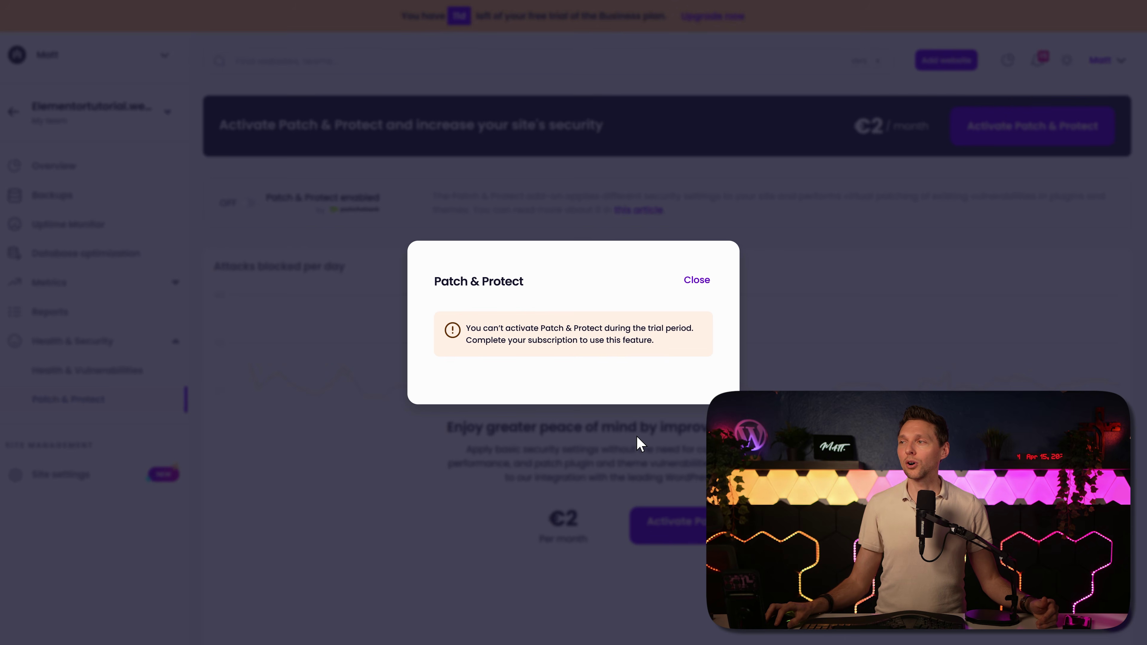
pyautogui.click(636, 436)
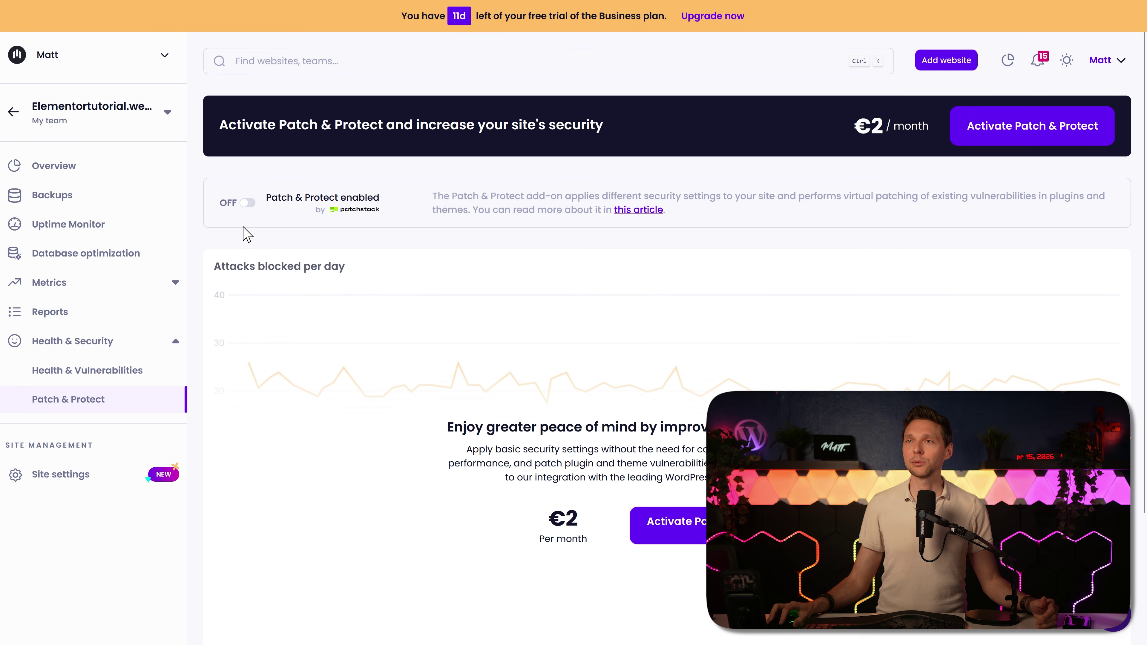
pyautogui.click(12, 114)
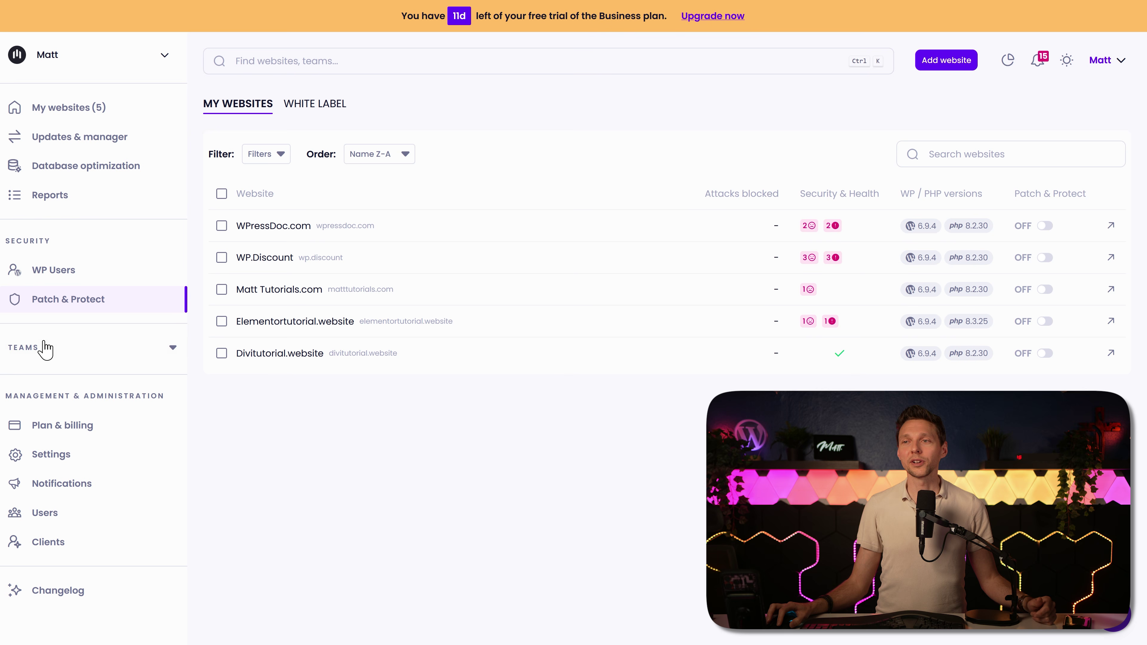
# Step: Create a new team named 'Designers' from the My team page
pyautogui.click(43, 343)
pyautogui.click(48, 378)
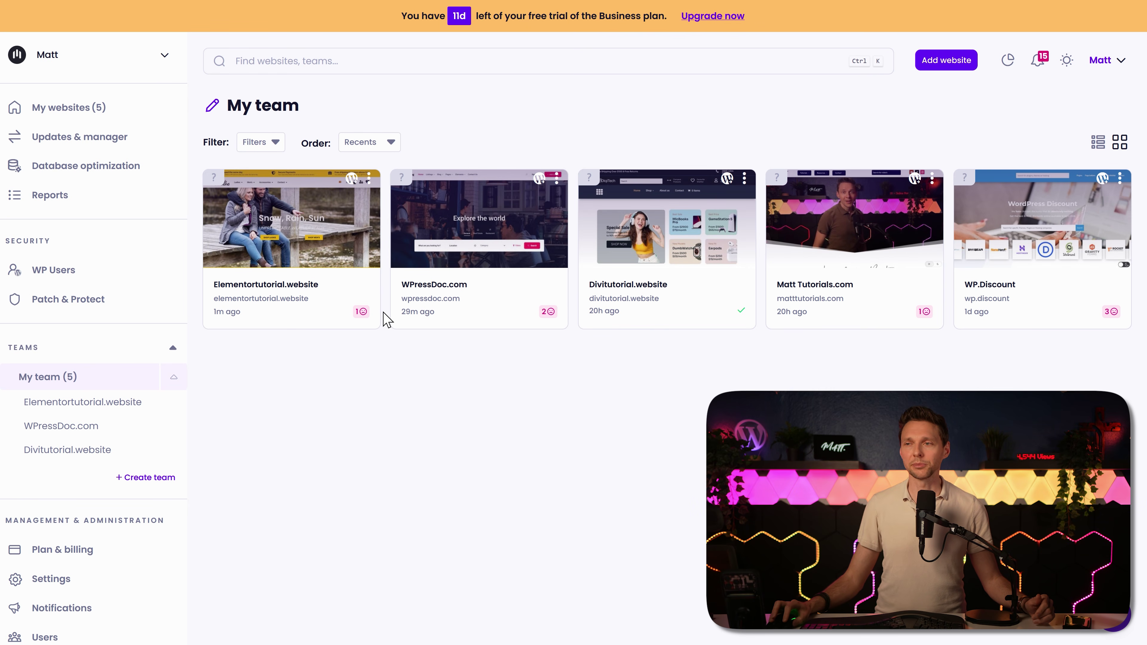
pyautogui.click(136, 478)
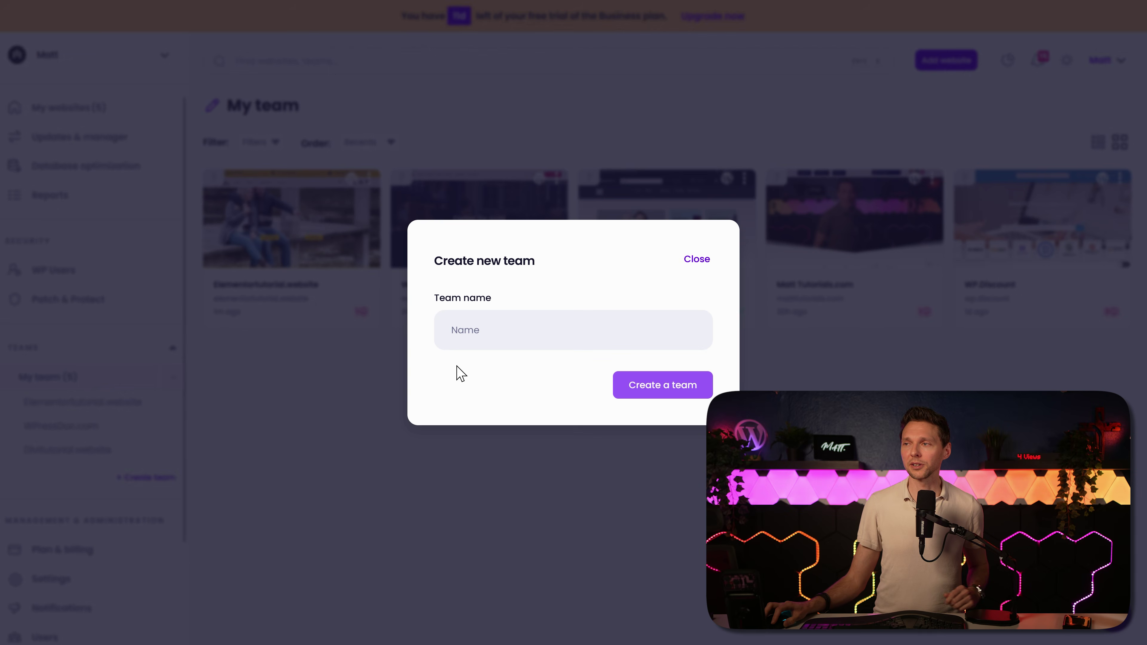
pyautogui.click(476, 331)
pyautogui.write('Designers')
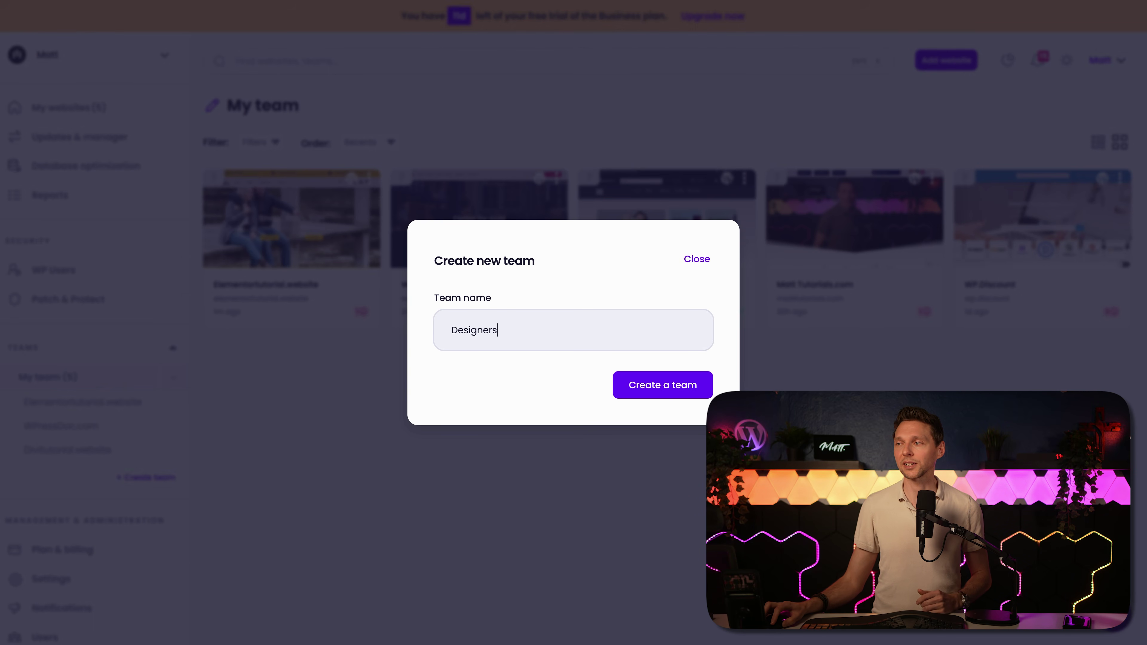
pyautogui.click(650, 389)
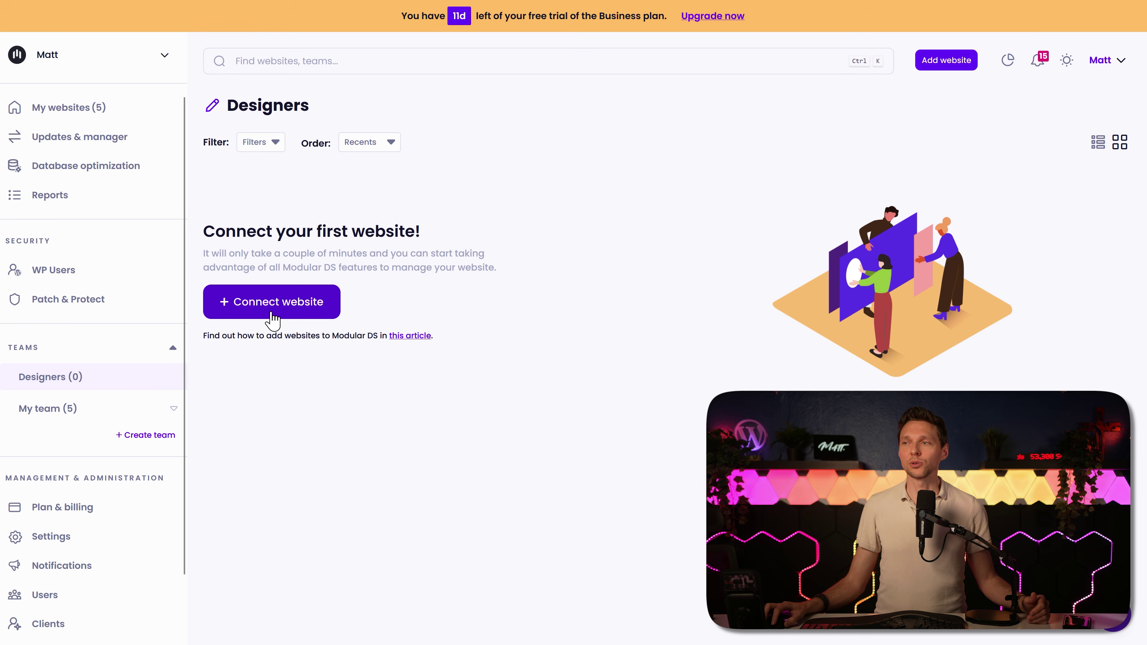
# Step: Move Elementortutorial.website from My team to the Designers team, then check Designers and all websites
pyautogui.click(90, 409)
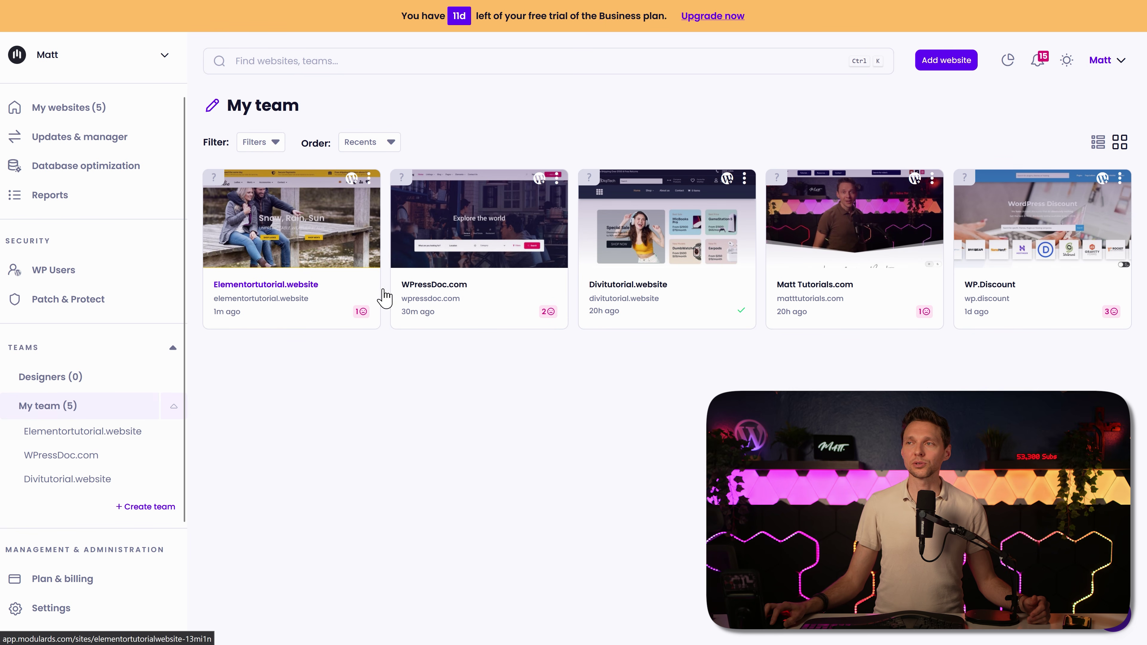
pyautogui.click(369, 179)
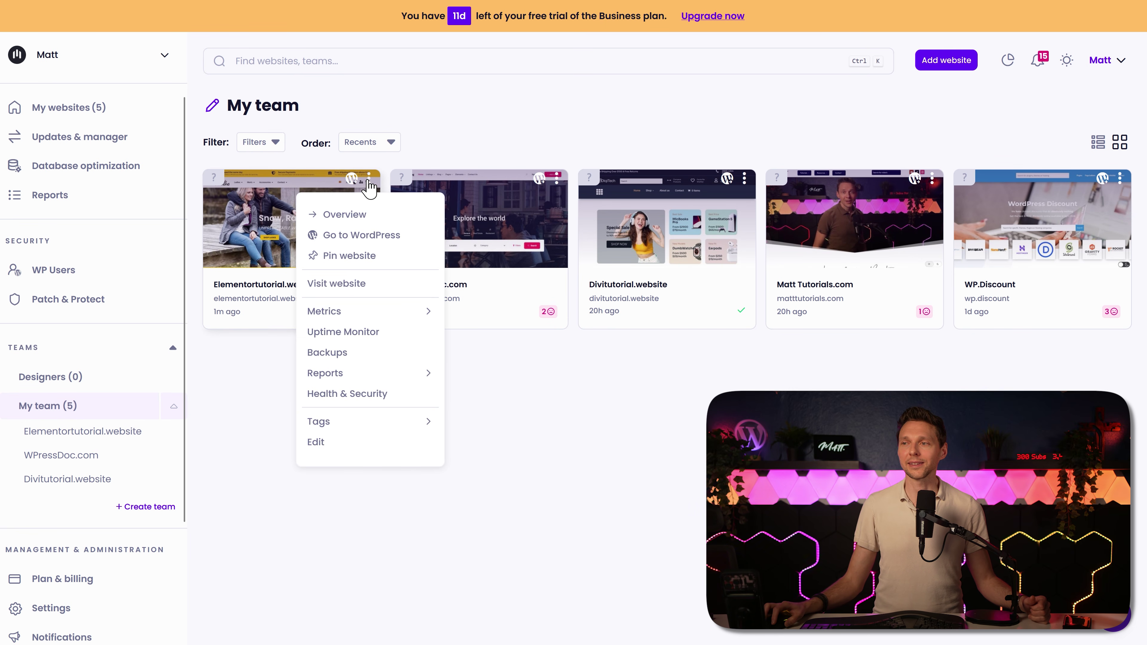
pyautogui.click(333, 443)
pyautogui.click(497, 327)
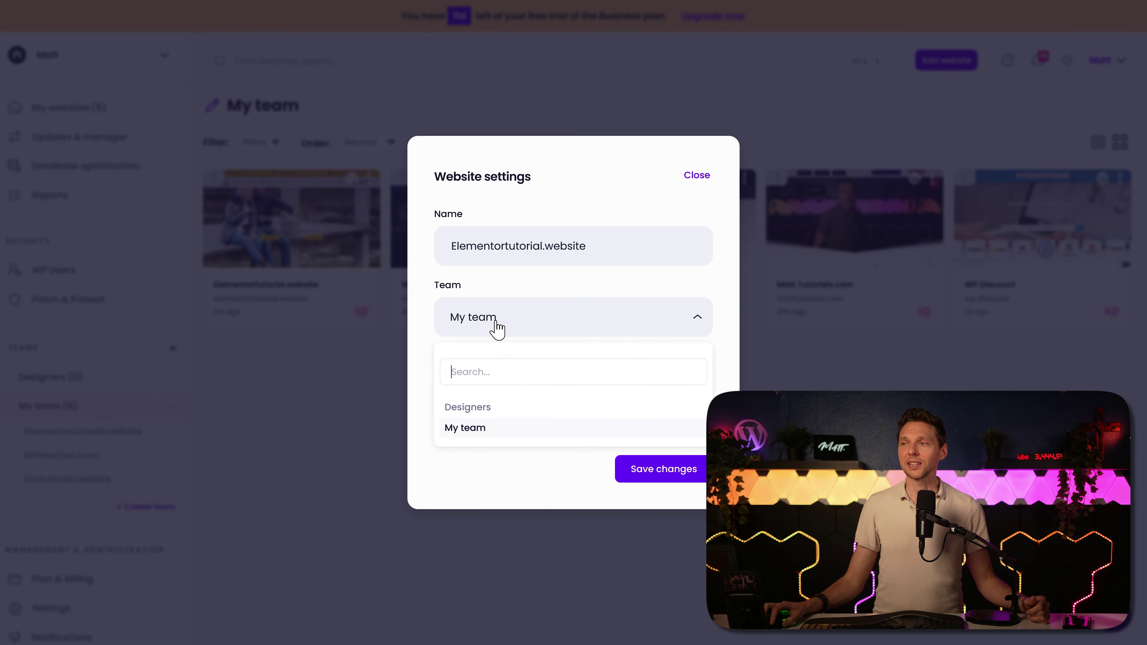
pyautogui.click(463, 408)
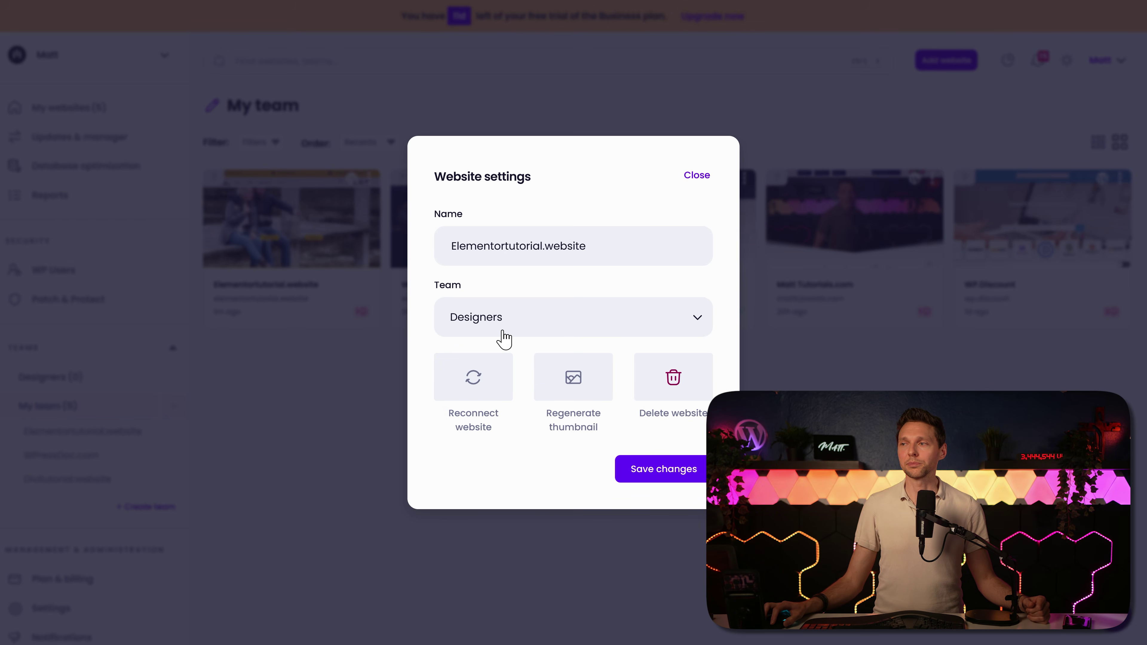
pyautogui.click(658, 469)
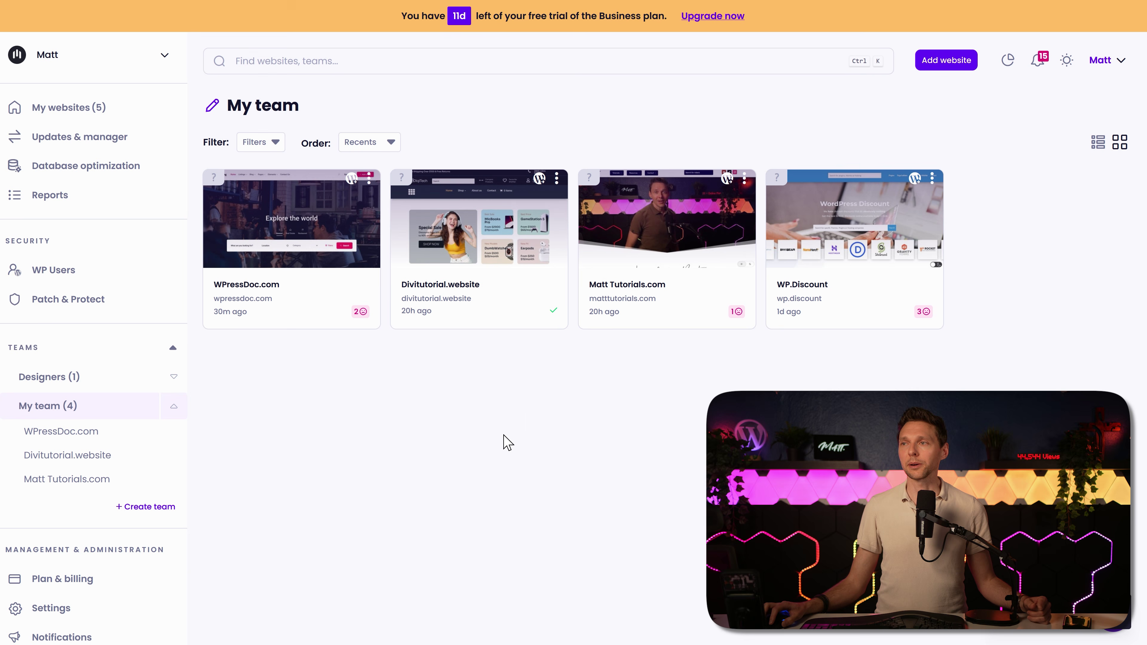
pyautogui.click(68, 377)
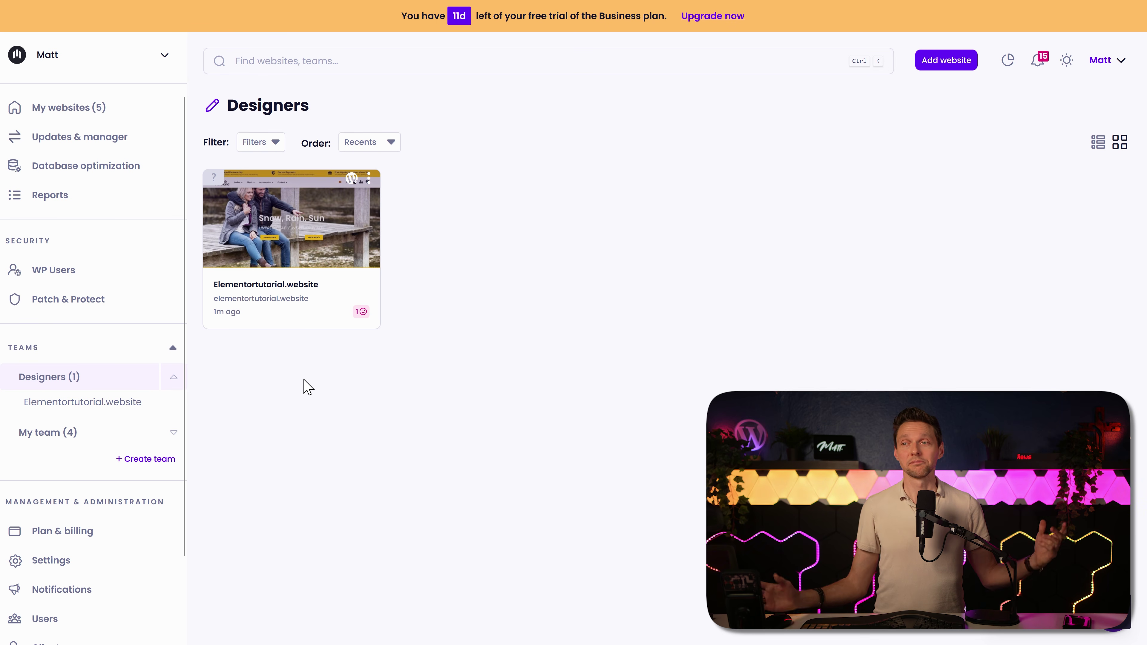
pyautogui.click(61, 113)
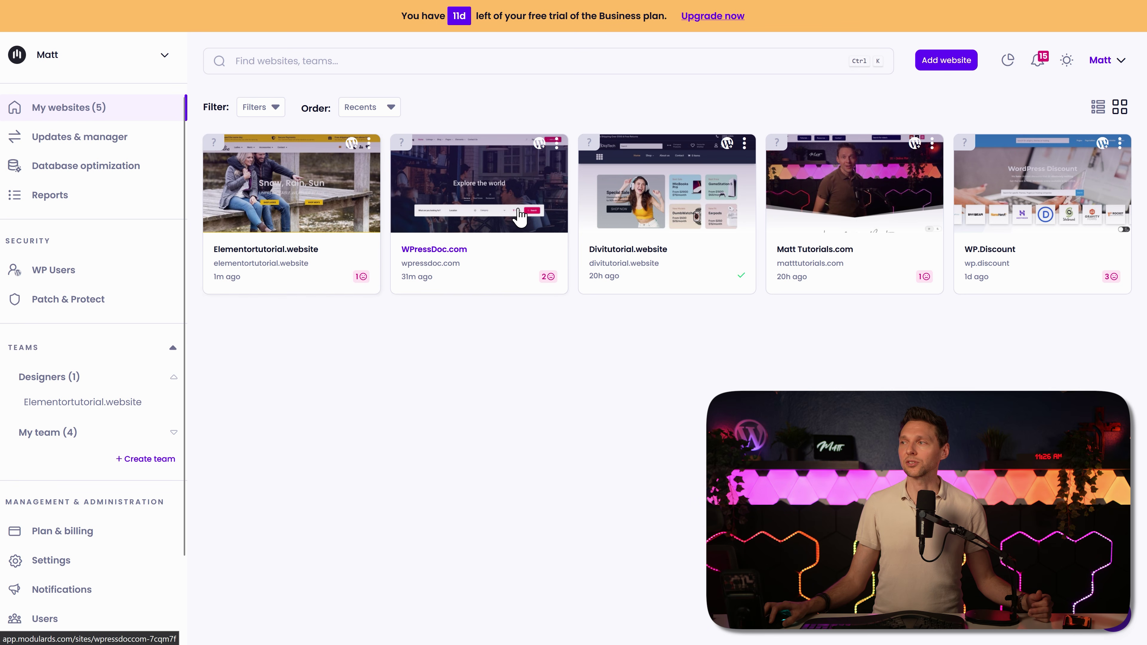
# Step: Filter the websites list by team to show only Designers sites
pyautogui.click(268, 111)
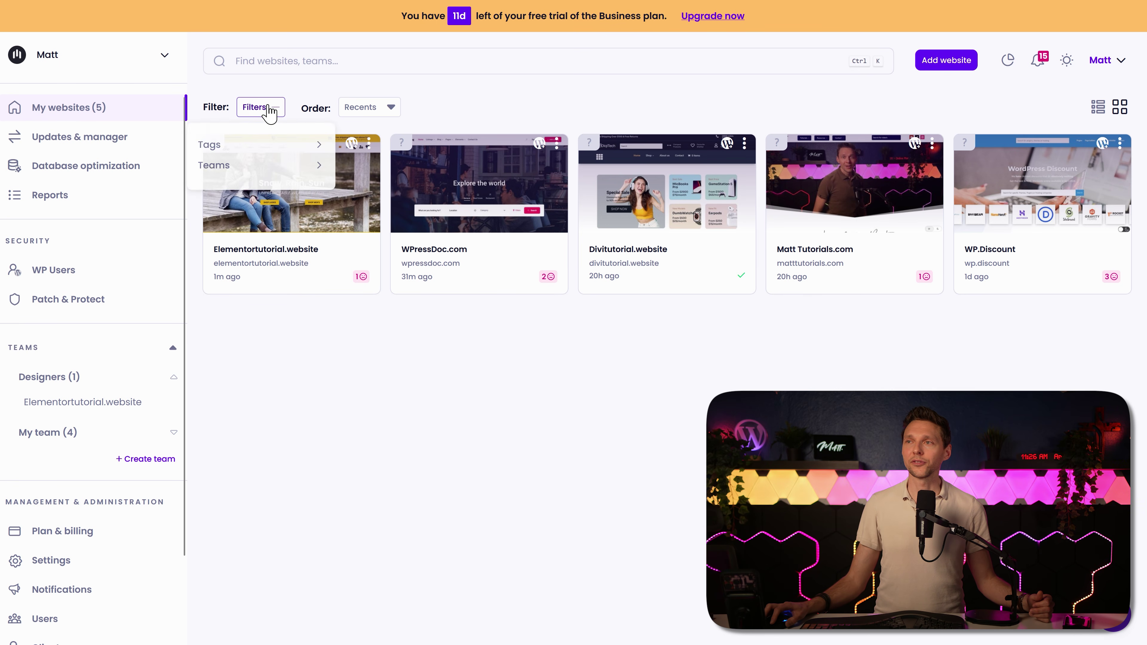
pyautogui.moveTo(248, 168)
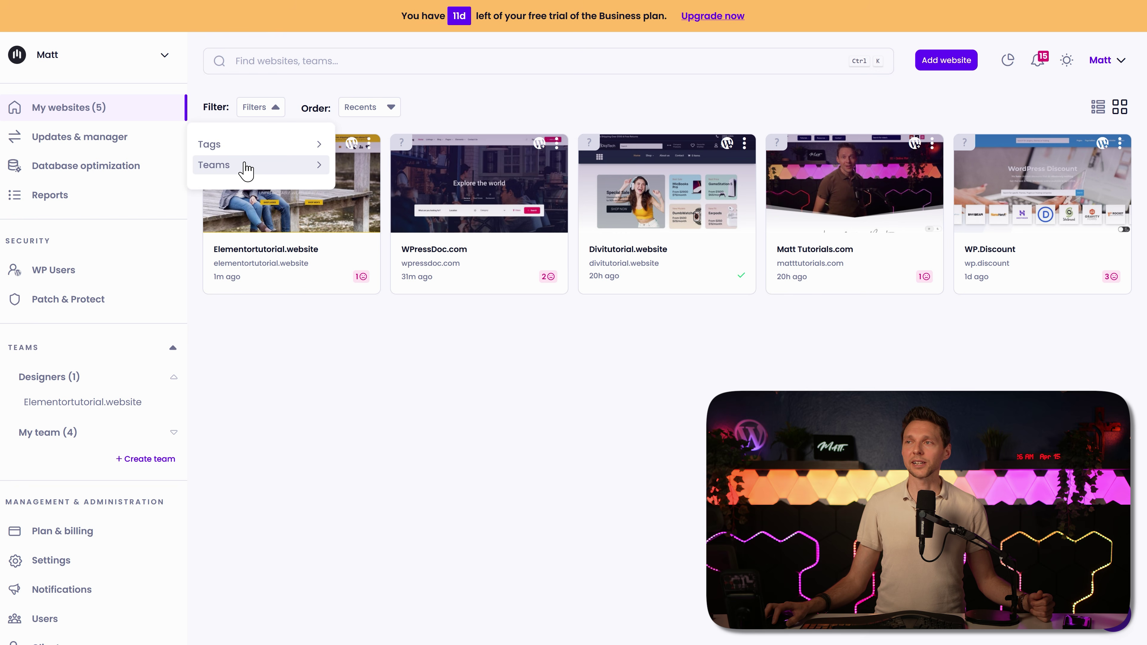
pyautogui.click(565, 208)
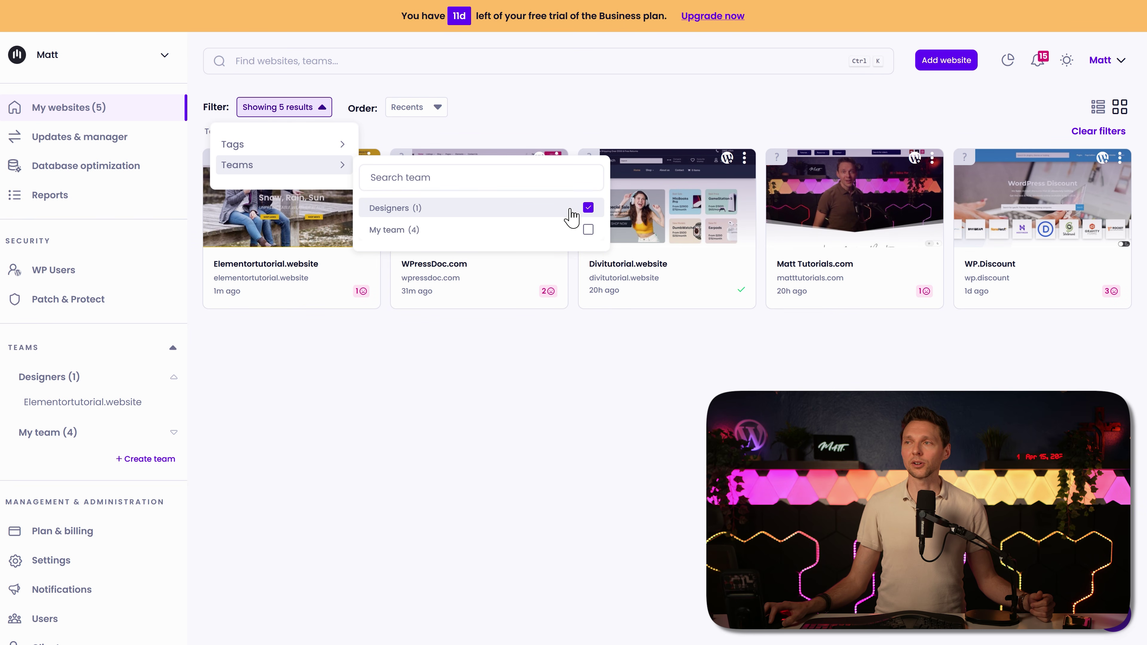
pyautogui.click(514, 382)
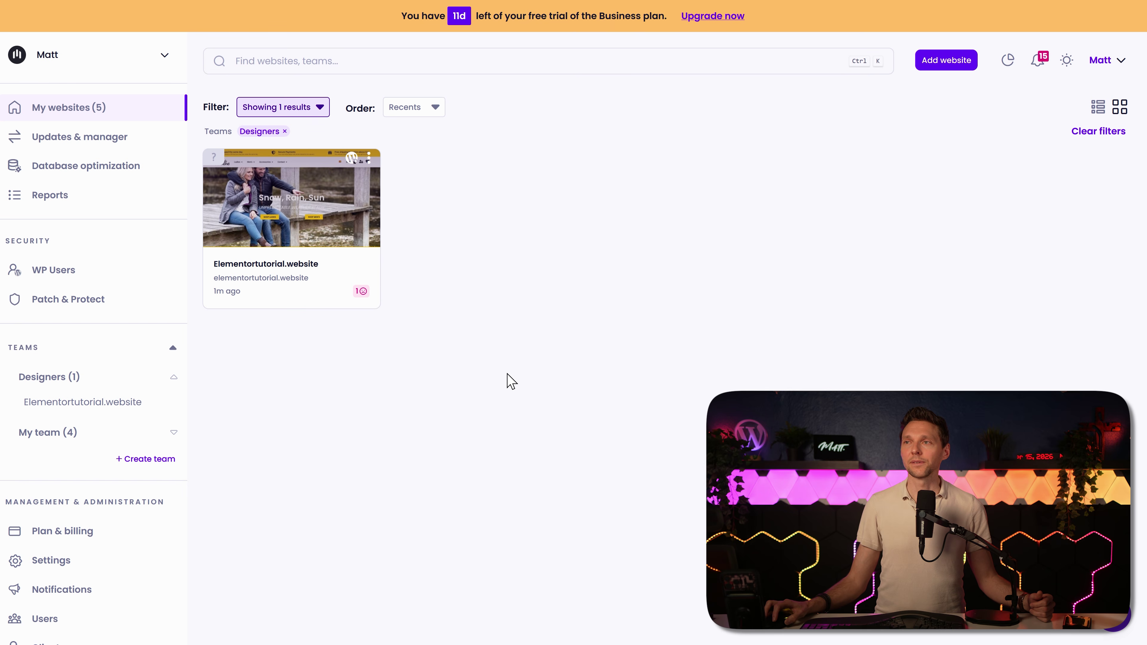
# Step: Add My team to the team filter, then view Plan & billing (Business trial, €59/month)
pyautogui.click(319, 108)
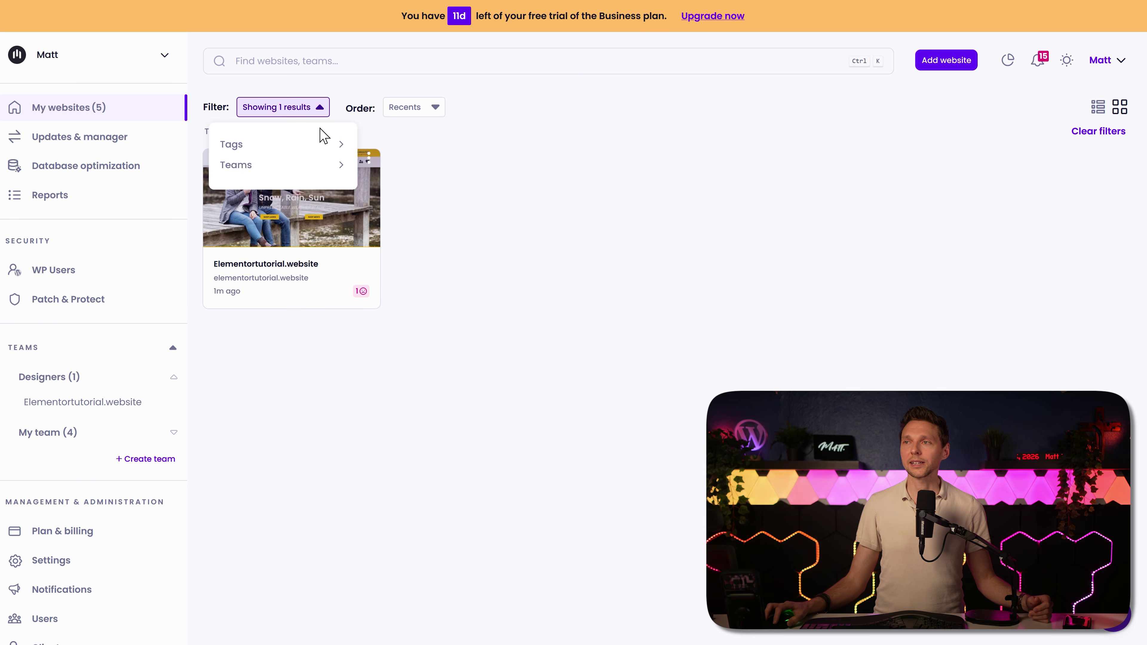
pyautogui.moveTo(283, 174)
pyautogui.click(587, 230)
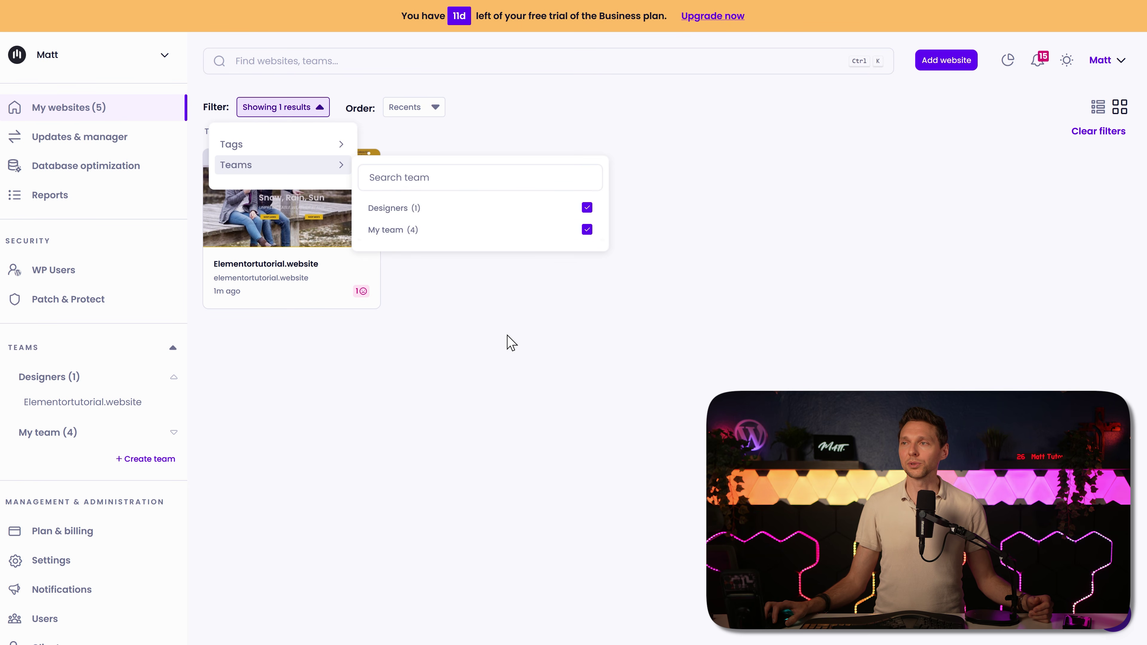
pyautogui.click(479, 387)
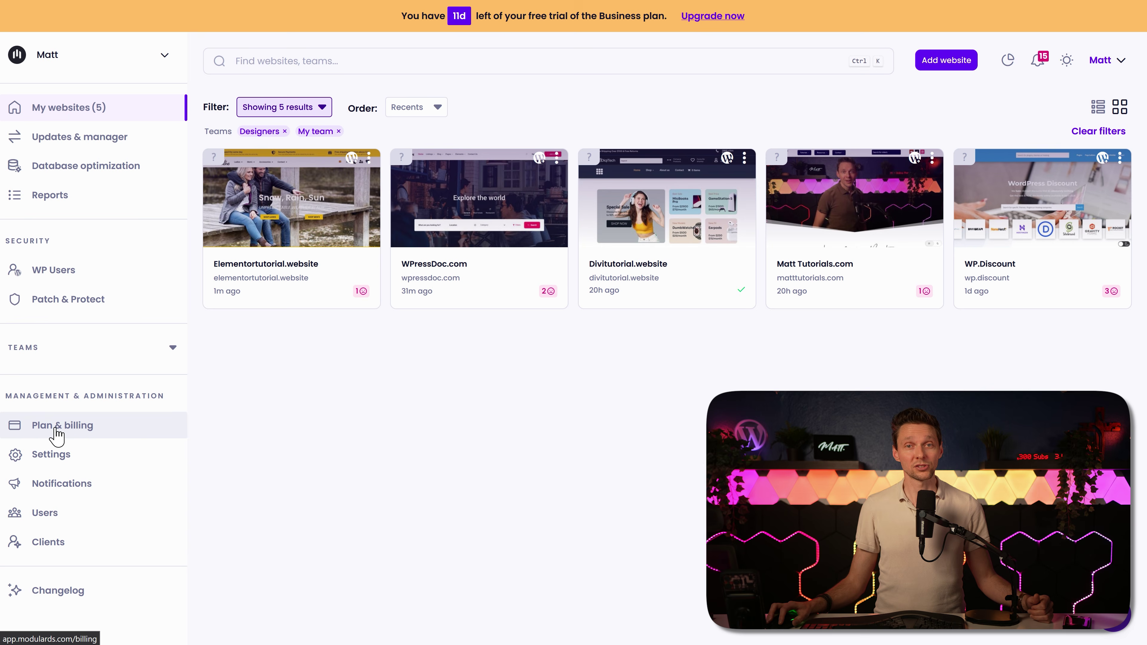
pyautogui.click(57, 435)
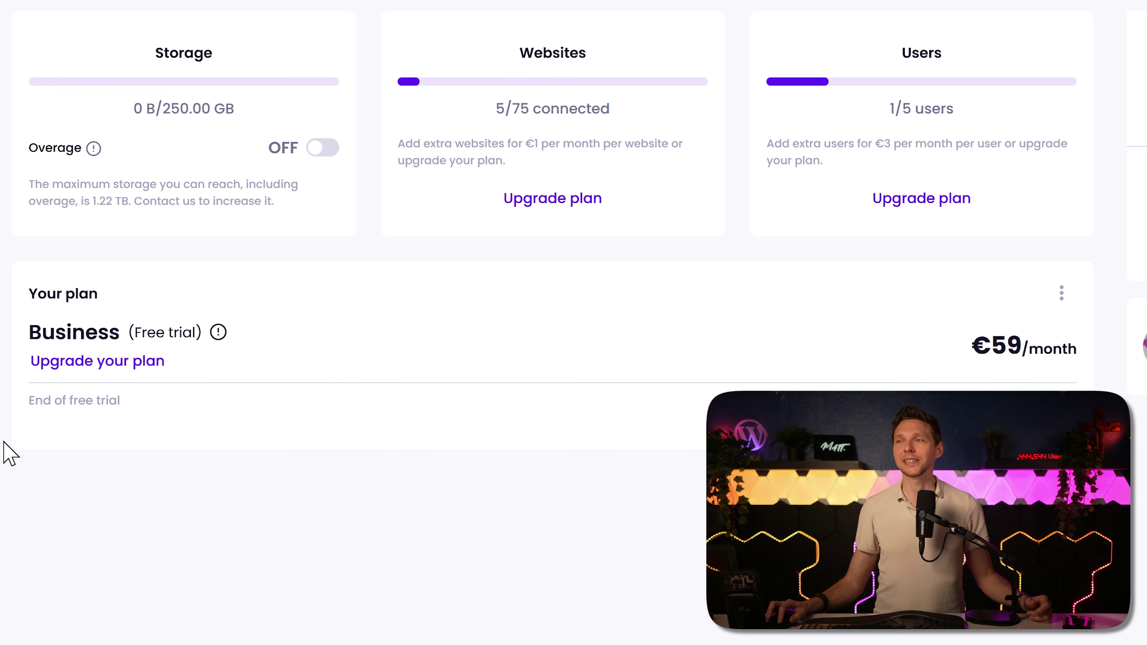
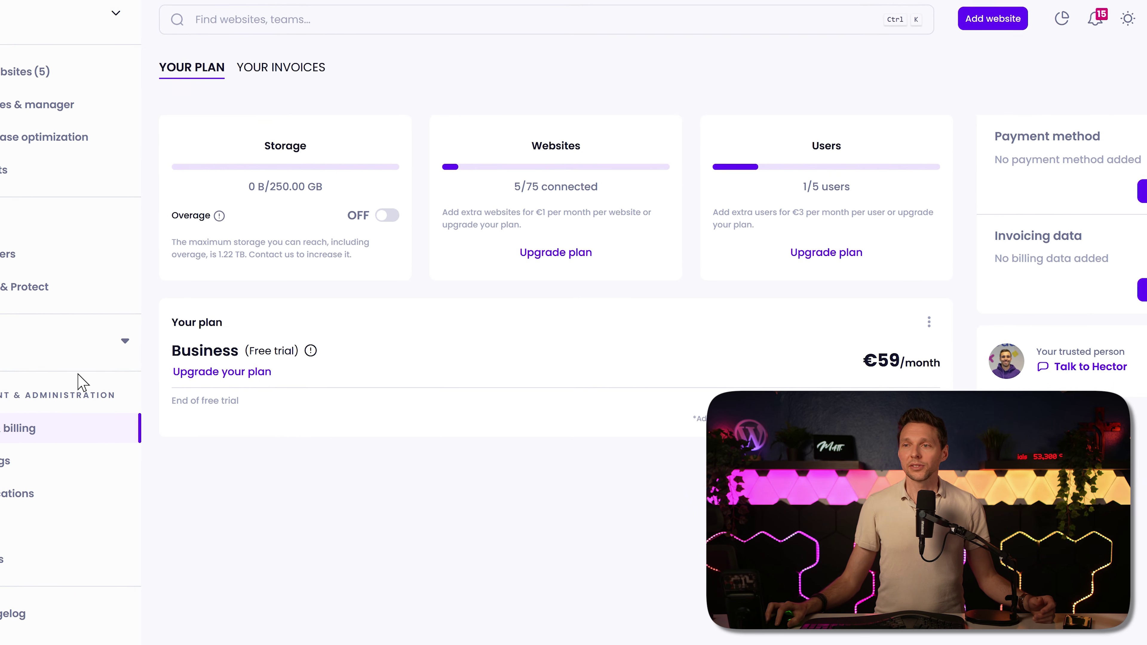
# Step: In workspace settings, enable White Label and name the connector plugin 'Matt Tuto…'
pyautogui.click(36, 459)
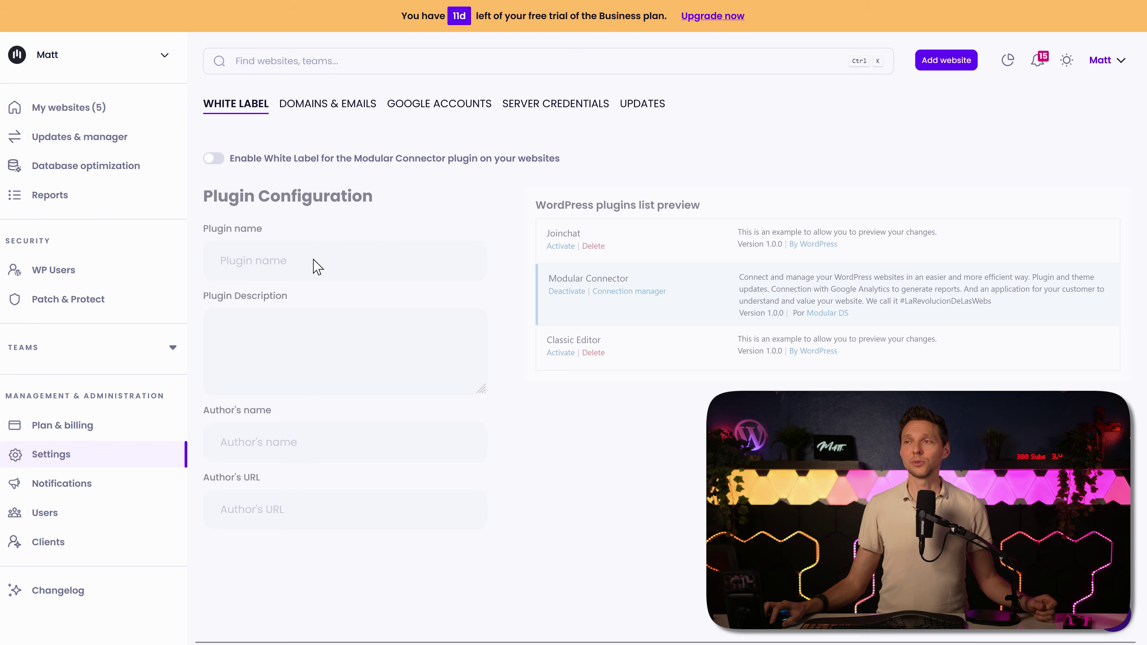
pyautogui.click(223, 163)
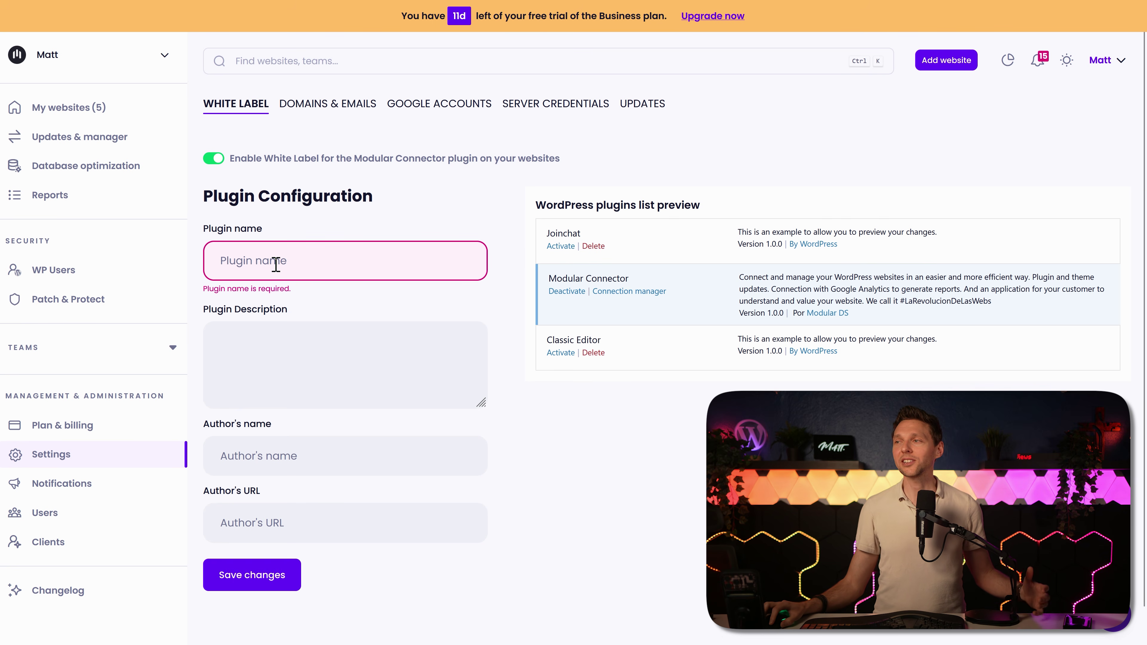
pyautogui.click(302, 261)
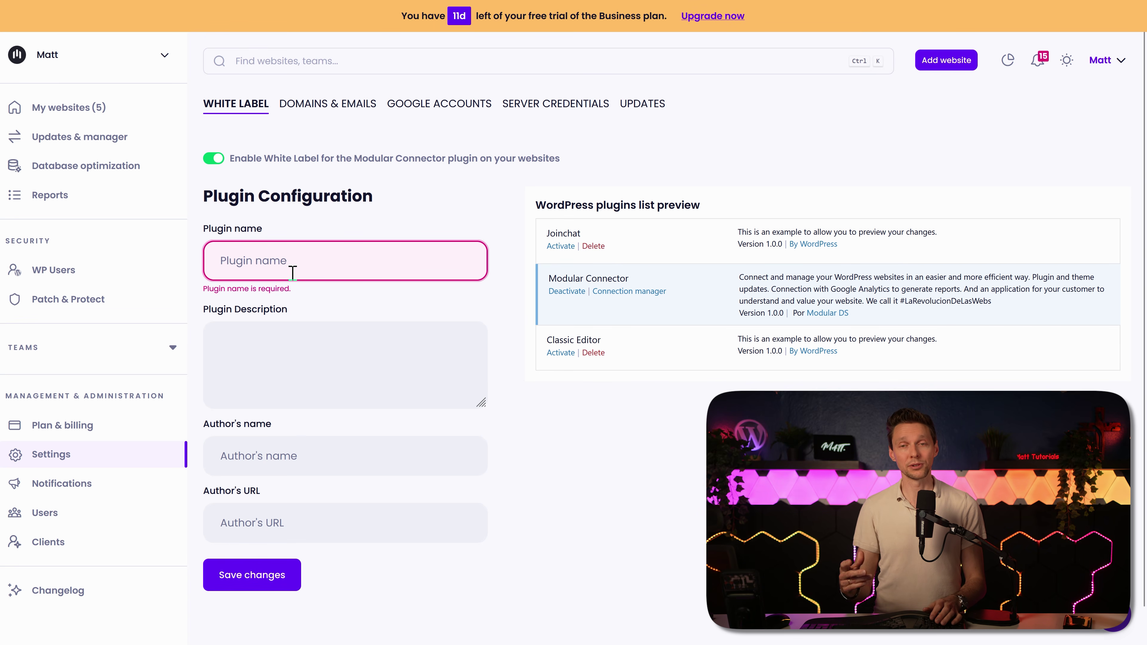
pyautogui.write('Matt Tutorials.com')
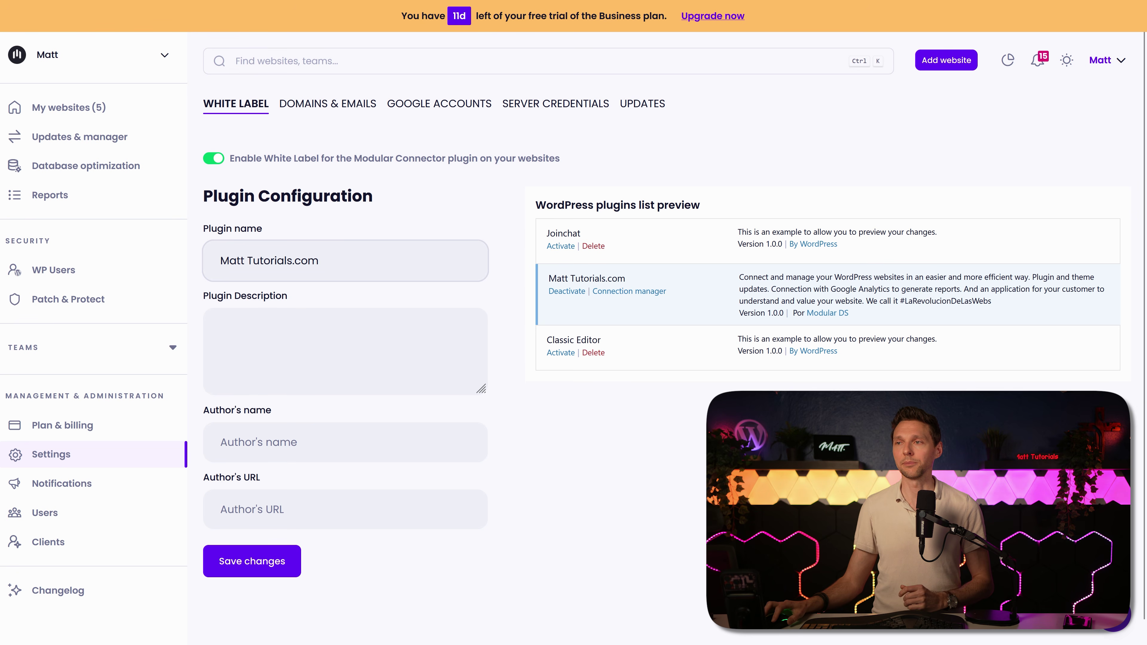
# Step: Fill in the plugin description, author's name and author's URL for the white-labelled plugin
pyautogui.click(282, 379)
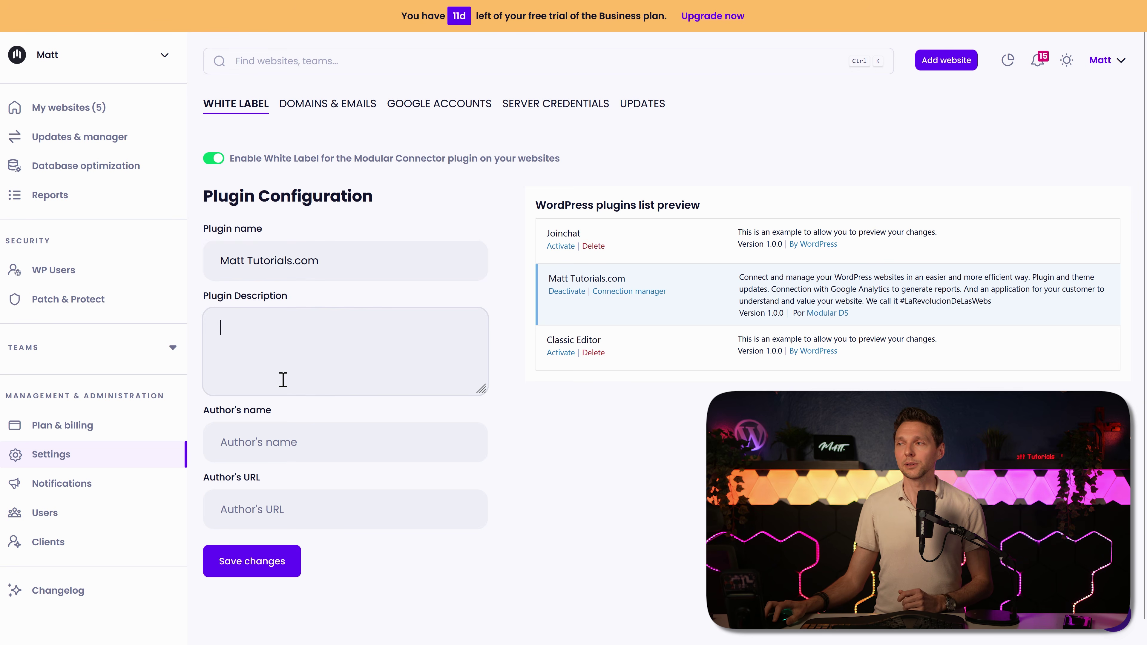
pyautogui.write("This plugin handles your monthly maintenance service and monitoring. Keep this one enabled to make sure we can keep everything save and oh yeah, don't forget to Like 👍 and subscribe 😝")
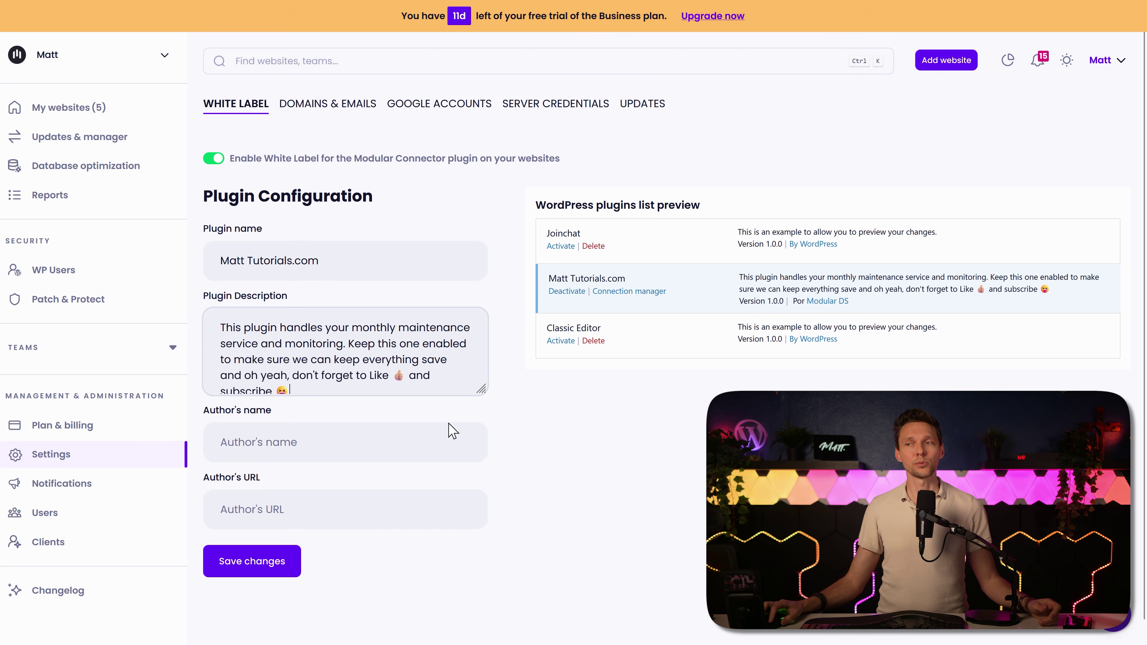
pyautogui.click(379, 440)
pyautogui.press('Down')
pyautogui.press('Return')
pyautogui.doubleClick(263, 436)
pyautogui.click(359, 502)
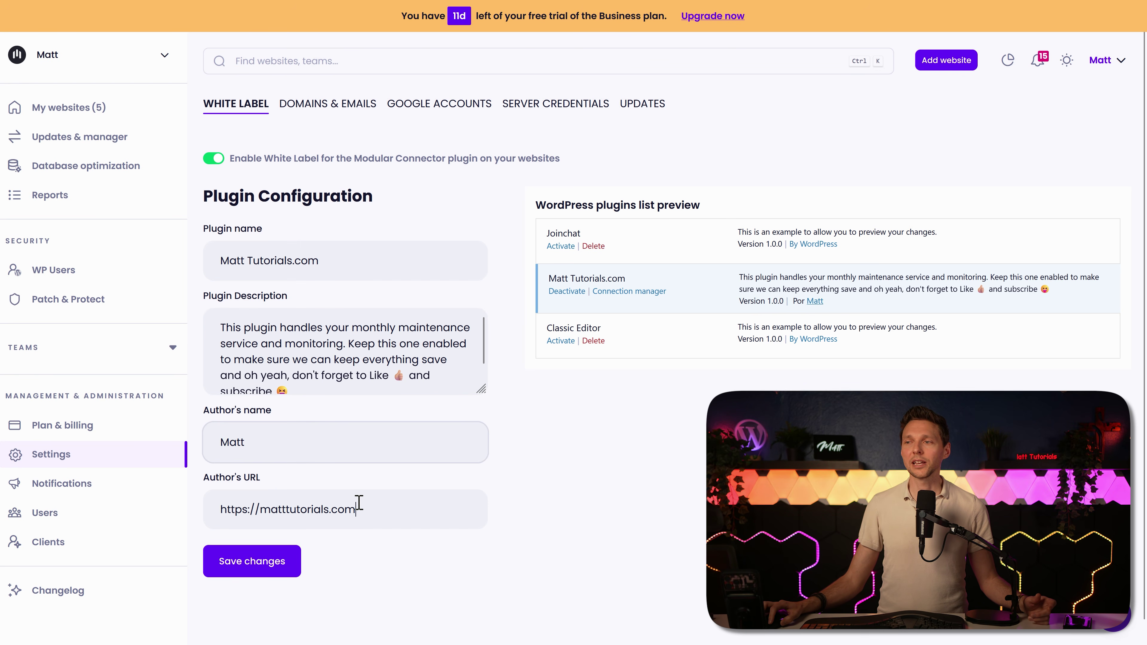
pyautogui.click(256, 507)
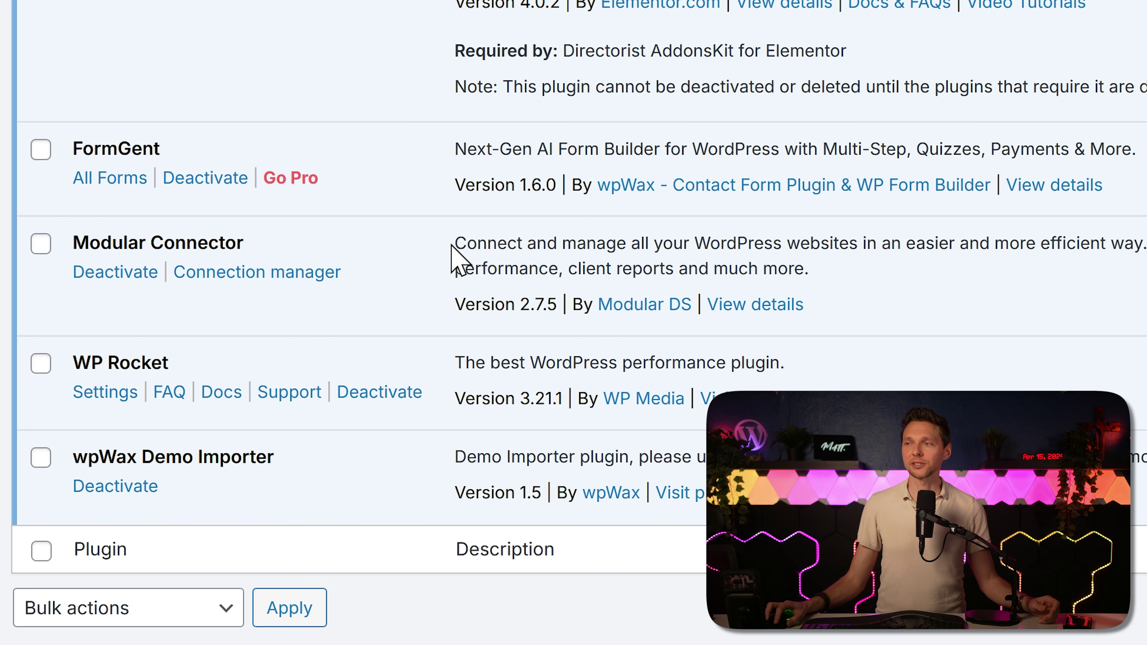
pyautogui.moveTo(467, 246); pyautogui.dragTo(857, 271)
pyautogui.click(858, 271)
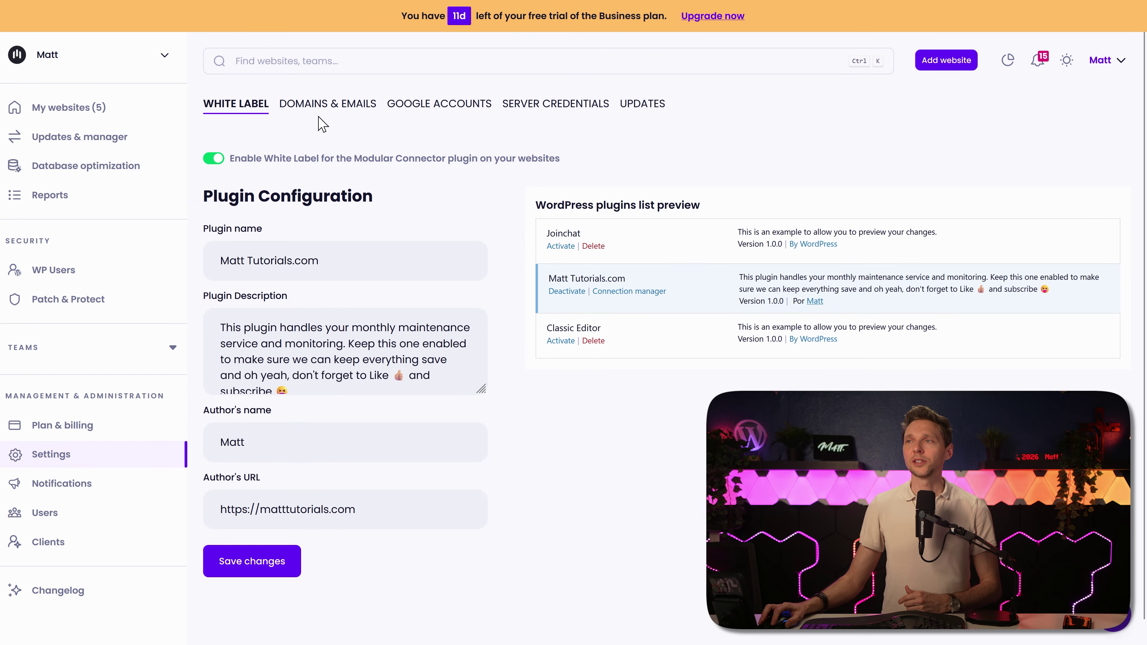
# Step: Add matttutorials.com as a custom sending domain under Domains & Emails to get its DNS records
pyautogui.click(321, 111)
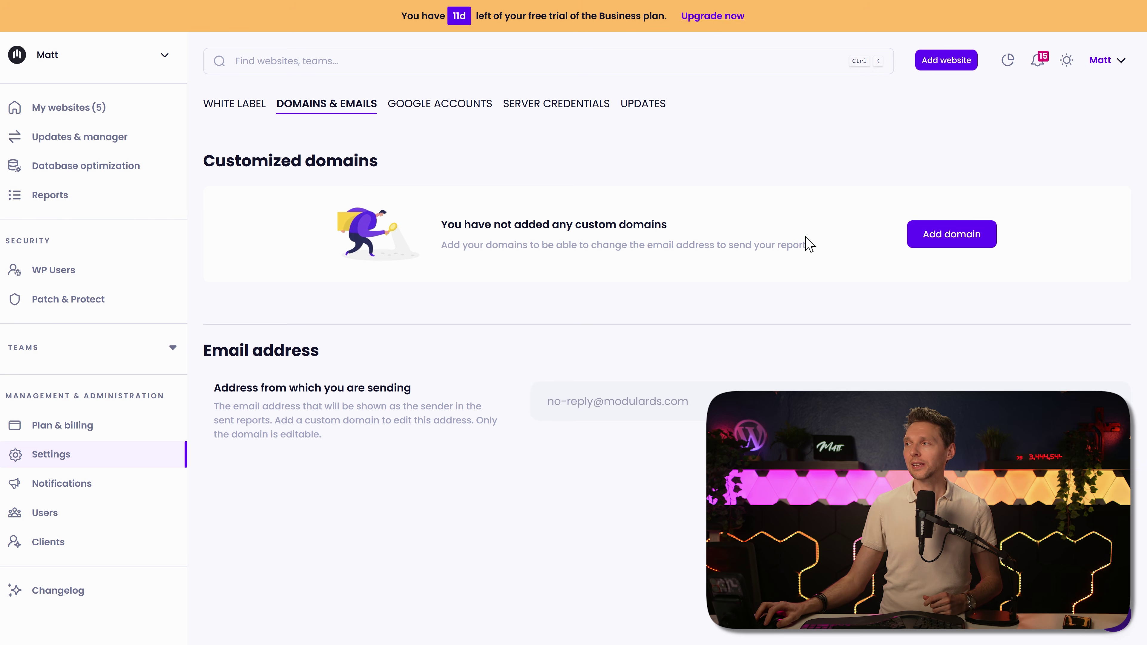
pyautogui.click(969, 238)
pyautogui.click(536, 317)
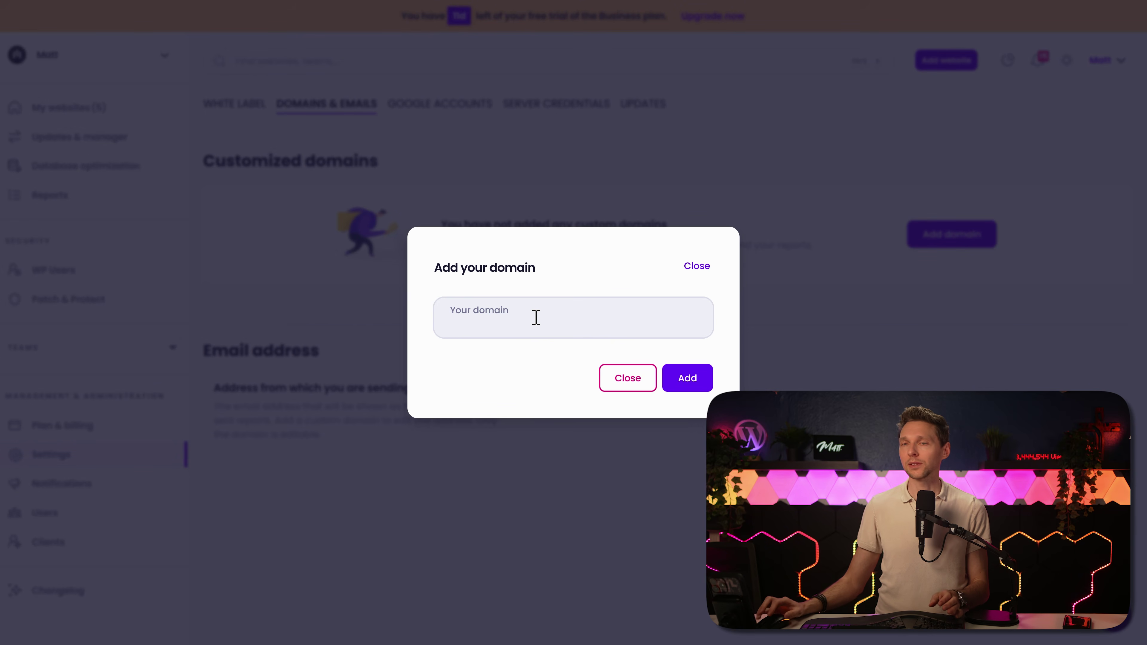
pyautogui.write('matttutorials.com')
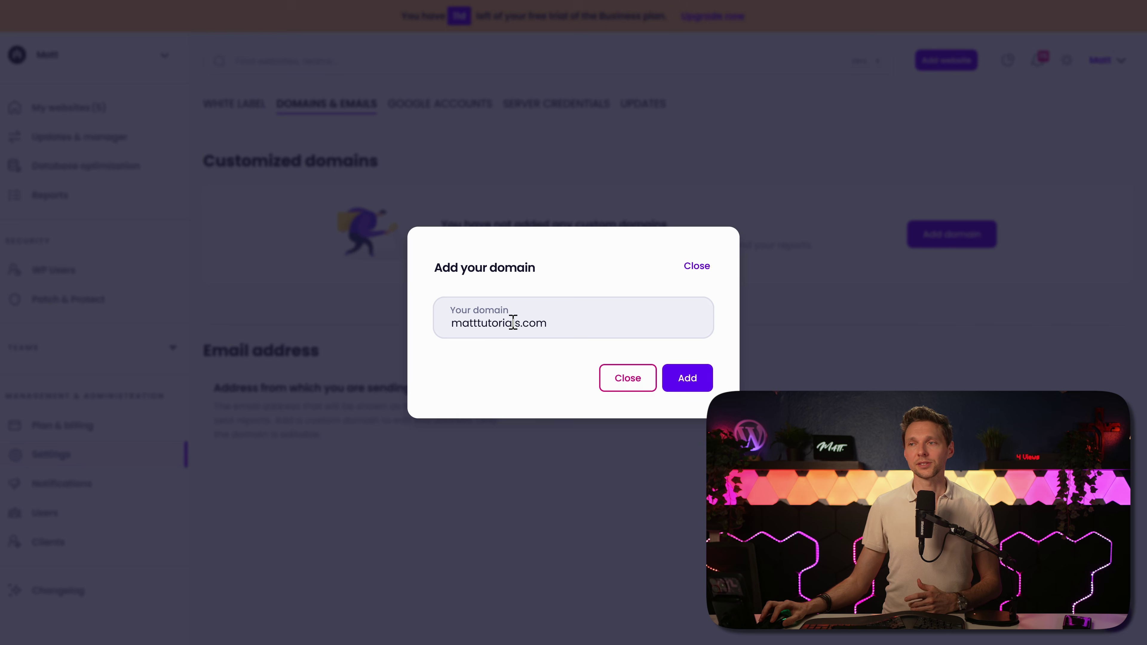
pyautogui.click(698, 385)
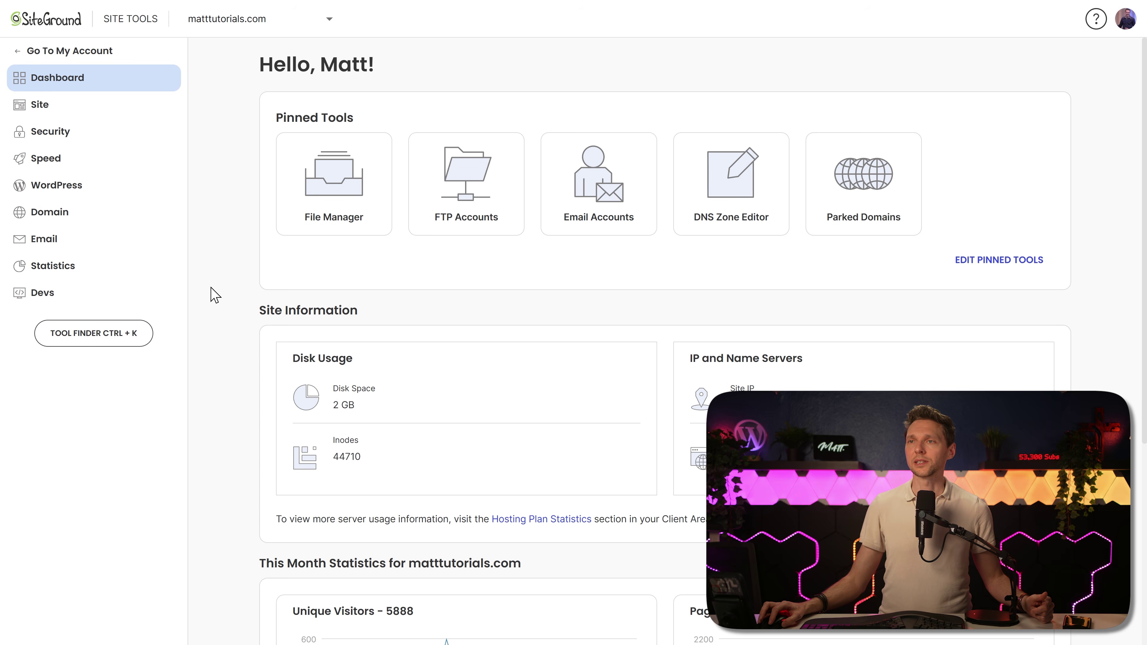
# Step: In SiteGround's DNS Zone Editor, create a CNAME record with the first DKIM entry's name and target
pyautogui.click(50, 211)
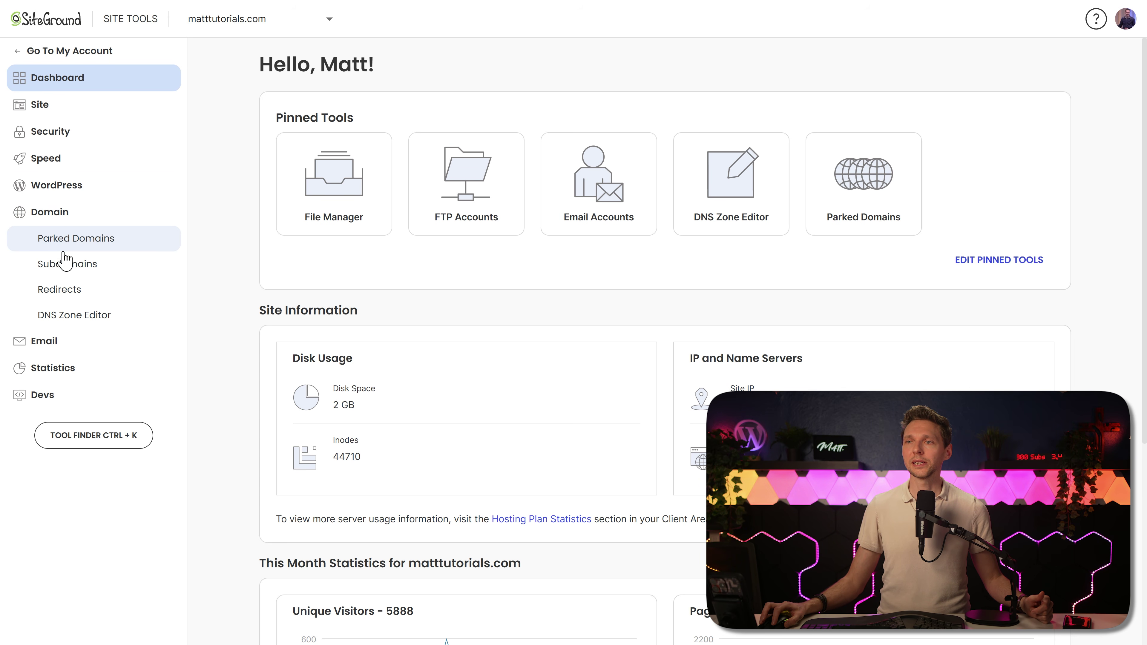
pyautogui.click(70, 317)
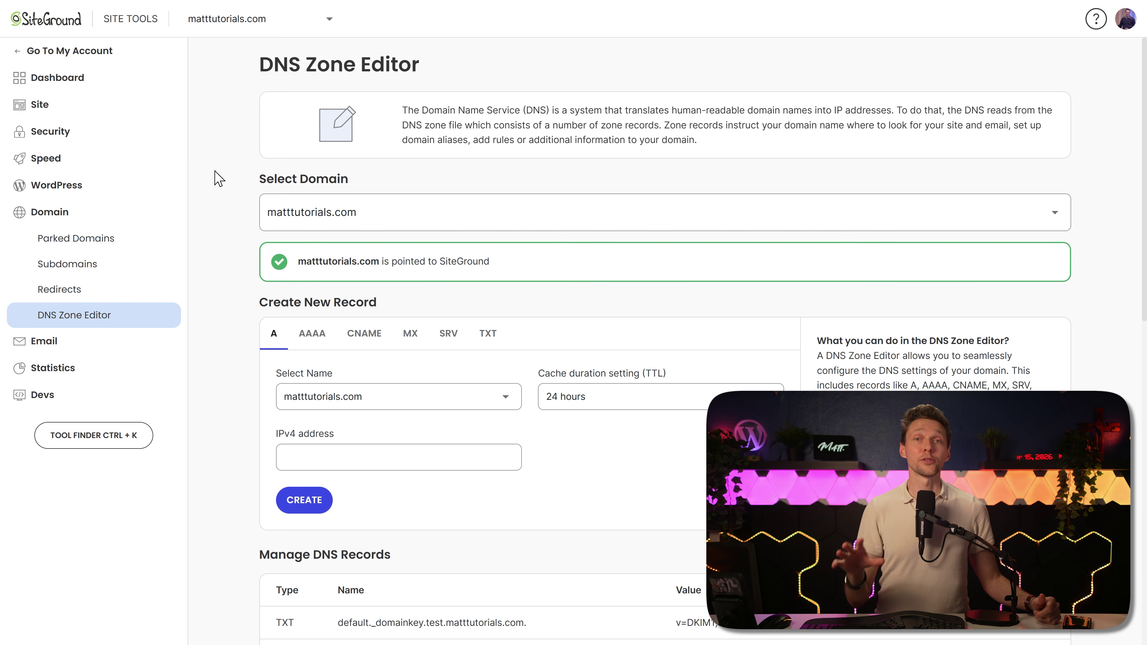
pyautogui.middleClick(535, 136)
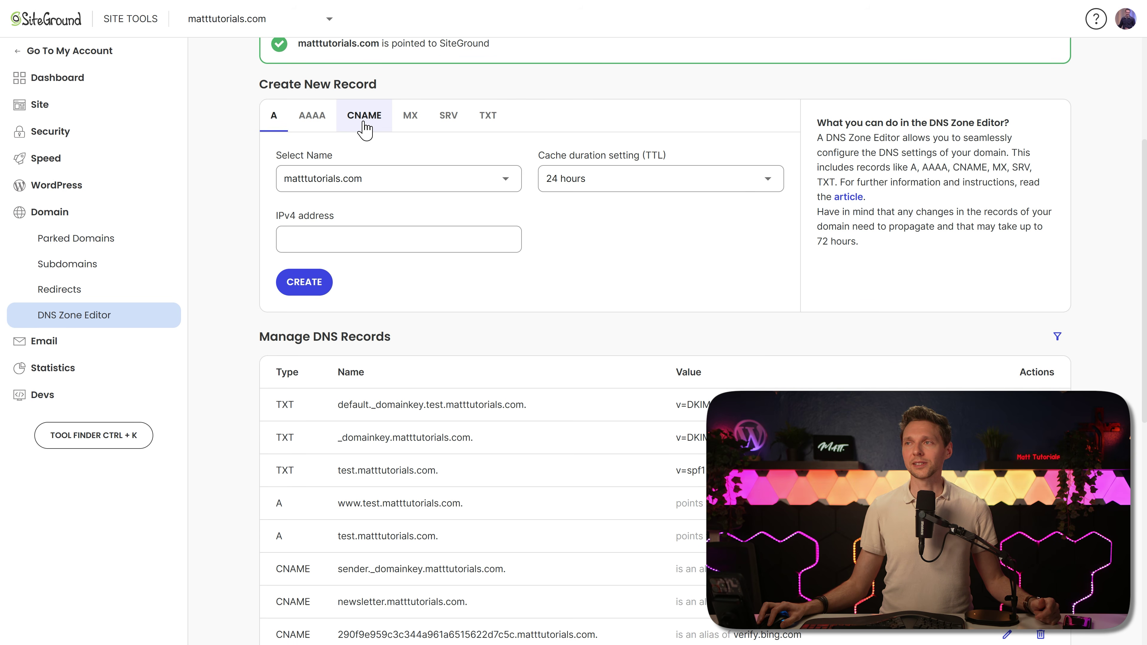
pyautogui.click(364, 116)
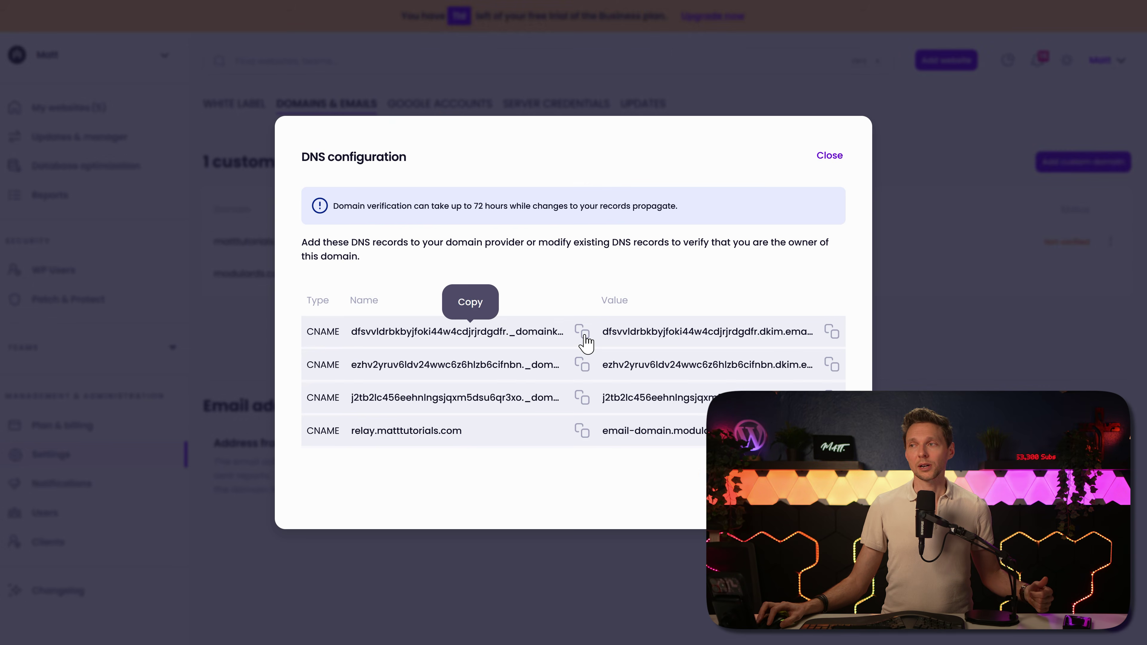
pyautogui.click(582, 337)
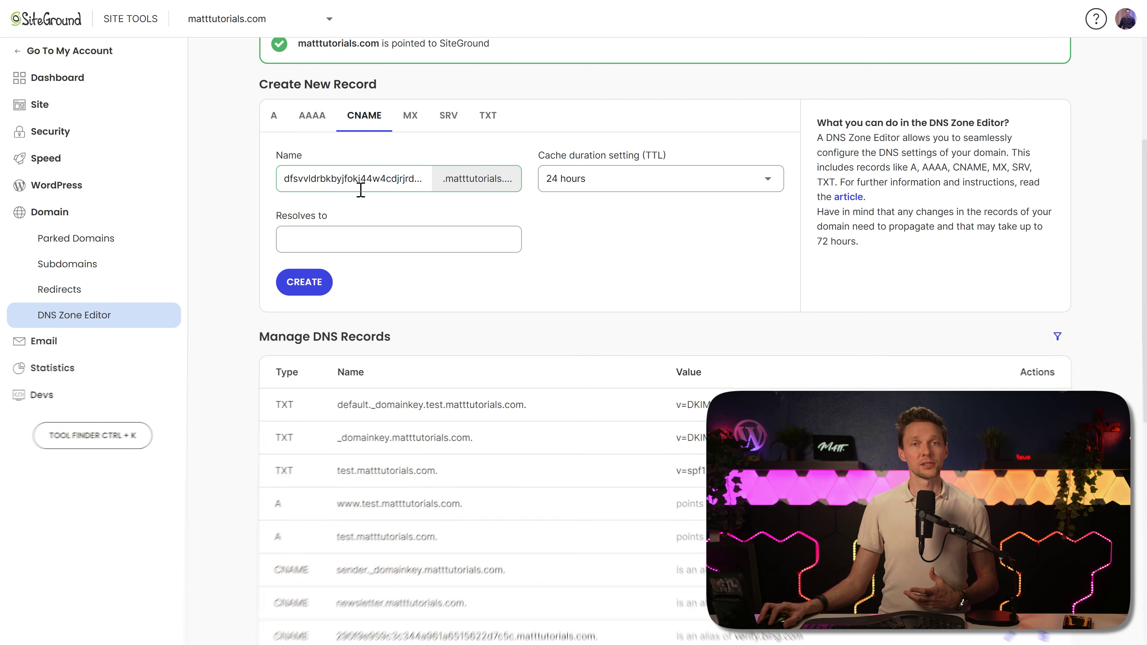
pyautogui.click(423, 239)
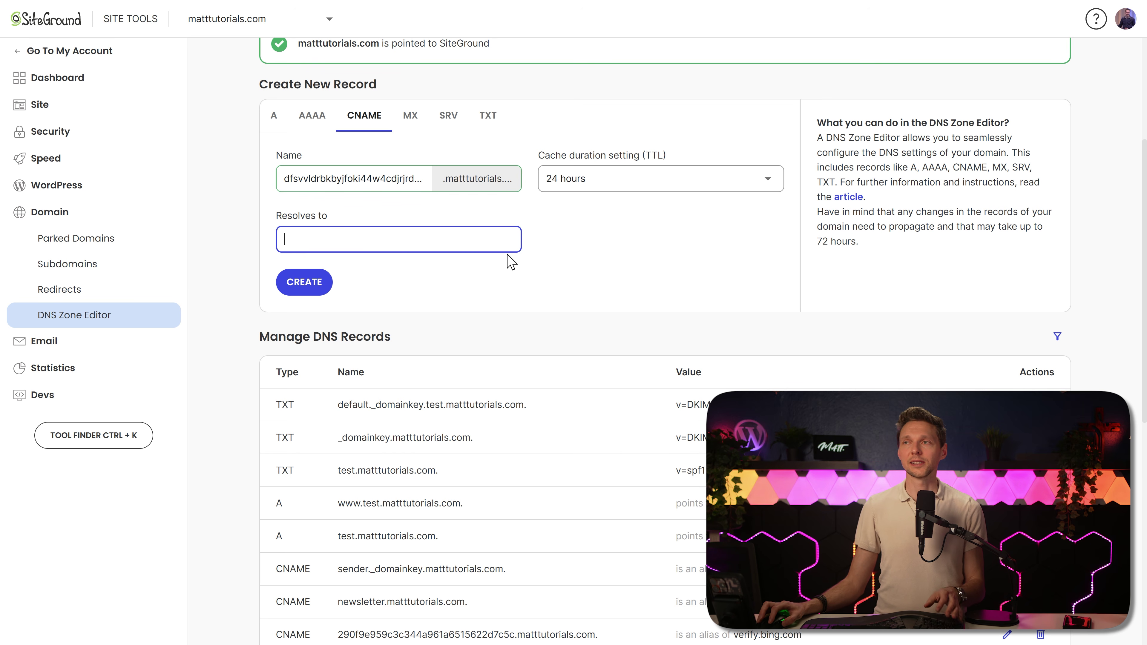
pyautogui.hotkey('ctrl', 'v')
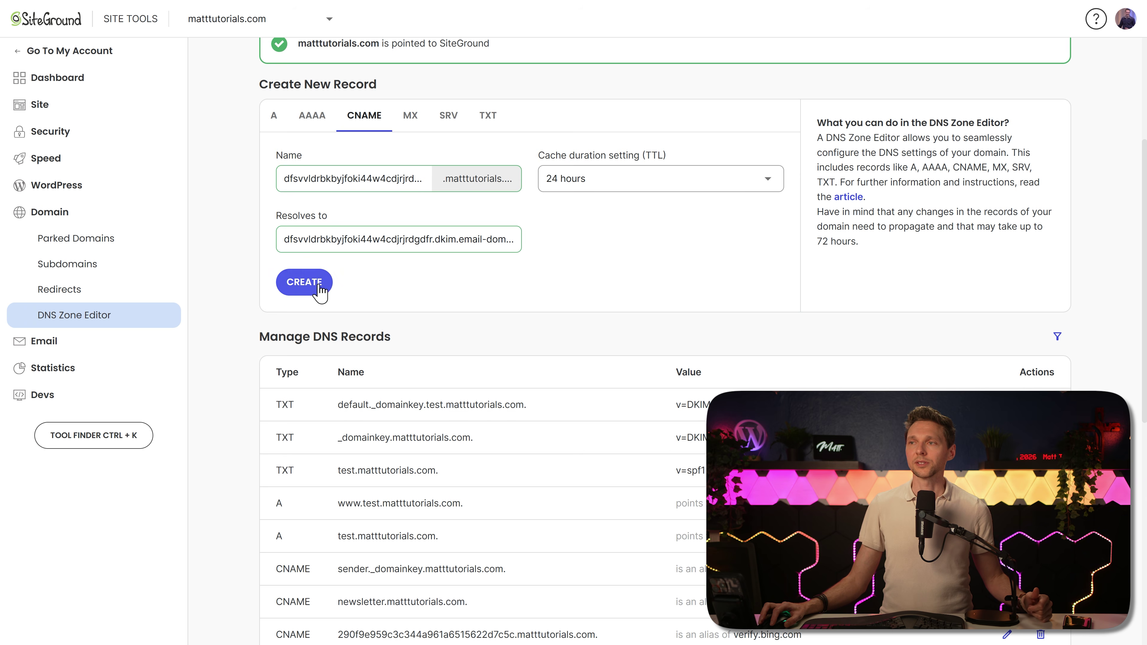
pyautogui.click(307, 284)
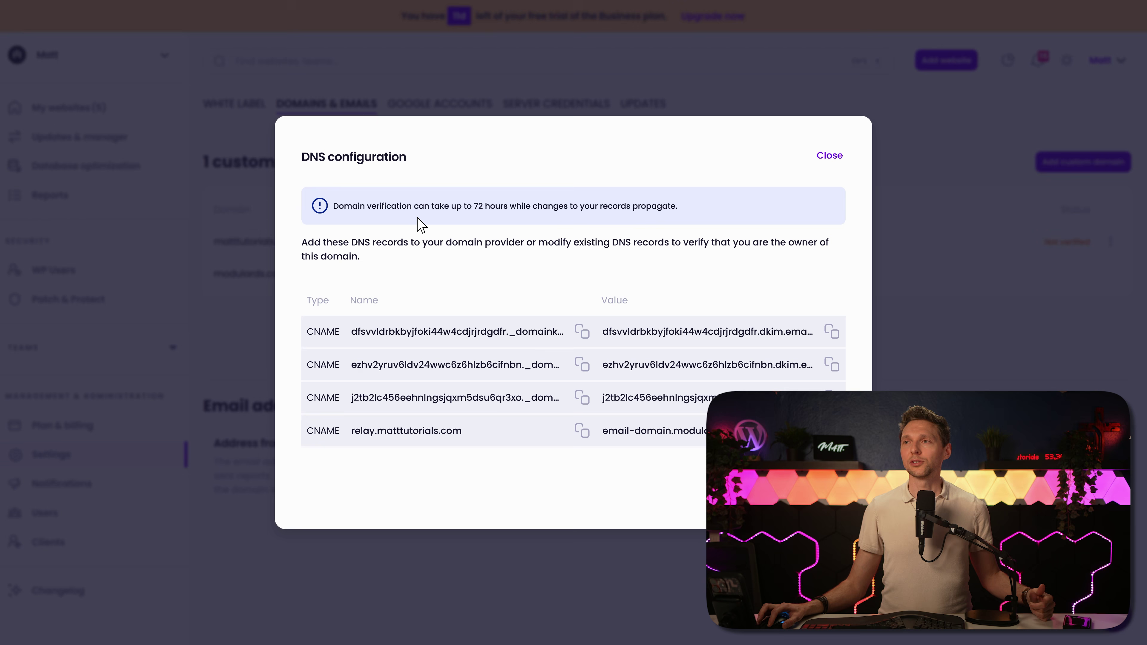
# Step: Read the DNS propagation warning, then close the DNS configuration dialog
pyautogui.moveTo(377, 201); pyautogui.dragTo(695, 218)
pyautogui.click(695, 218)
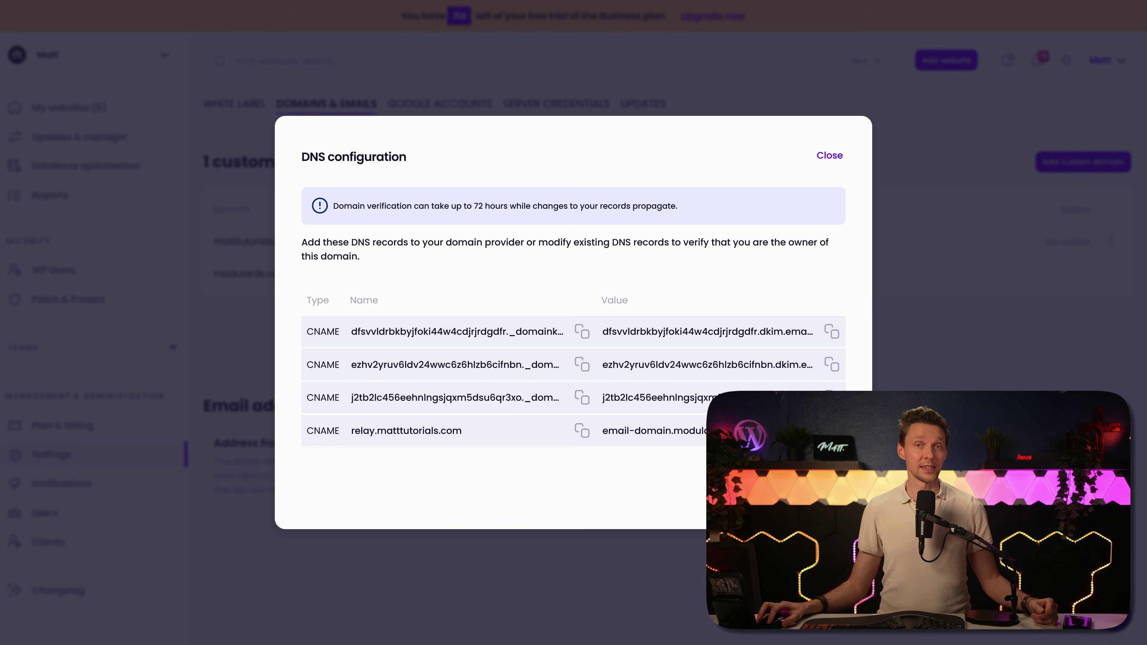
pyautogui.press('Escape')
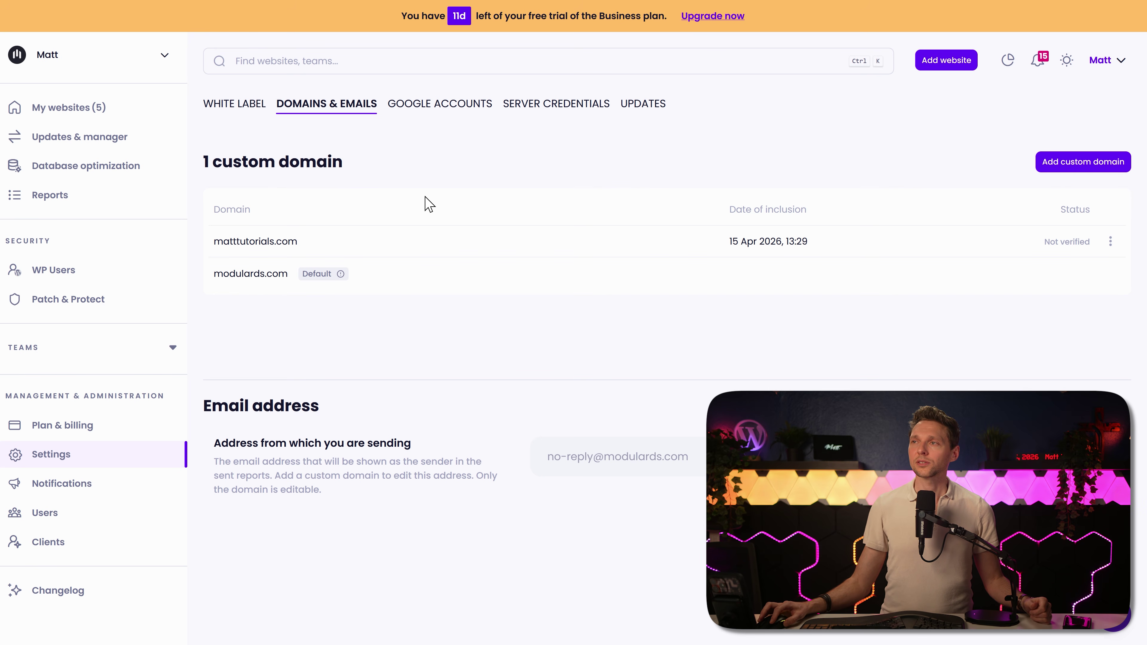
# Step: Begin connecting a Google account from the Google Accounts settings tab
pyautogui.click(433, 108)
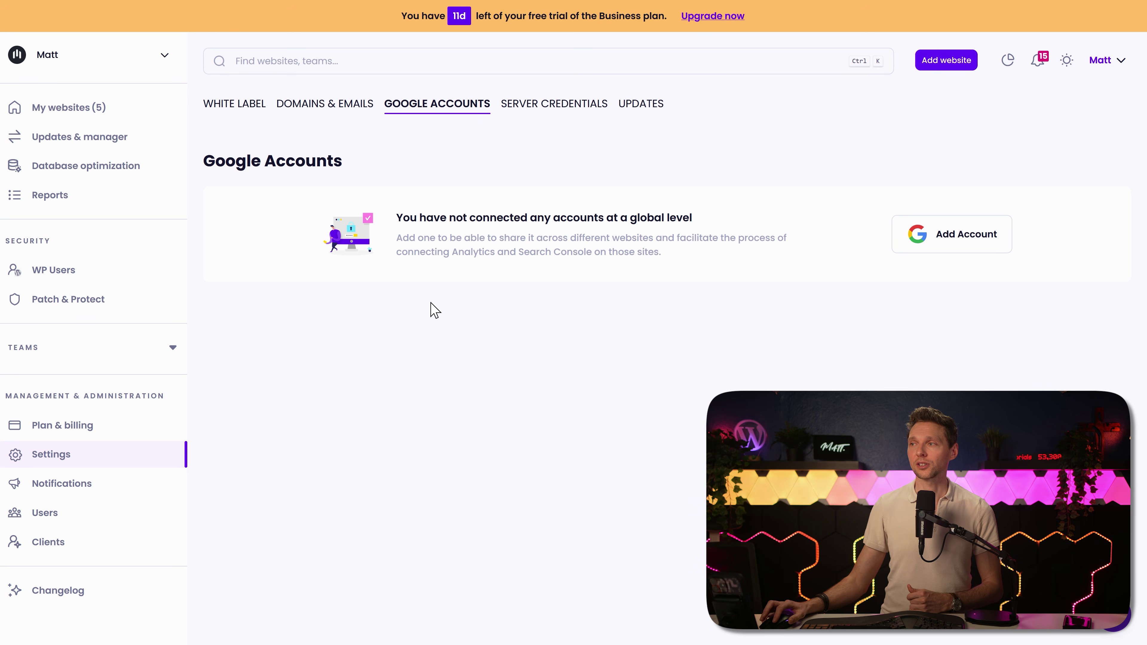
pyautogui.click(959, 249)
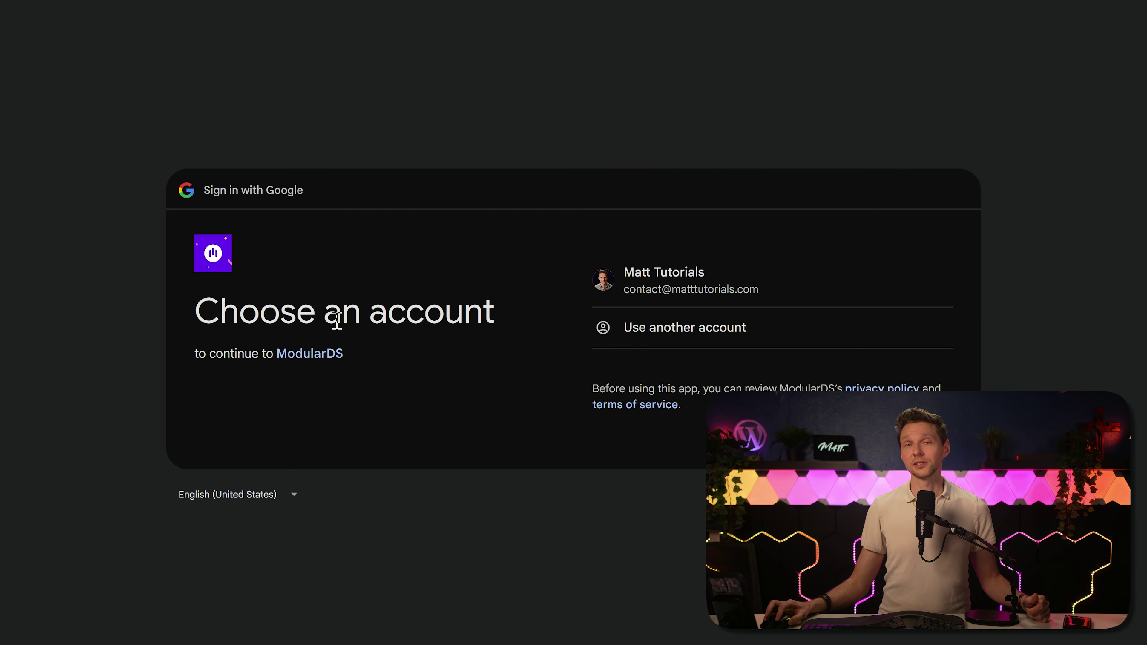
# Step: Sign in with another Google account, approve 2-Step Verification, and grant ModularDS all requested permissions
pyautogui.click(681, 331)
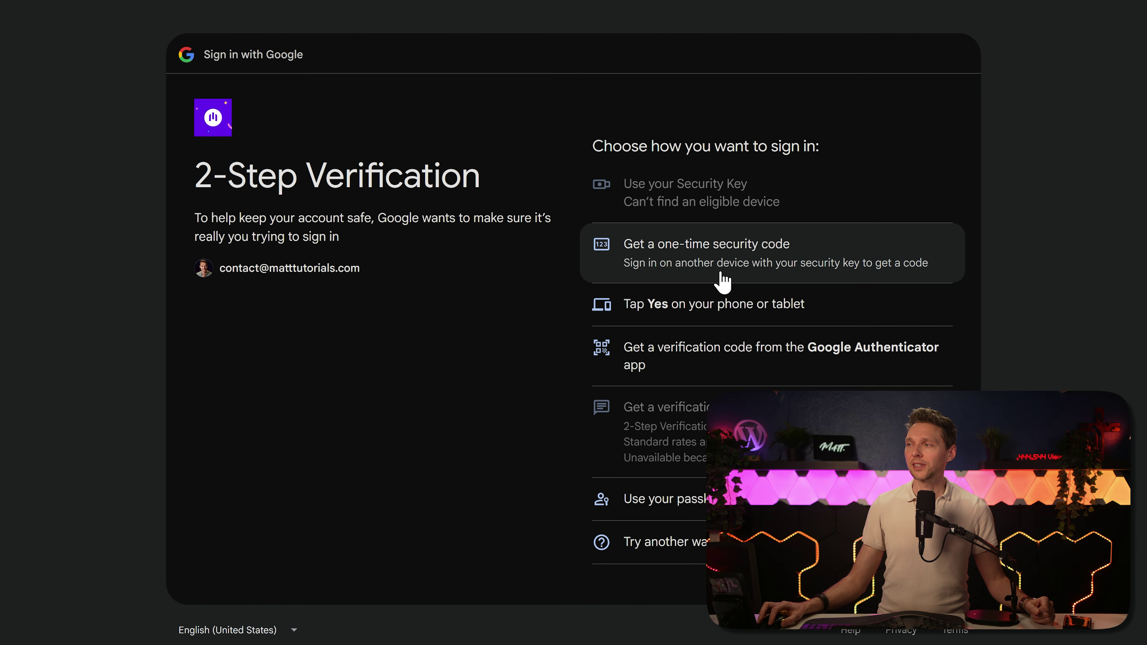
pyautogui.click(764, 308)
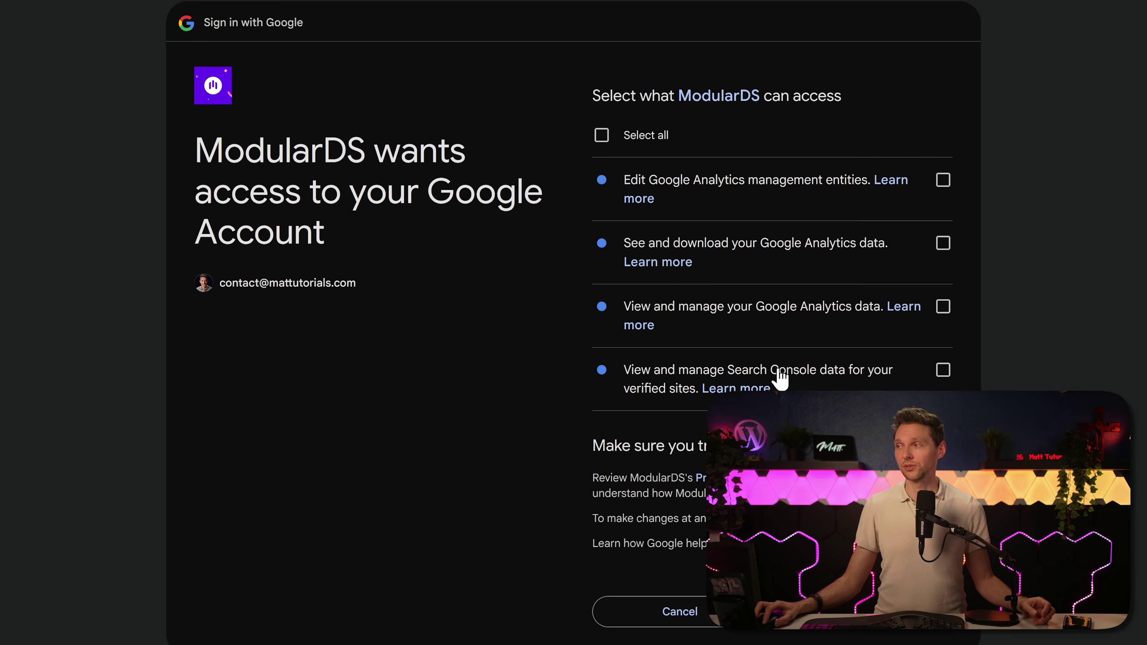
pyautogui.click(644, 144)
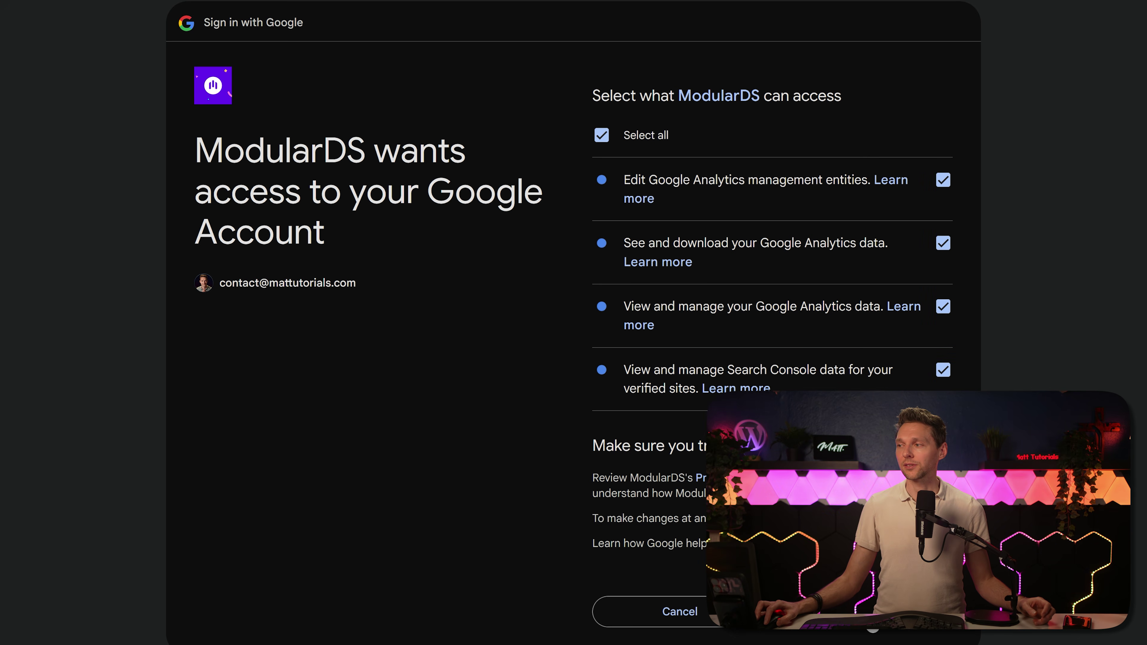
pyautogui.click(860, 611)
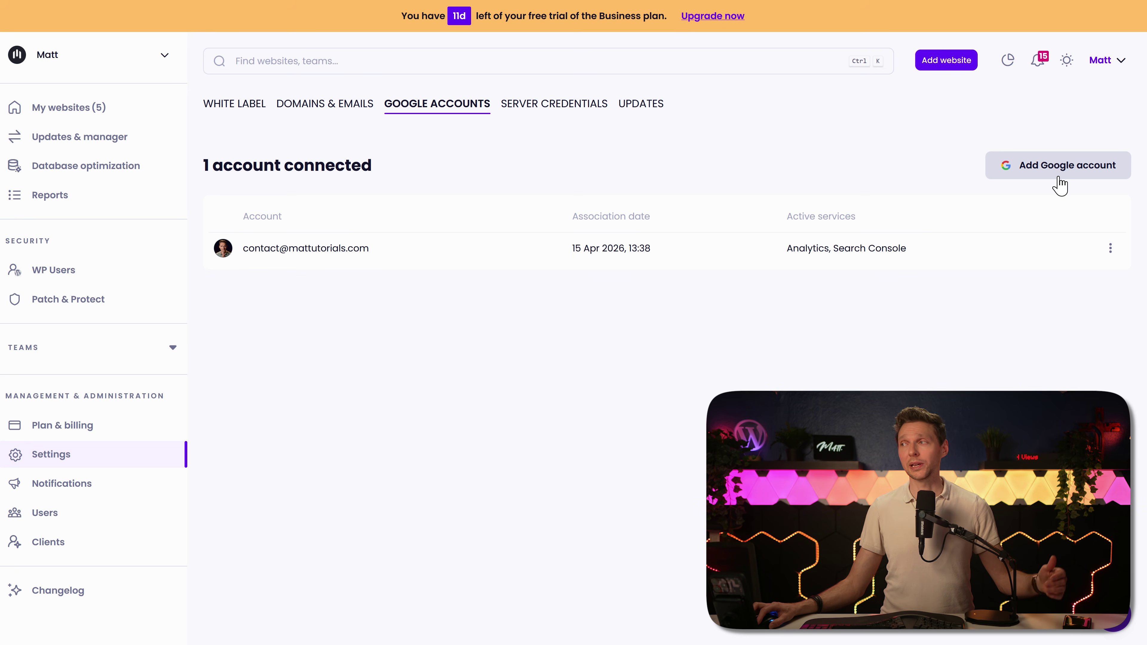
# Step: Check the connected Google account's options menu without changes, then view the Server Credentials settings
pyautogui.click(1110, 248)
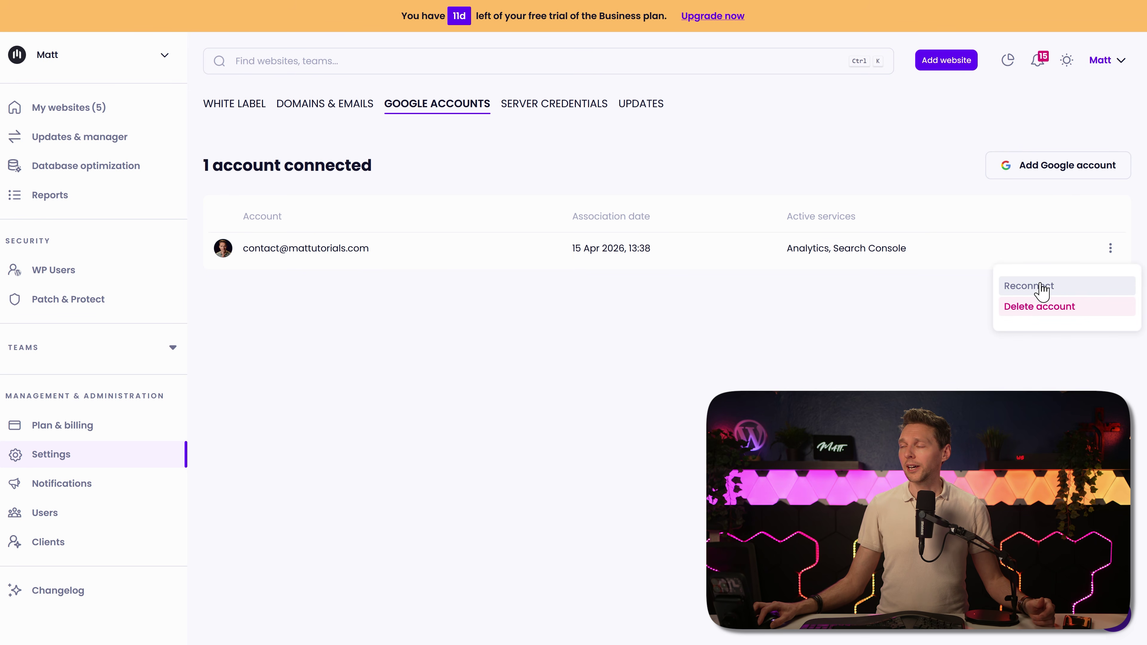
pyautogui.click(917, 305)
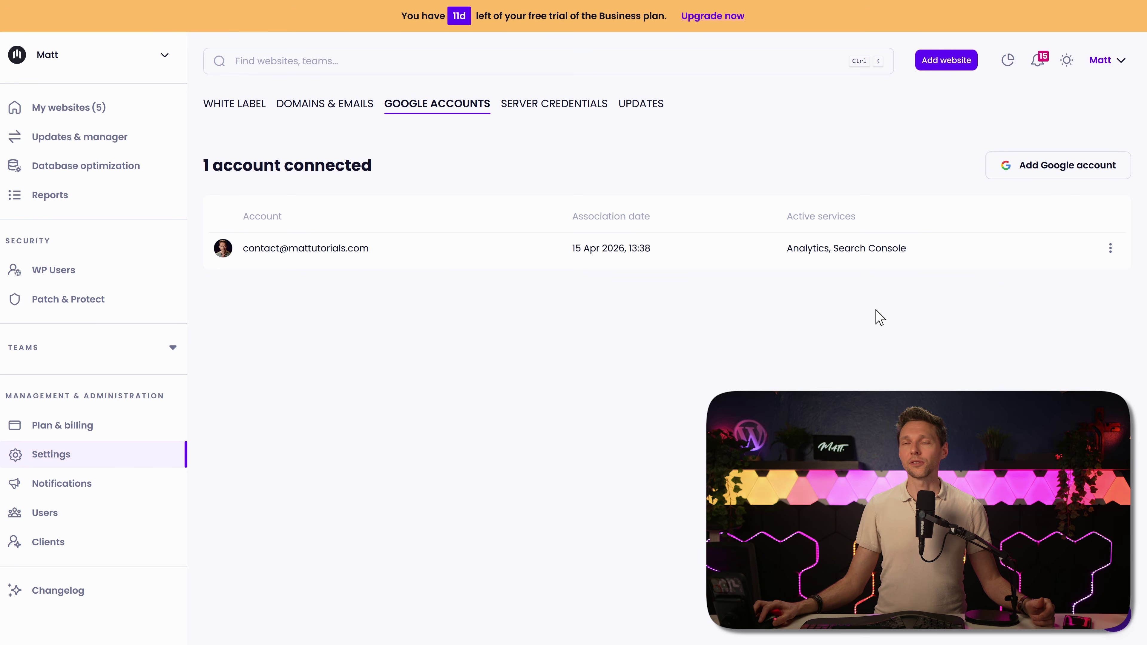
pyautogui.click(554, 111)
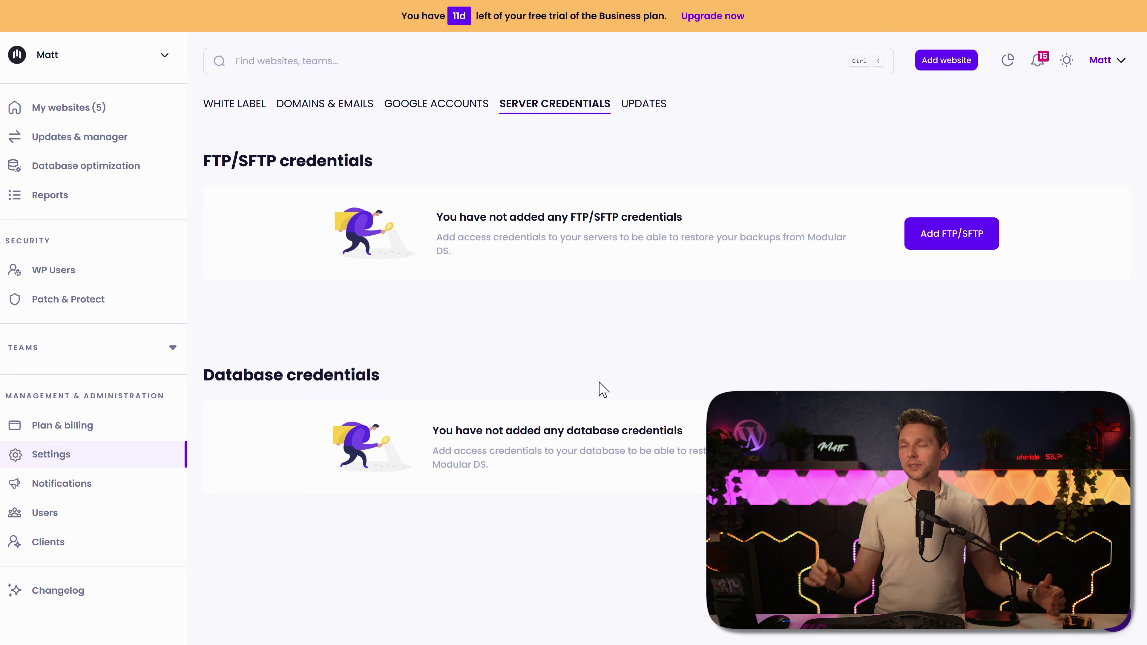
# Step: Add and verify FTP/SFTP credentials plus database credentials for DiviTutorial.website
pyautogui.click(962, 245)
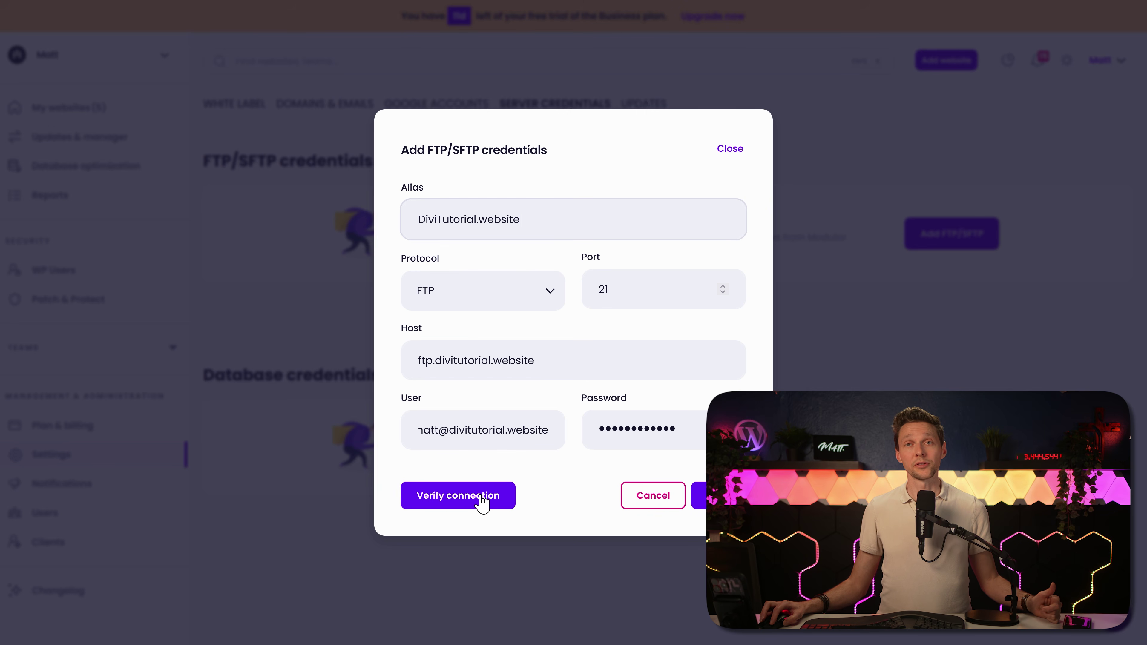
pyautogui.click(482, 501)
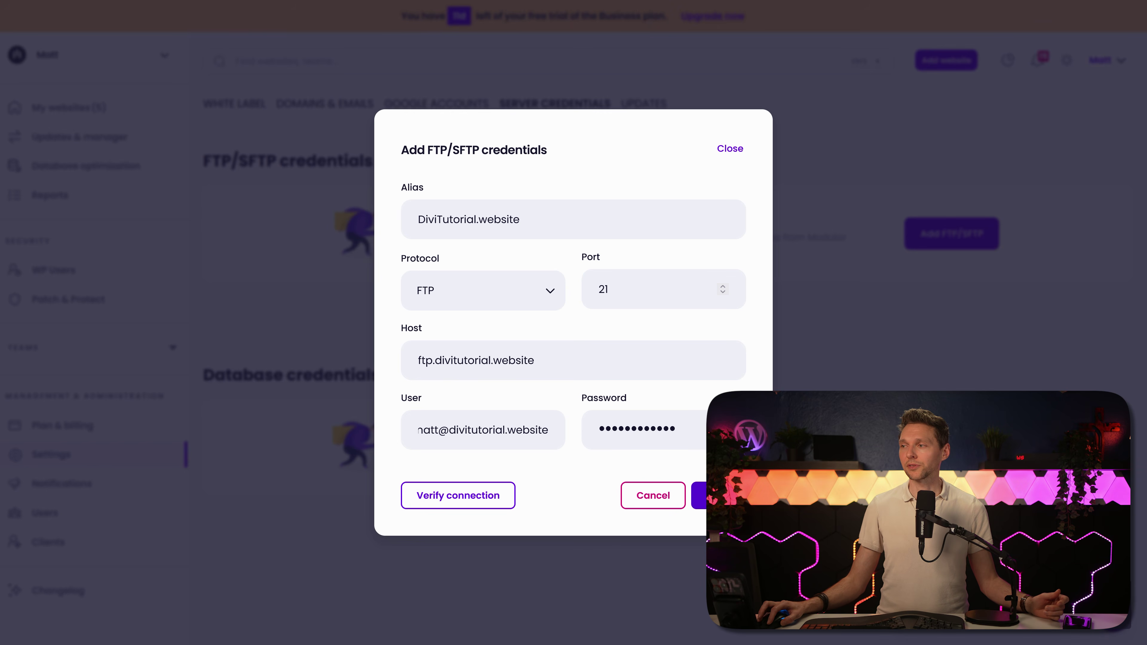
pyautogui.click(699, 495)
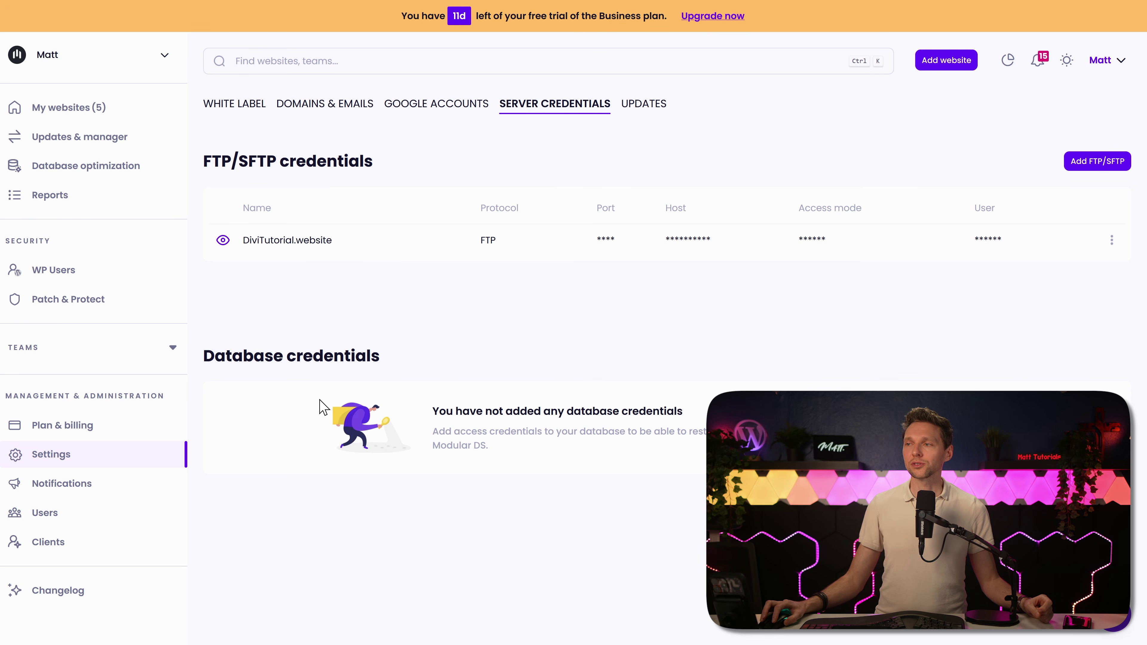
pyautogui.click(940, 428)
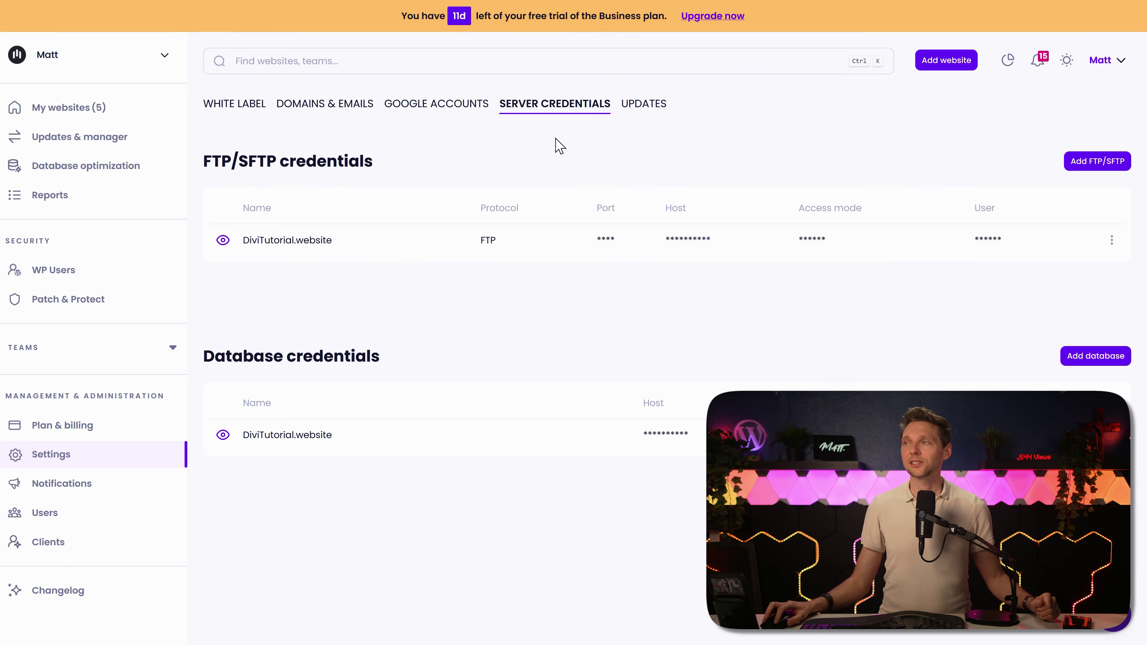
pyautogui.click(635, 108)
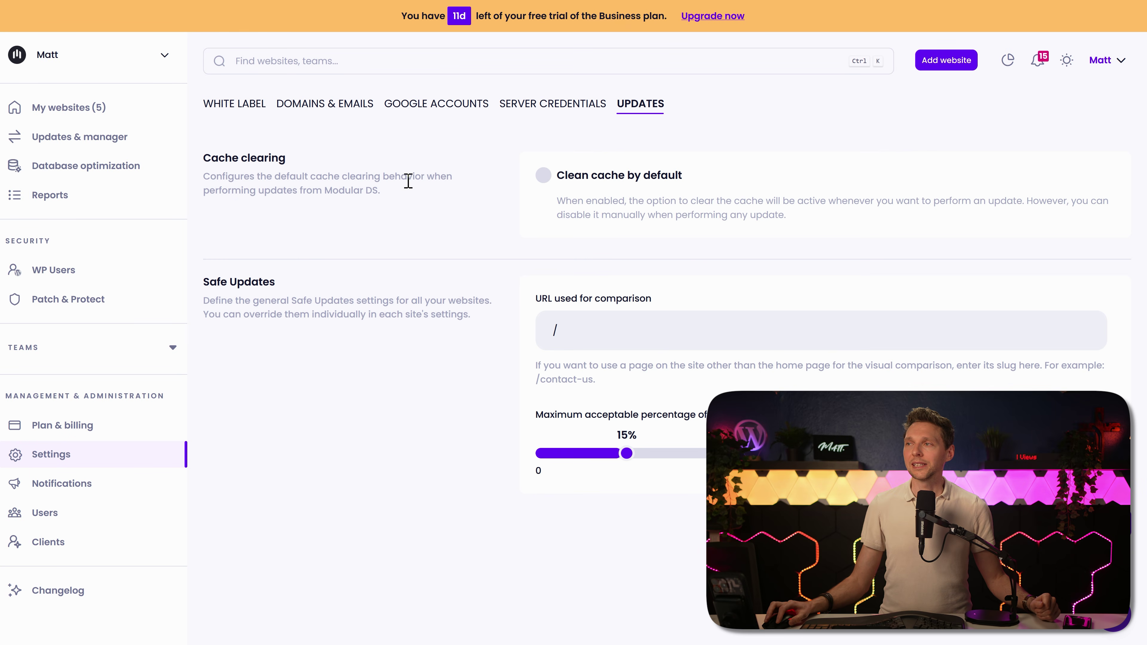
# Step: Enable 'Clean cache by default' for updates and select the comparison URL field
pyautogui.click(543, 176)
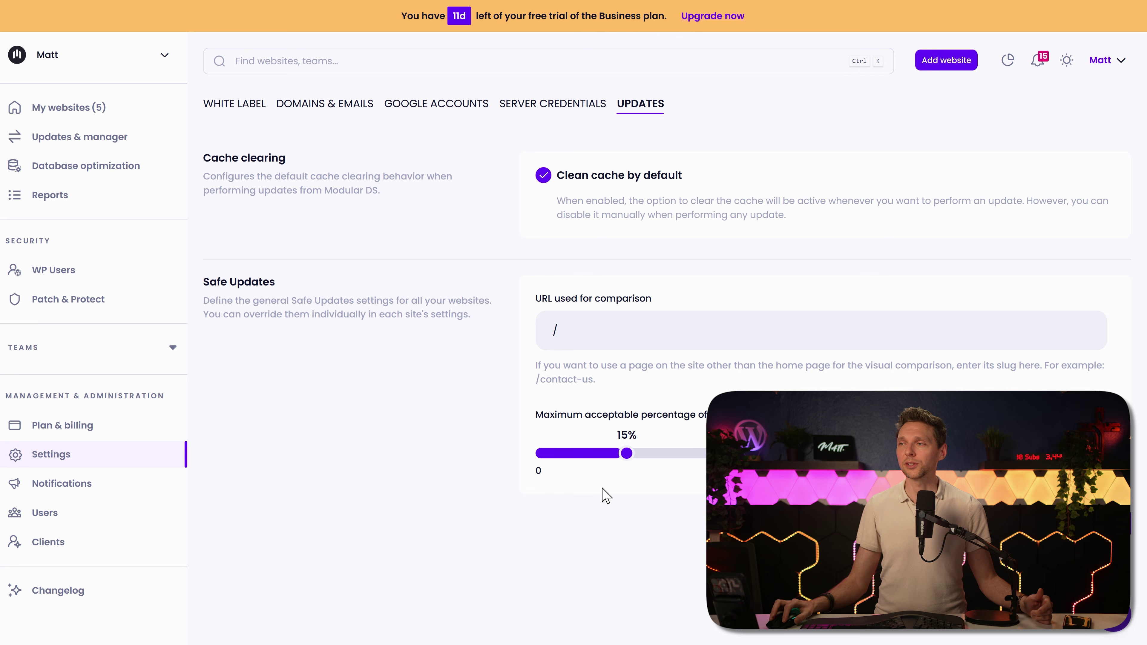
pyautogui.click(584, 342)
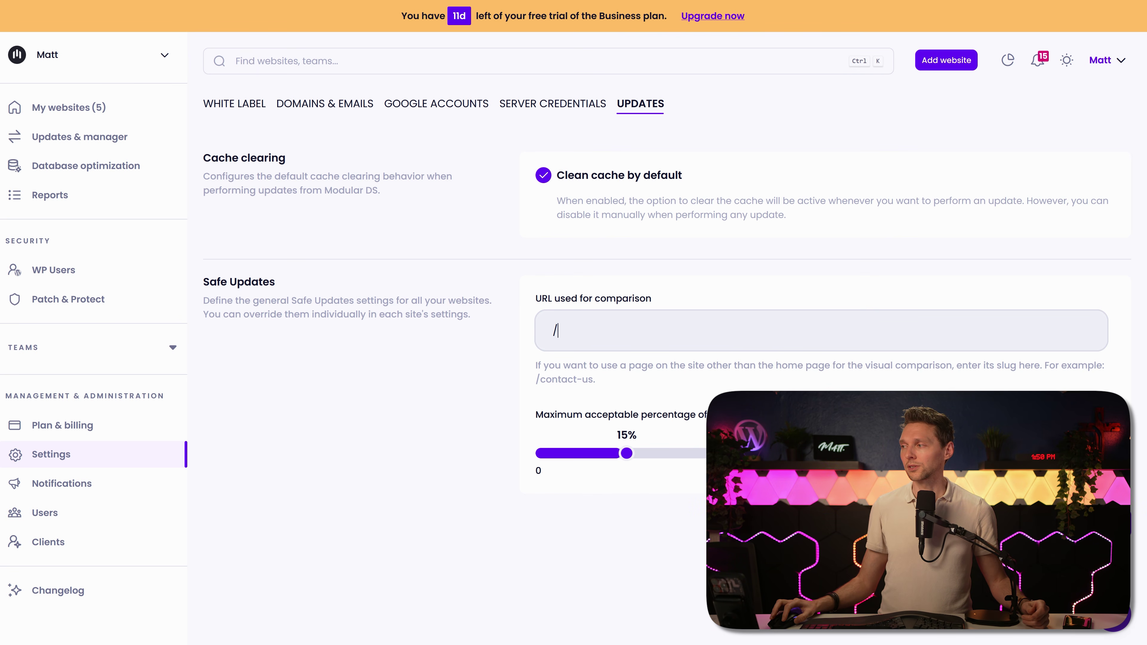
pyautogui.click(63, 482)
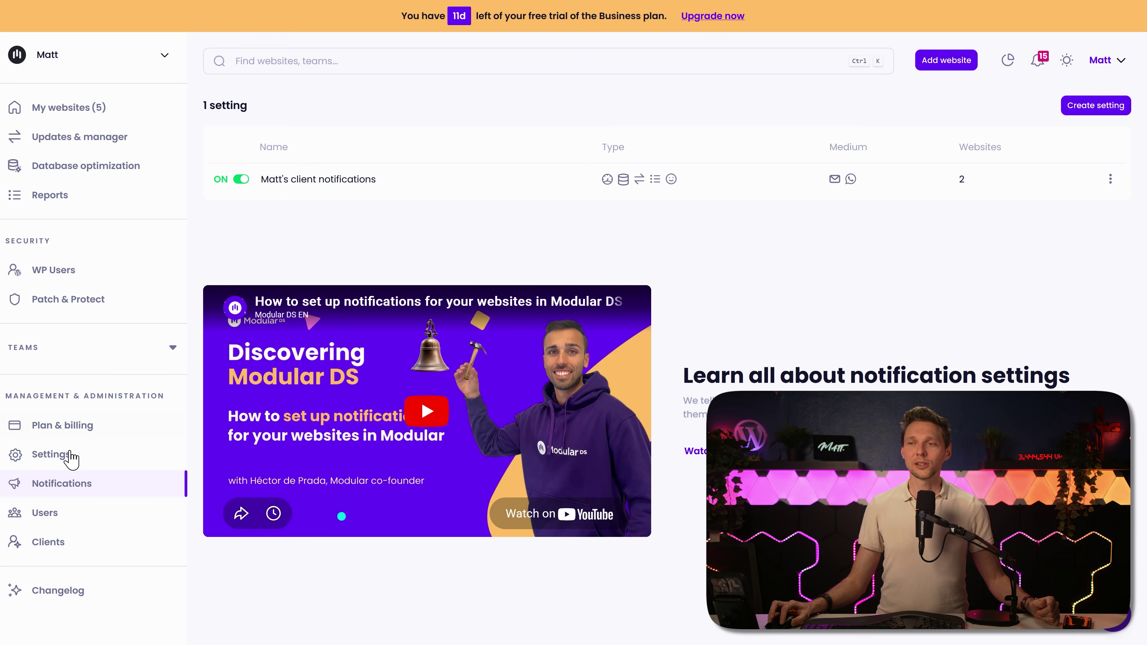
# Step: Start a user invitation with the invitee's e-mail address and the Collaborator role
pyautogui.click(56, 516)
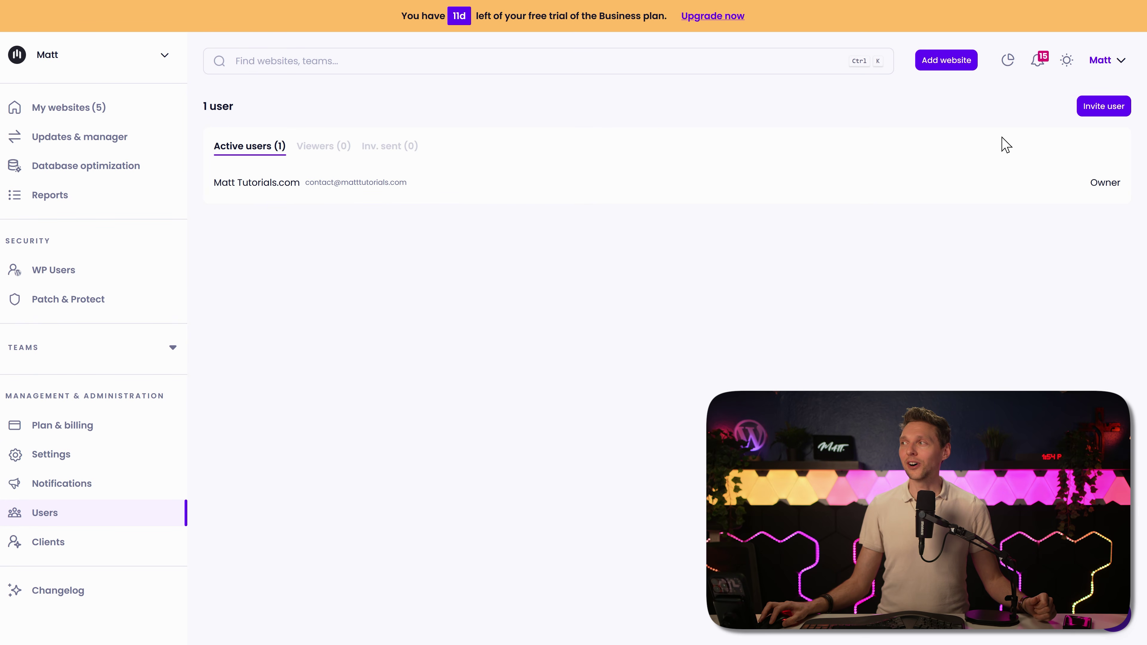
pyautogui.click(1108, 111)
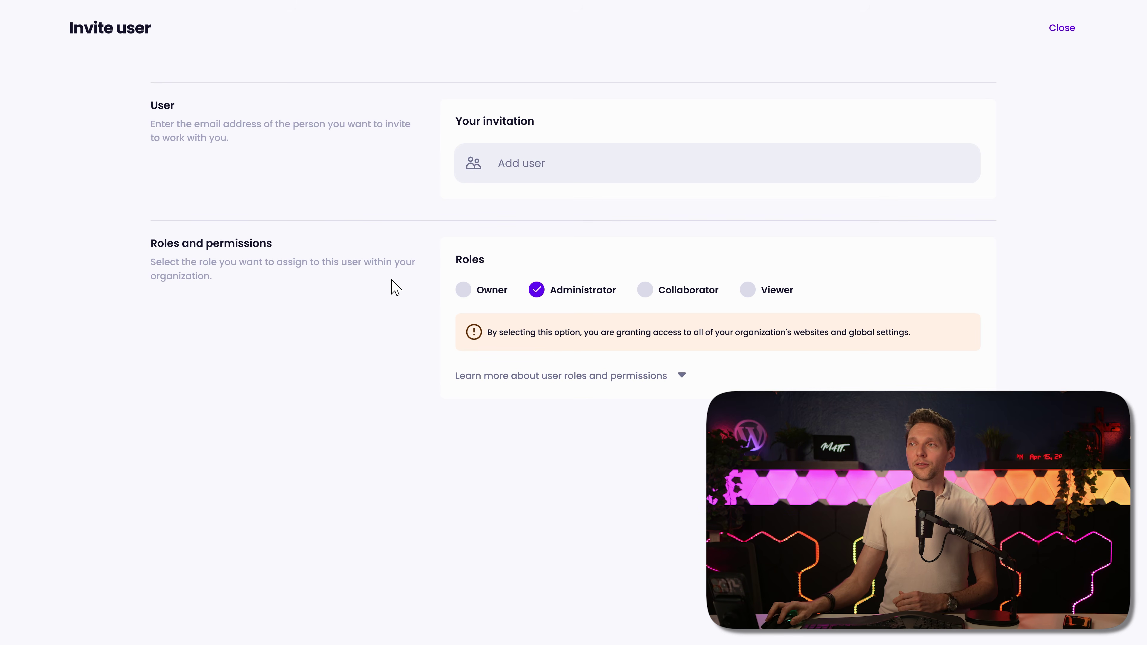
pyautogui.click(524, 172)
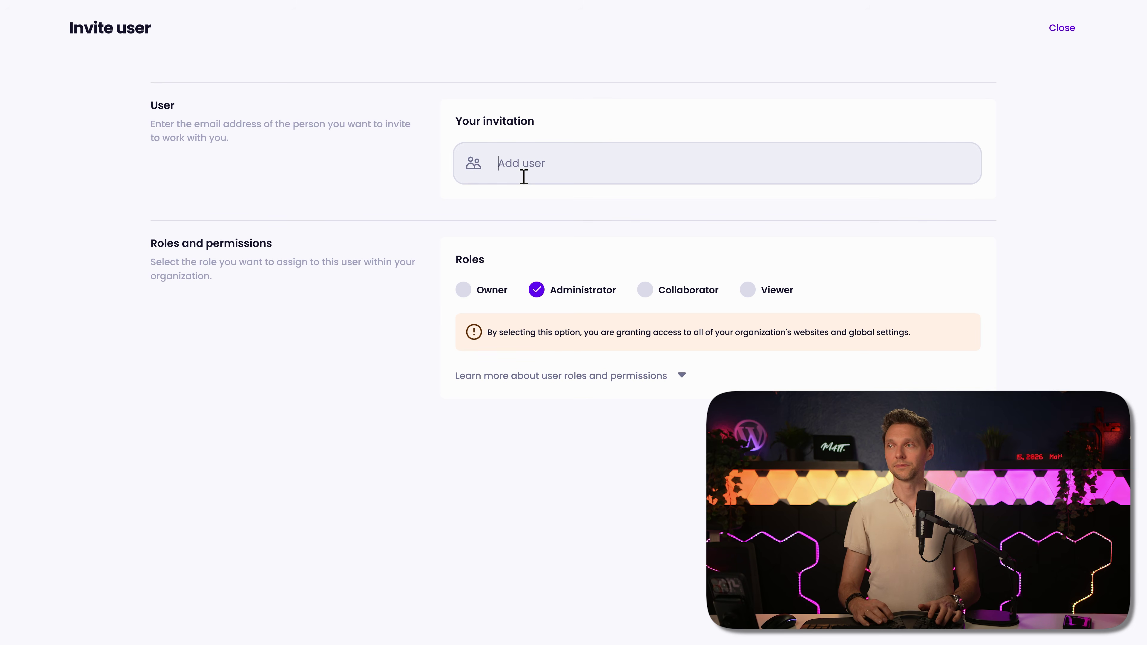
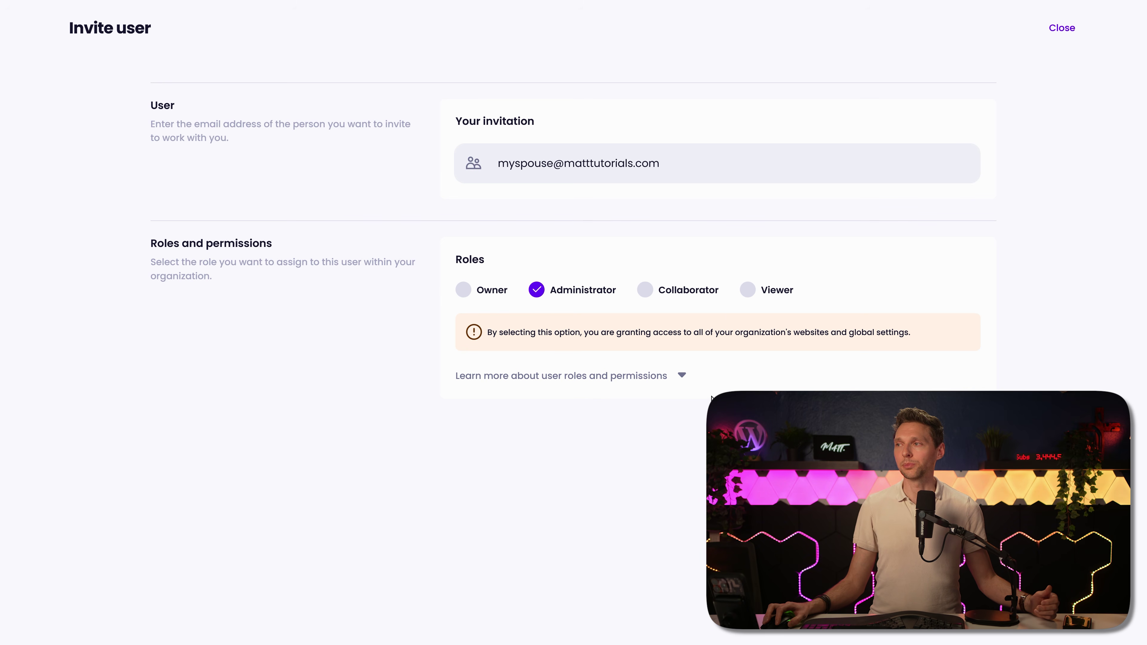
pyautogui.click(645, 290)
pyautogui.click(746, 220)
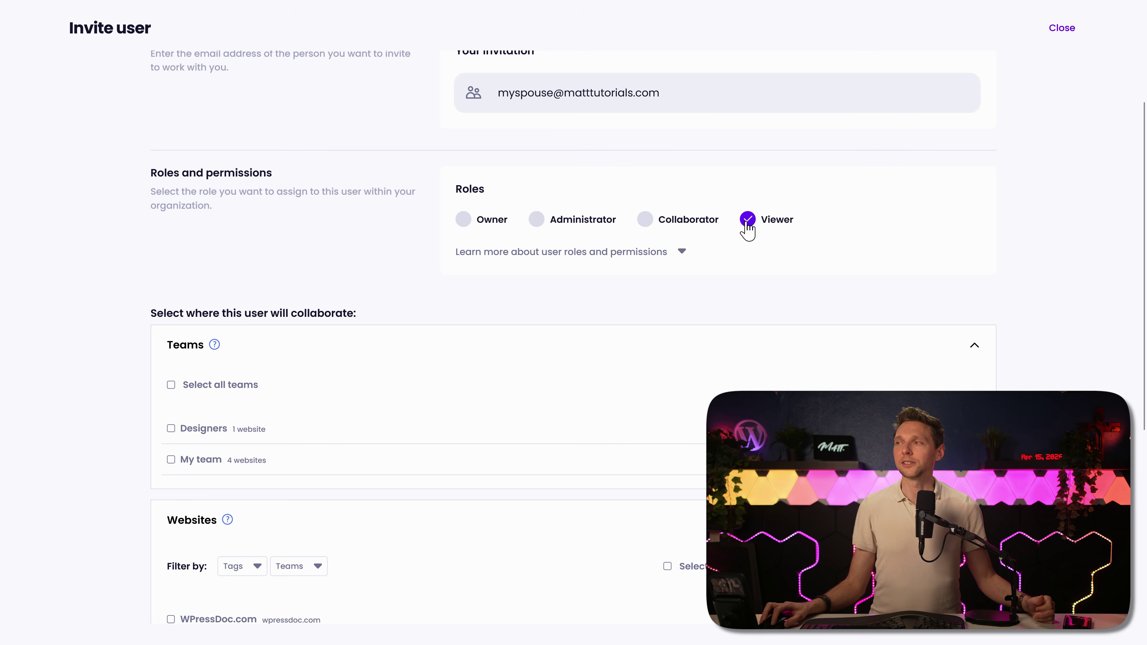
pyautogui.click(646, 220)
pyautogui.scroll(-4, 413, 274)
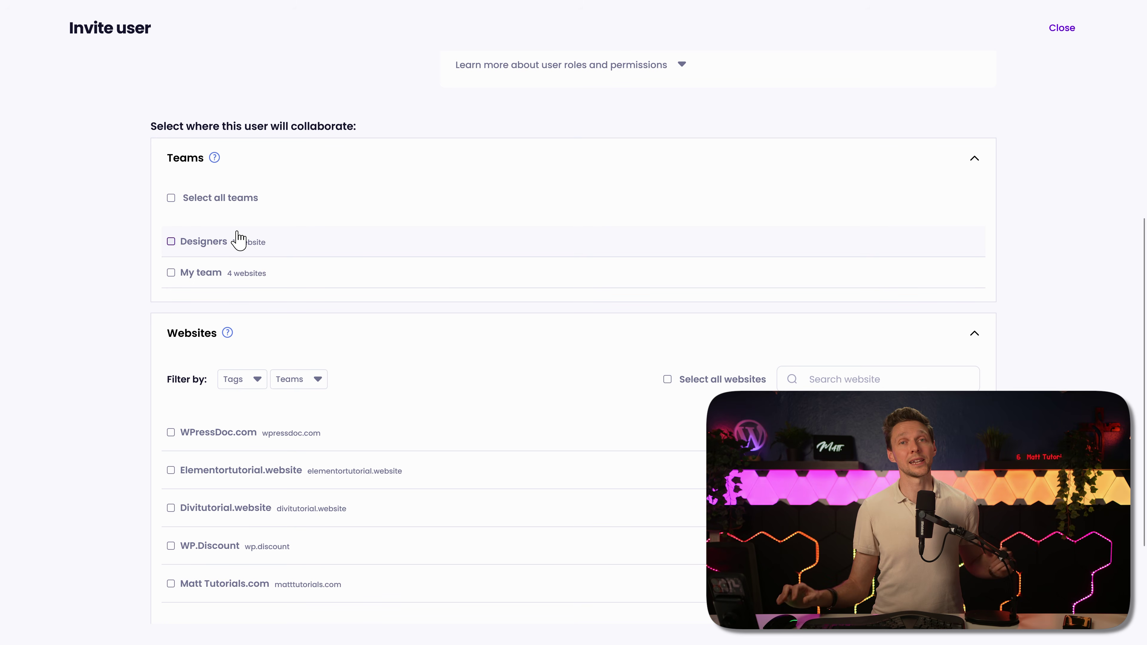
# Step: Grant the invitee access to Designers, Divitutorial.website and WP.Discount, then check sent invitations
pyautogui.click(192, 241)
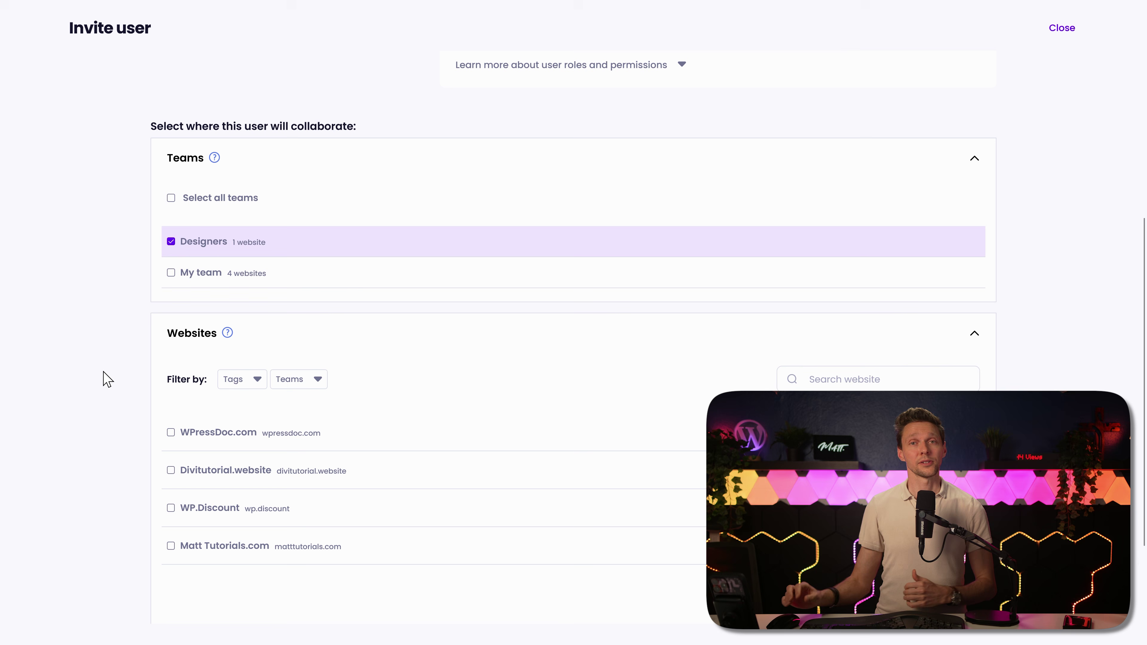
pyautogui.click(210, 476)
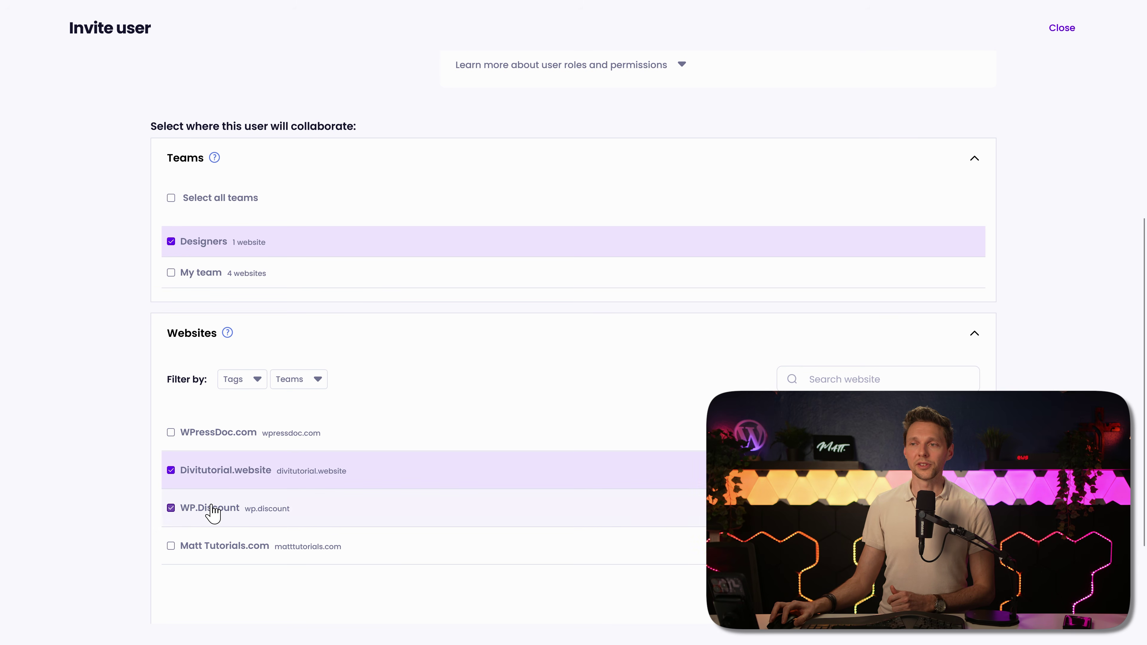
pyautogui.click(202, 508)
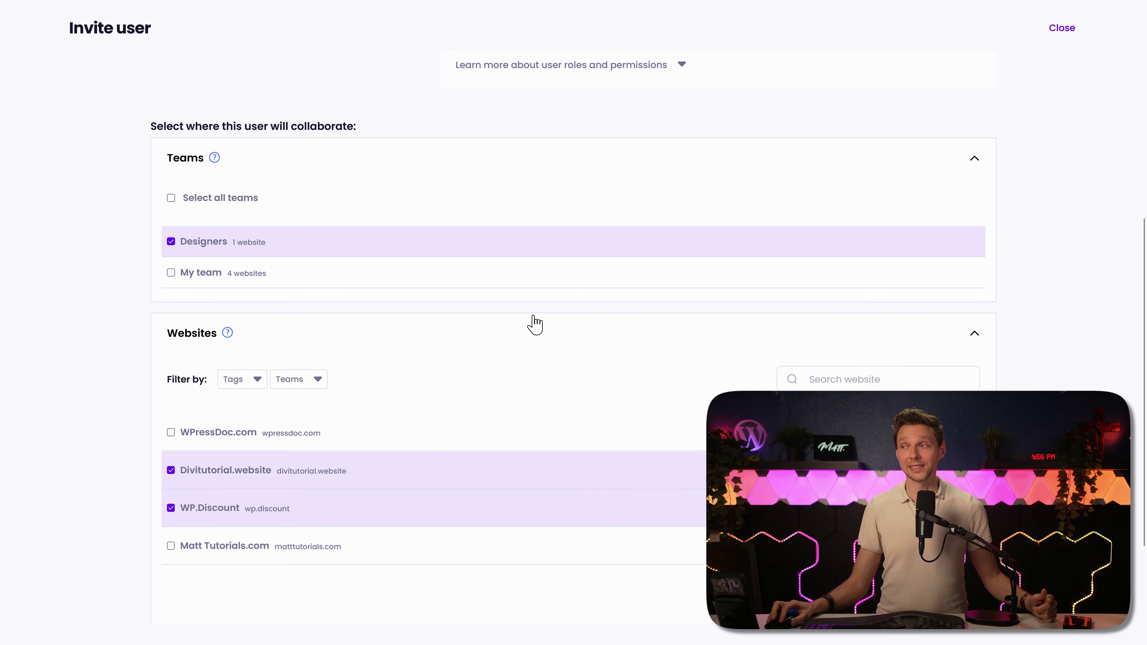
pyautogui.scroll(-2, 622, 454)
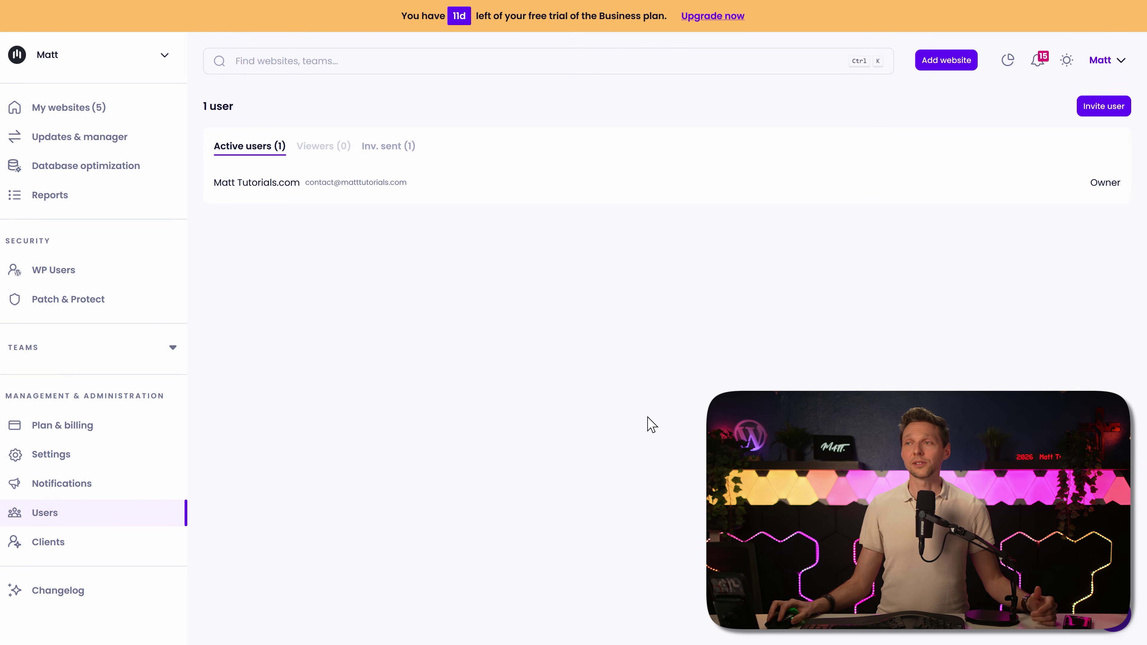
pyautogui.click(375, 148)
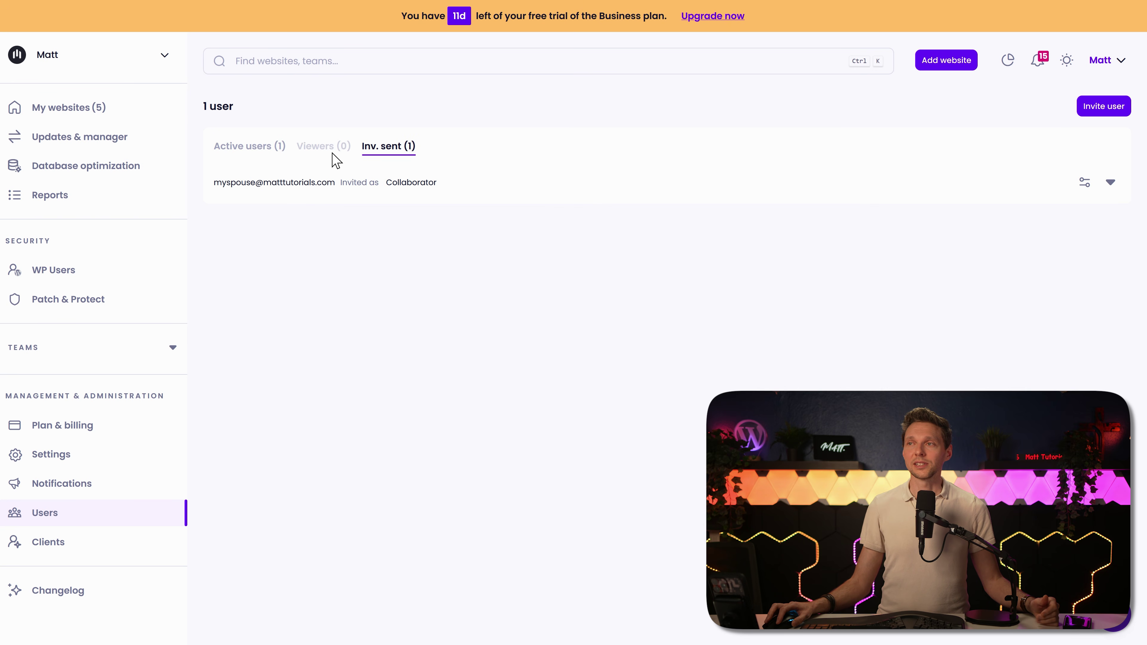
pyautogui.click(251, 151)
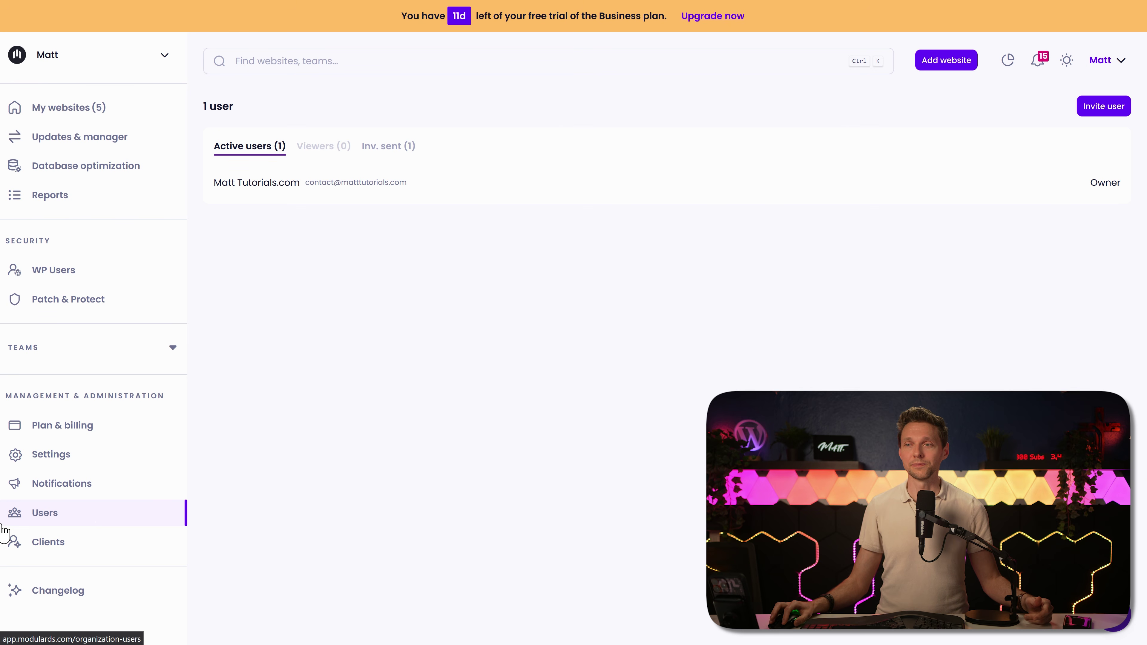
# Step: Add a client from WPress Doctor YouTube with contact details, assigned the WPressDoc.com website
pyautogui.click(53, 542)
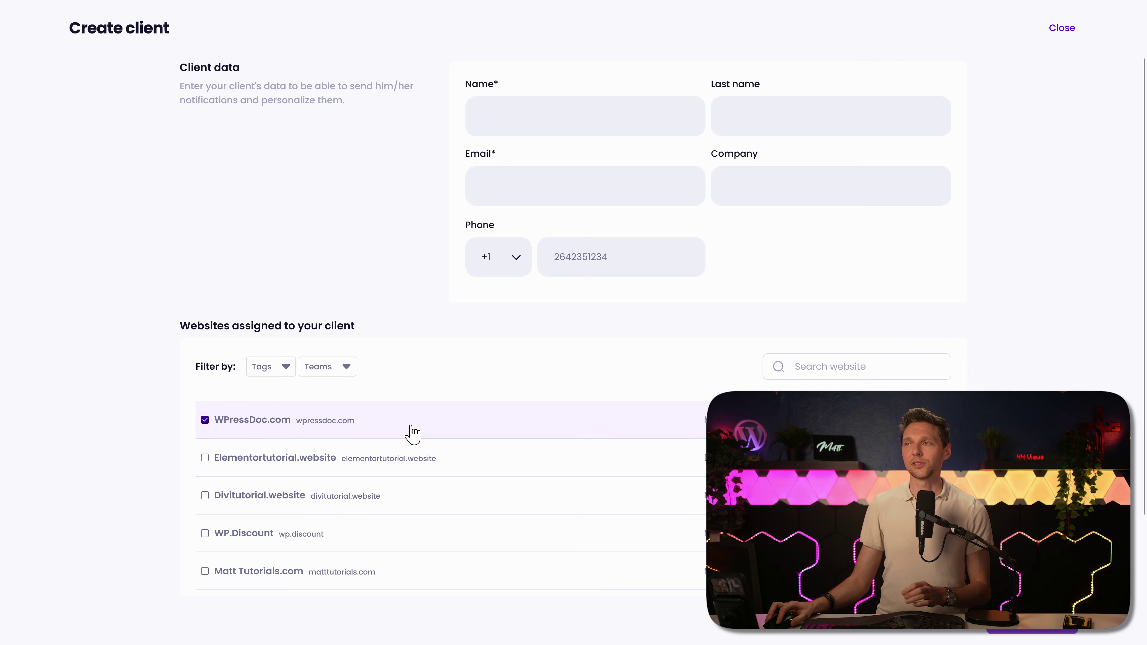
pyautogui.click(409, 430)
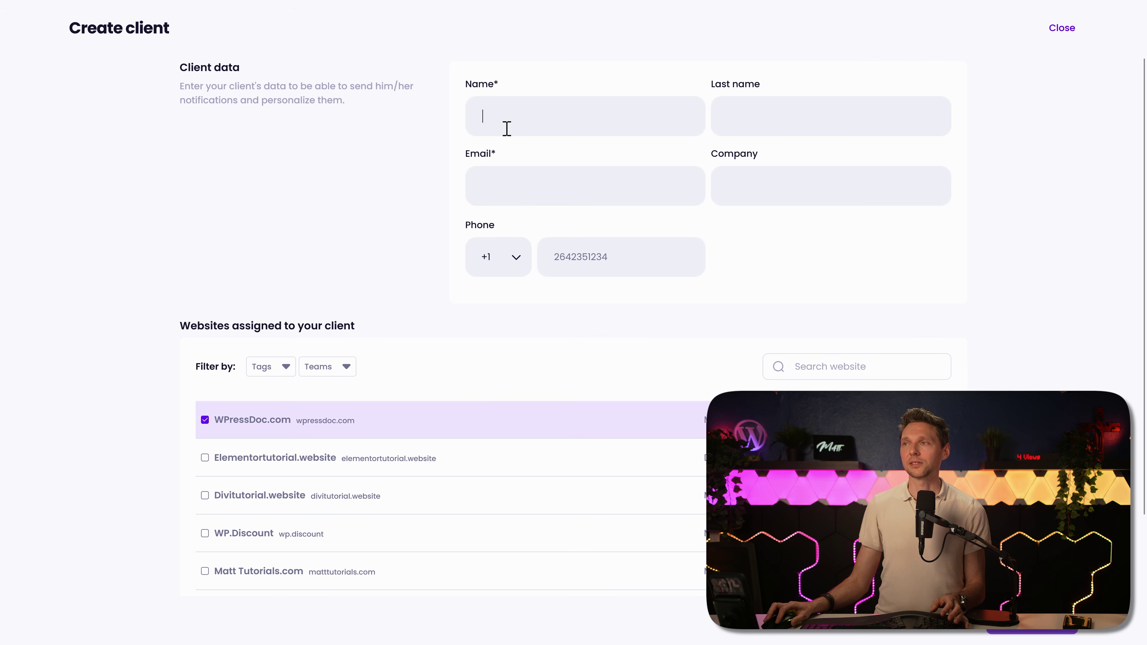
pyautogui.click(507, 128)
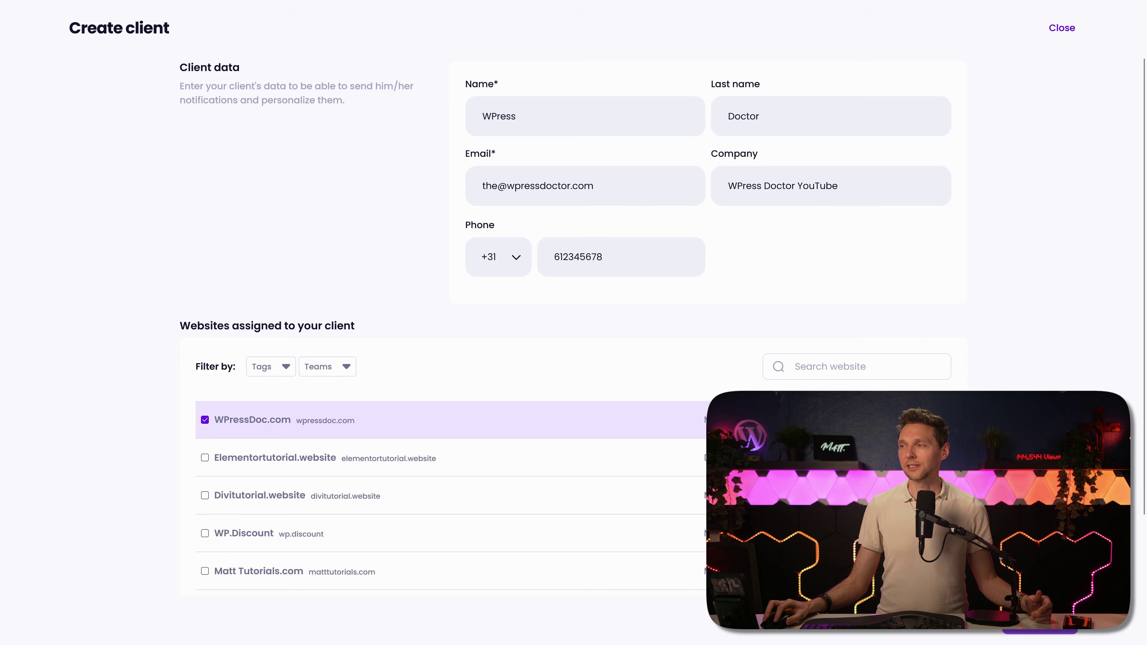
pyautogui.click(1039, 630)
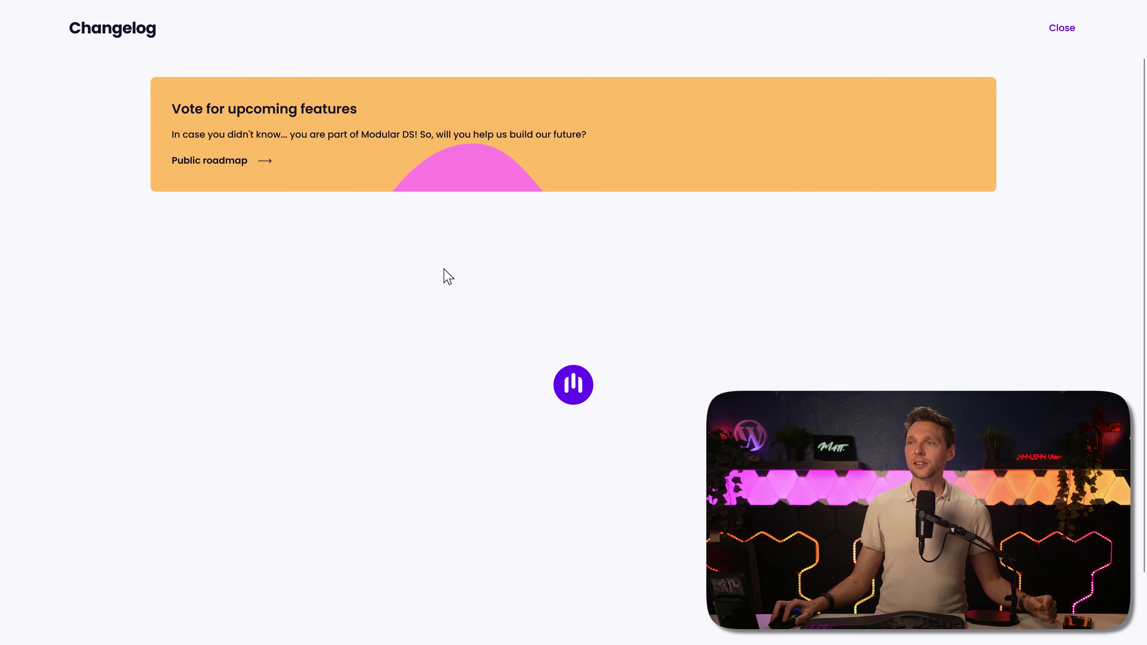
pyautogui.middleClick(684, 246)
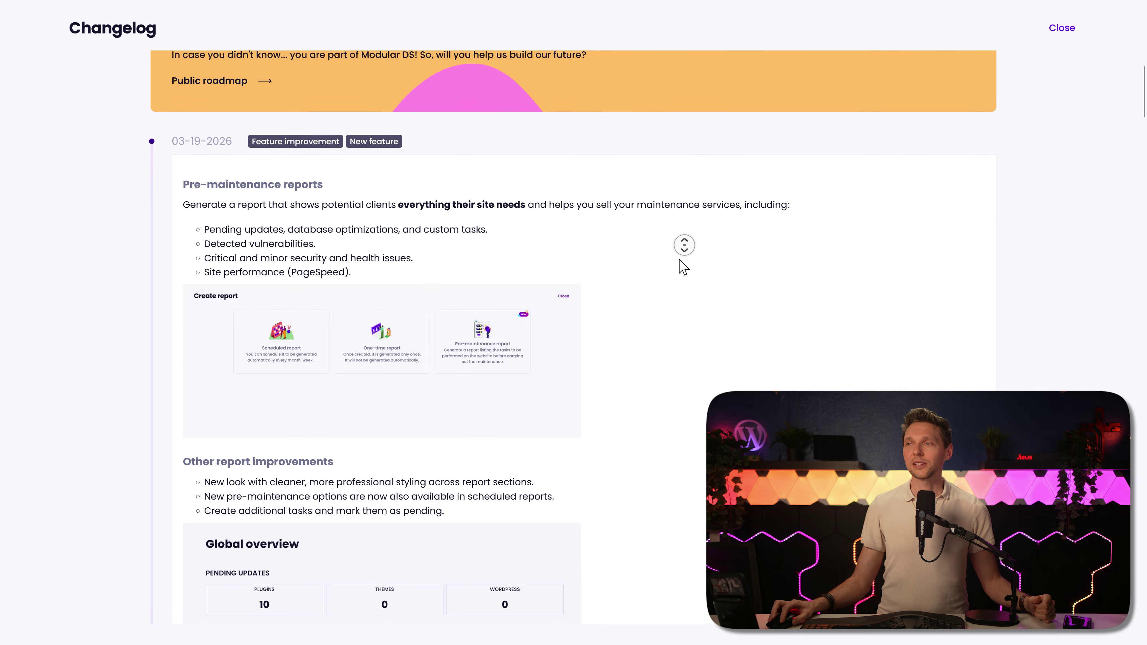
pyautogui.middleClick(681, 295)
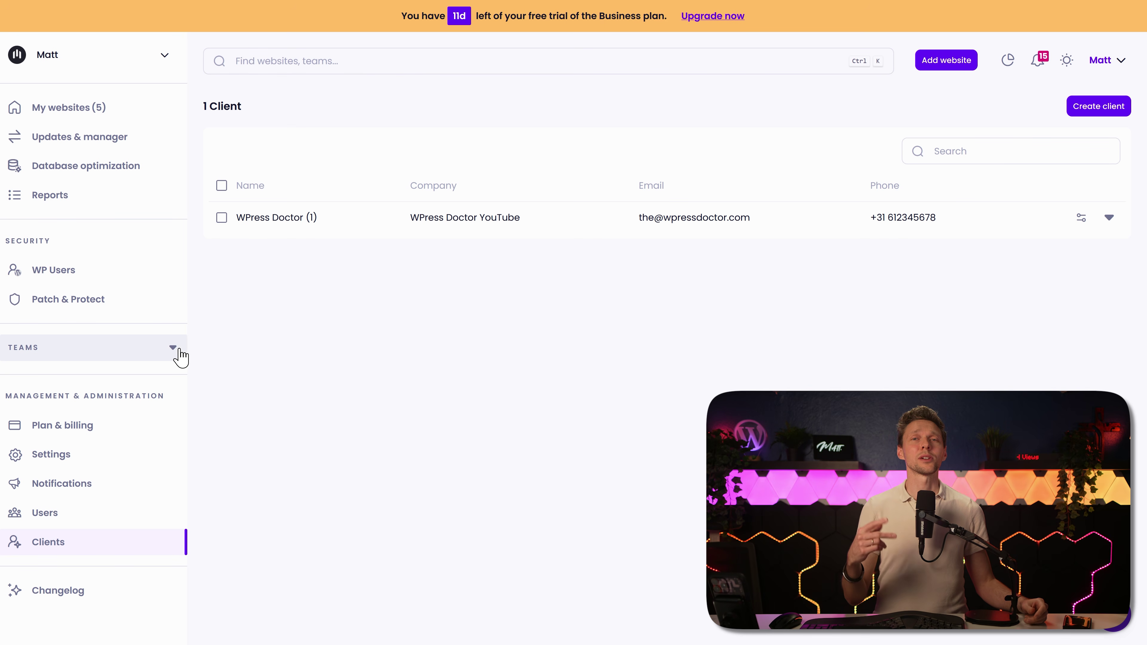
pyautogui.click(70, 108)
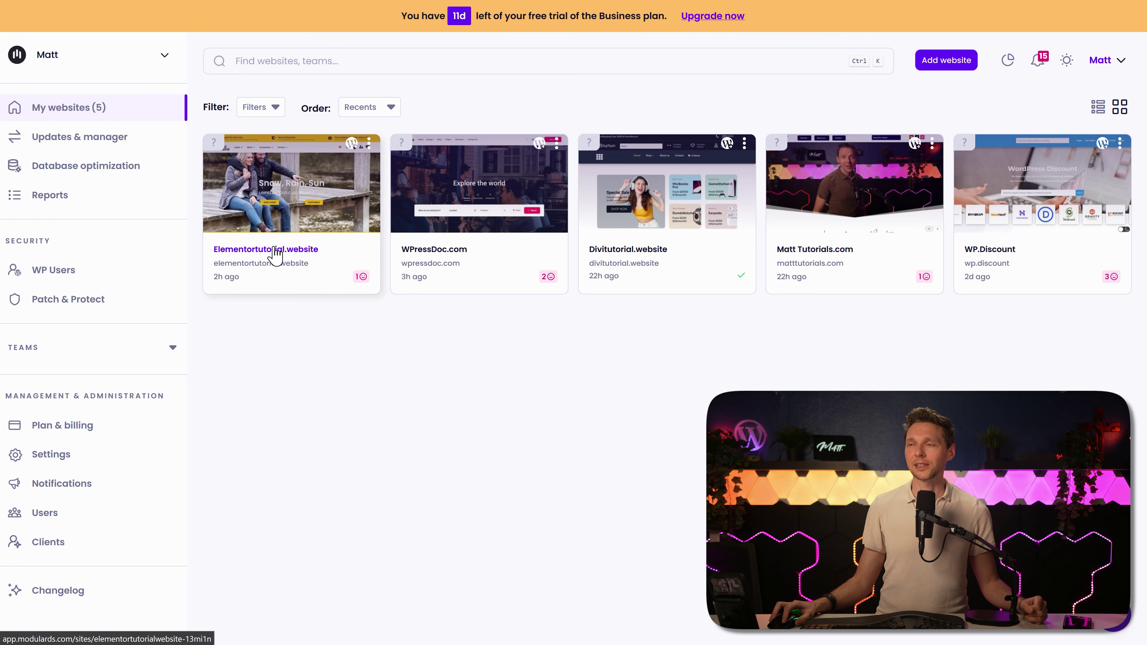
pyautogui.click(274, 249)
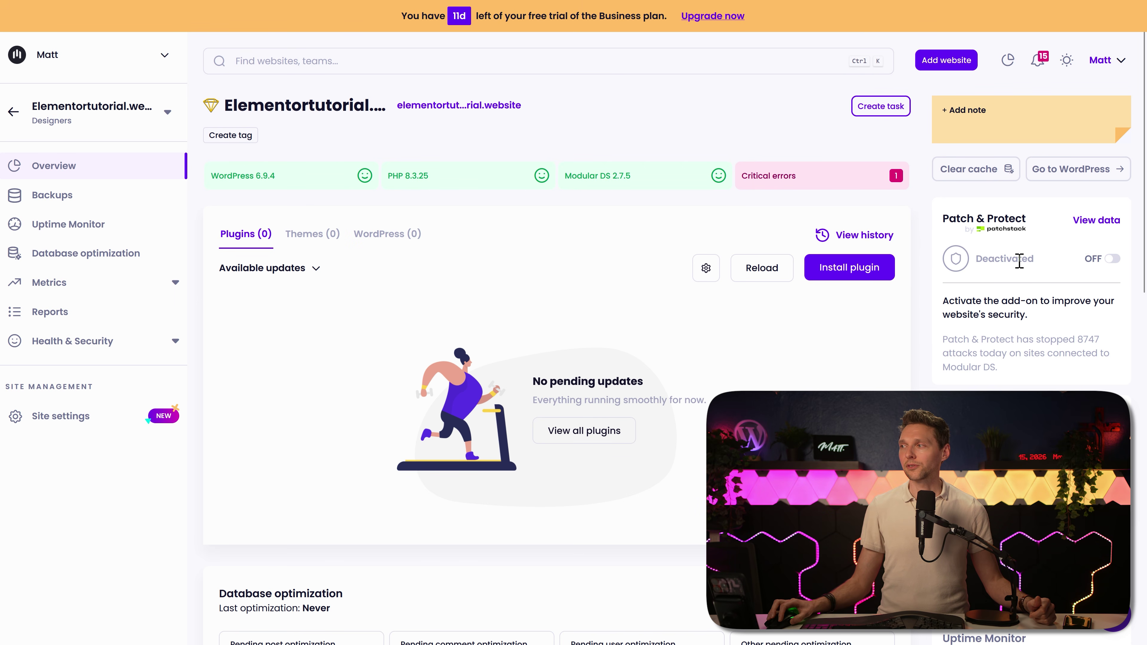
pyautogui.scroll(-8, 555, 339)
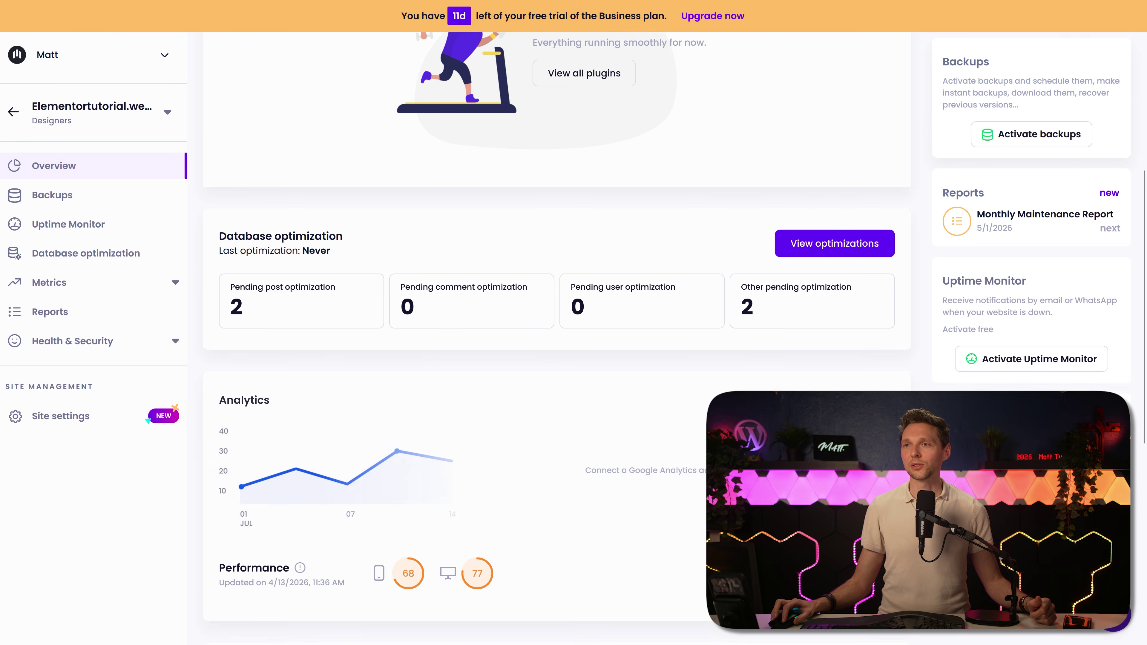
pyautogui.scroll(8, 556, 339)
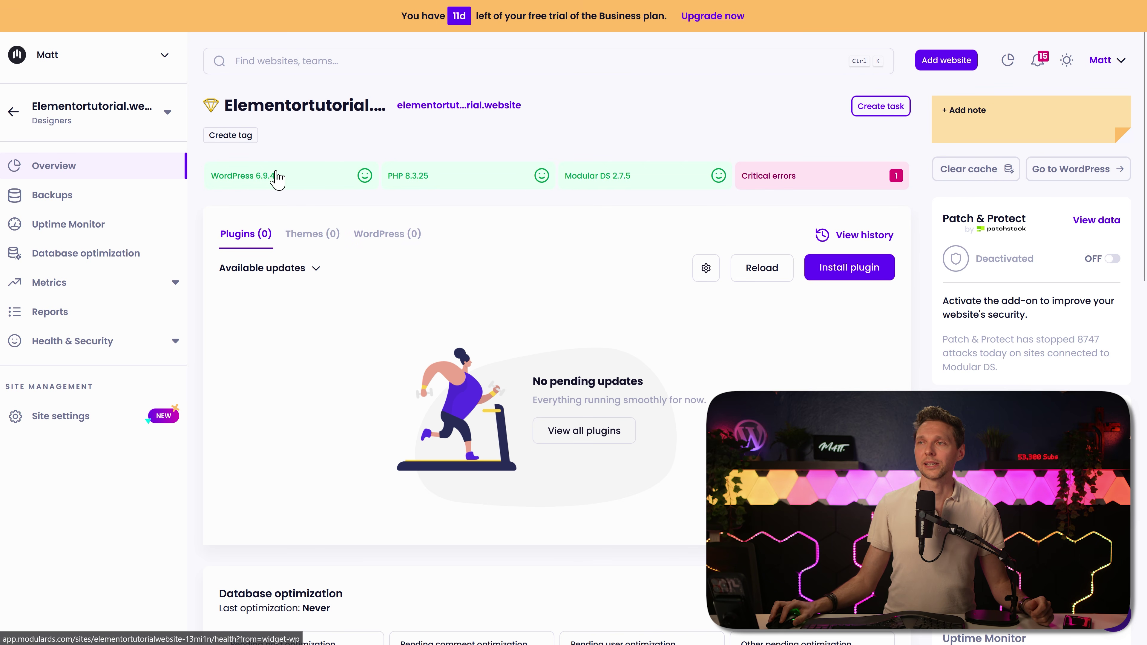
# Step: Create a new ELementor tag on the Elementortutorial.website site
pyautogui.click(244, 137)
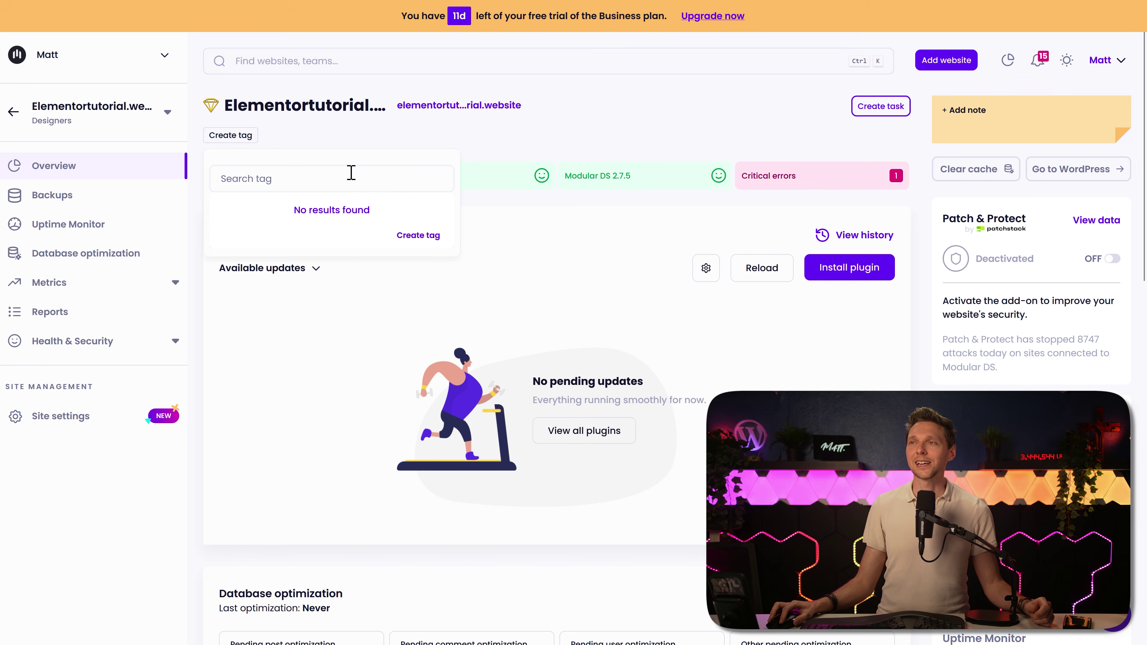
pyautogui.click(366, 146)
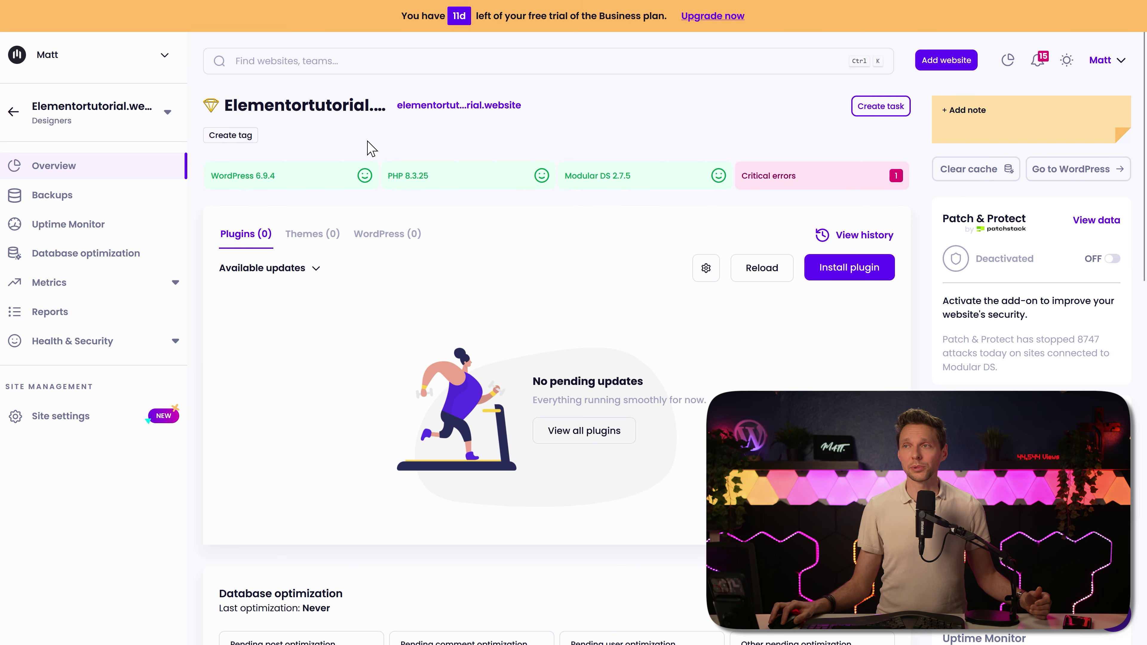
pyautogui.click(230, 135)
pyautogui.write('ELementor')
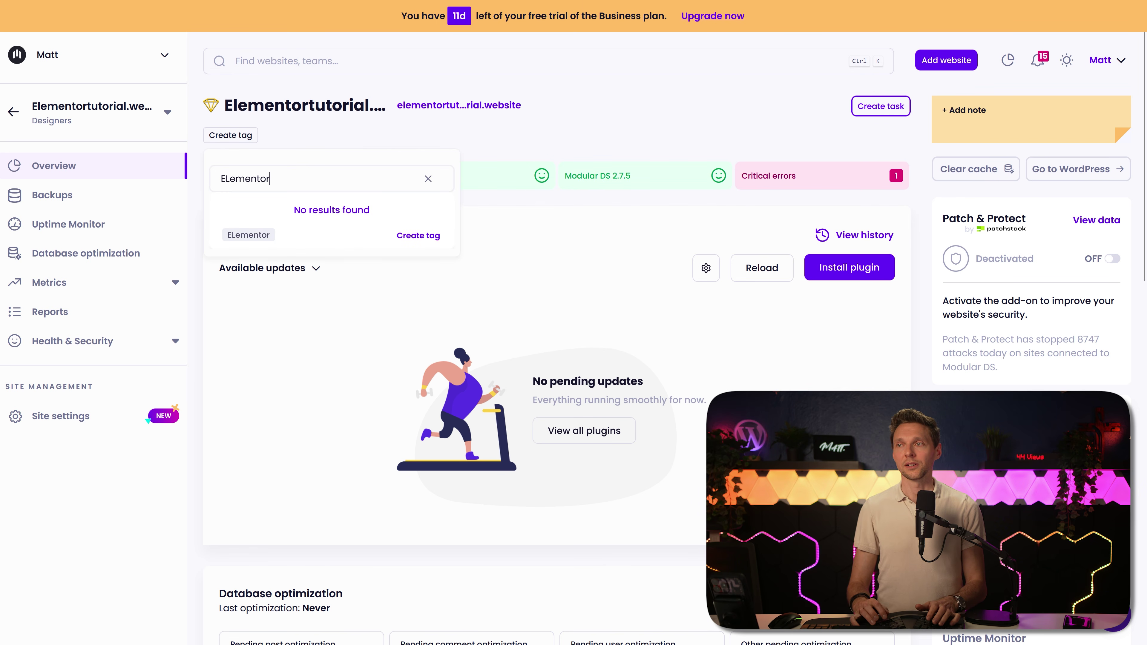
pyautogui.press('Return')
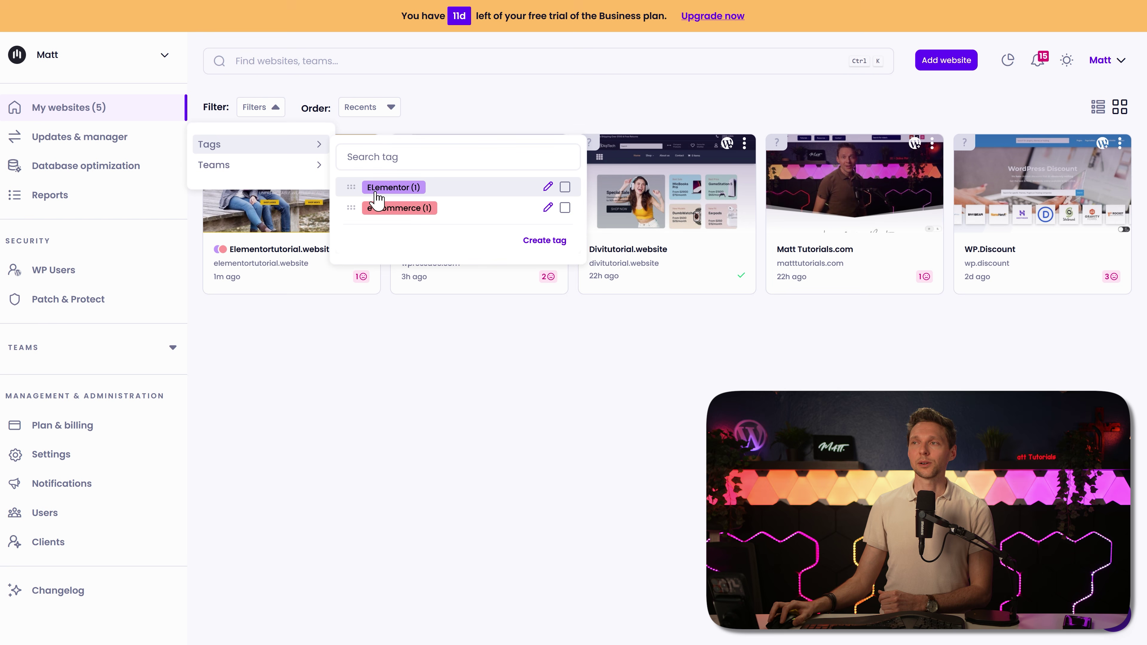
# Step: Filter My websites by the e-commerce tag and open Elementortutorial.website
pyautogui.click(564, 207)
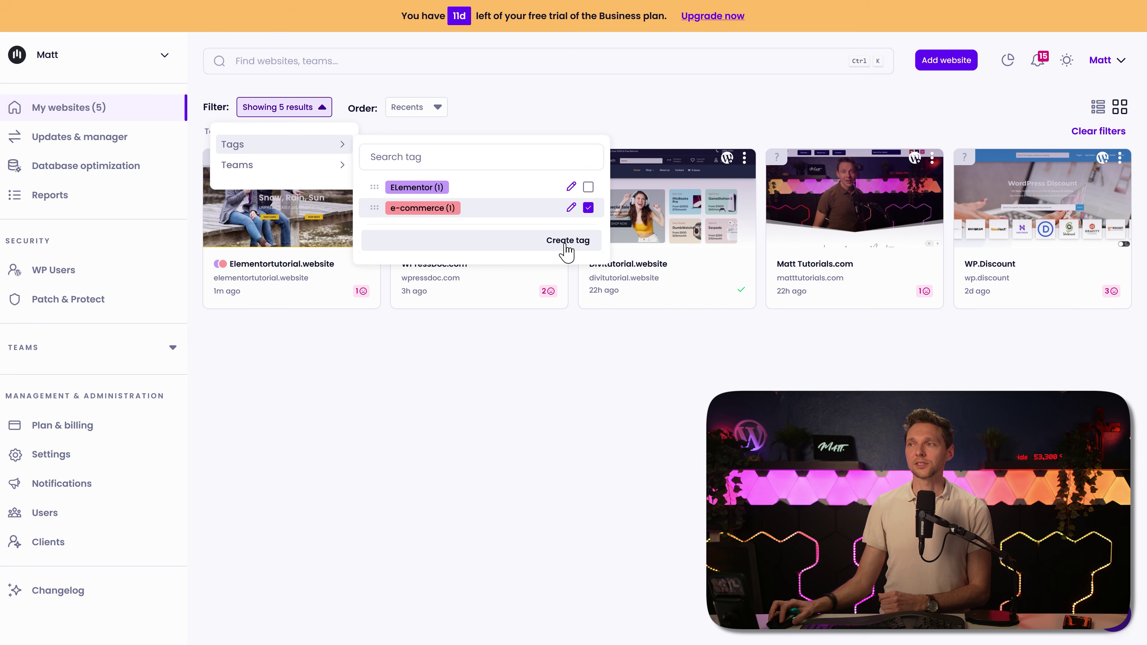
pyautogui.click(553, 433)
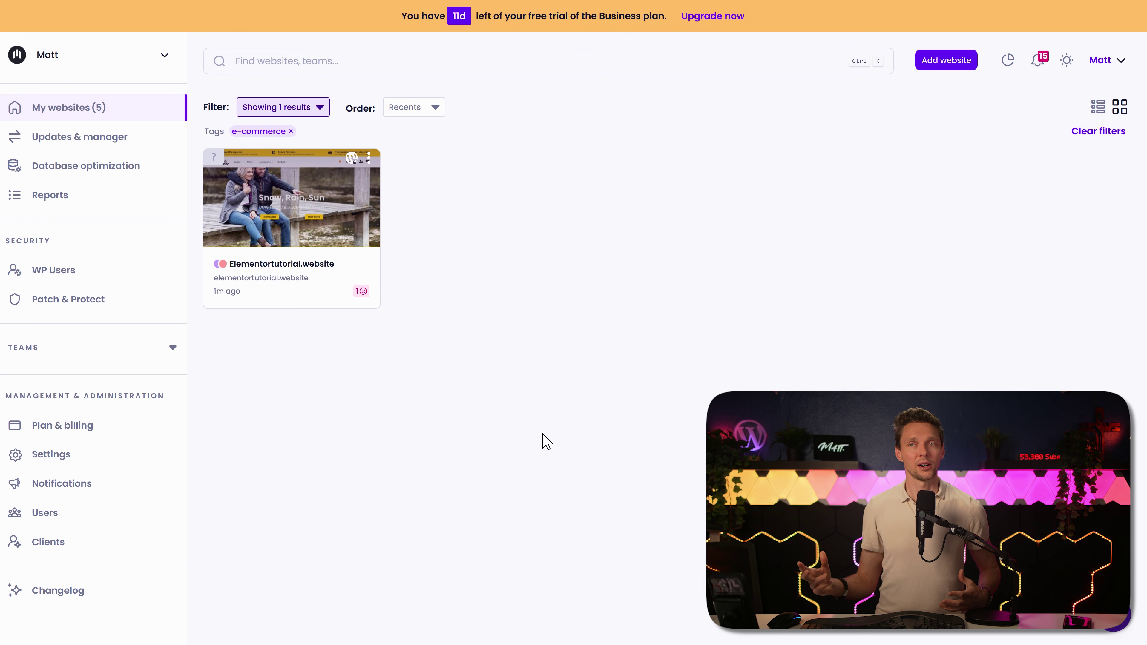
pyautogui.click(291, 205)
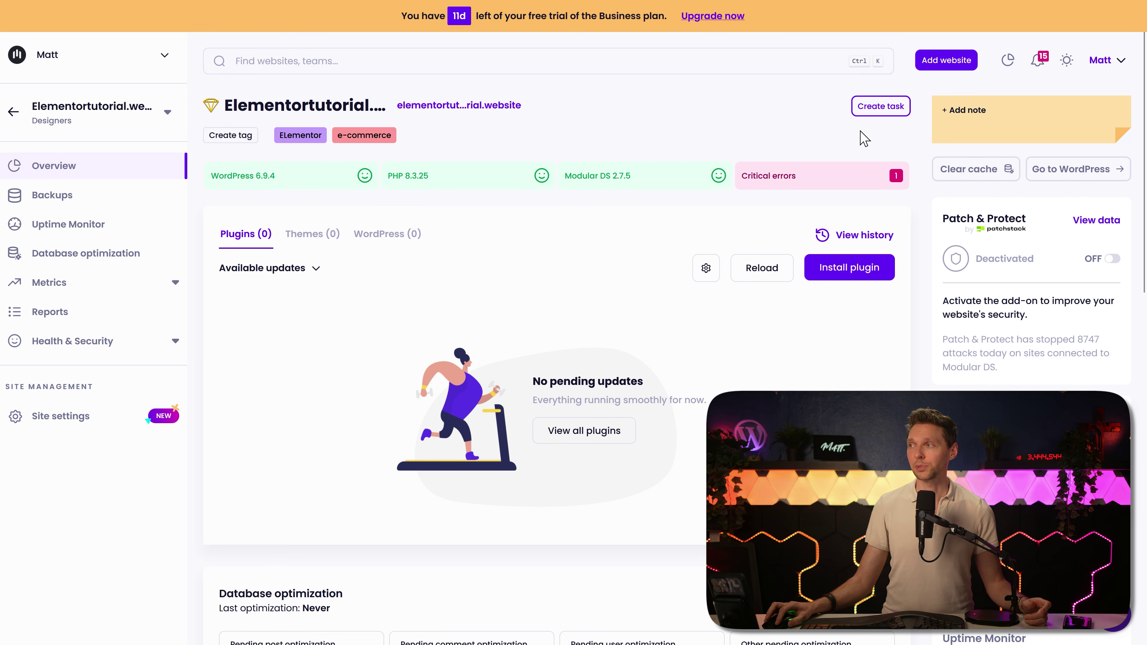
# Step: Save a 2-hour, non-pending task 'Redesigned the homepage' dated 04-15-2026 with its message
pyautogui.click(884, 111)
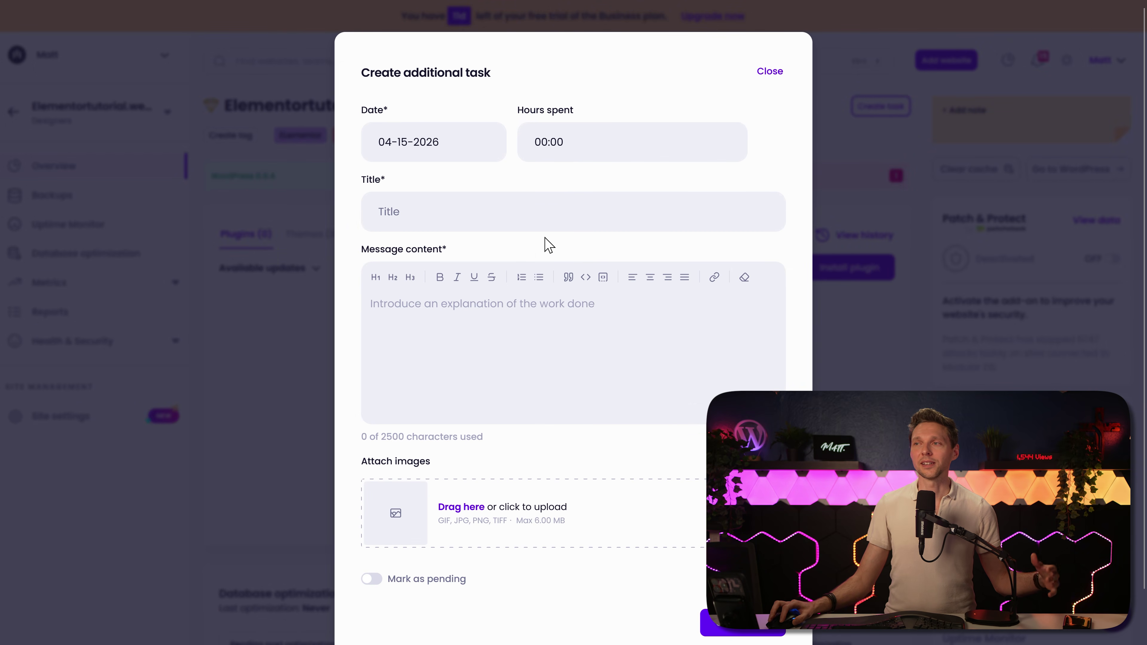
pyautogui.click(522, 304)
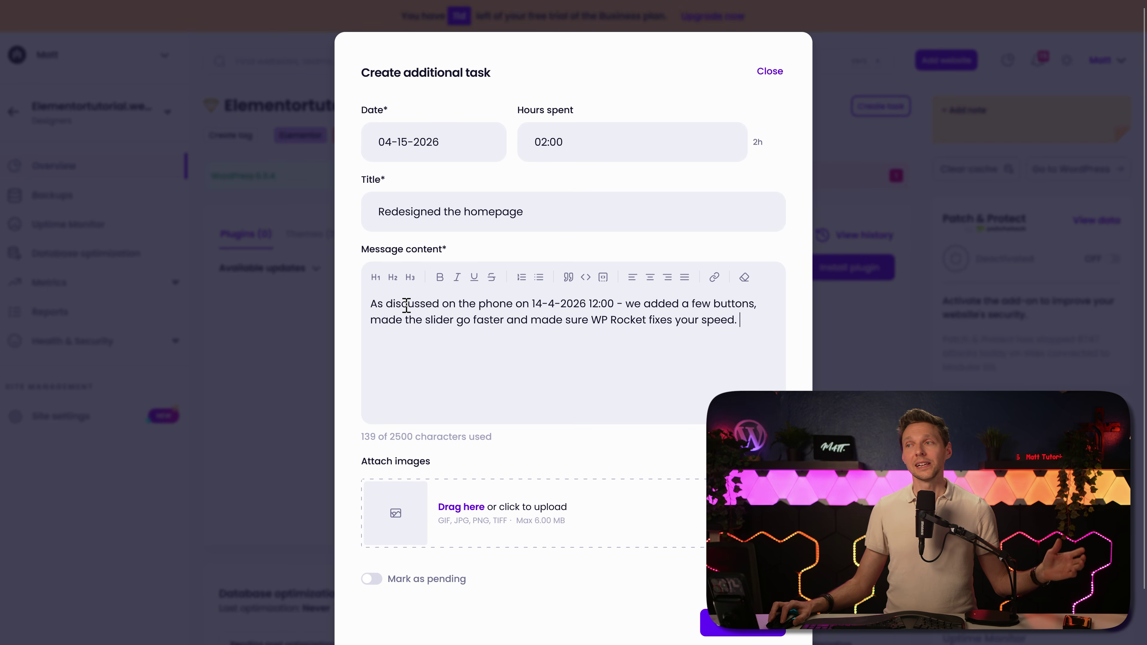
pyautogui.moveTo(371, 304); pyautogui.dragTo(642, 320)
pyautogui.click(533, 303)
pyautogui.moveTo(533, 303); pyautogui.dragTo(620, 304)
pyautogui.click(620, 304)
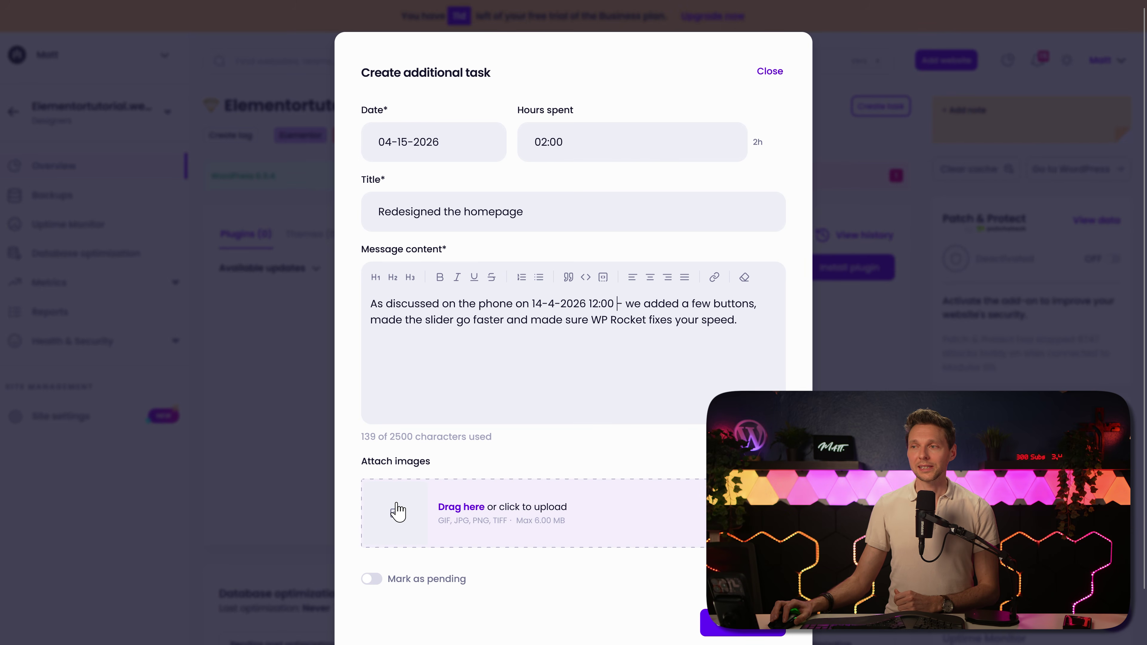
pyautogui.scroll(-1, 425, 461)
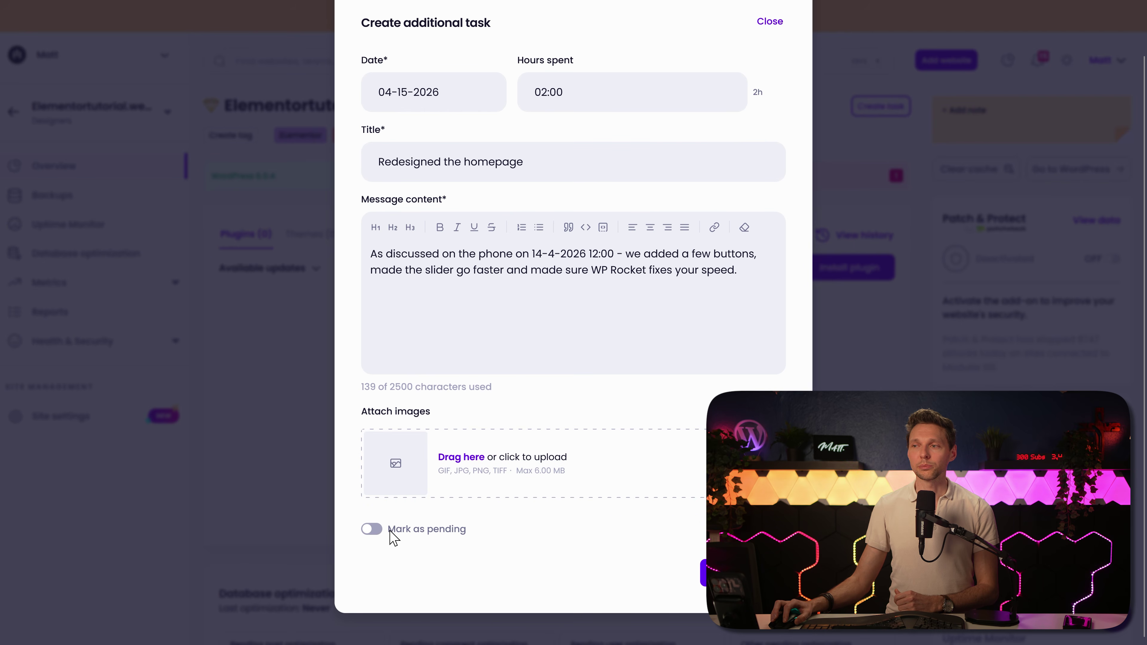
pyautogui.click(379, 535)
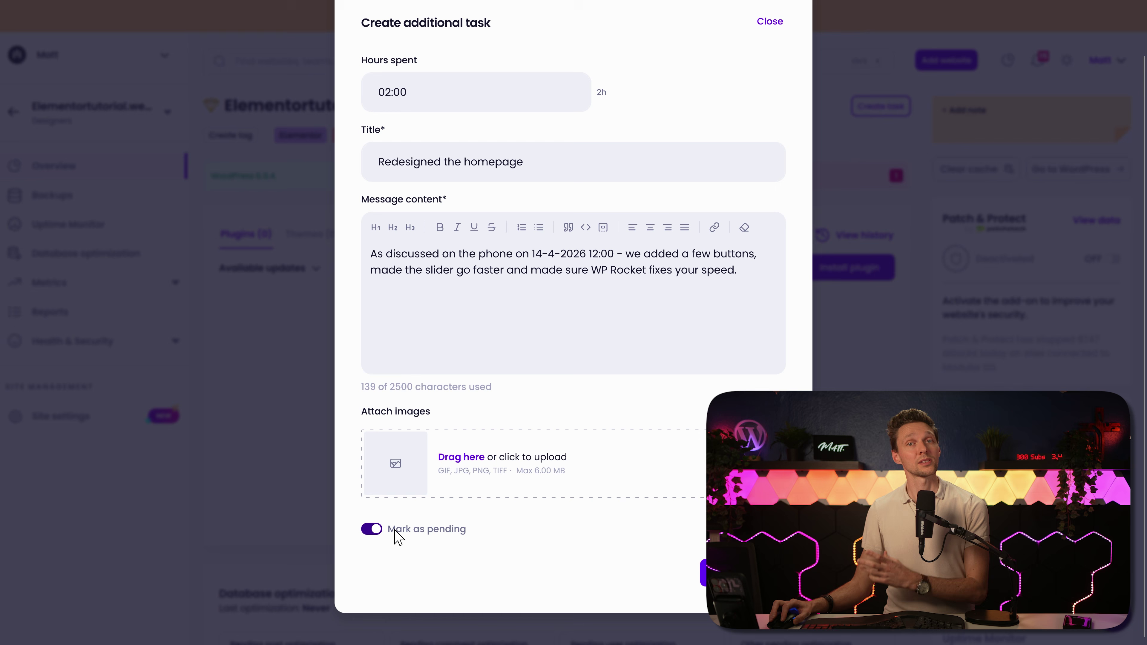
pyautogui.click(373, 529)
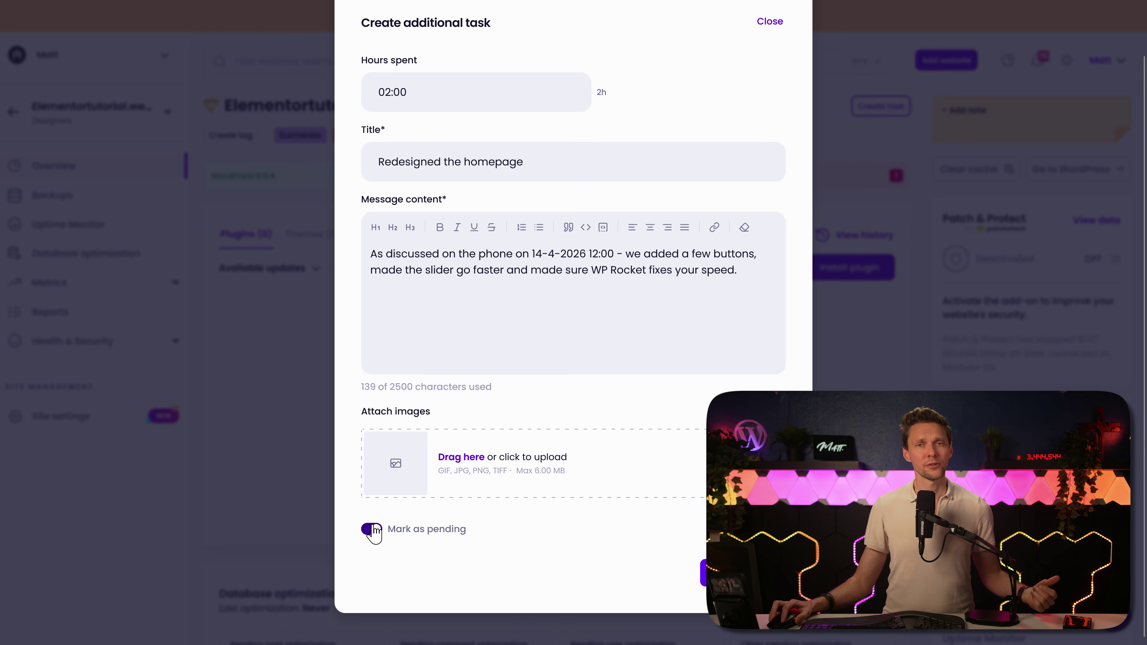
pyautogui.click(372, 529)
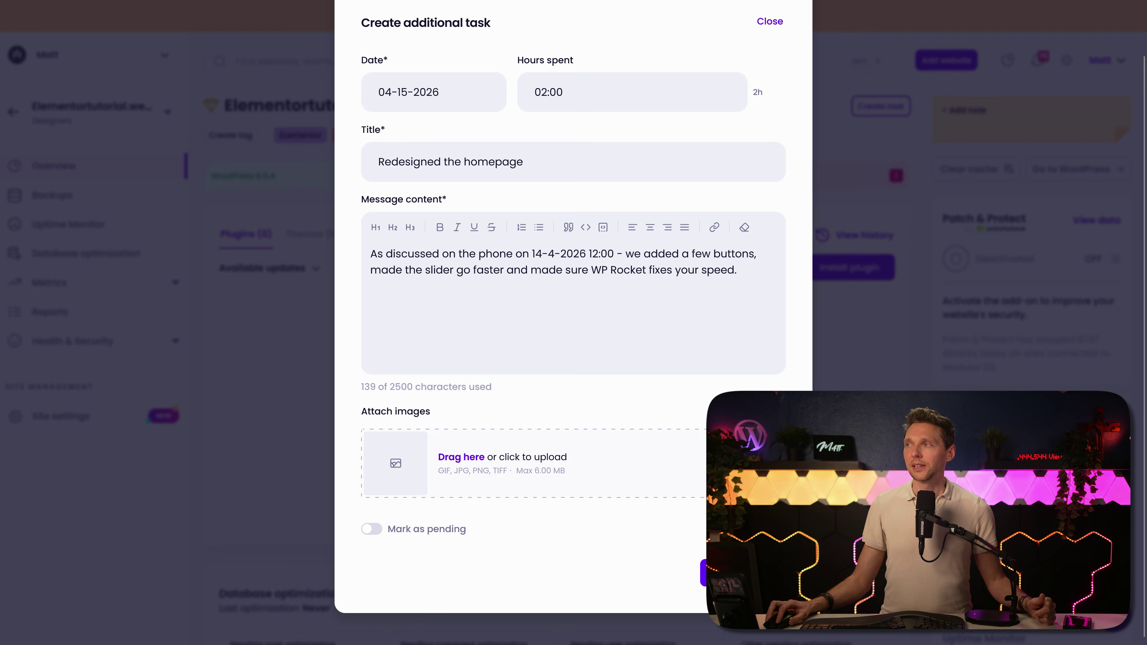
pyautogui.click(703, 573)
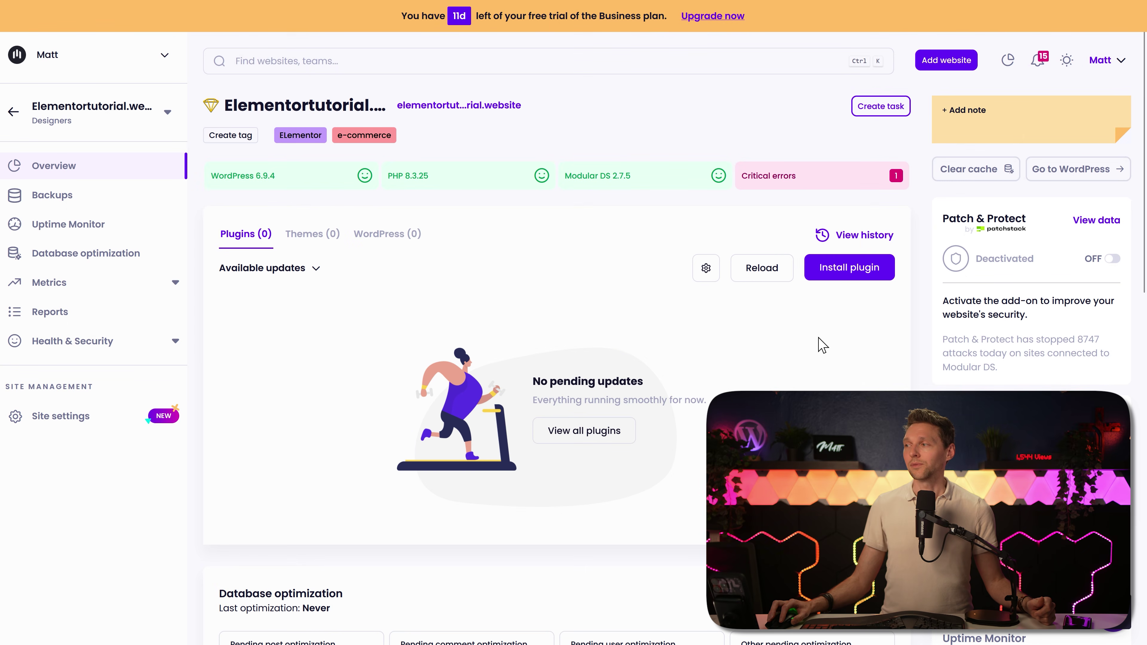
# Step: Check the new task under Reports > Additional Tasks, then return to Overview
pyautogui.click(51, 319)
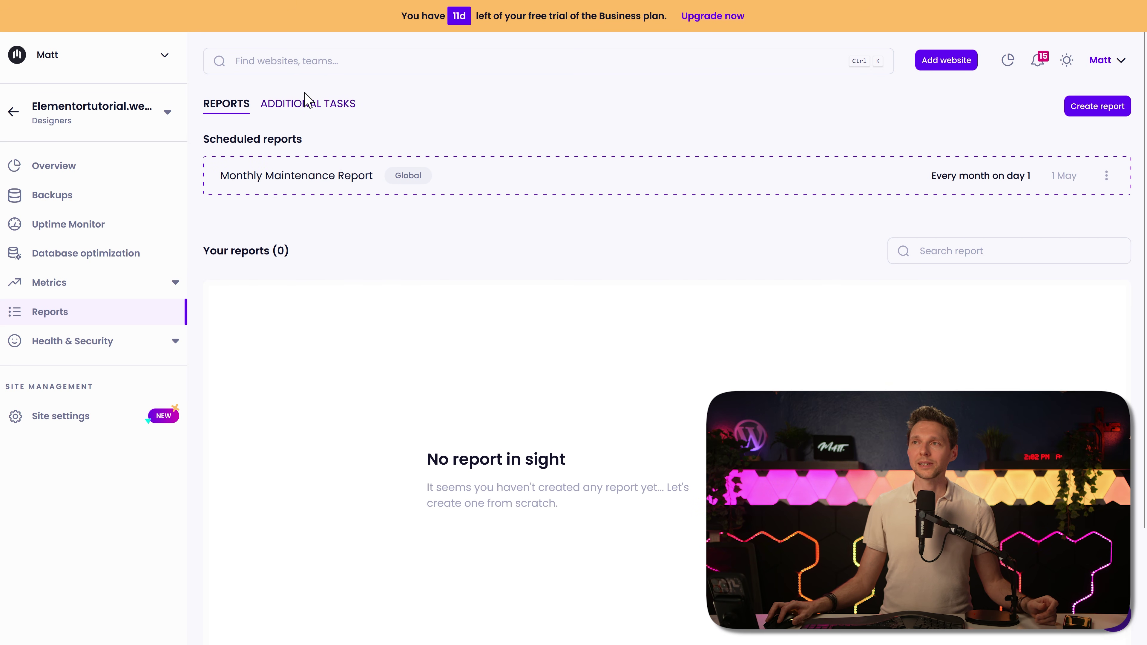
pyautogui.click(307, 105)
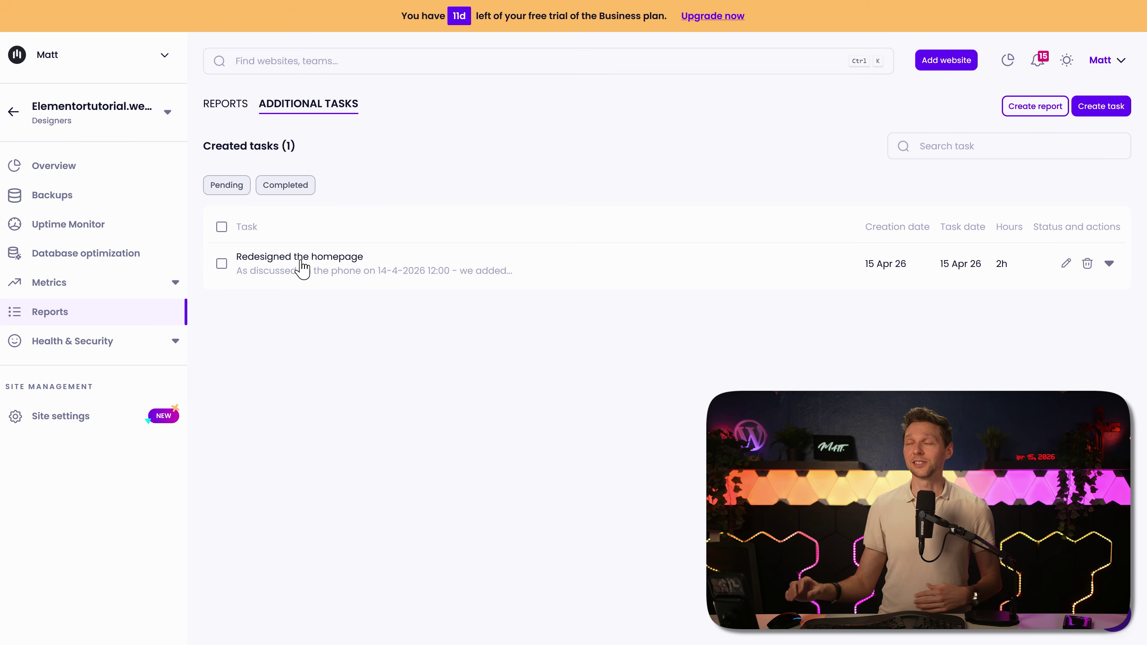
pyautogui.click(73, 169)
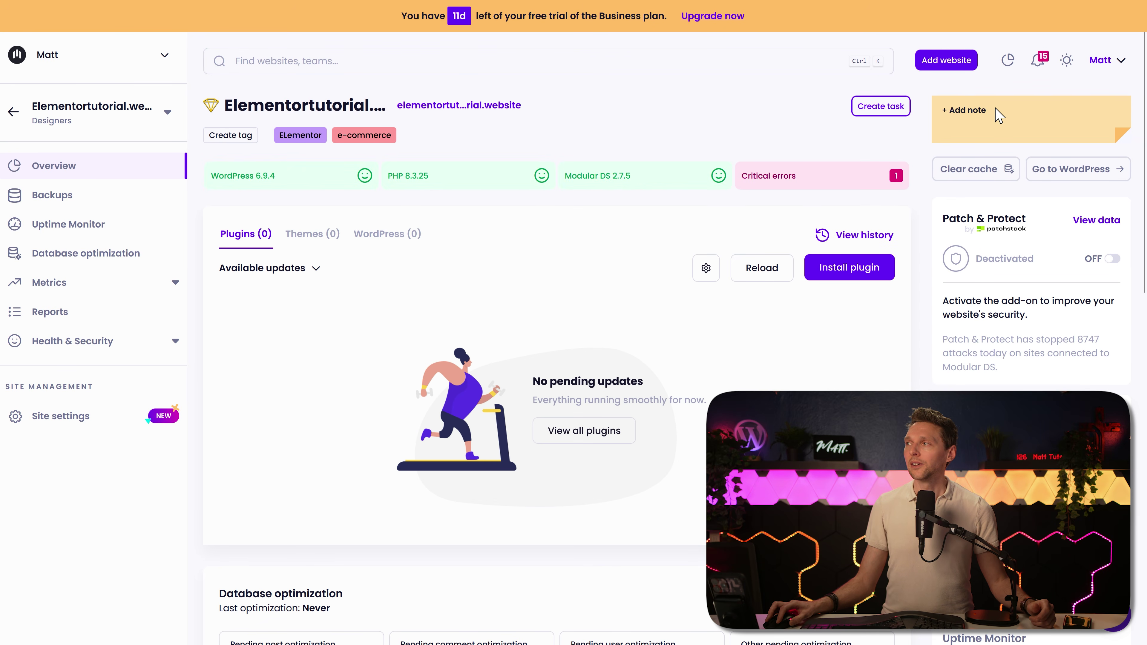
# Step: Add a site note saying the "Like & Subscribe" plugin is vibe coded
pyautogui.click(998, 115)
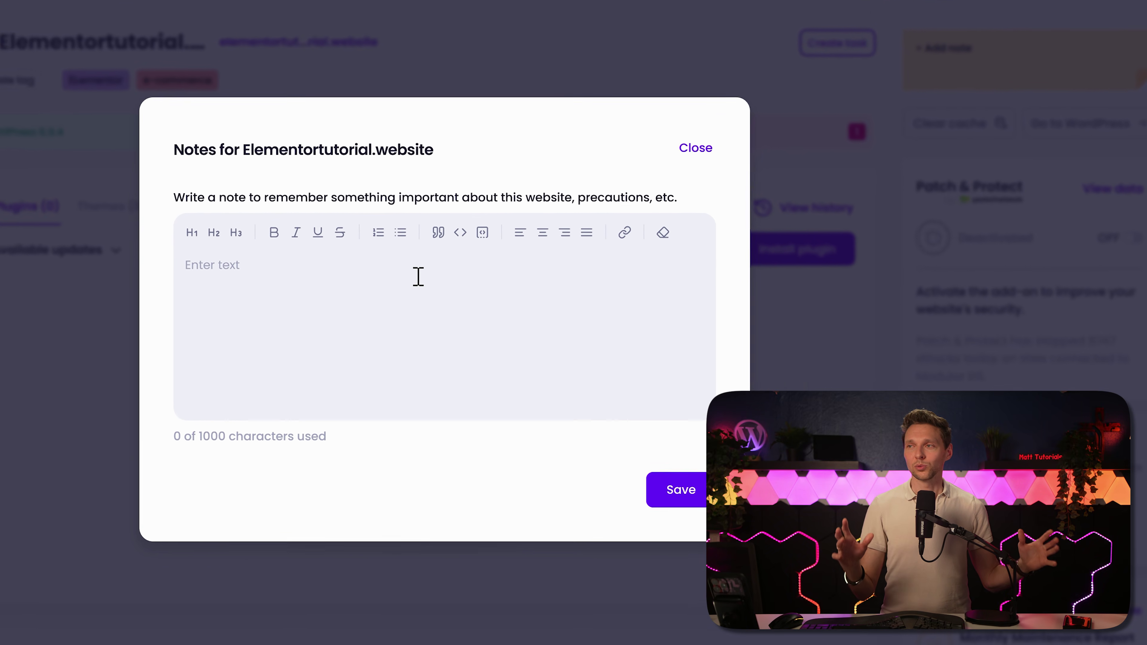
pyautogui.click(334, 269)
pyautogui.write('The plugin "Like & Subscribe" is a vibe coded plugin that makes everybody who reads this automatically like this video and subscribe to the channel.')
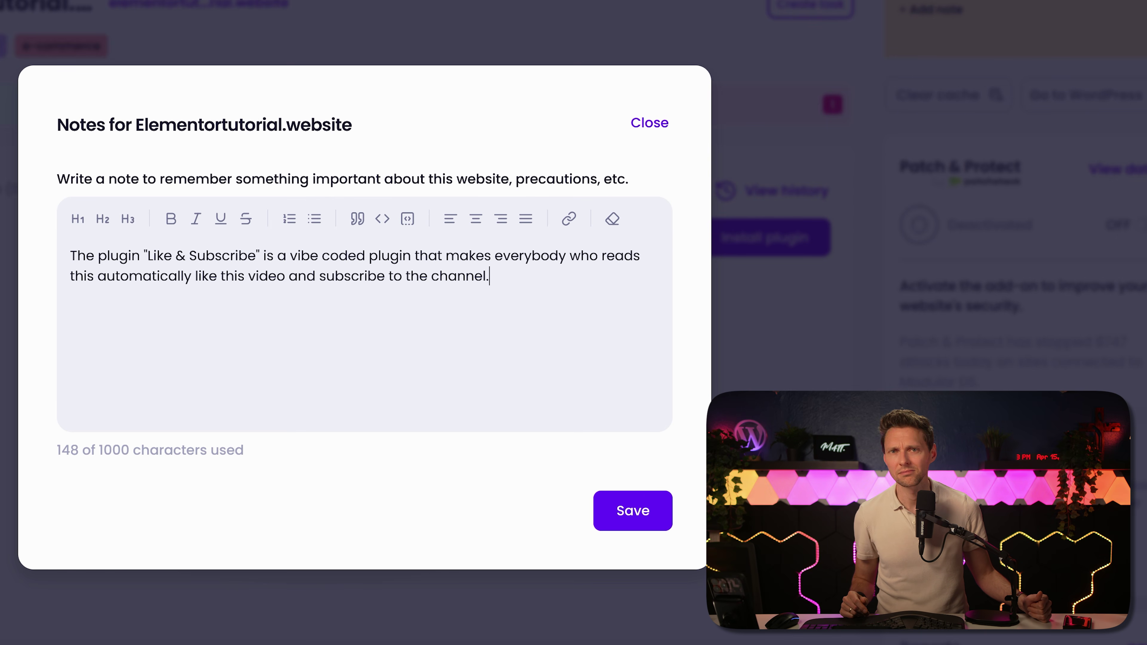
pyautogui.click(649, 123)
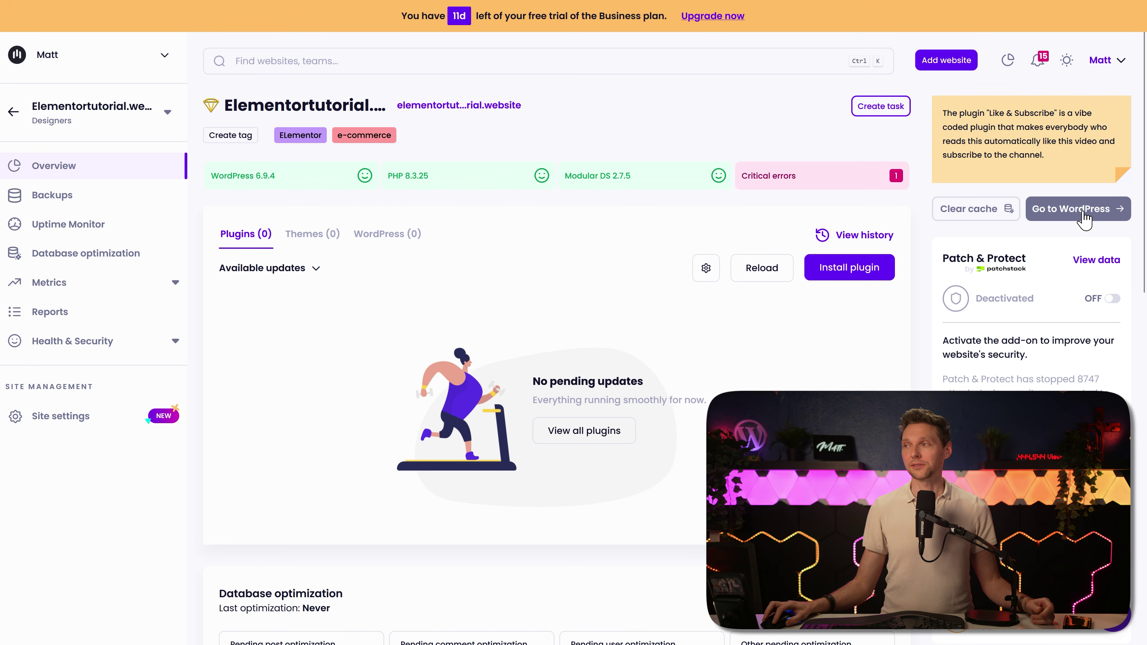
# Step: Review the overview's performance and WooCommerce panels, then expand Metrics to show its Analytics, Search Console and WooCommerce pages
pyautogui.click(307, 237)
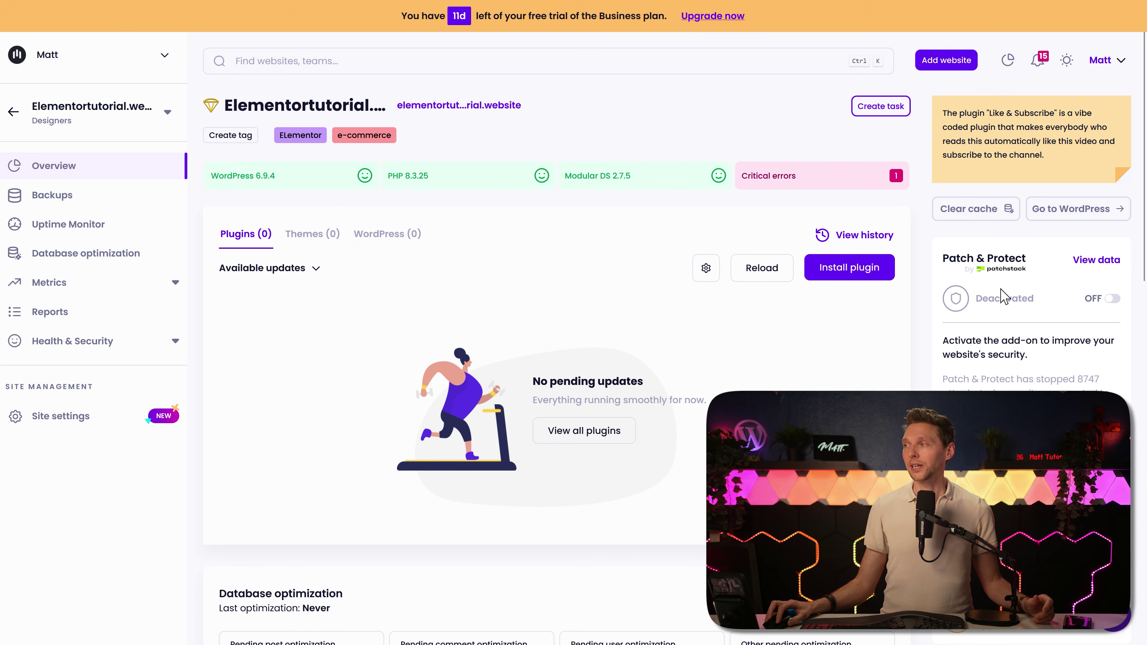
pyautogui.scroll(-8, 901, 307)
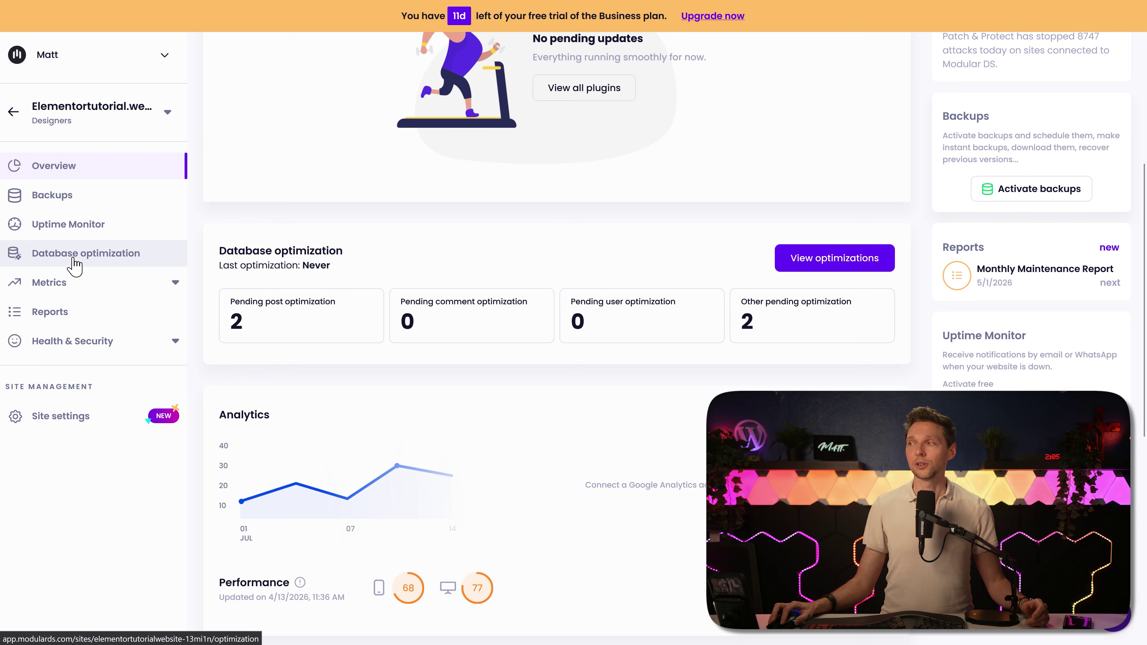
pyautogui.scroll(-3, 887, 345)
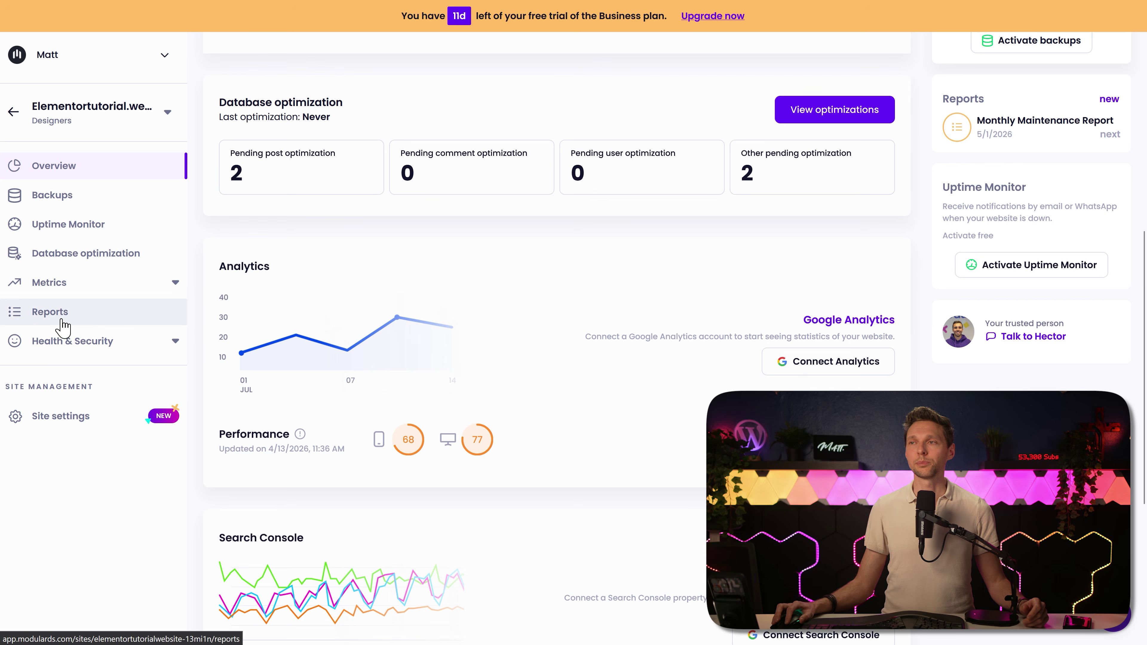
pyautogui.scroll(-2, 657, 262)
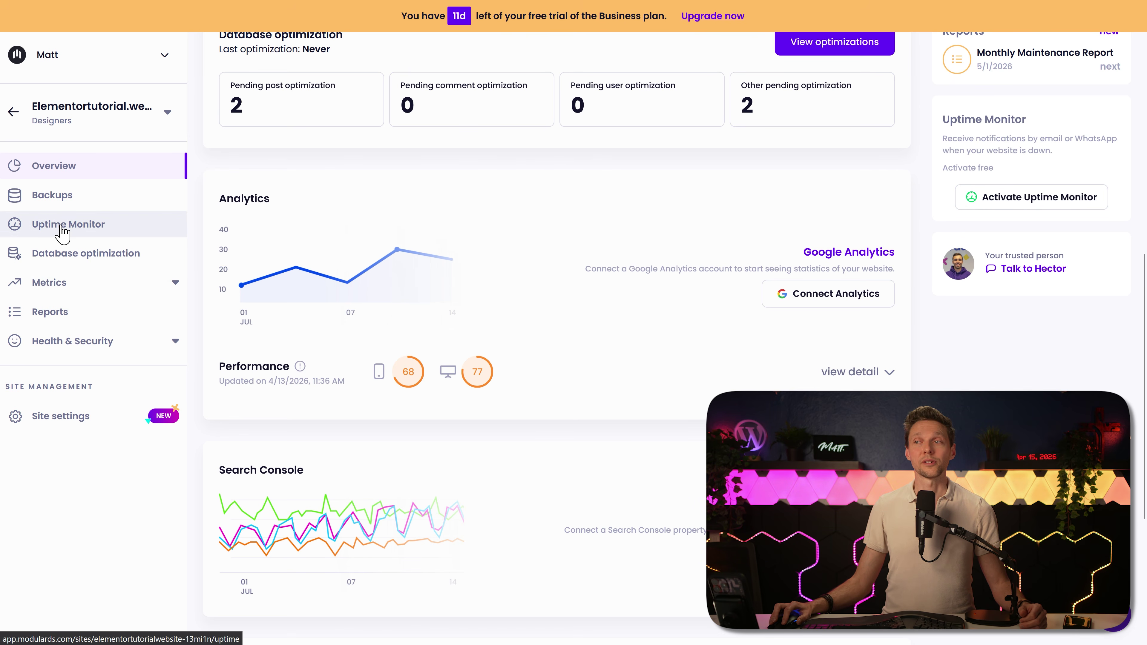
pyautogui.middleClick(646, 335)
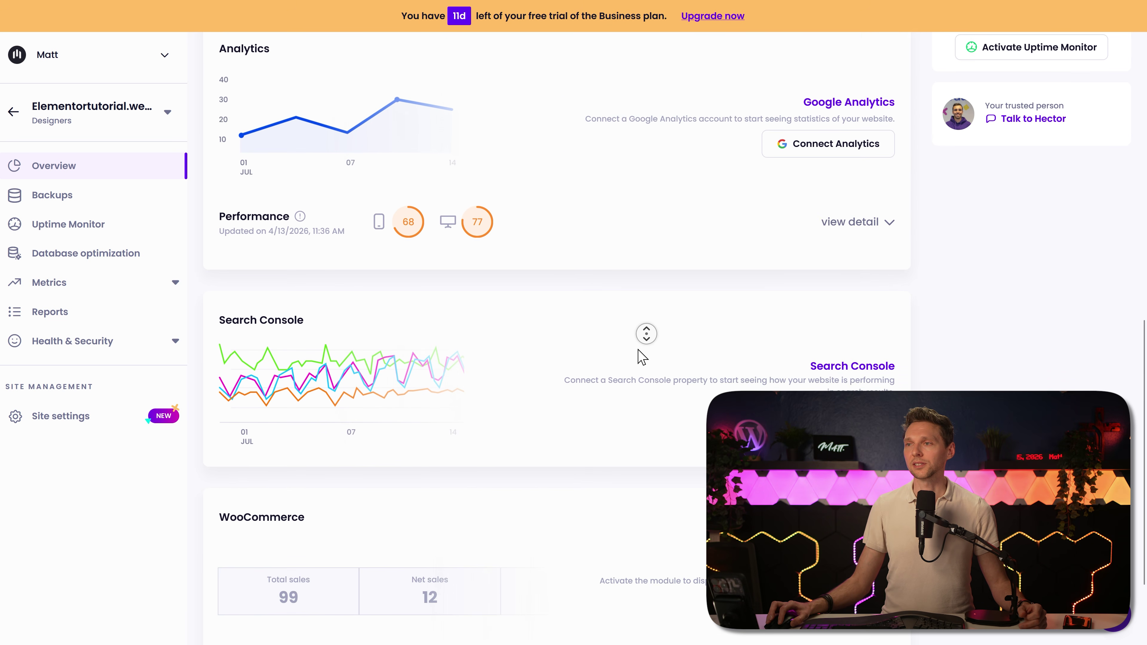
pyautogui.middleClick(642, 349)
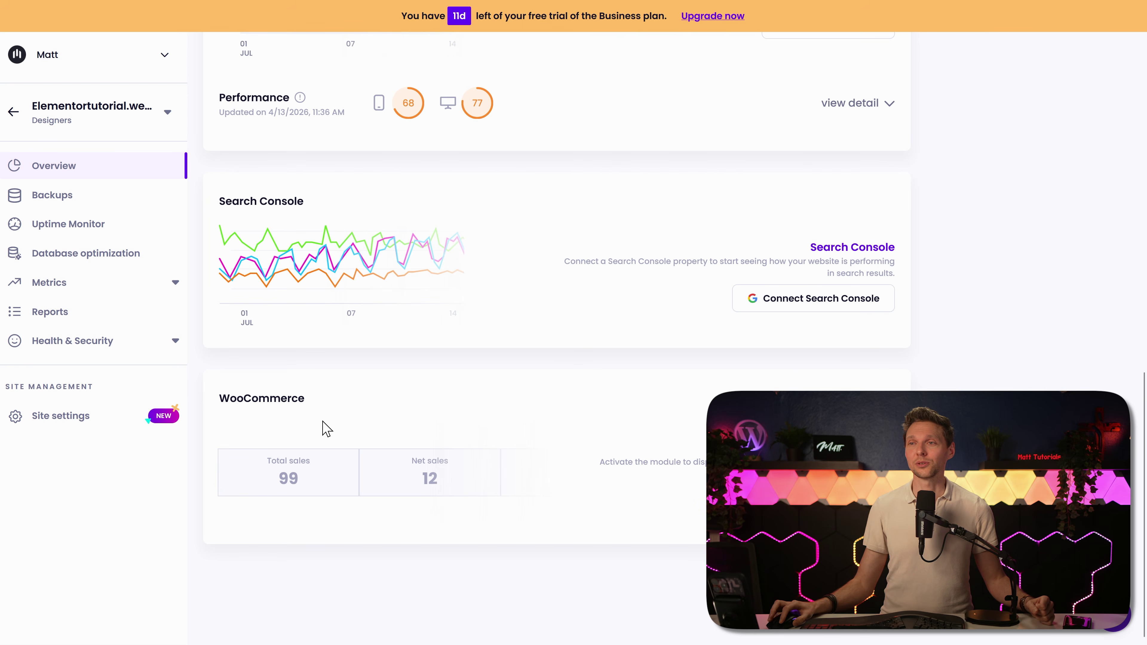
pyautogui.click(176, 285)
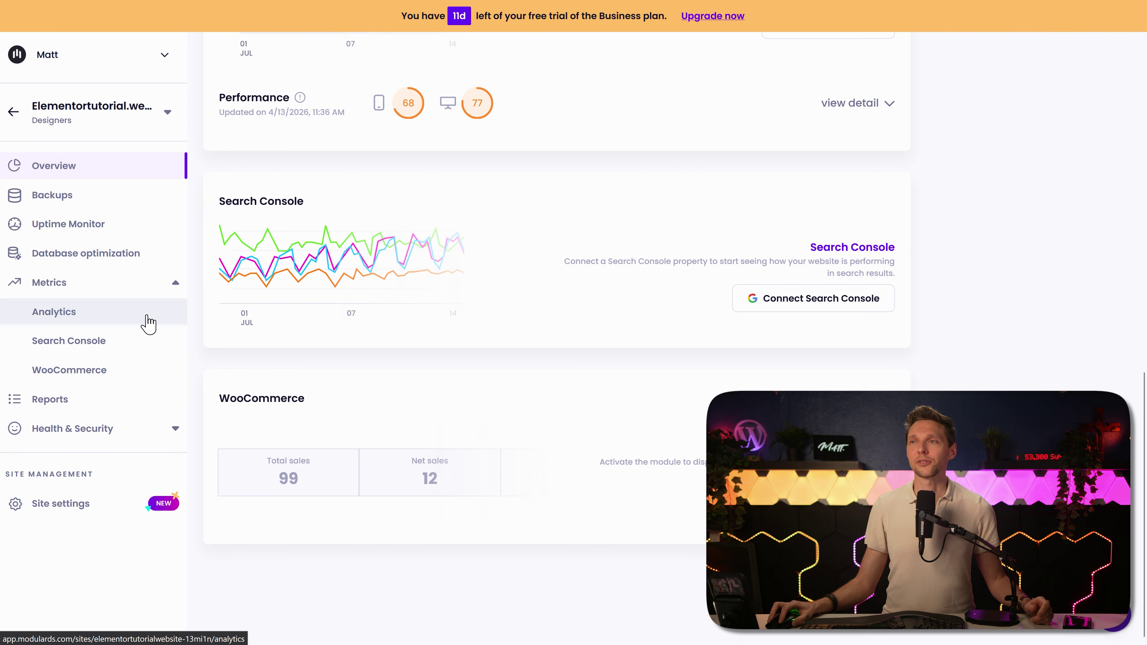
# Step: Open the site's Backups page and its backup configuration settings
pyautogui.click(75, 203)
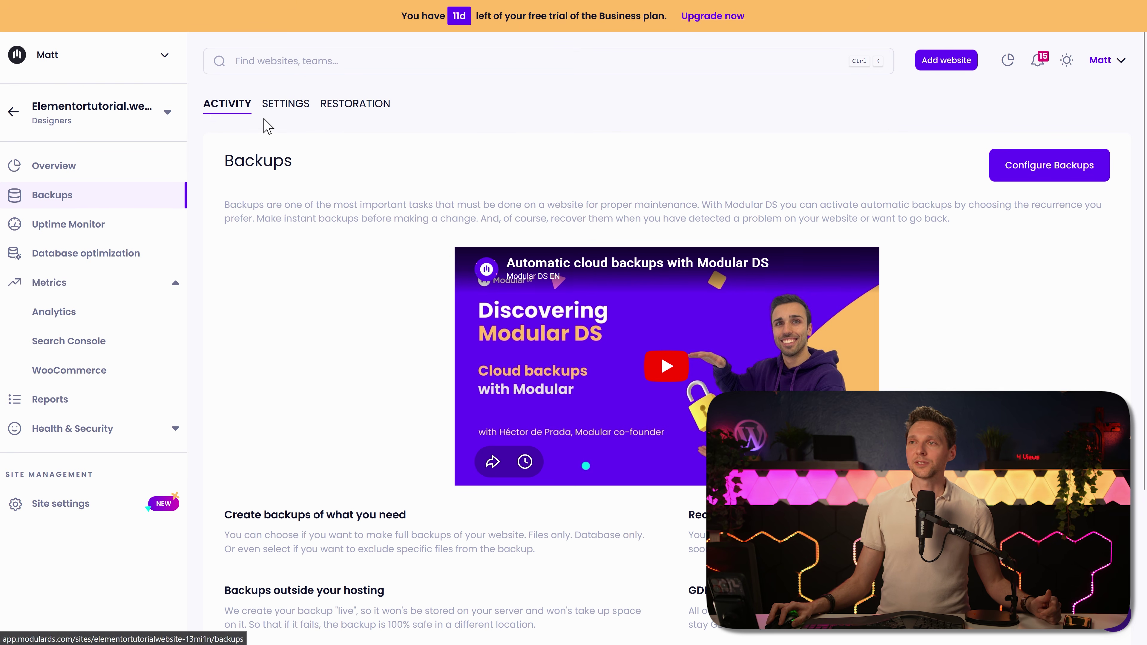
pyautogui.middleClick(396, 163)
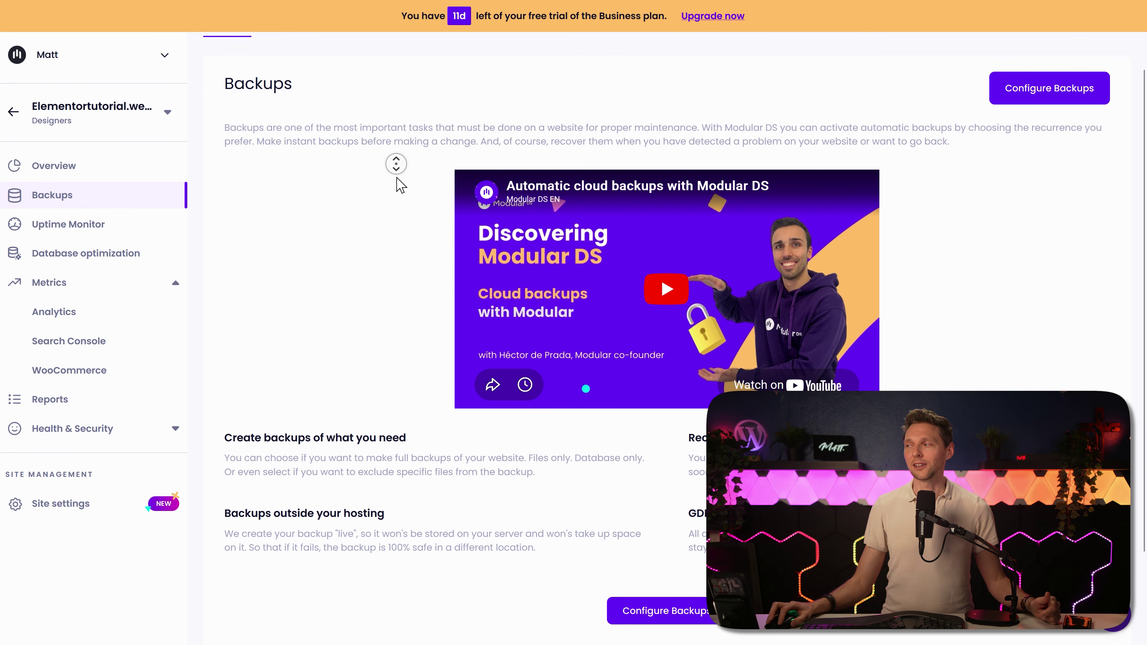
pyautogui.scroll(4, 401, 183)
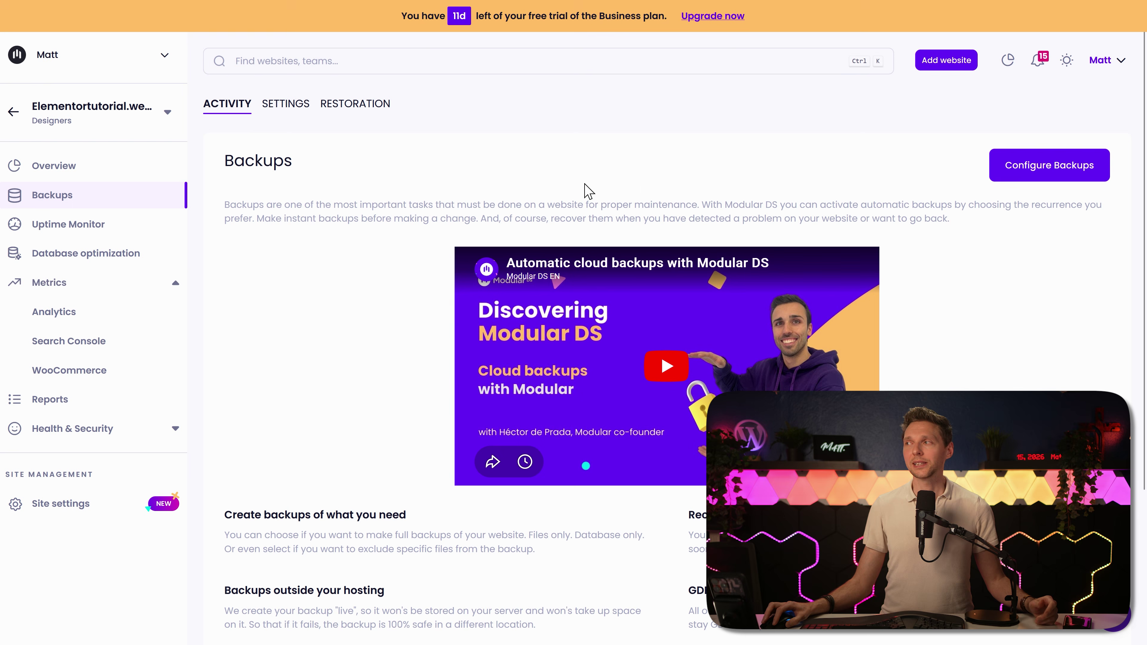
pyautogui.click(1022, 178)
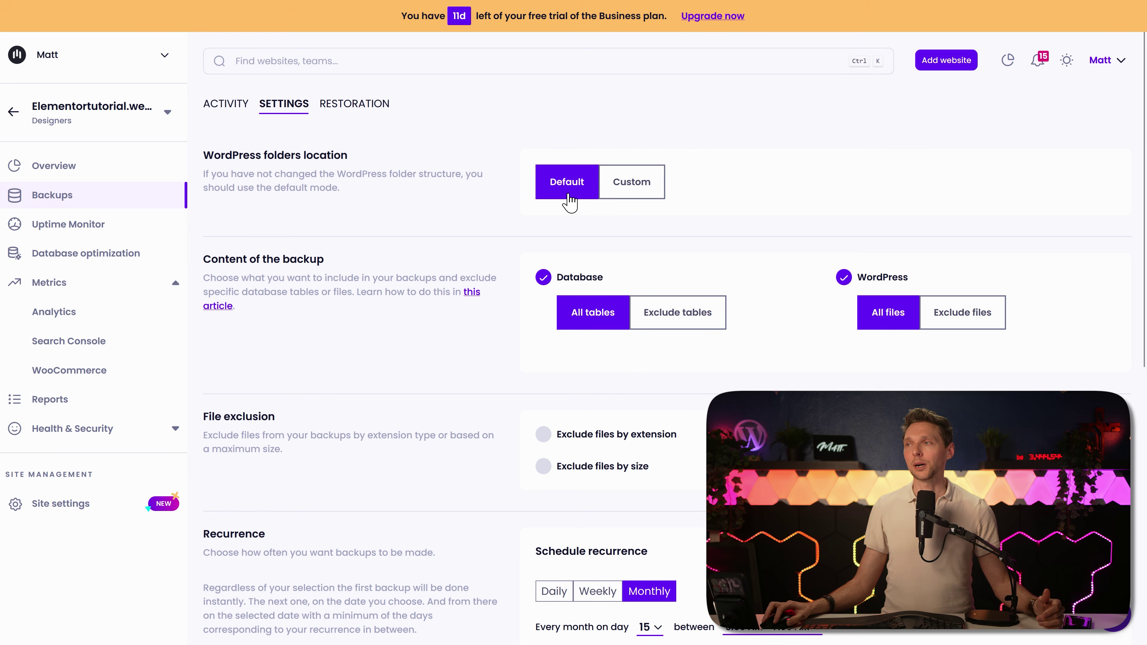
pyautogui.middleClick(506, 207)
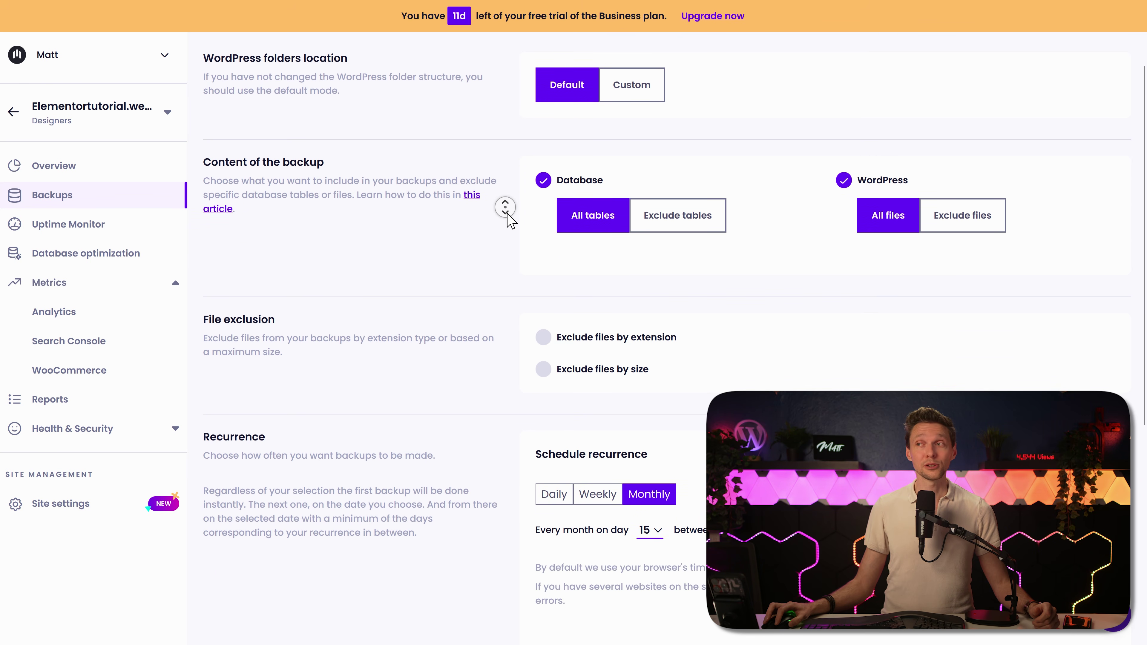
pyautogui.middleClick(508, 220)
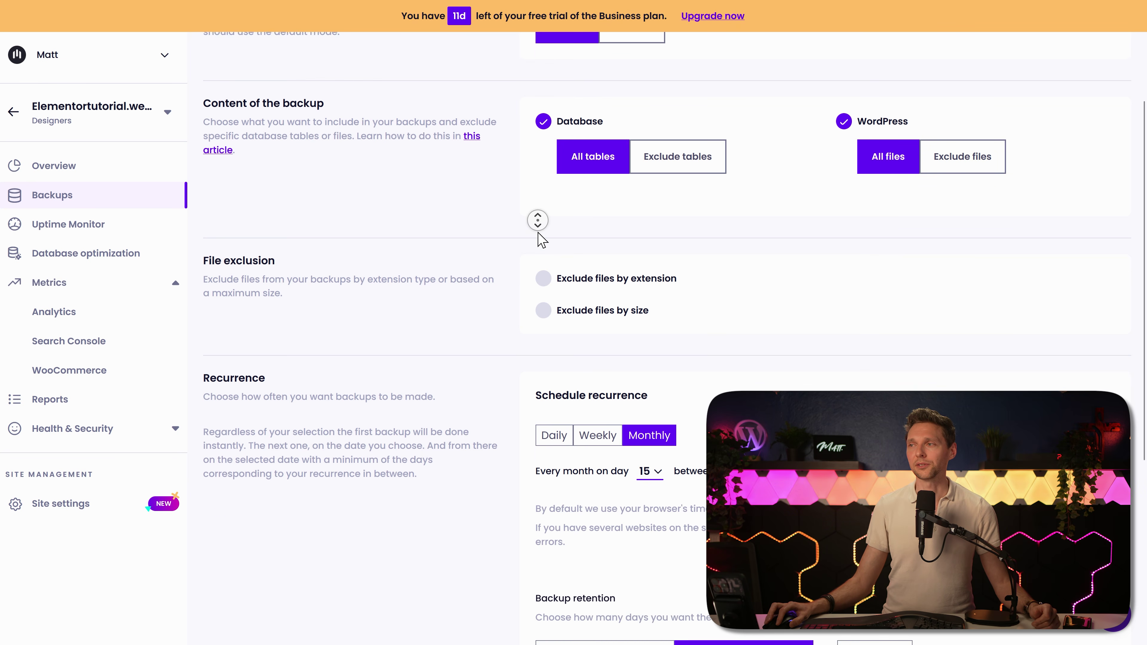
pyautogui.middleClick(542, 235)
pyautogui.middleClick(474, 243)
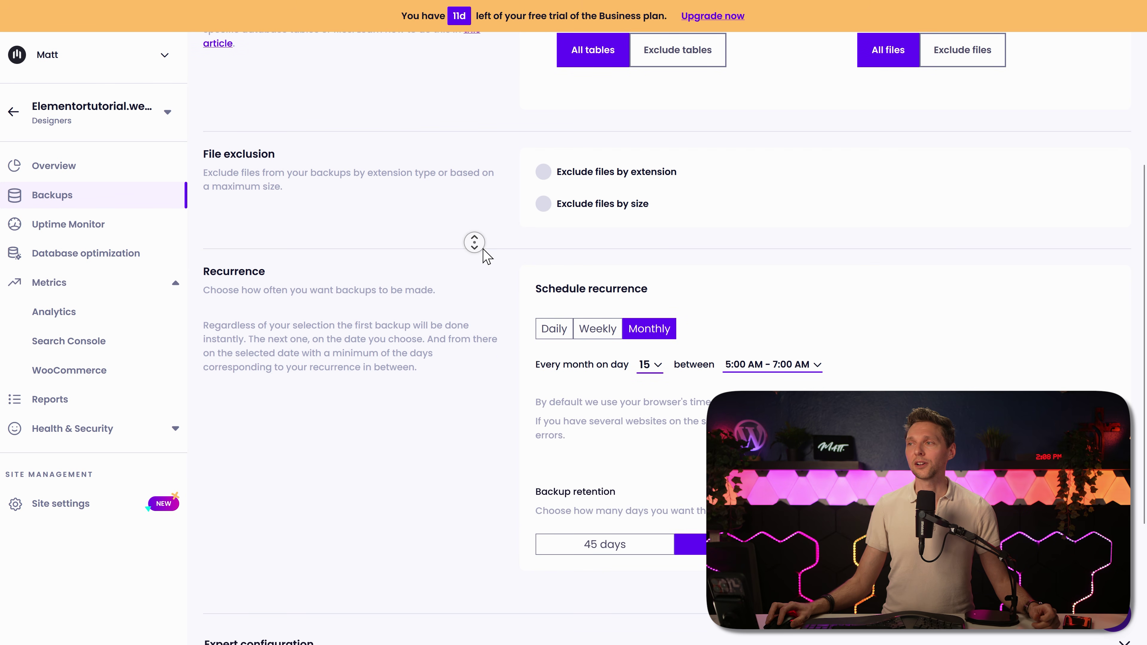
pyautogui.middleClick(482, 223)
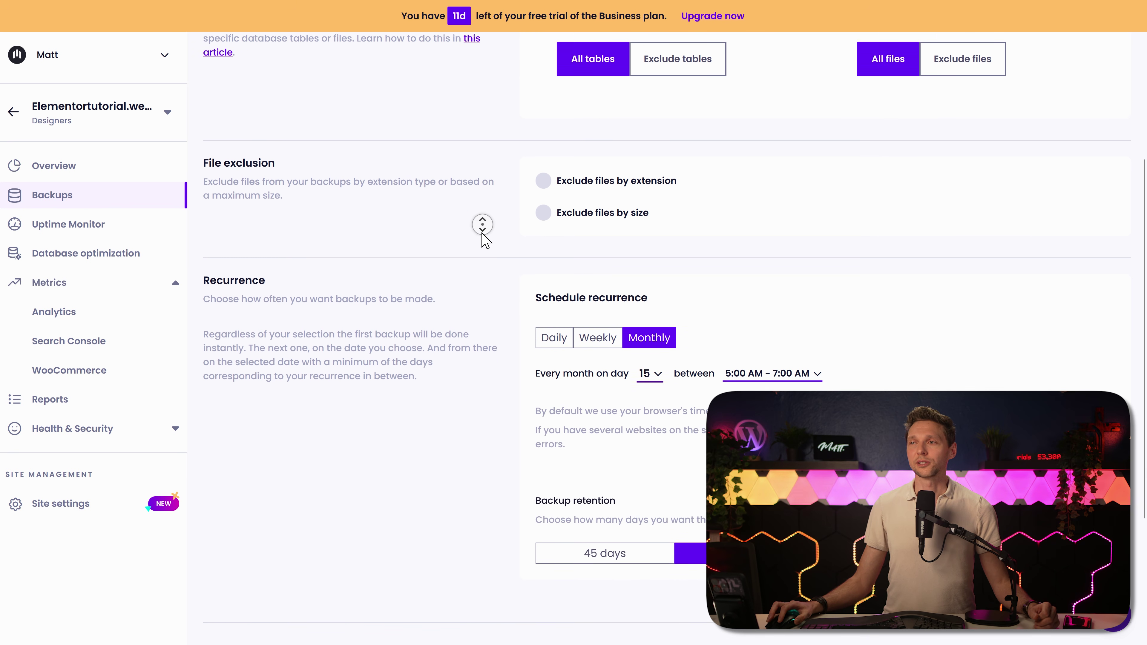
pyautogui.middleClick(485, 240)
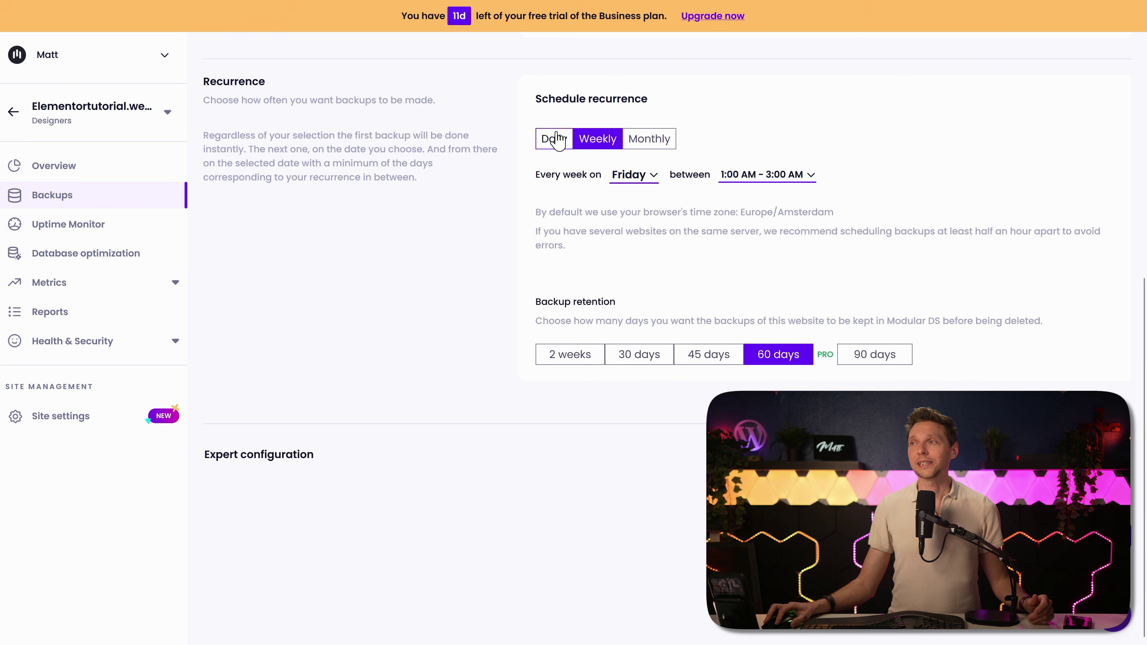
# Step: Try daily and weekly recurrence and 45/60/90-day retention, then expand Expert configuration
pyautogui.click(552, 141)
pyautogui.click(607, 144)
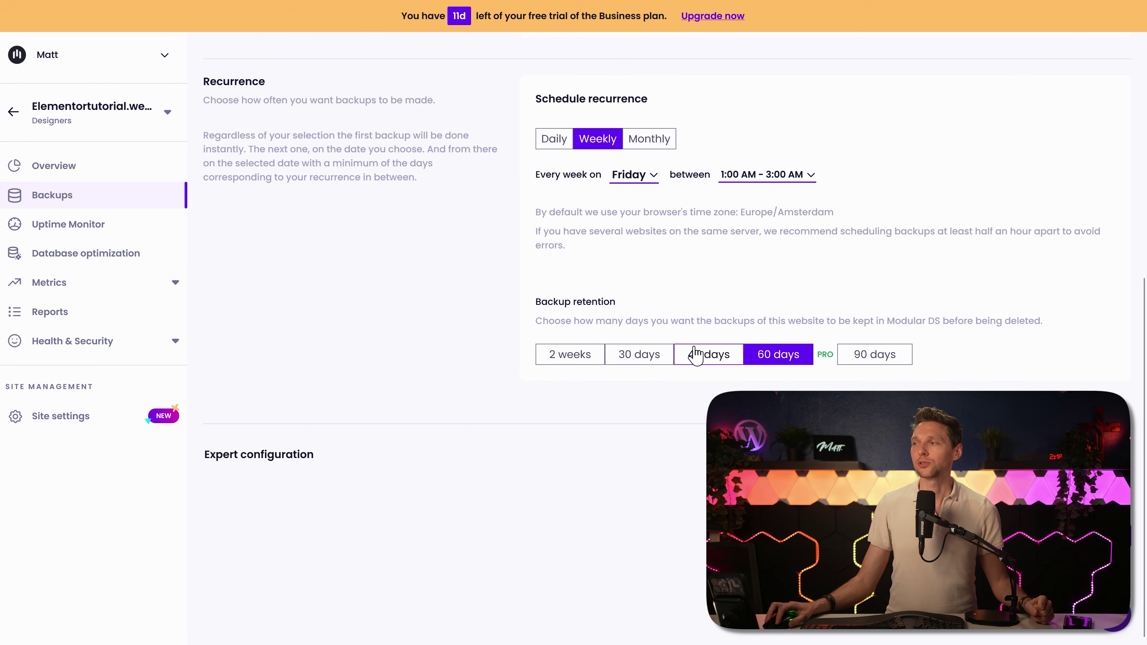
pyautogui.click(729, 359)
pyautogui.click(768, 361)
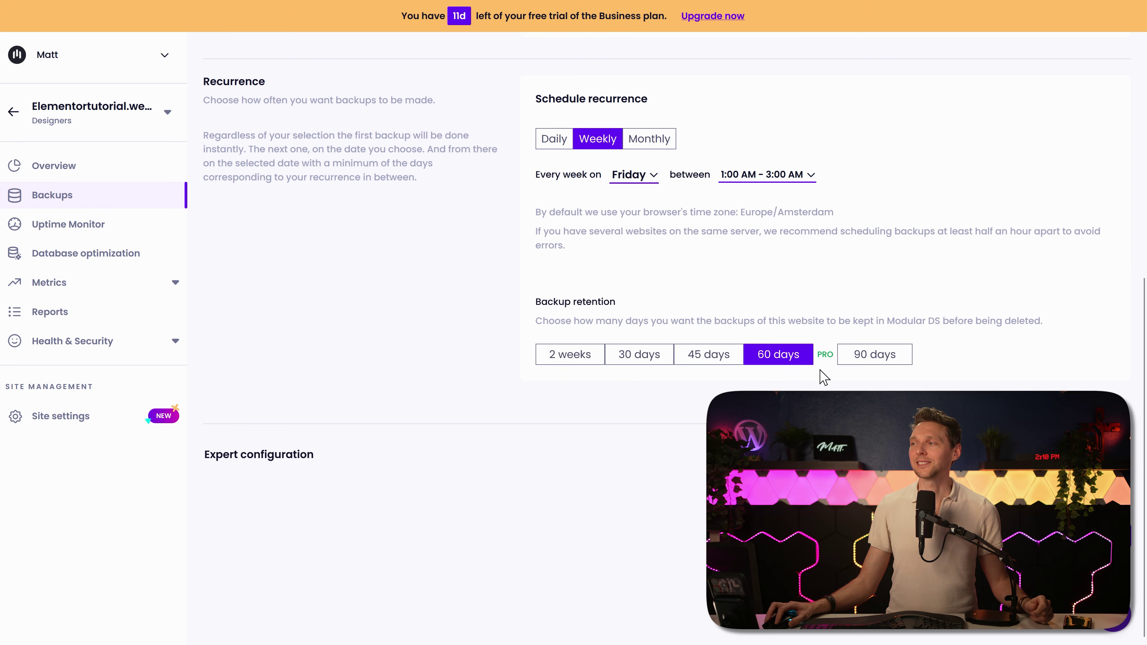
pyautogui.click(858, 361)
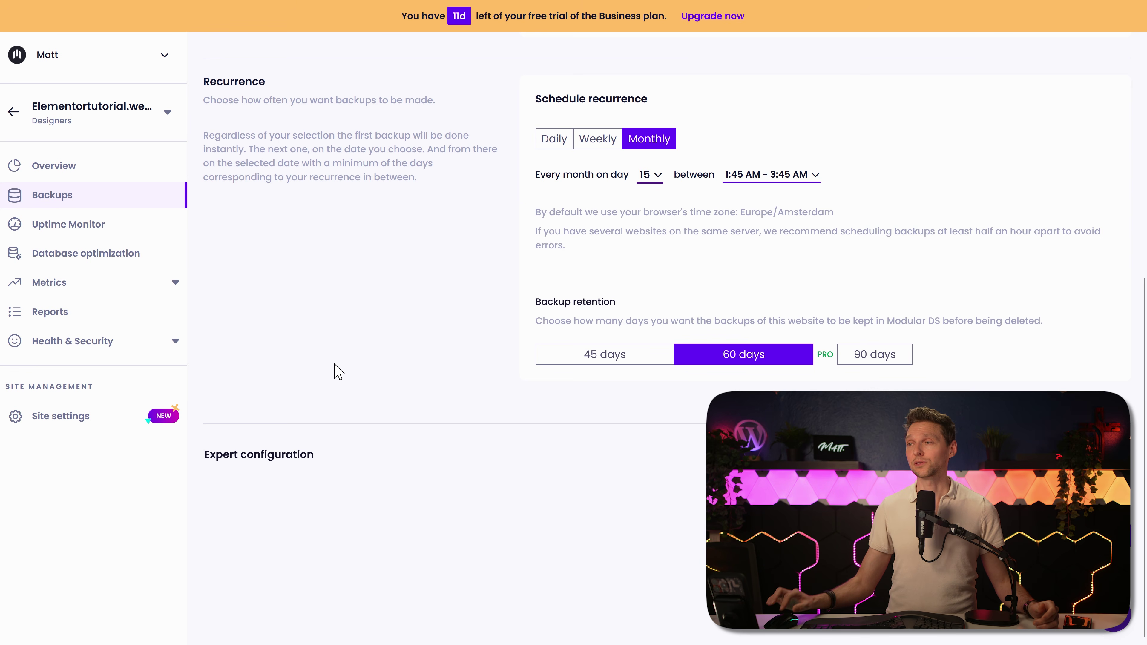
pyautogui.click(264, 456)
pyautogui.middleClick(437, 364)
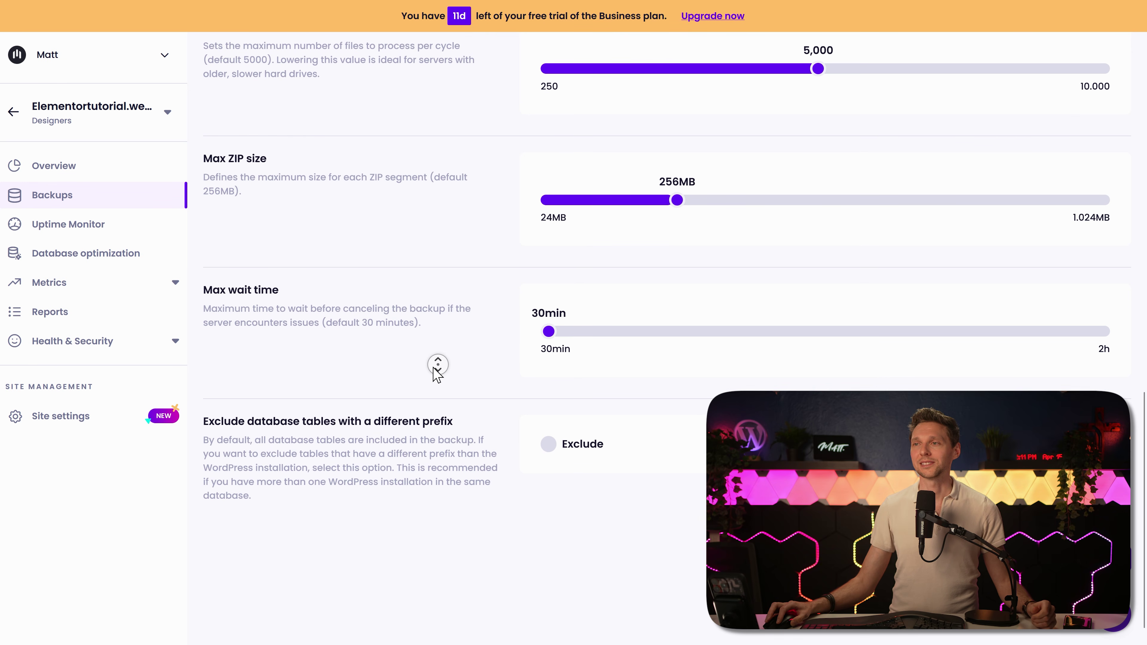
pyautogui.middleClick(434, 384)
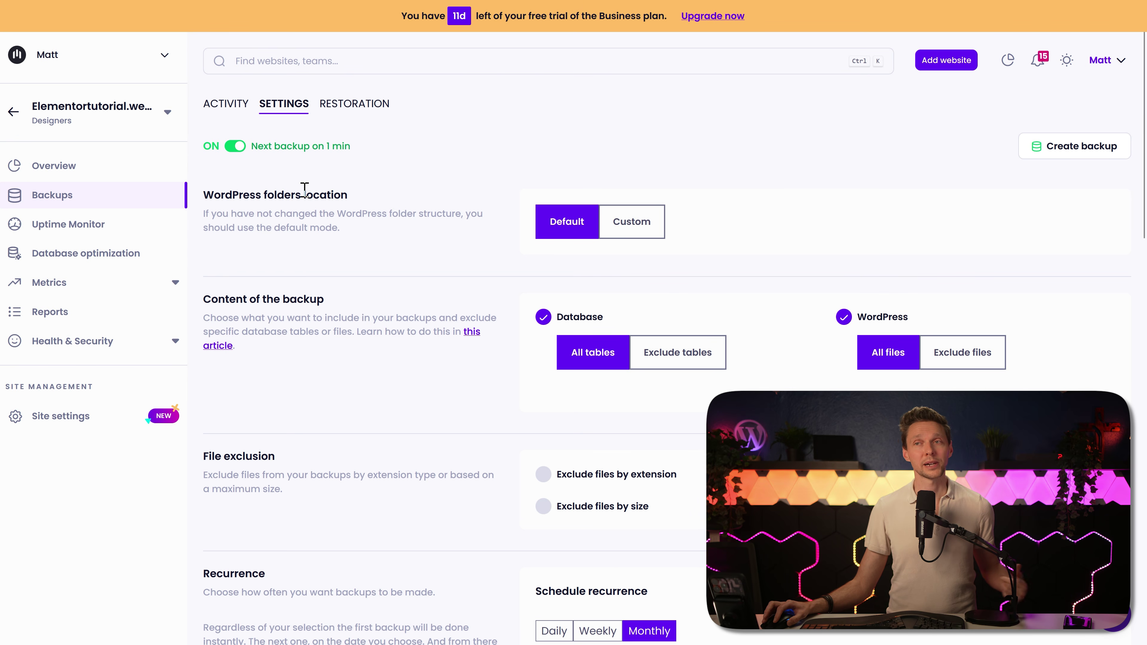
# Step: On the Restoration tab, check the FTP/SFTP credentials list, leaving it unchanged
pyautogui.click(358, 106)
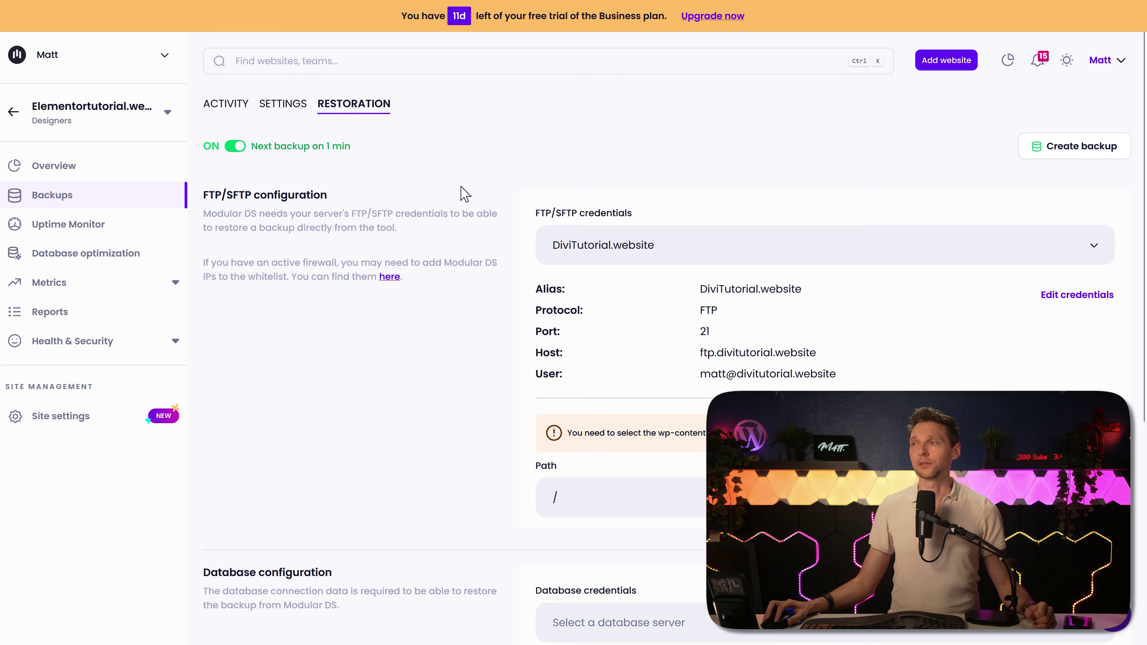
pyautogui.click(586, 254)
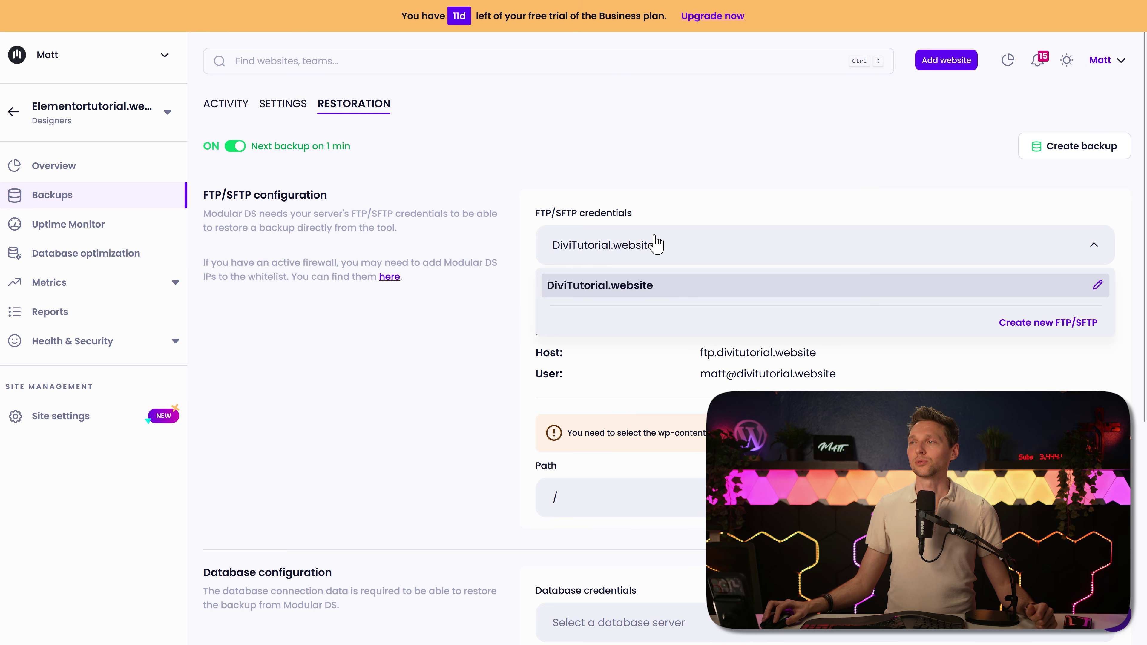
pyautogui.click(598, 230)
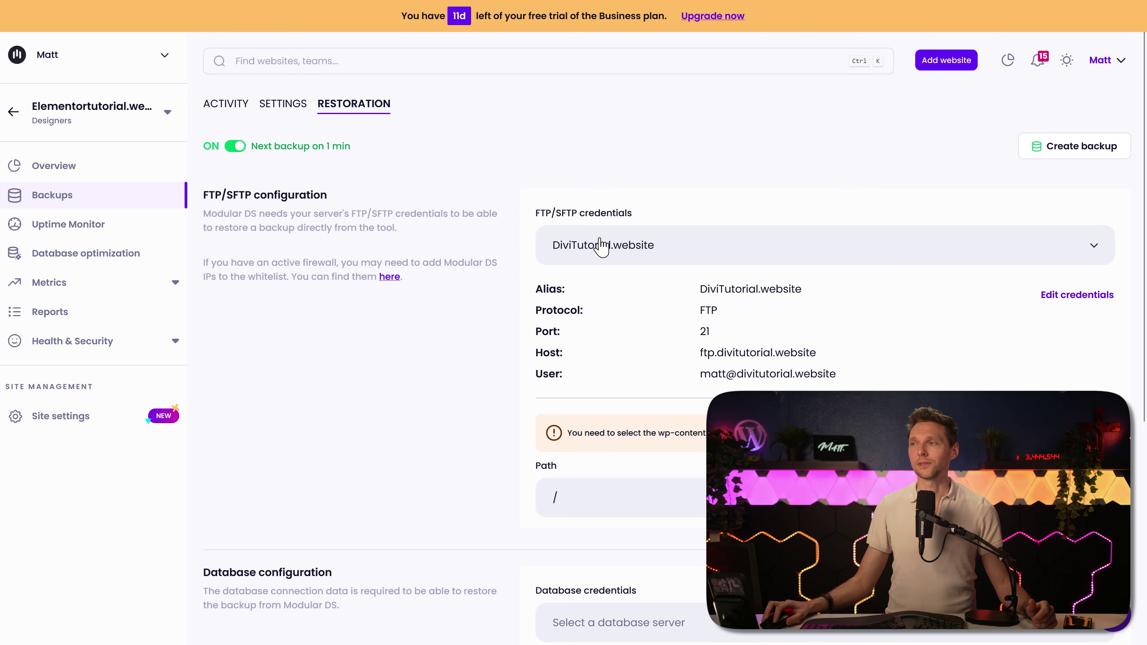
# Step: Use DiviTutorial.website for the database credentials, then go to the Uptime Monitor page
pyautogui.middleClick(694, 288)
pyautogui.scroll(-6, 694, 288)
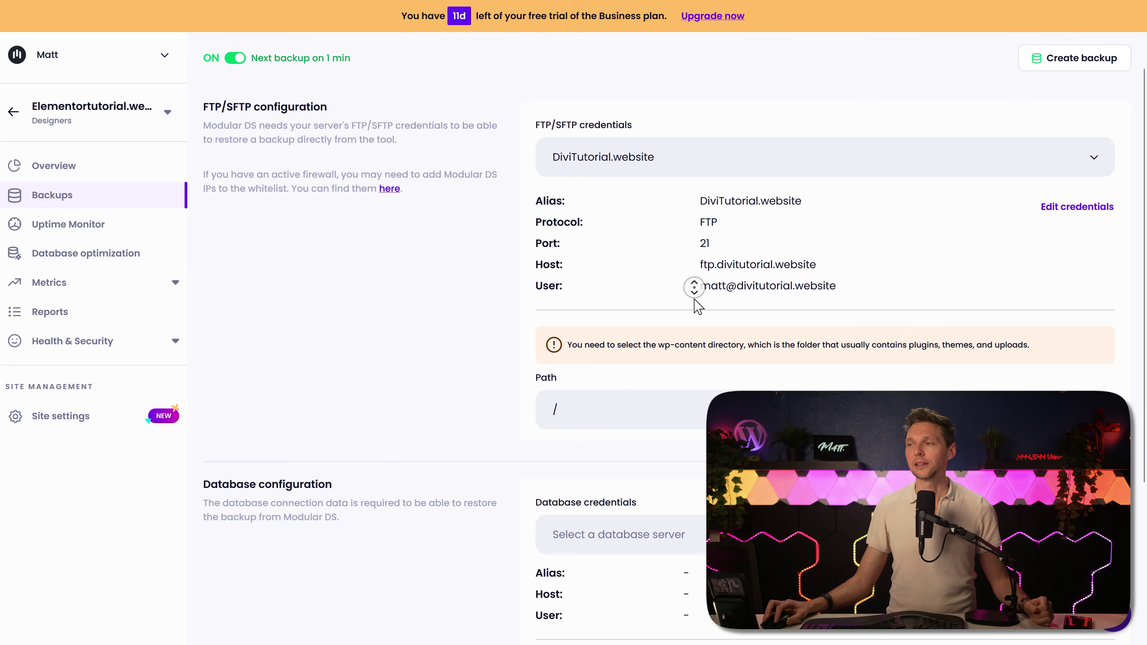
pyautogui.middleClick(684, 333)
pyautogui.click(684, 334)
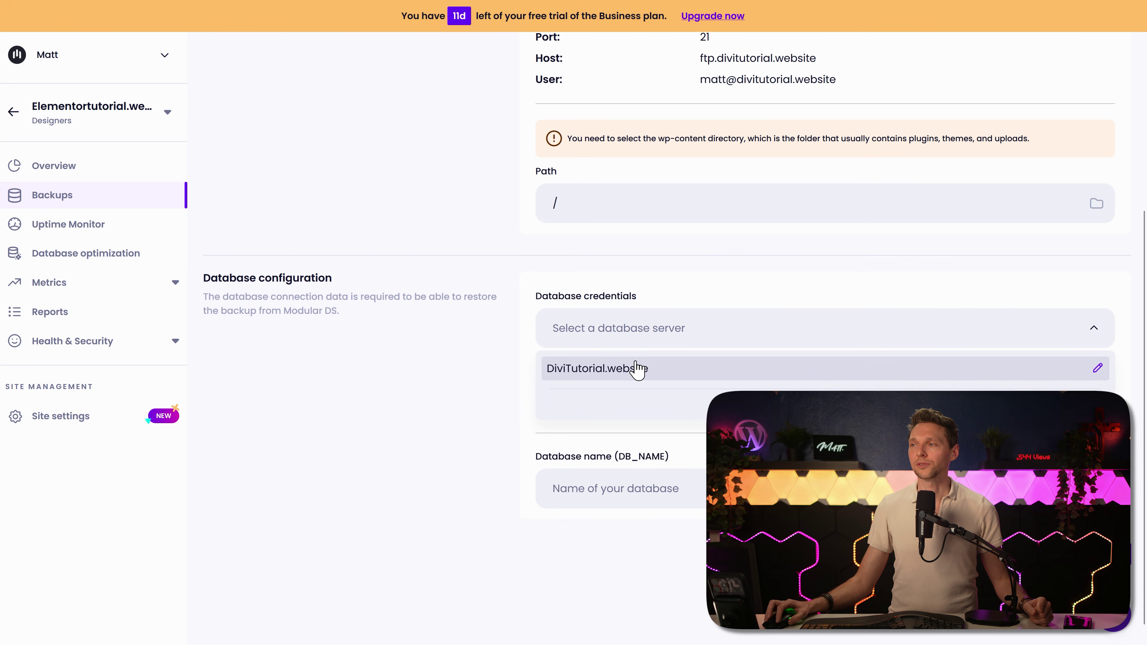
pyautogui.click(630, 373)
pyautogui.middleClick(459, 374)
pyautogui.scroll(-1, 458, 374)
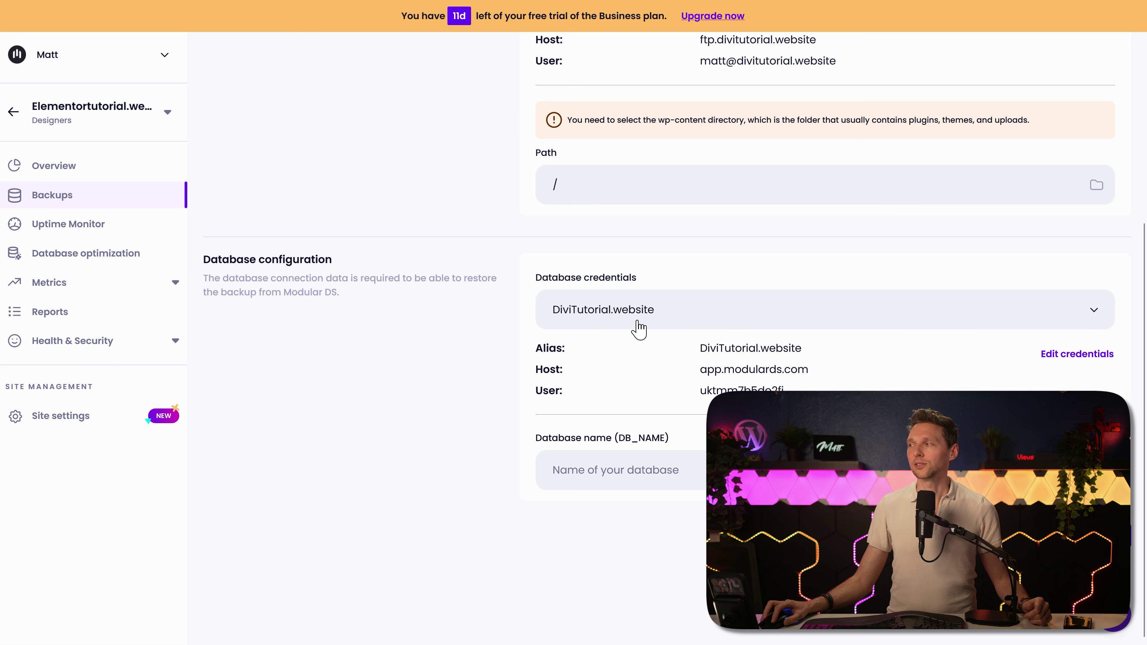
pyautogui.click(1075, 355)
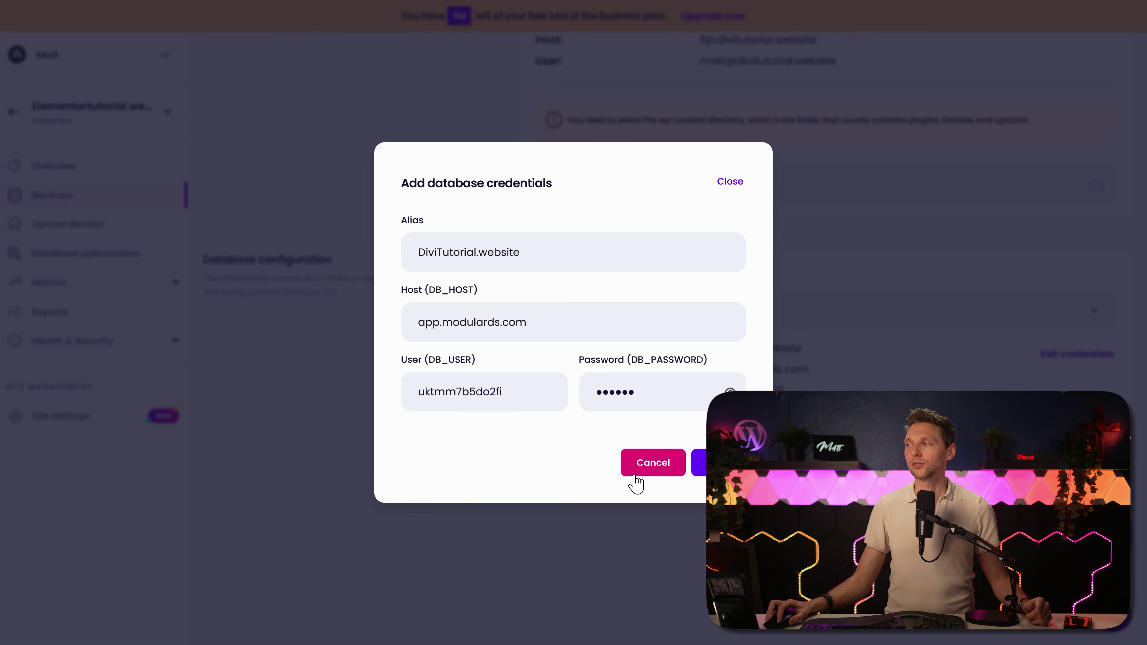
pyautogui.click(643, 463)
pyautogui.click(931, 312)
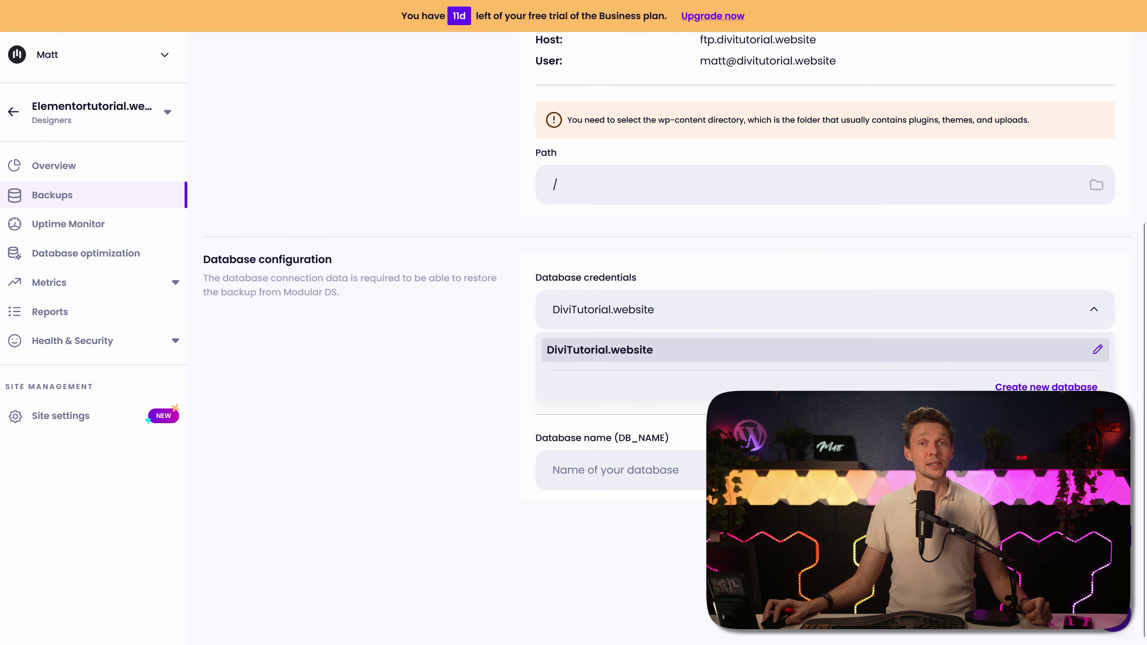
pyautogui.click(600, 350)
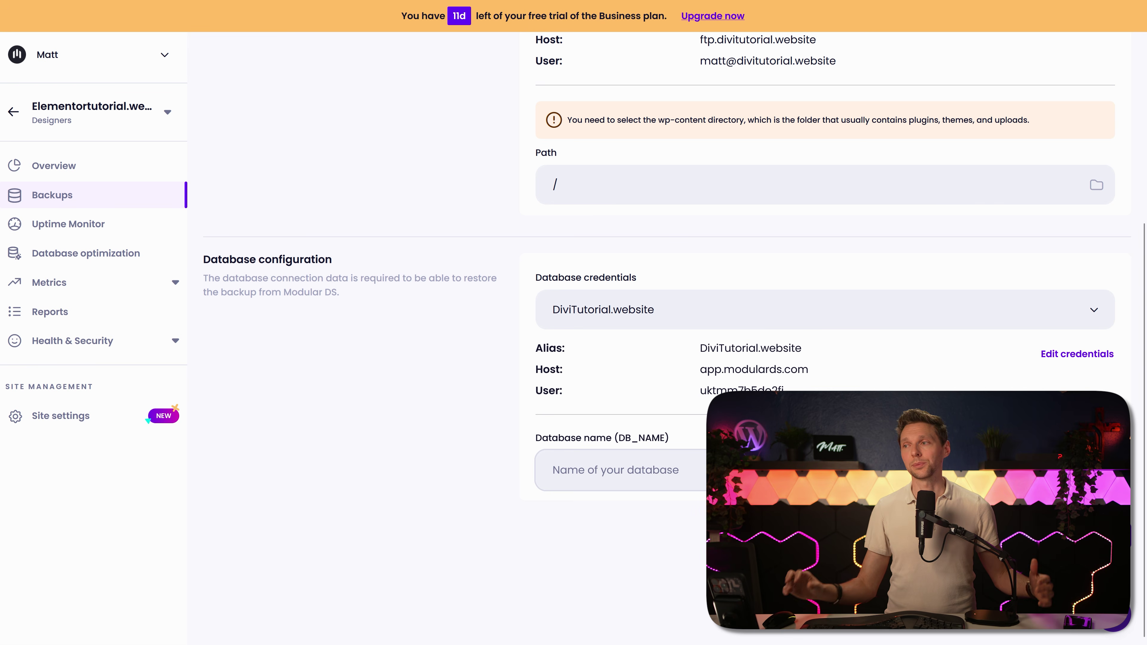
pyautogui.click(74, 226)
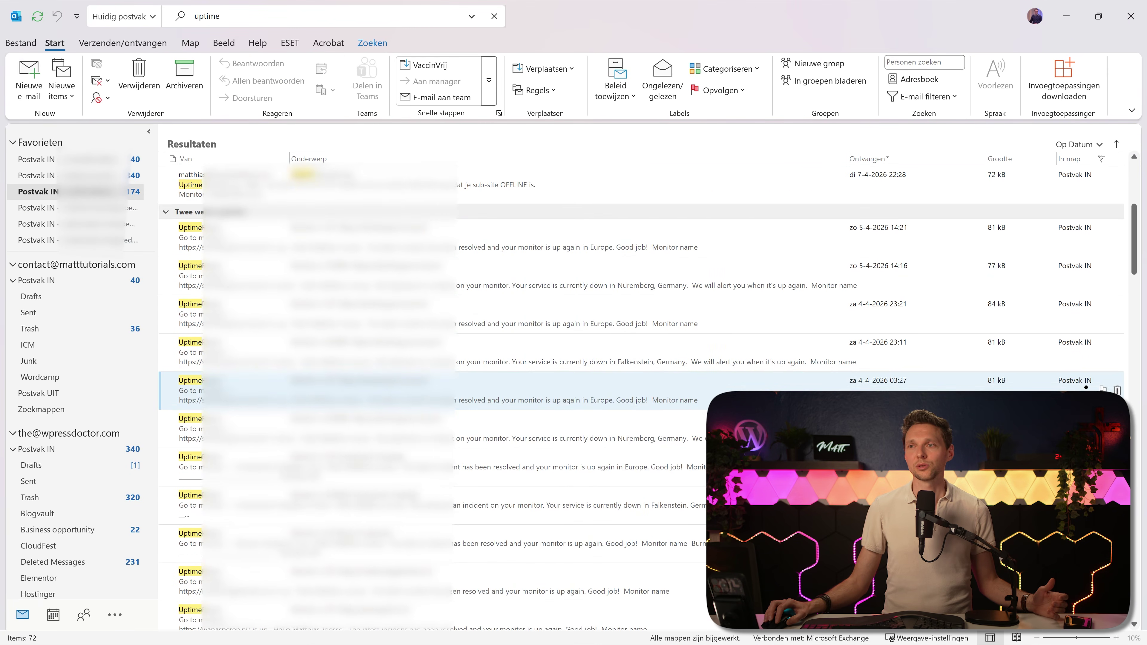
# Step: Scroll through the Outlook 'uptime' search results back to the older alert messages
pyautogui.scroll(-10, 497, 420)
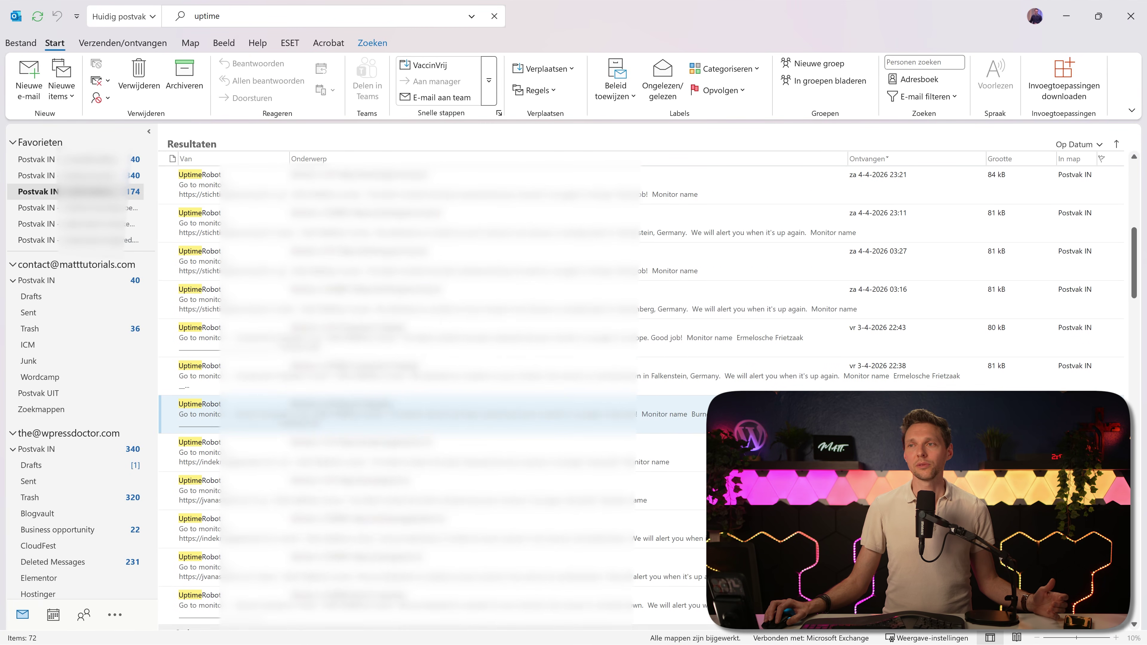
pyautogui.scroll(-5, 496, 406)
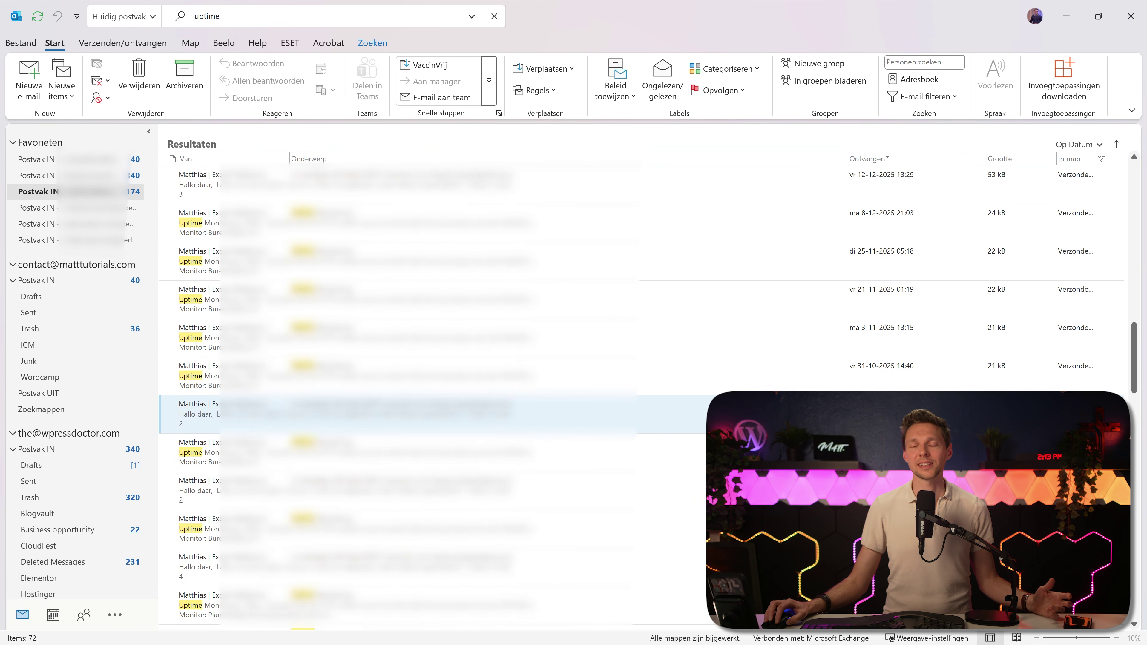
pyautogui.scroll(-10, 1075, 172)
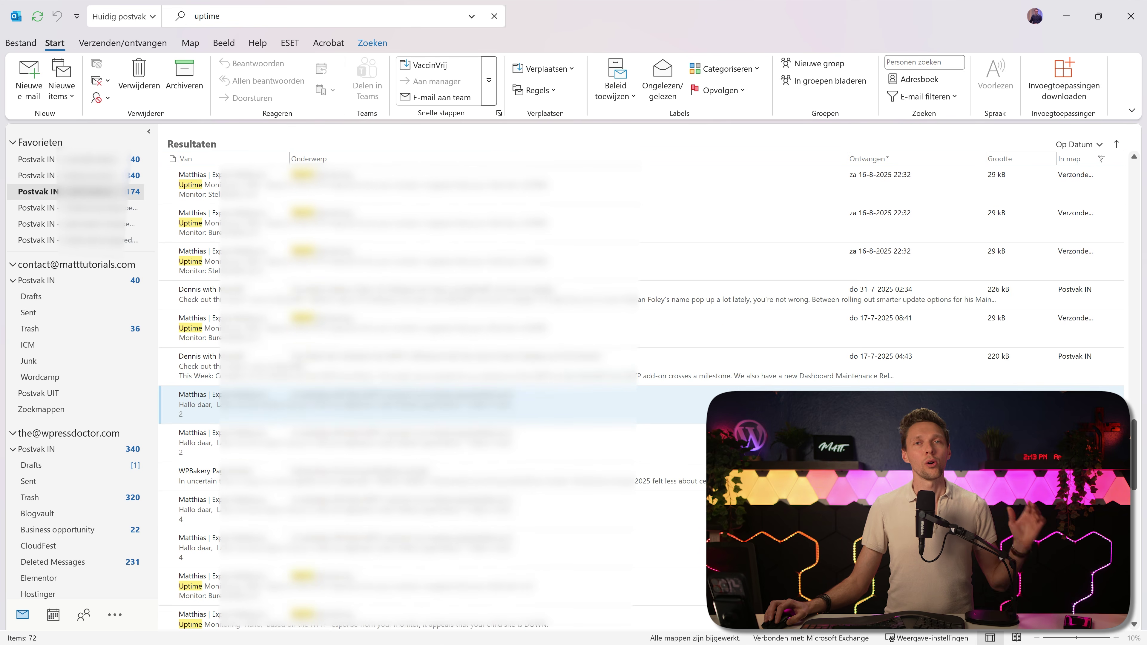
pyautogui.scroll(4, 1075, 172)
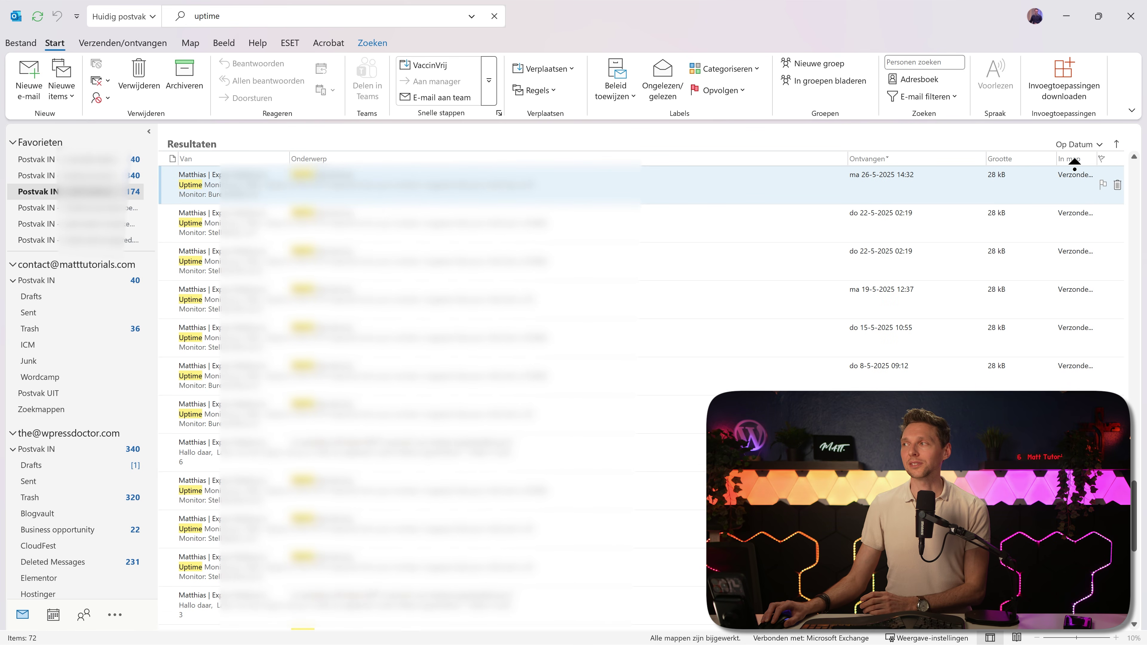
pyautogui.scroll(2, 1076, 156)
pyautogui.scroll(3, 1078, 151)
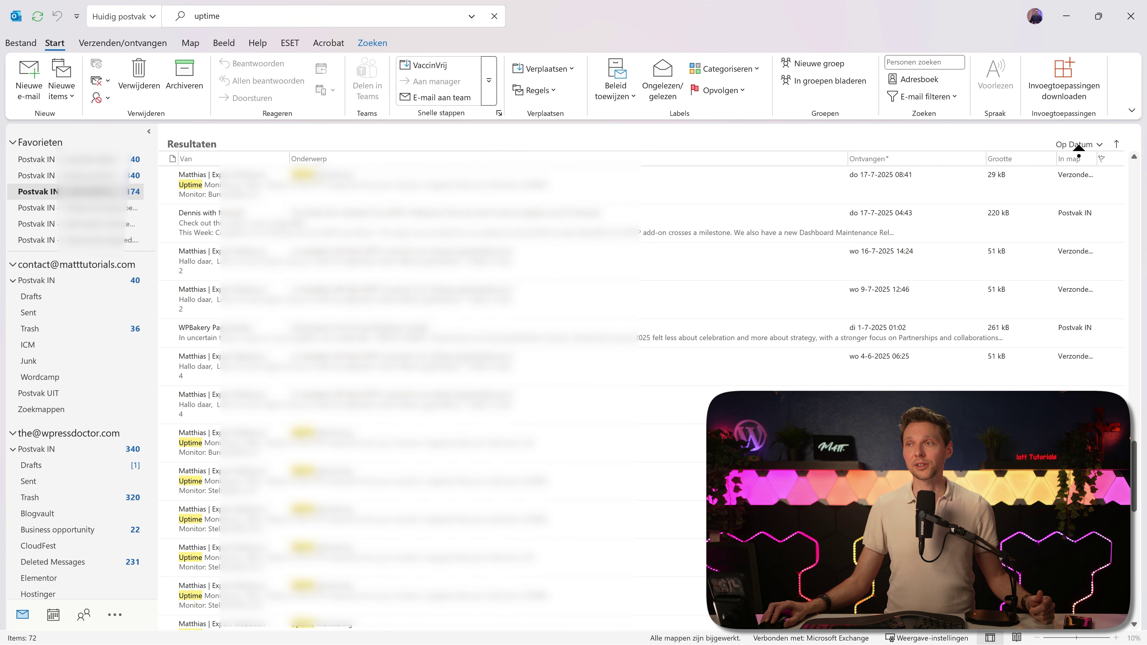
pyautogui.scroll(3, 1084, 151)
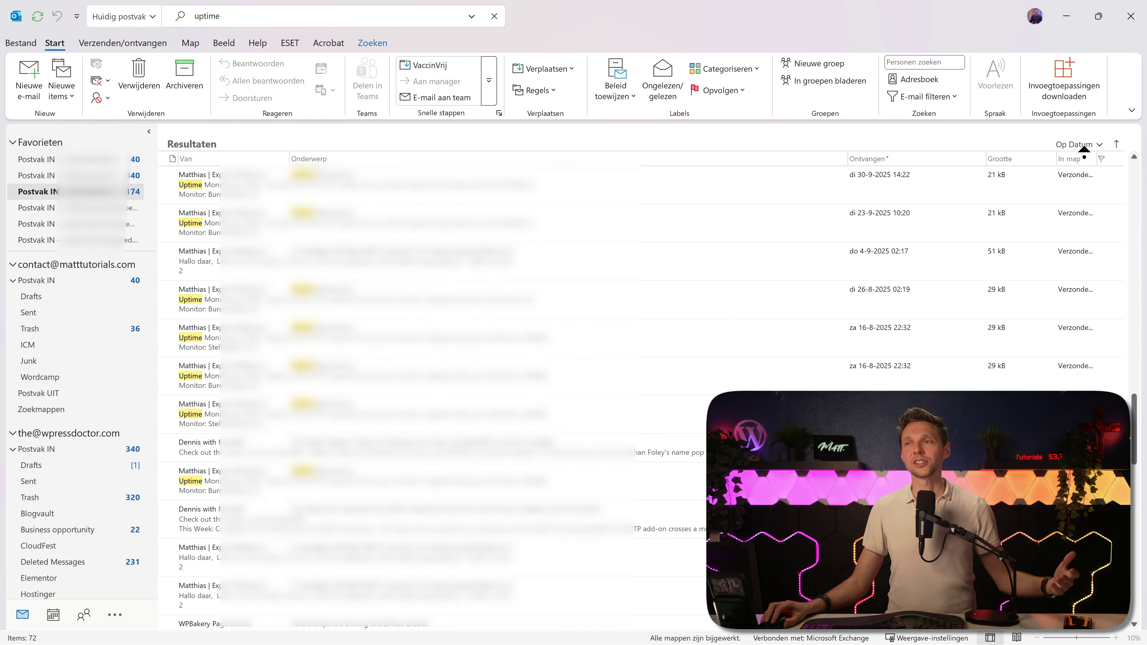
pyautogui.scroll(3, 1087, 144)
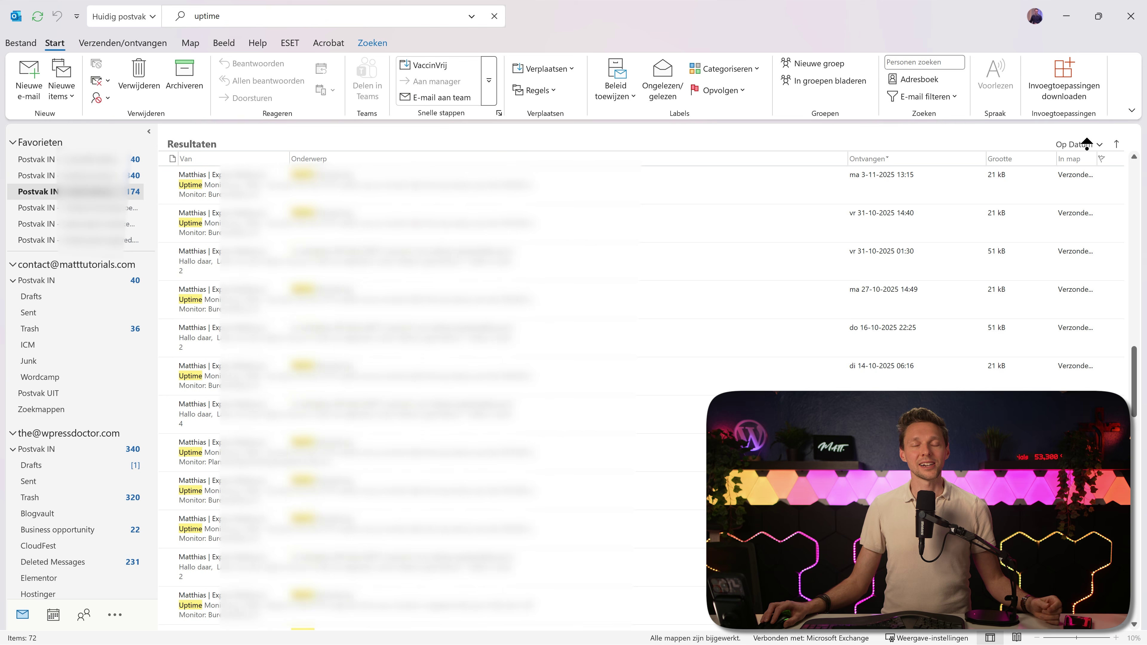
pyautogui.scroll(5, 1088, 144)
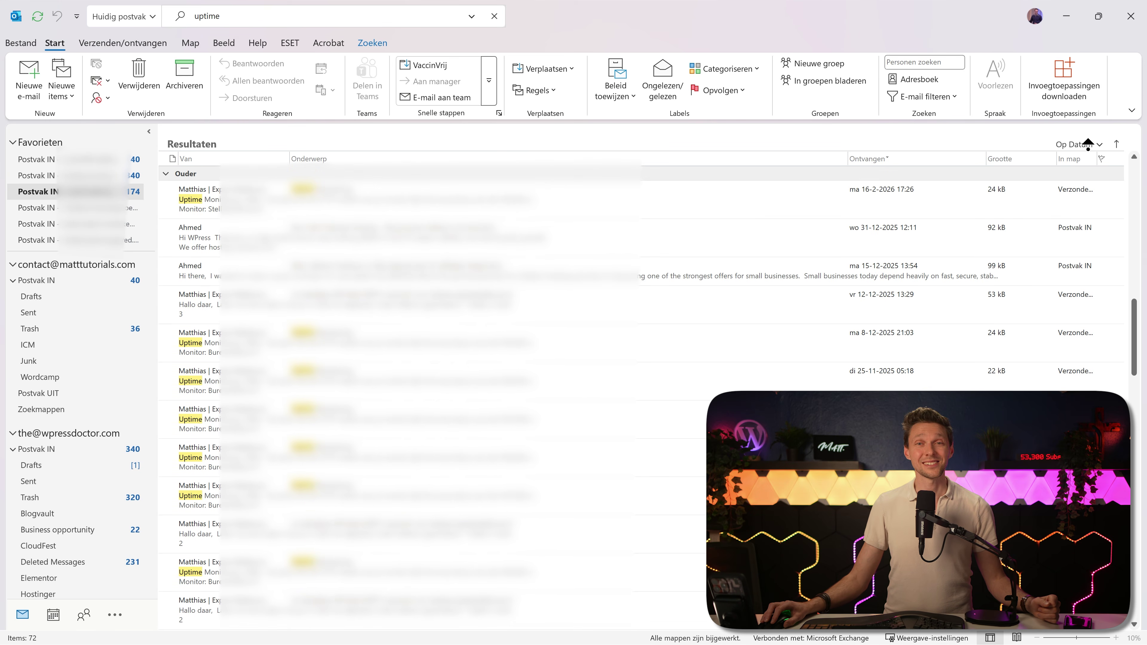
pyautogui.scroll(5, 1089, 144)
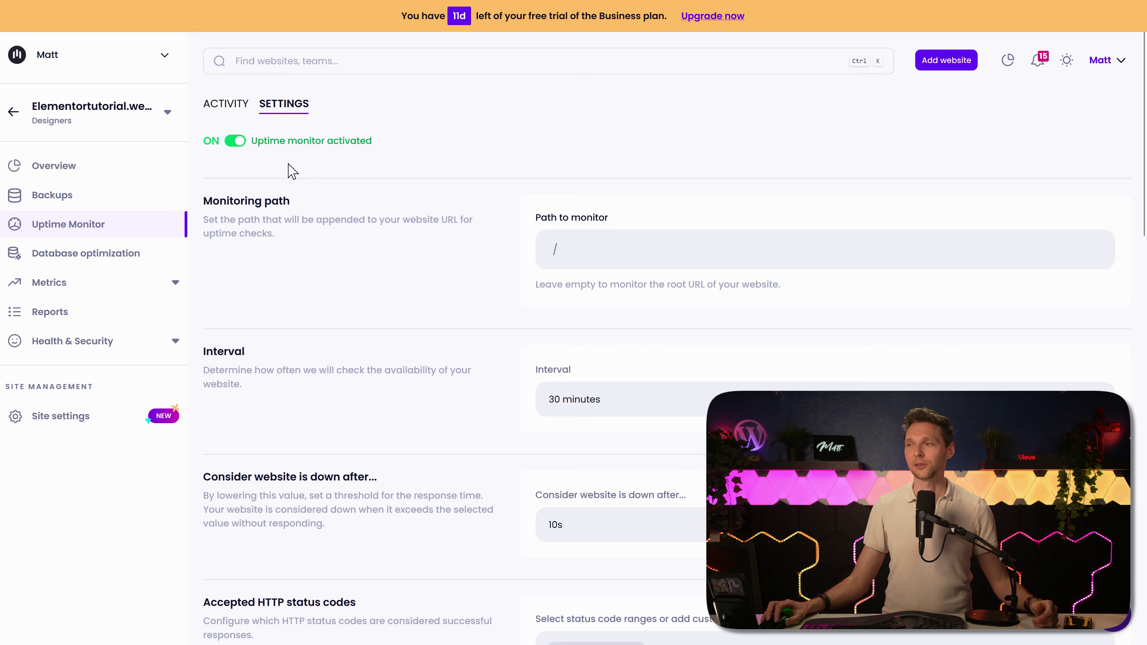
# Step: Keep the check interval at 30 minutes and mark the site down after 45s, using GET
pyautogui.scroll(-3, 634, 350)
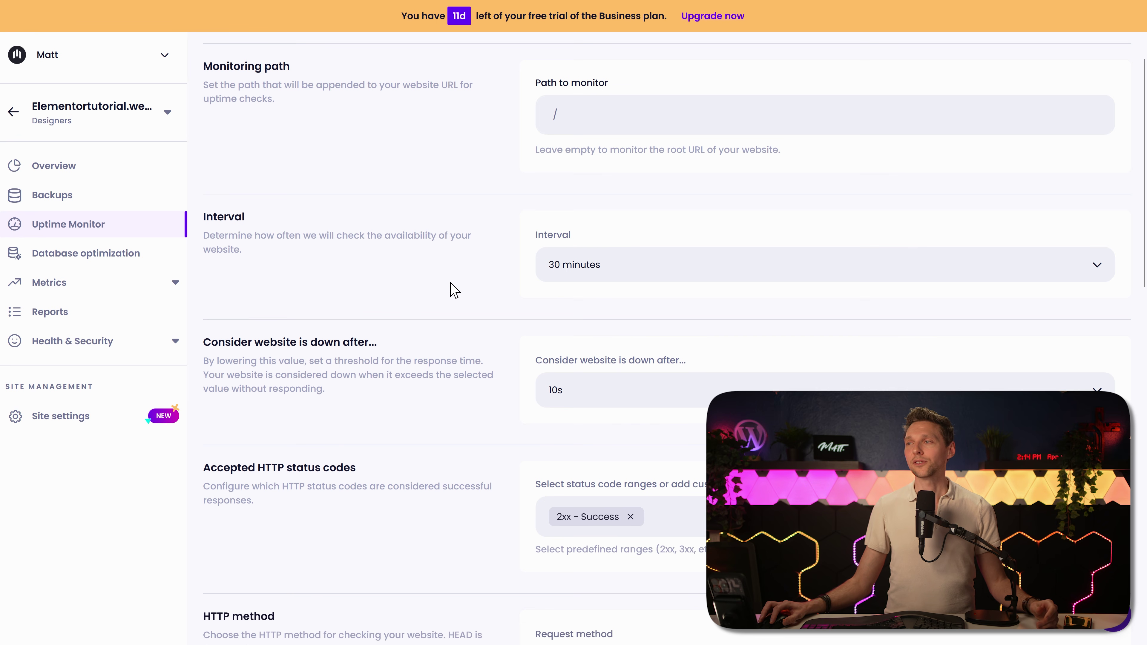
pyautogui.click(613, 274)
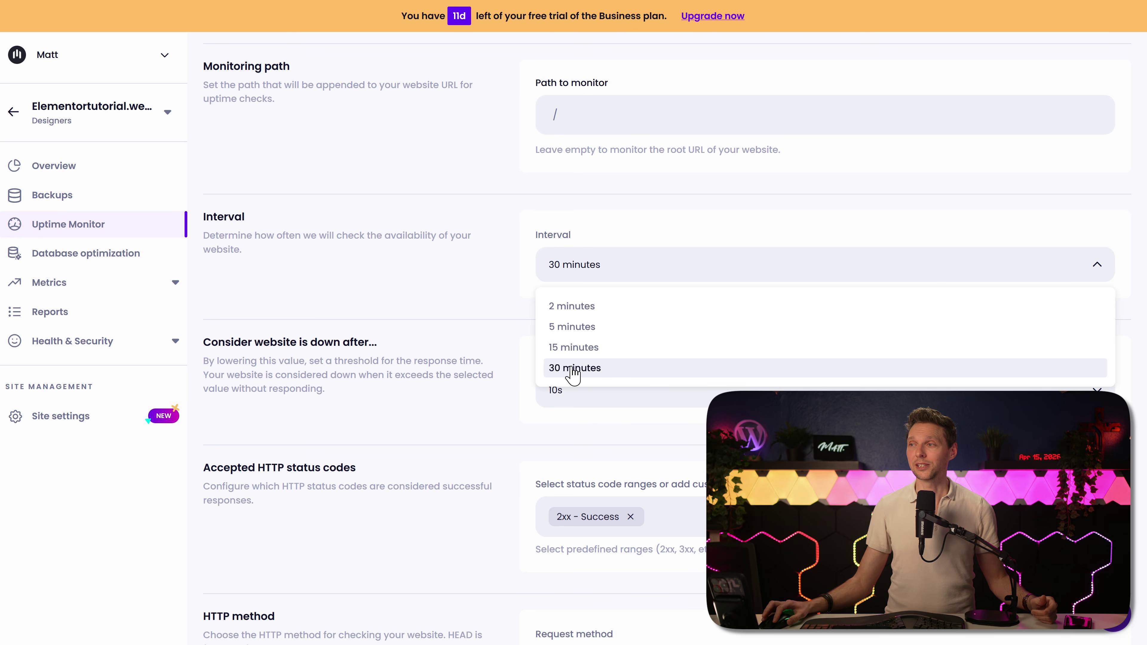
pyautogui.click(572, 306)
pyautogui.click(582, 271)
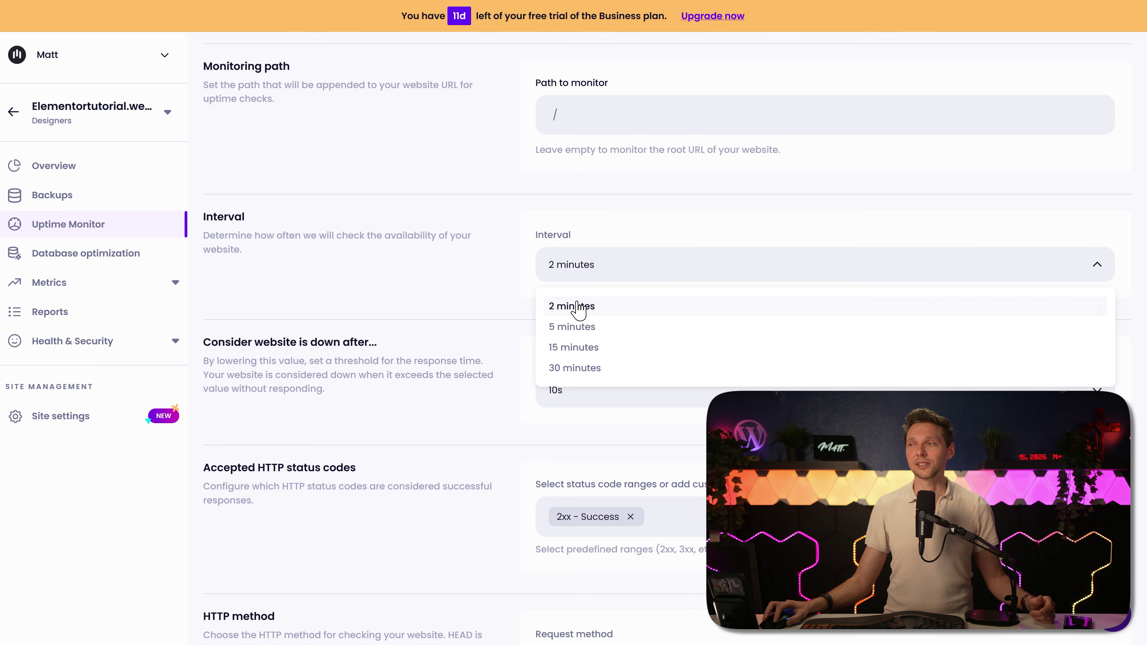
pyautogui.click(560, 368)
pyautogui.middleClick(496, 283)
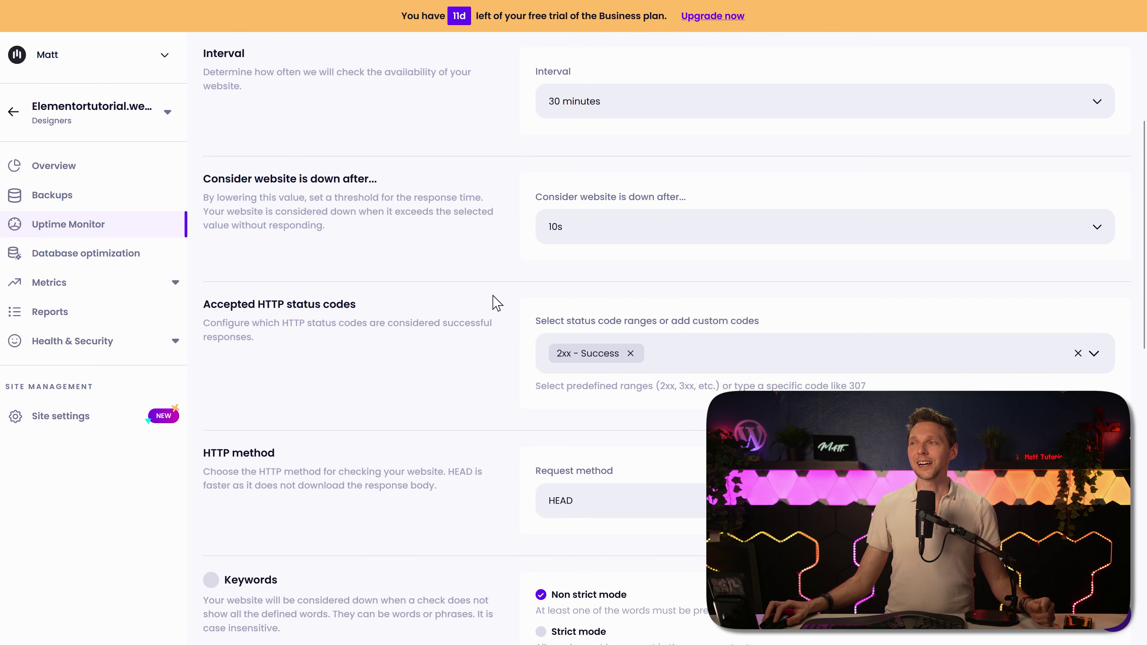
pyautogui.click(574, 249)
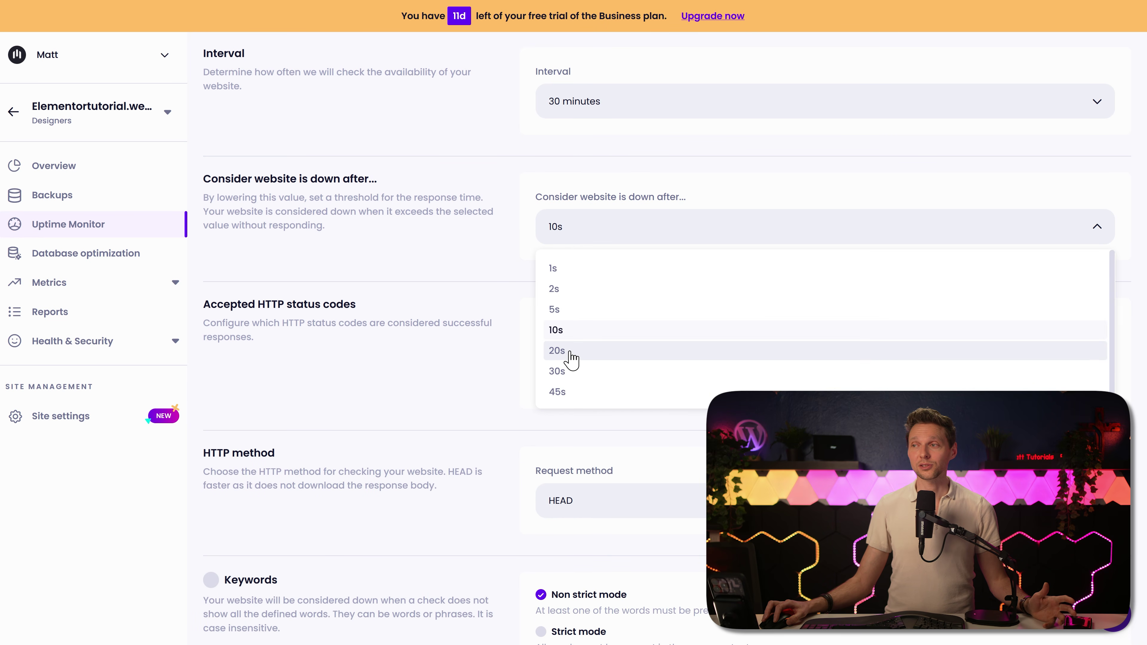
pyautogui.click(574, 391)
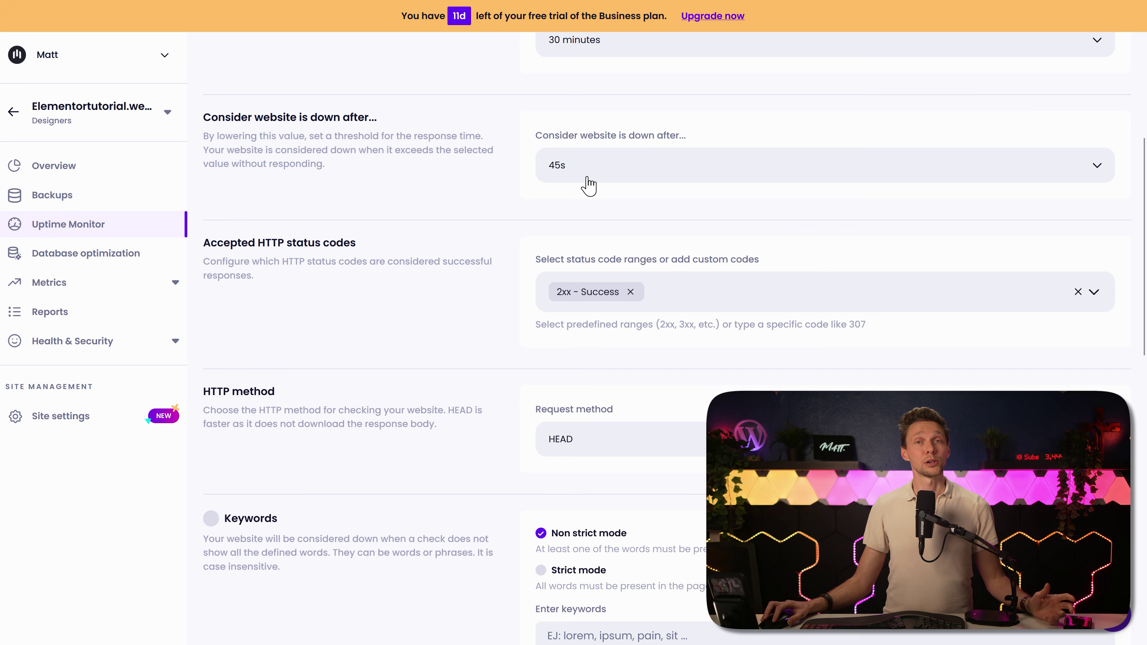
pyautogui.middleClick(493, 198)
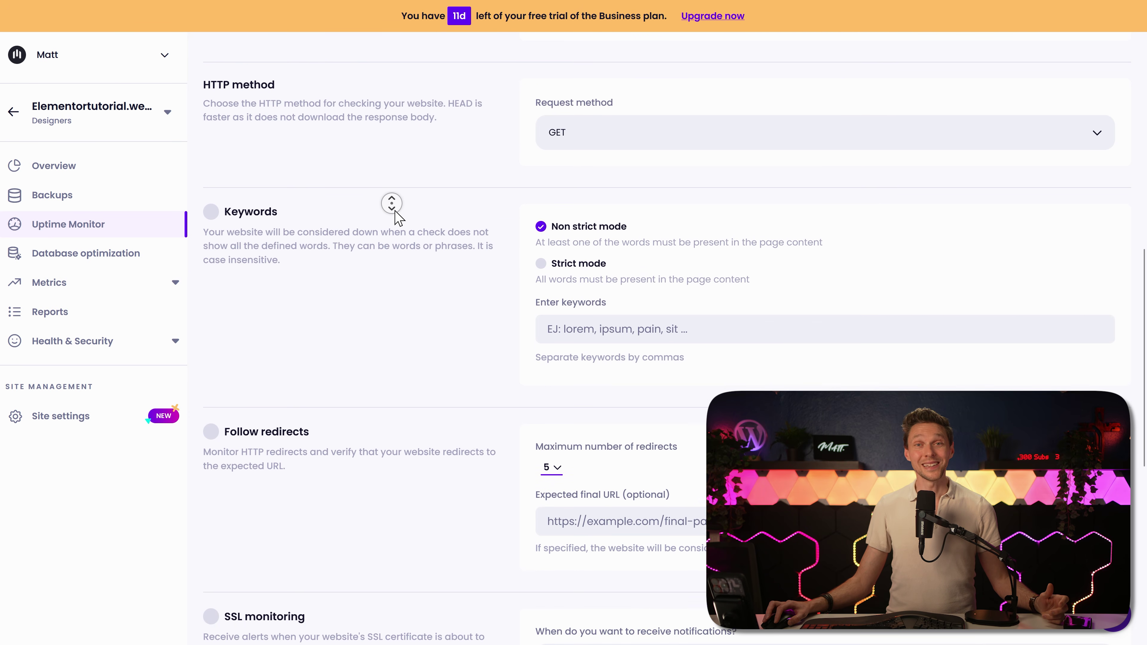
# Step: Enable keyword checking with the keyword White Diamond
pyautogui.click(395, 216)
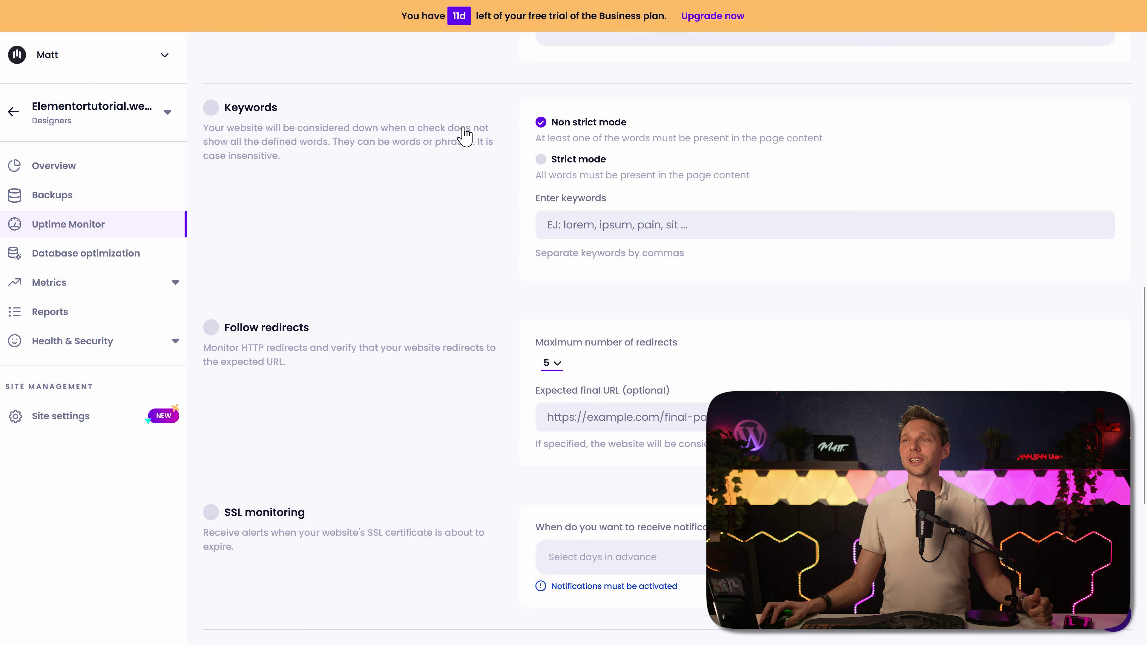
pyautogui.click(212, 108)
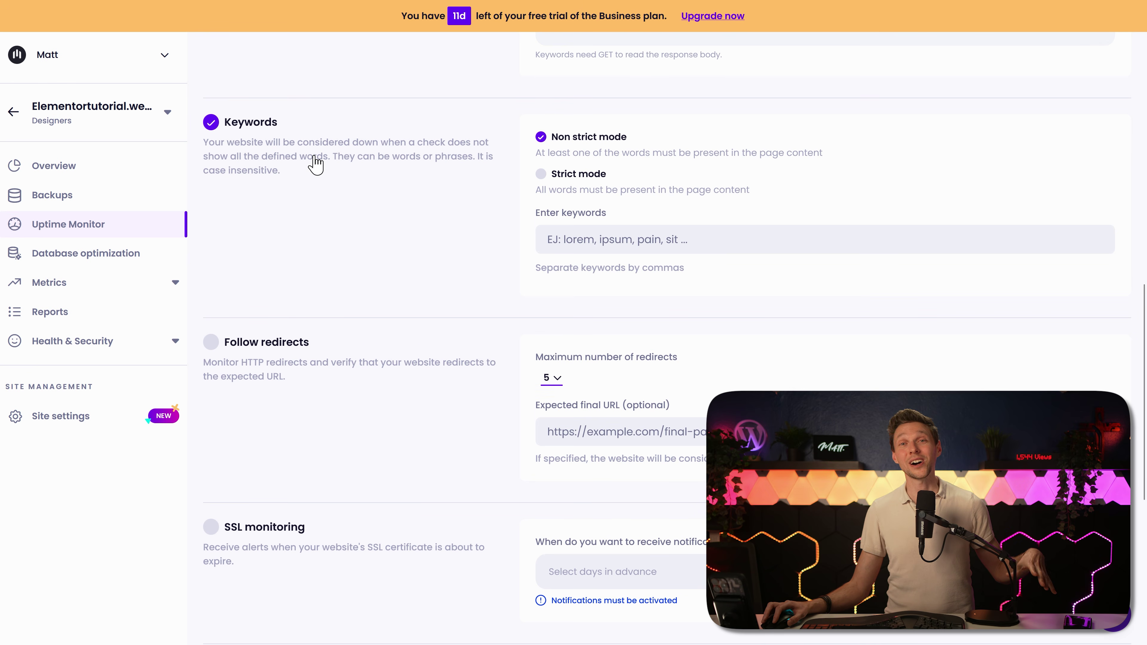
pyautogui.click(587, 239)
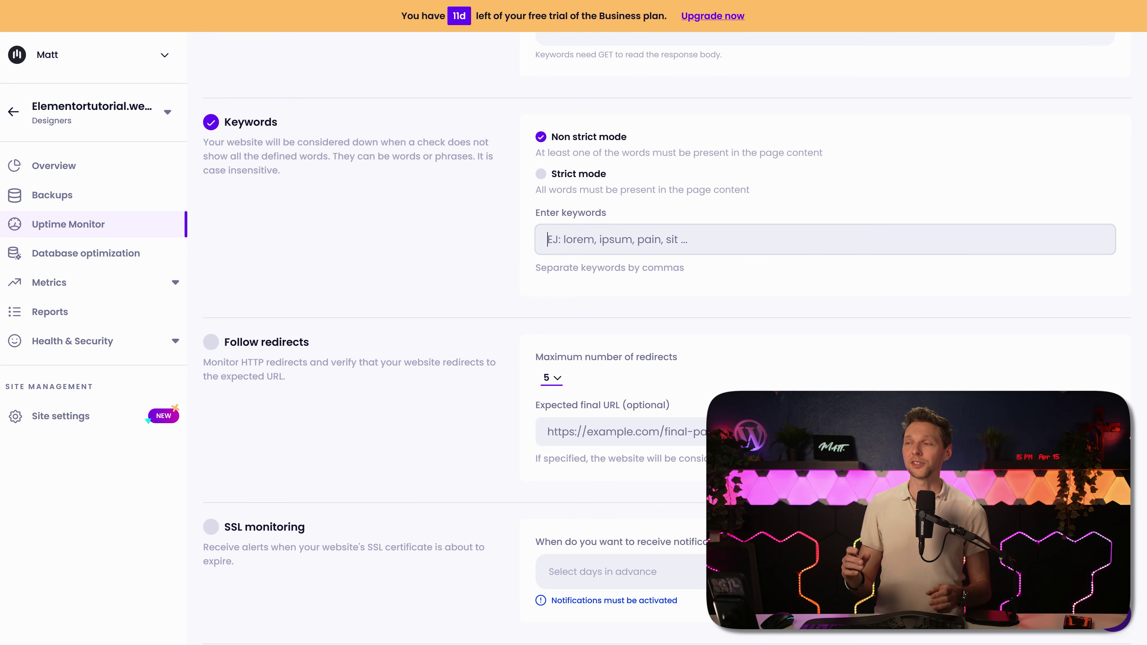
pyautogui.write('WHie')
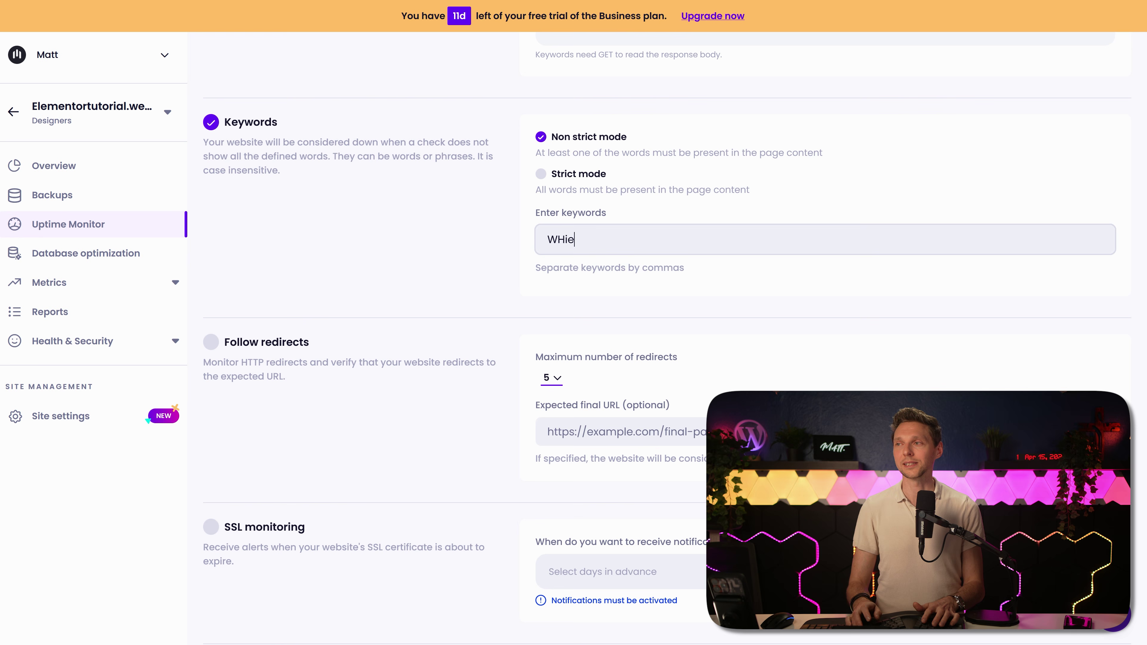
pyautogui.press('Return')
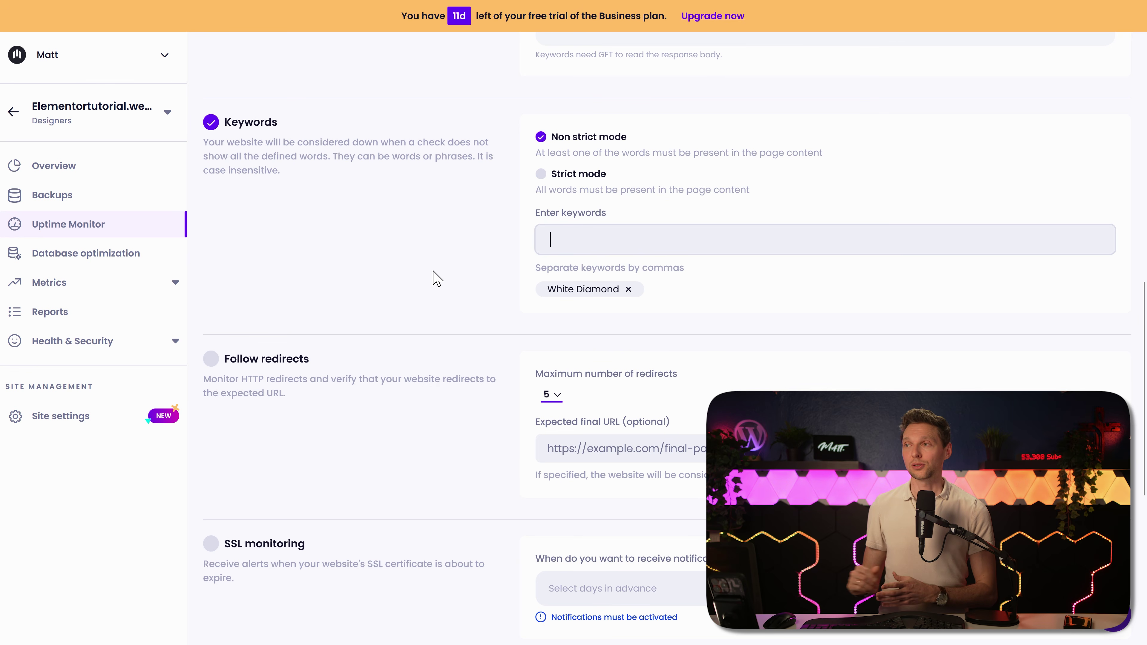
pyautogui.middleClick(341, 235)
pyautogui.middleClick(336, 252)
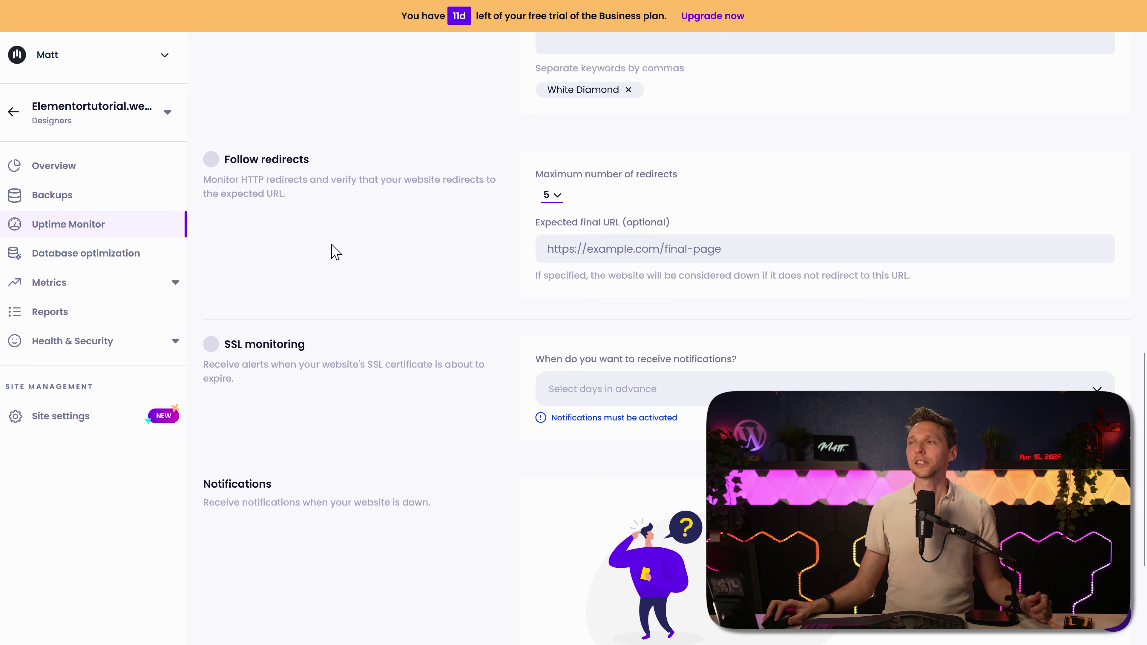
# Step: Enable Follow redirects with a maximum of 5 redirects, leaving the expected final URL empty
pyautogui.click(211, 160)
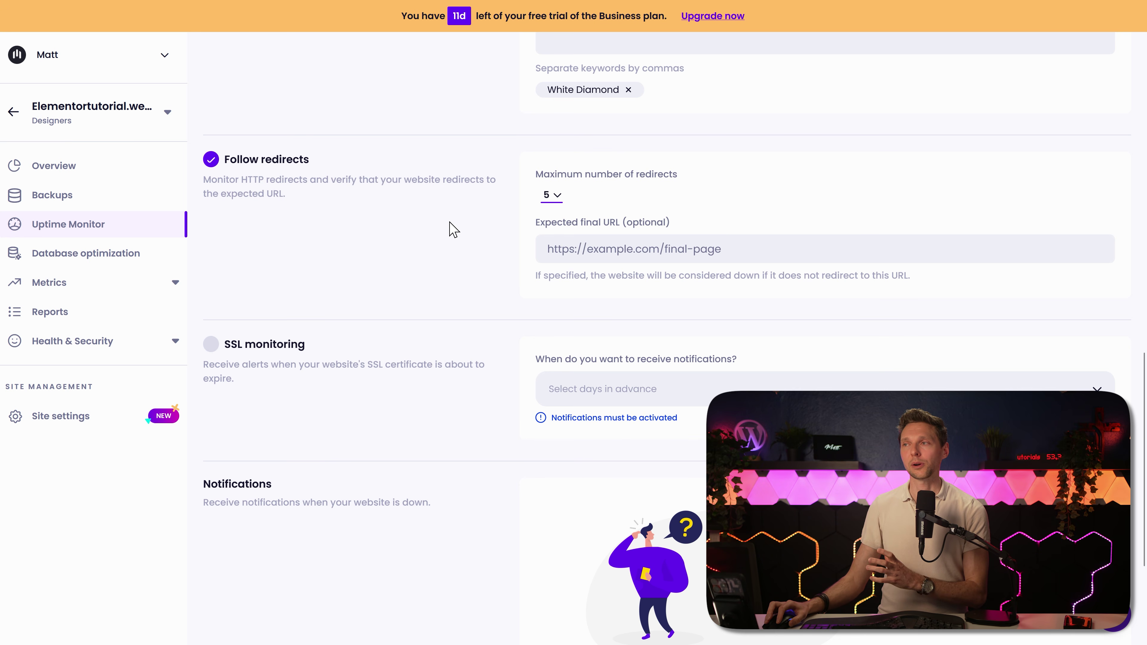
pyautogui.click(547, 195)
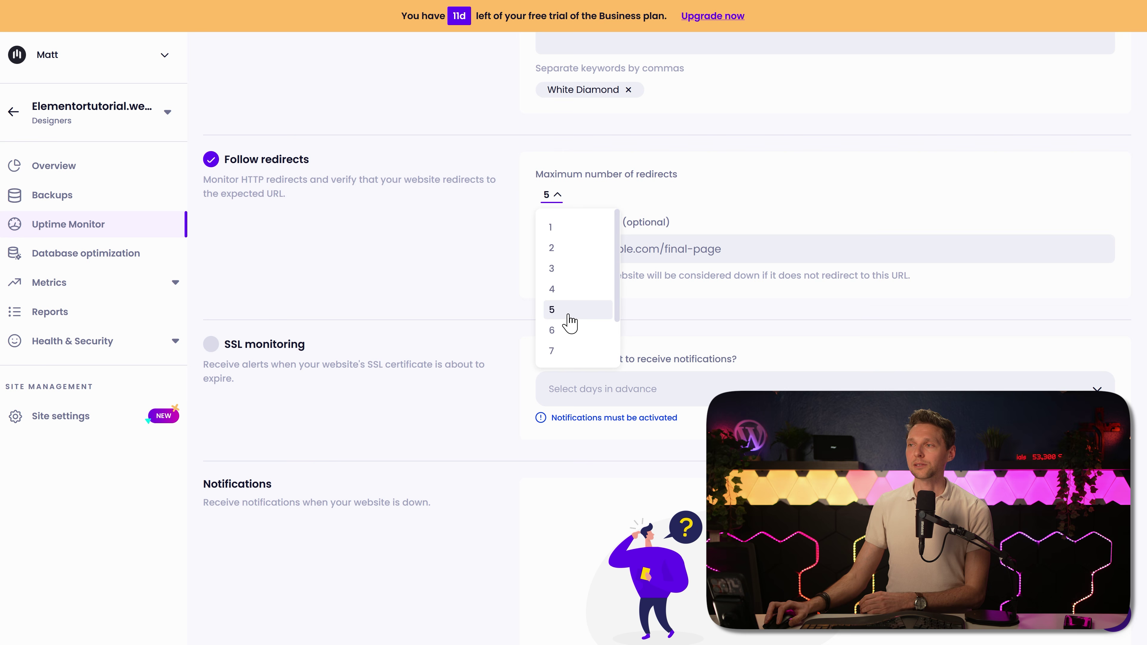
pyautogui.click(711, 270)
pyautogui.click(731, 249)
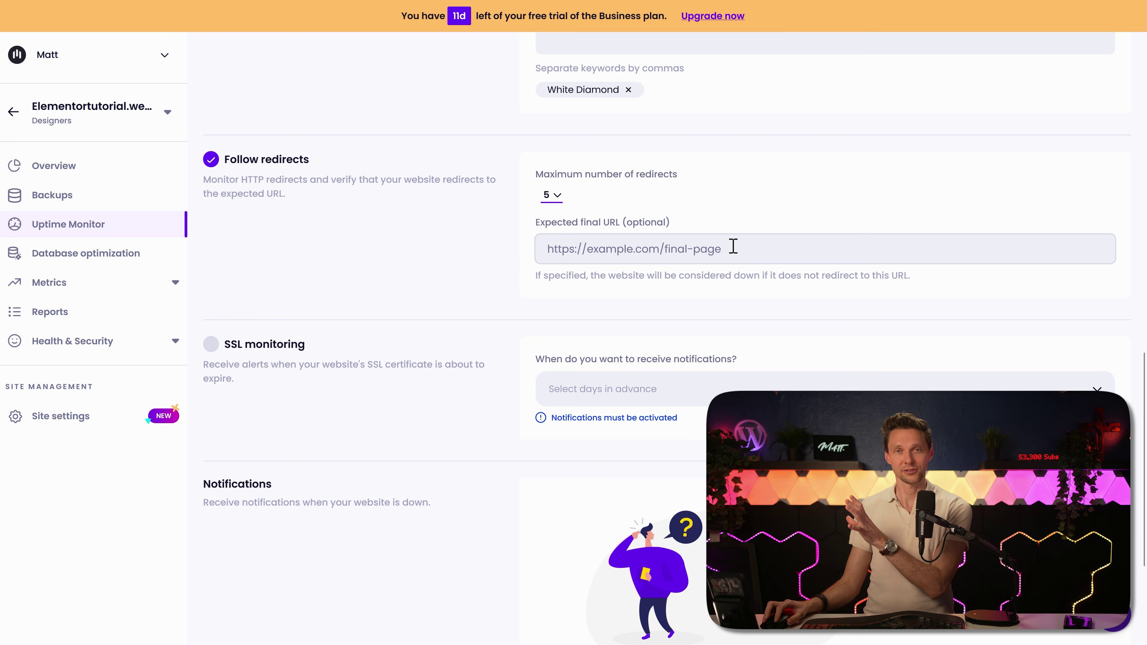
pyautogui.click(432, 295)
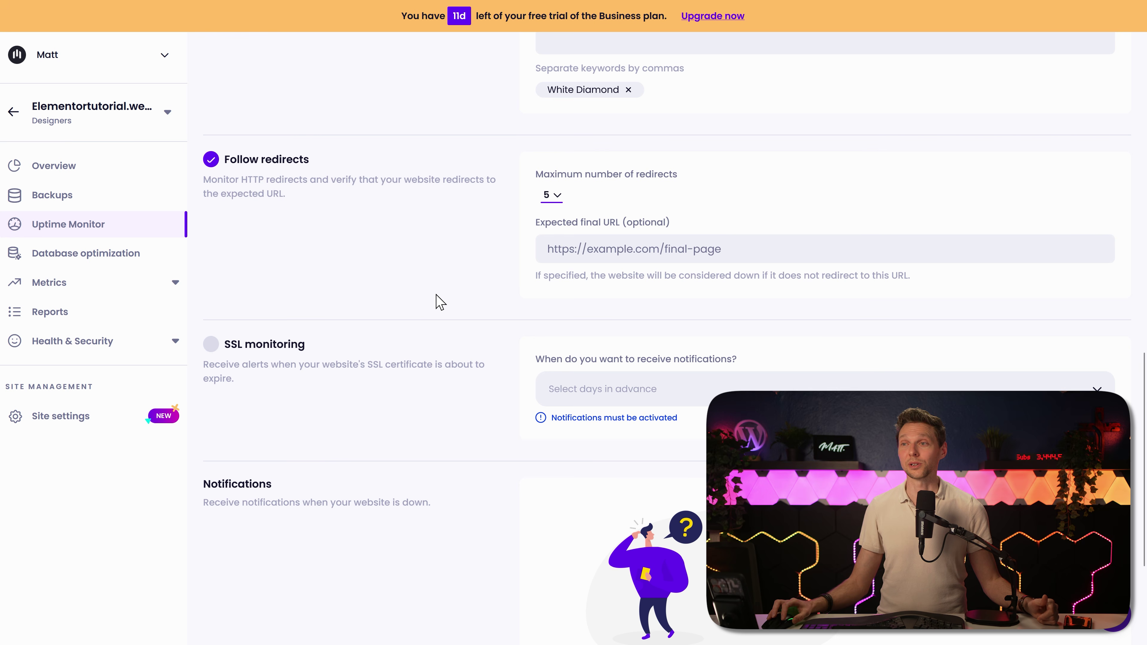
# Step: Turn on SSL certificate monitoring, leaving the days-in-advance alert timing unchanged
pyautogui.scroll(-3, 440, 301)
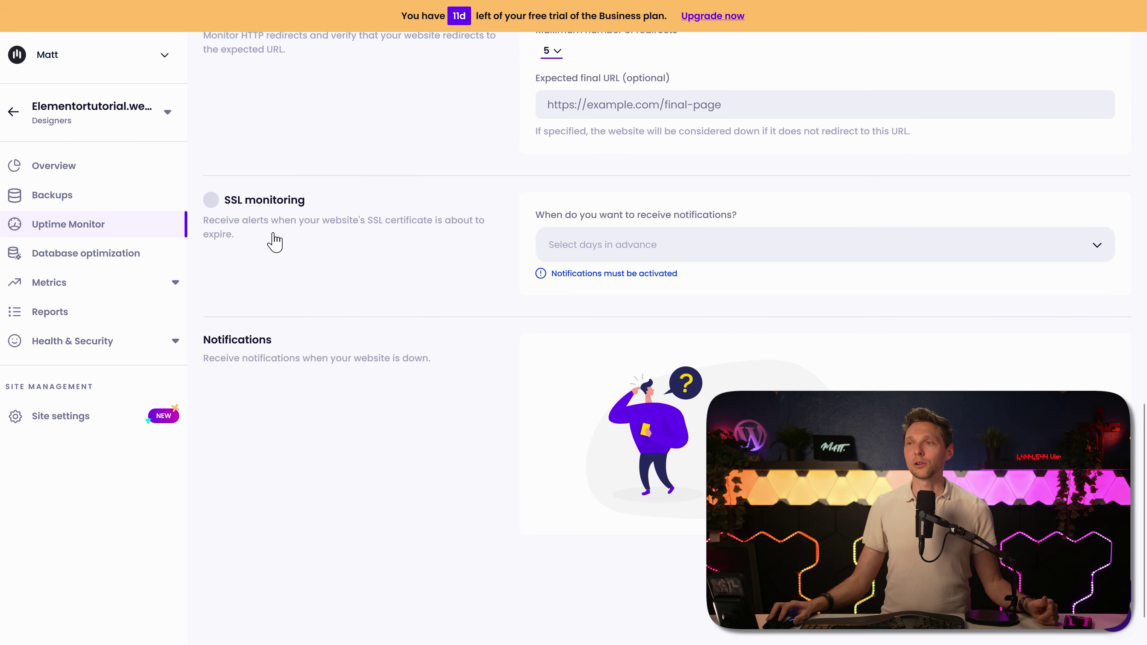
pyautogui.click(212, 201)
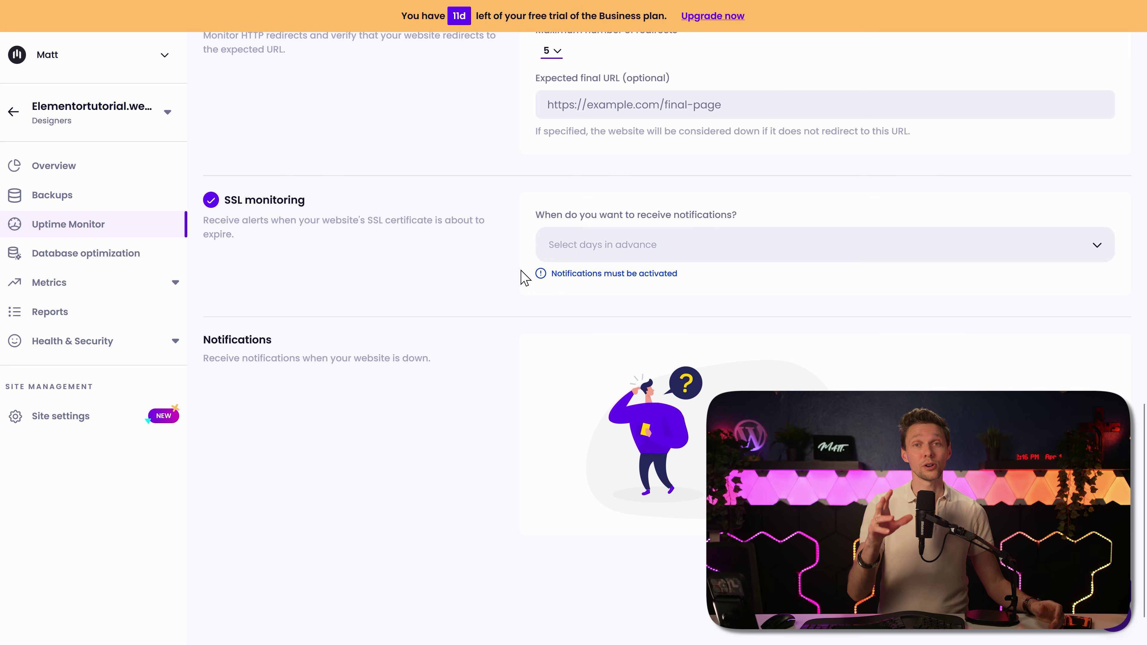
pyautogui.click(603, 253)
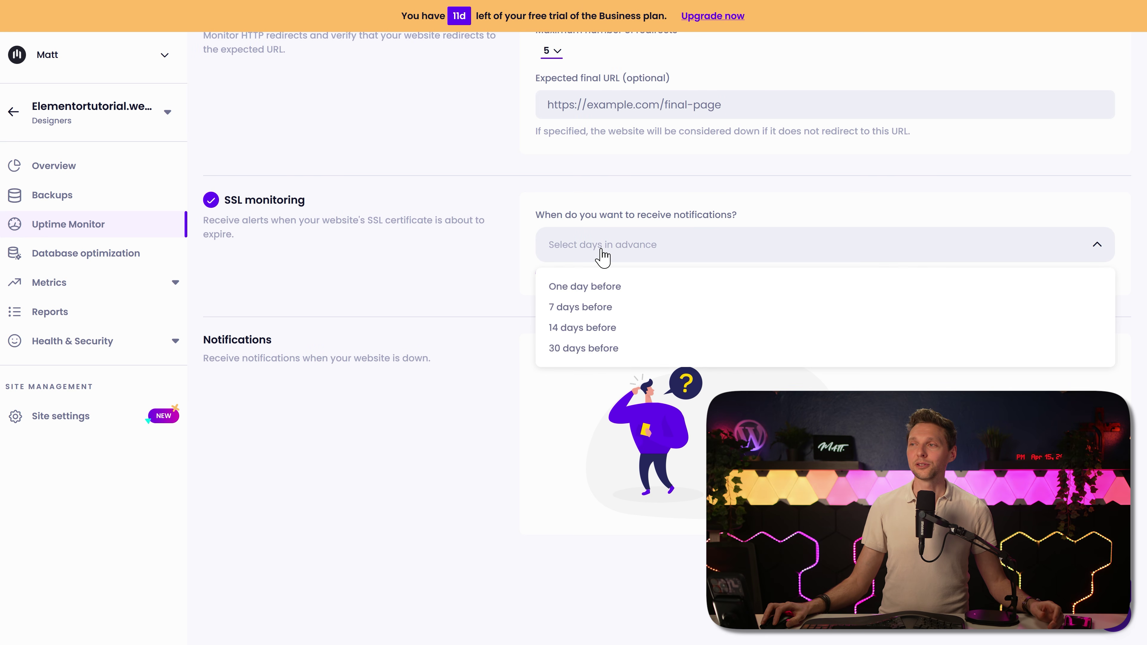
pyautogui.click(471, 261)
# Step: Switch to the uptime Activity overview showing 100.00% uptime and 0.00% downtime
pyautogui.scroll(1, 310, 382)
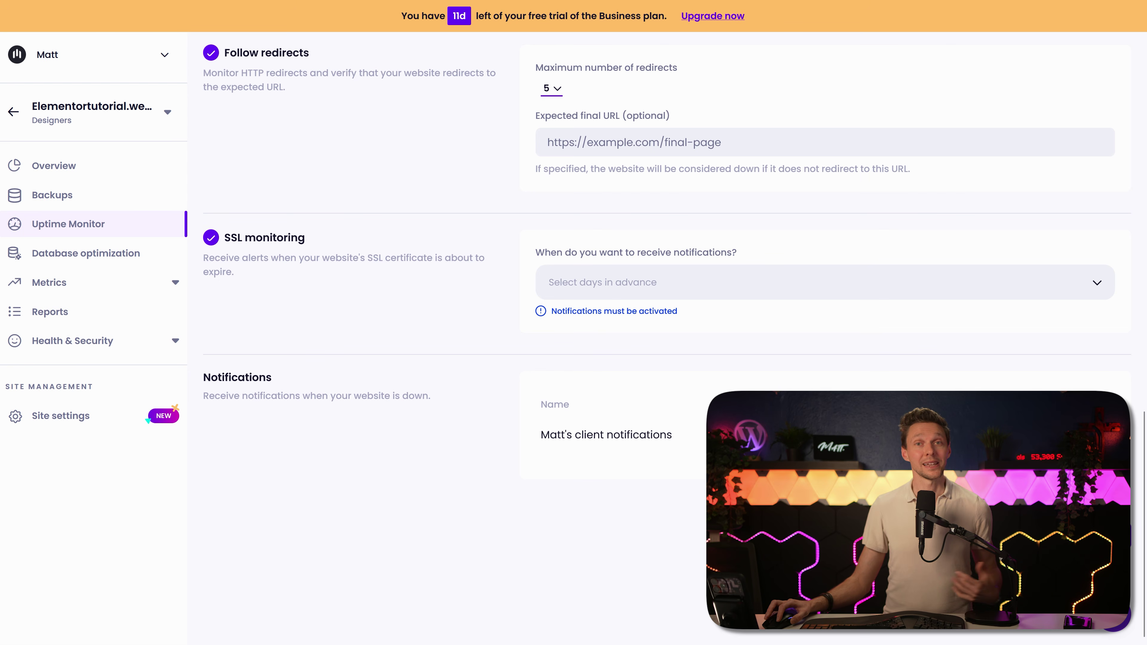
pyautogui.scroll(15, 488, 511)
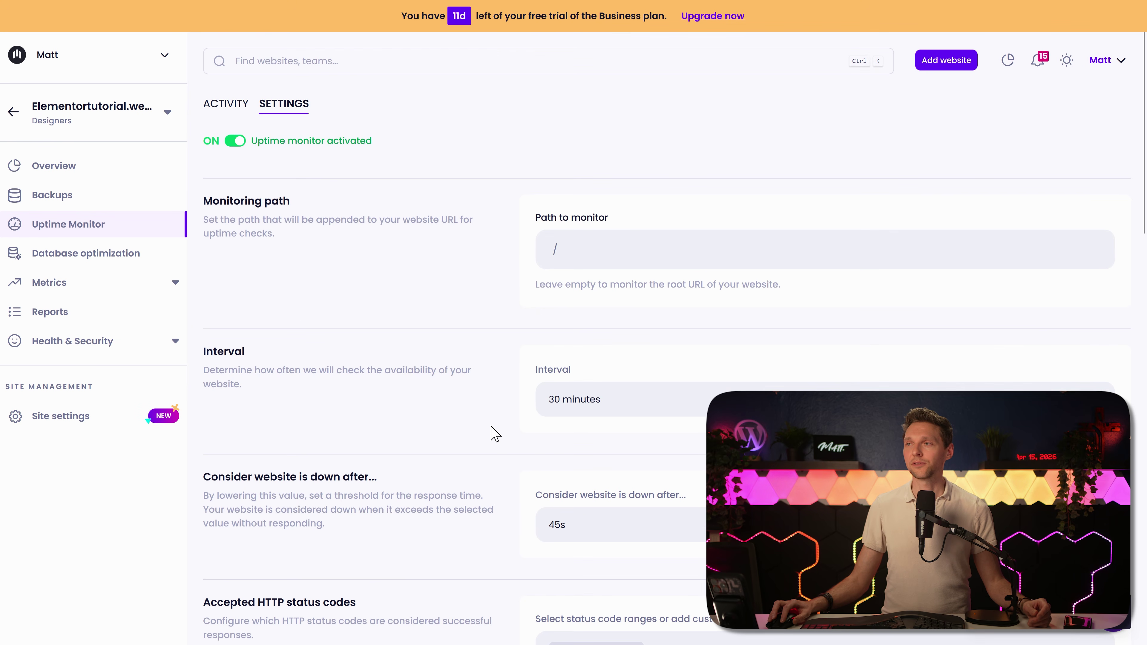
pyautogui.click(224, 107)
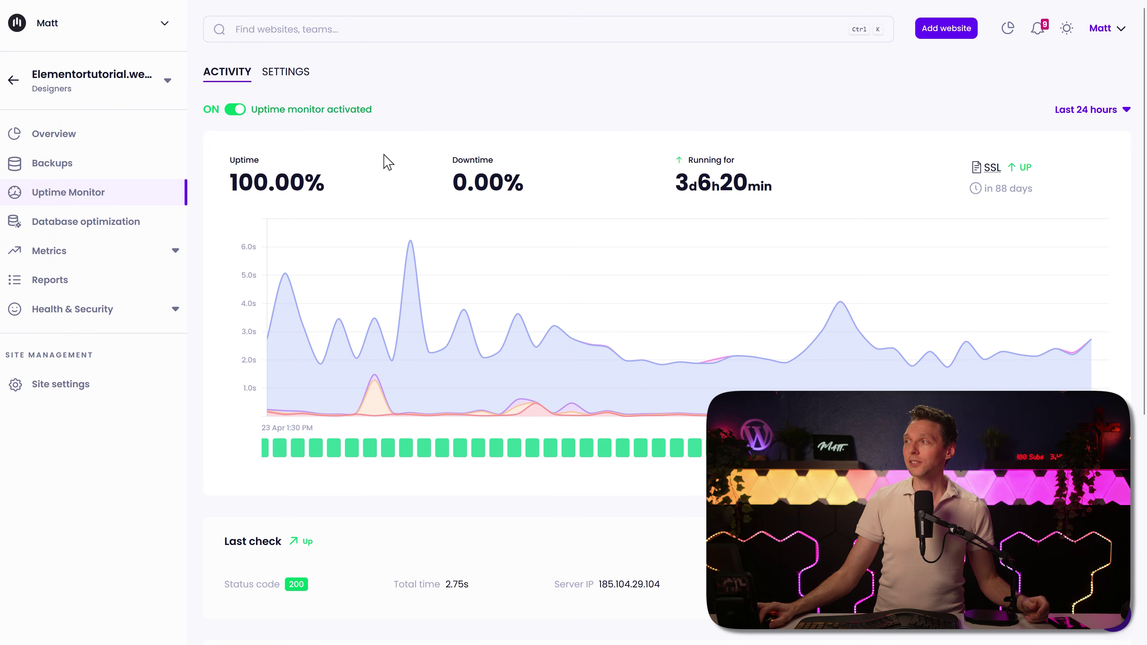
# Step: Show the uptime activity for the last 7 days
pyautogui.click(1101, 116)
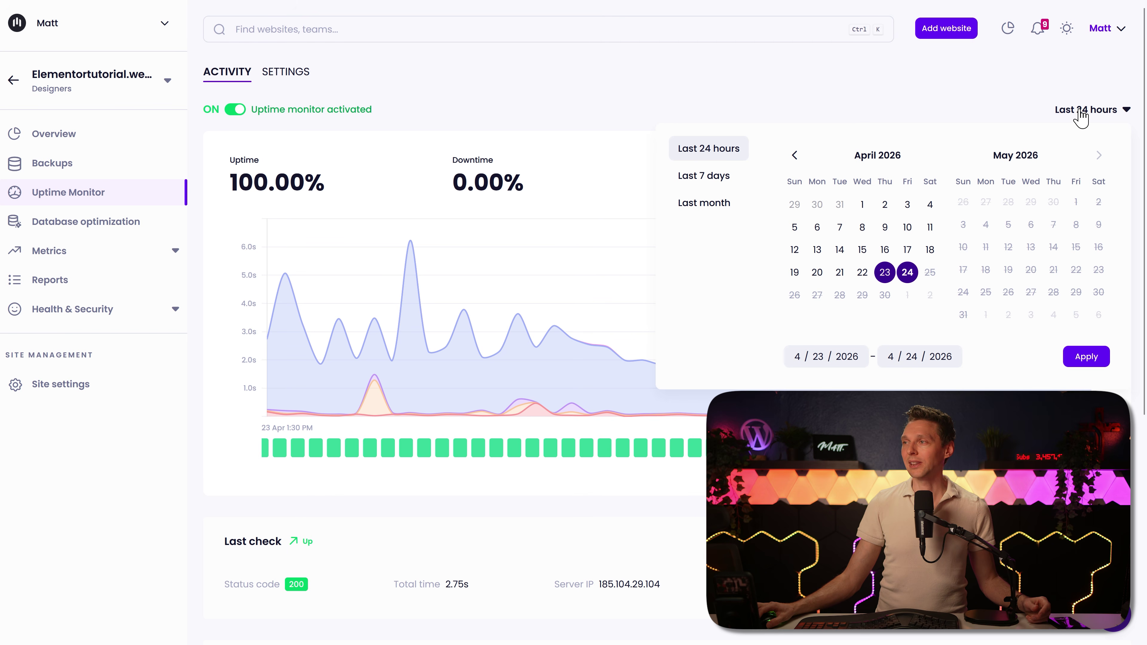
pyautogui.click(716, 181)
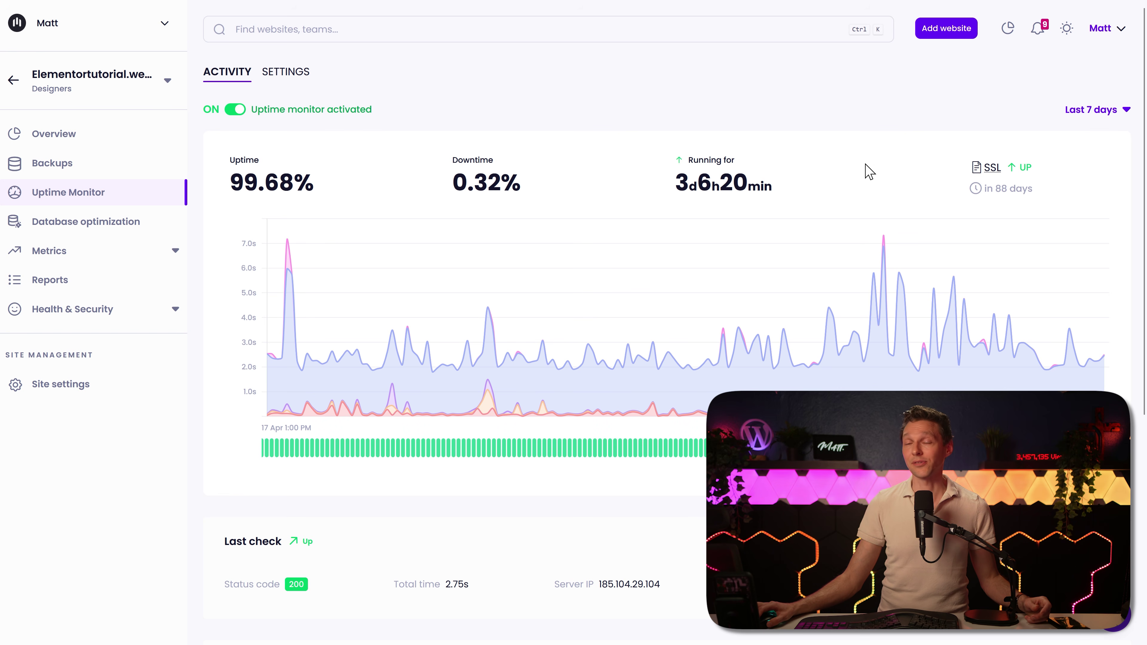
pyautogui.moveTo(588, 311)
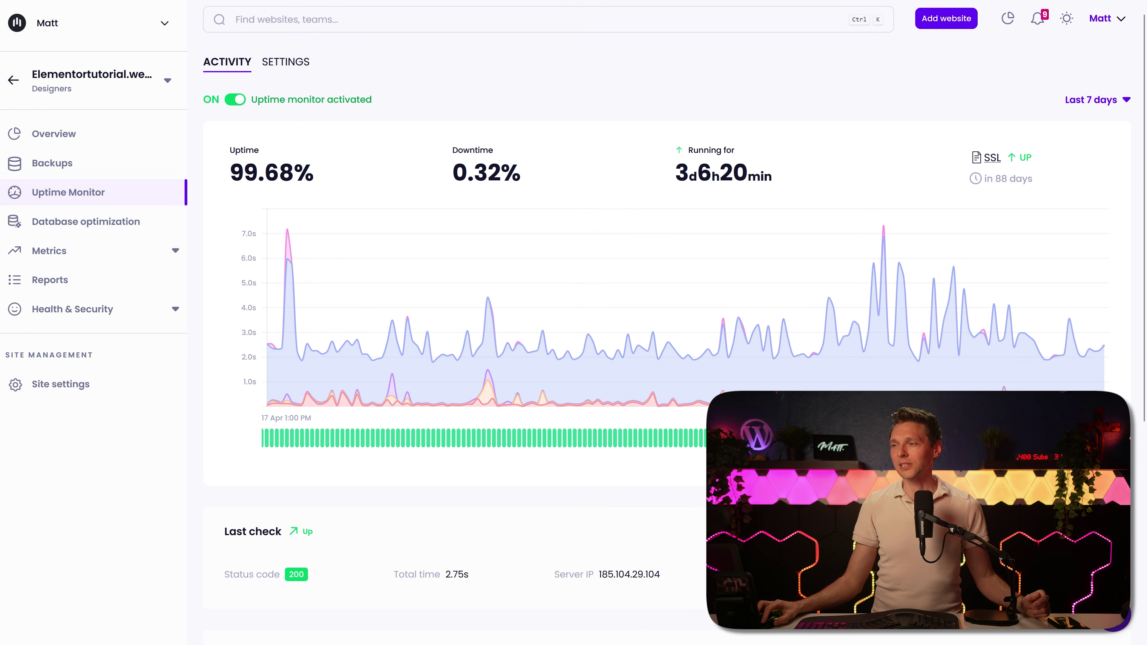
pyautogui.scroll(-2, 1134, 270)
pyautogui.scroll(4, 1133, 269)
pyautogui.middleClick(1133, 270)
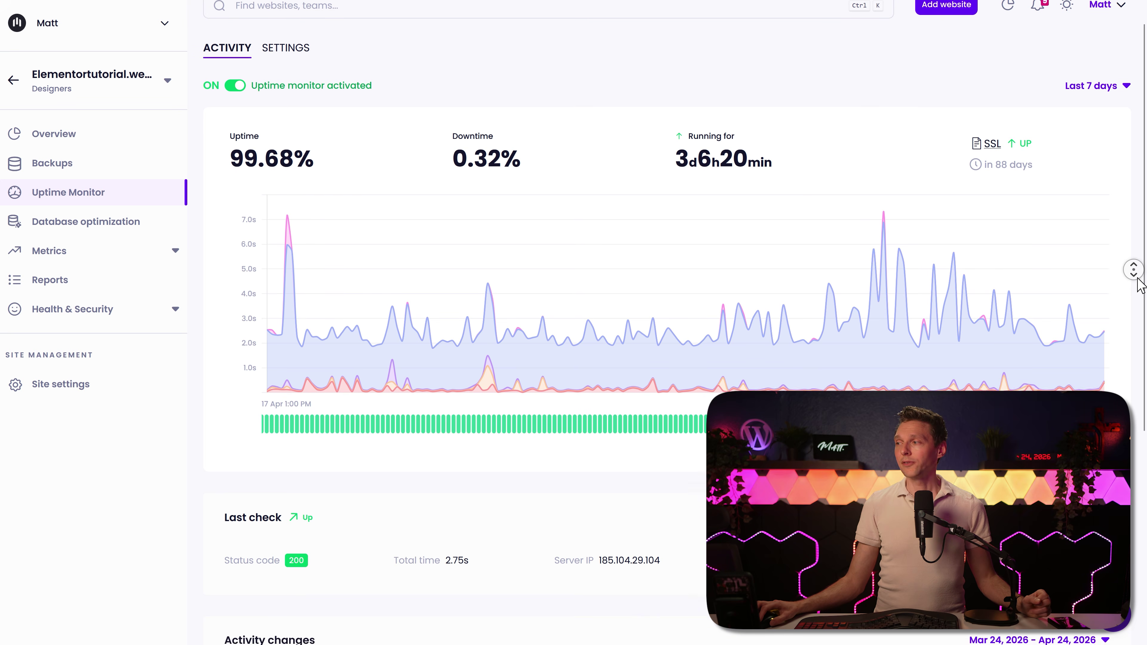
pyautogui.middleClick(1137, 289)
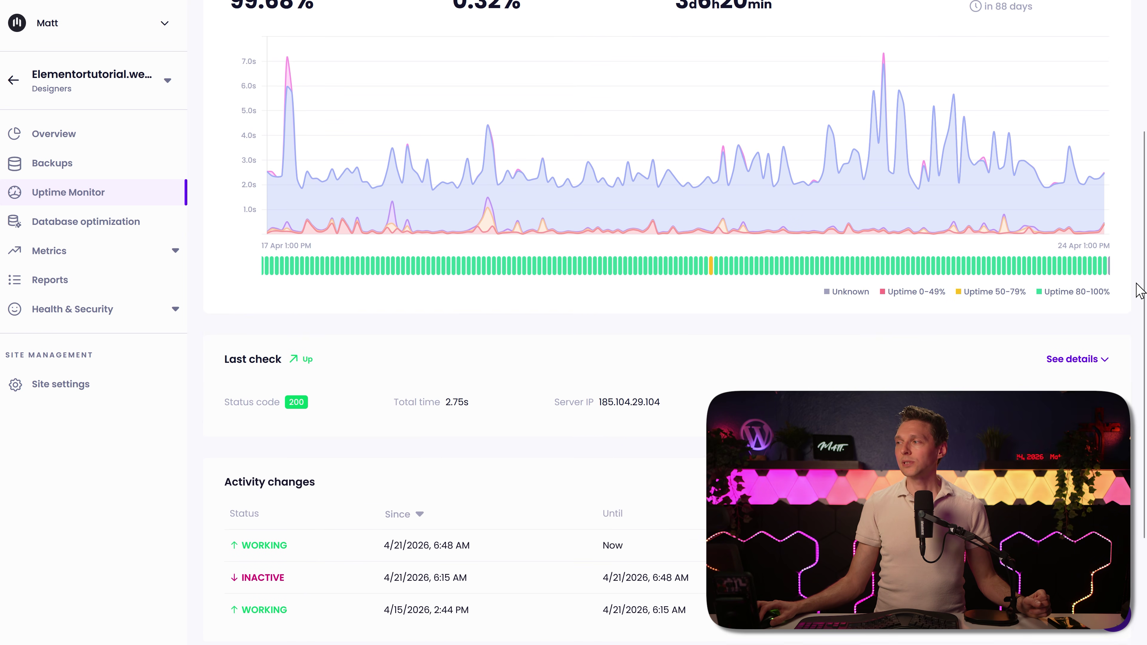
# Step: Show the last check's request and response timing breakdown
pyautogui.click(1061, 360)
pyautogui.middleClick(965, 351)
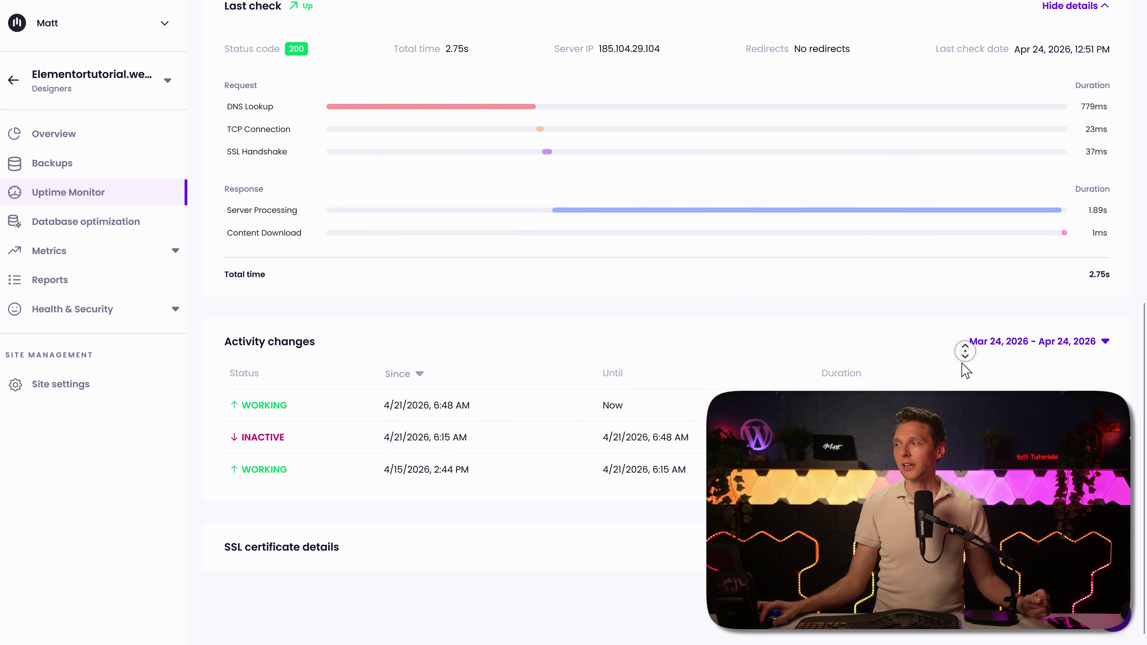
pyautogui.middleClick(966, 370)
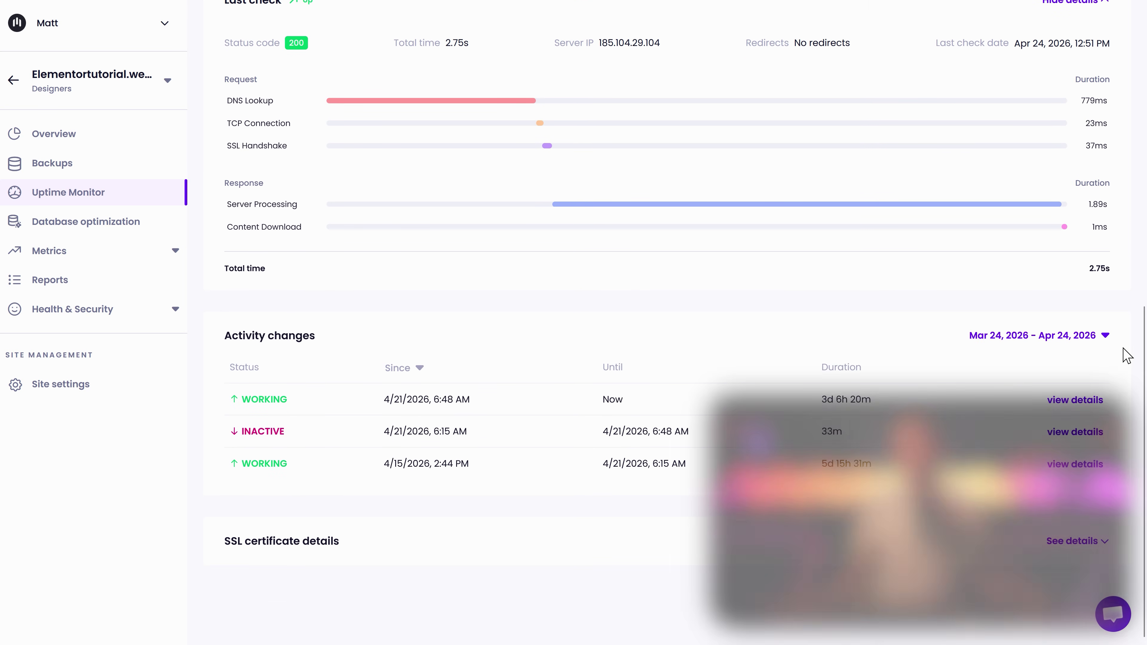
# Step: Open the Uptime Detail for the 33-minute inactive period on Apr 21, 2026
pyautogui.click(1107, 345)
pyautogui.click(870, 333)
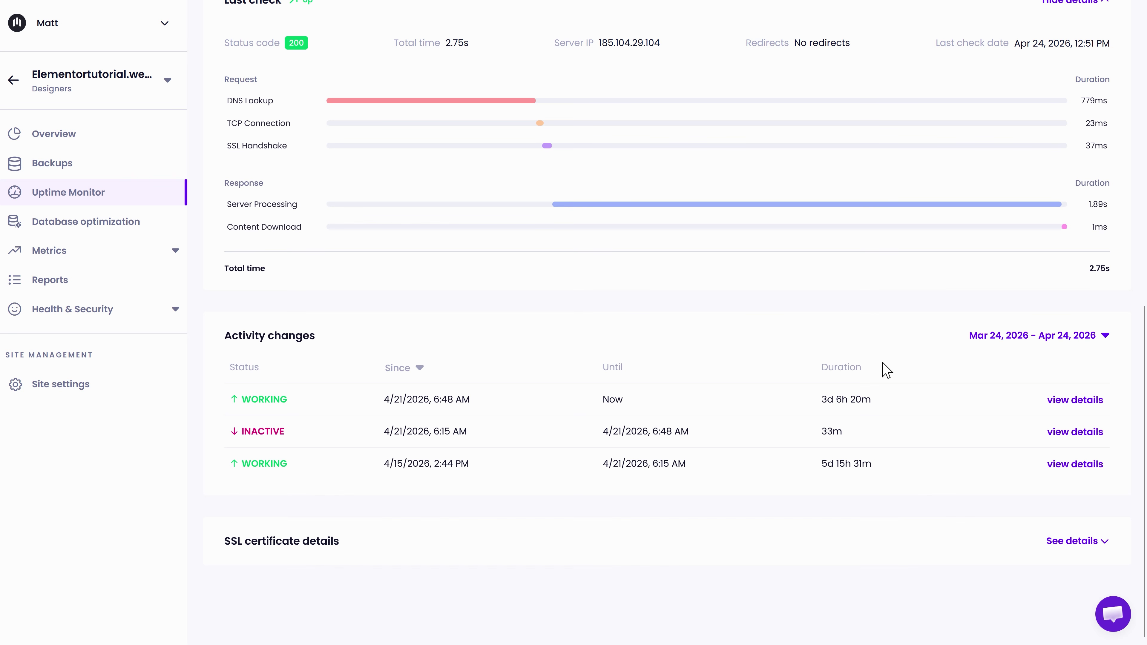
pyautogui.click(1077, 434)
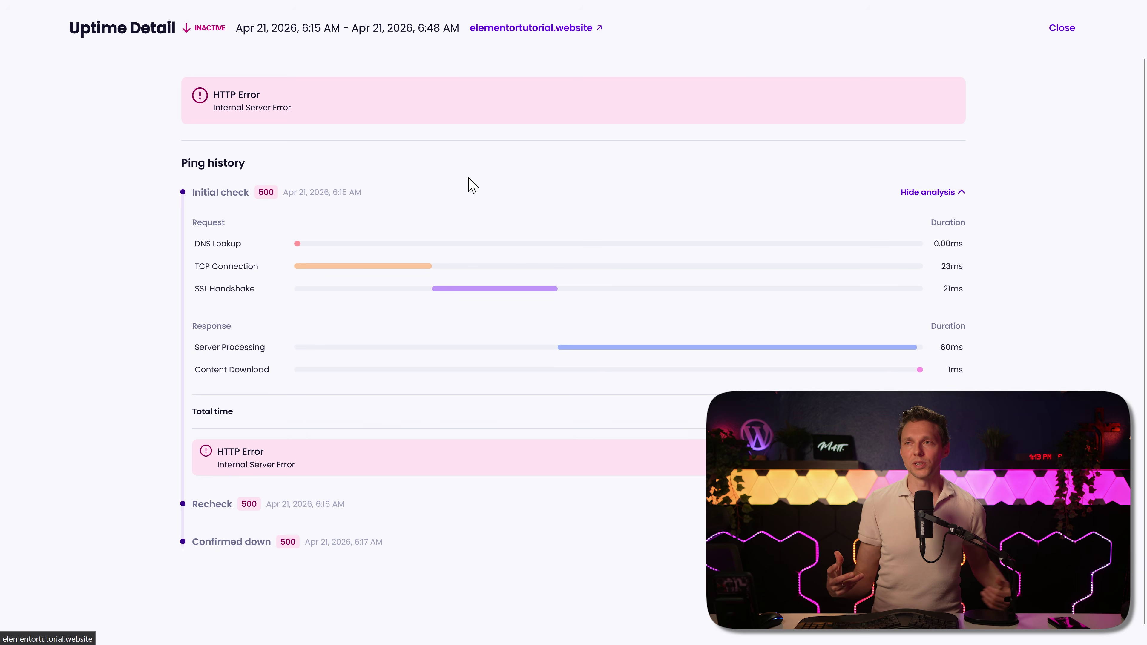
pyautogui.moveTo(297, 358)
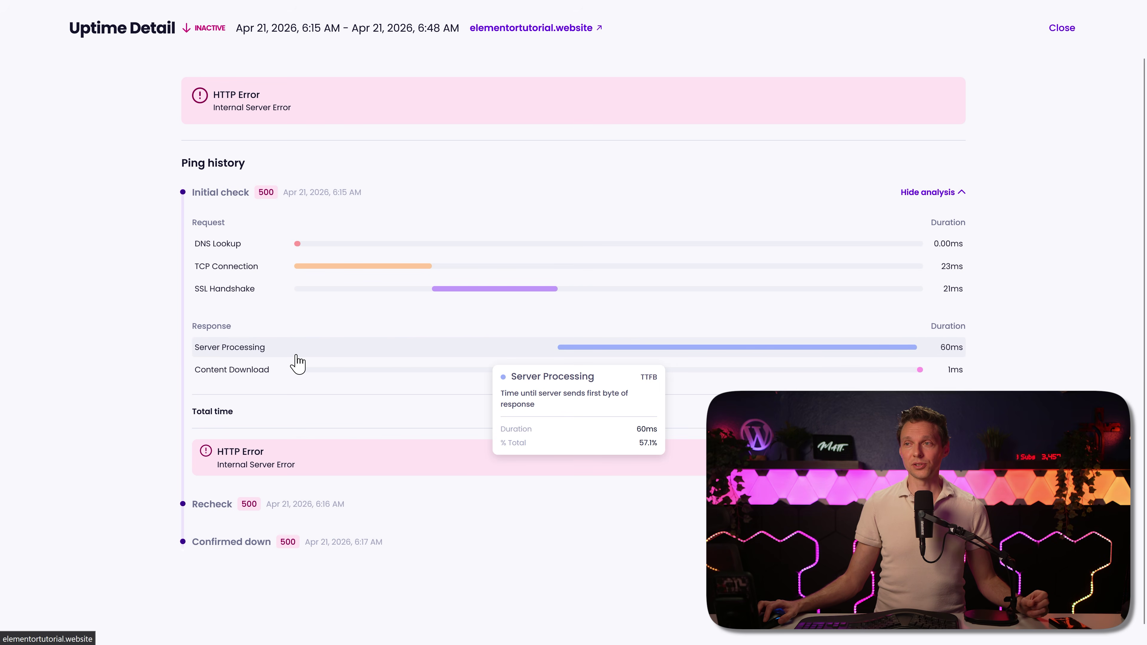
pyautogui.moveTo(250, 300)
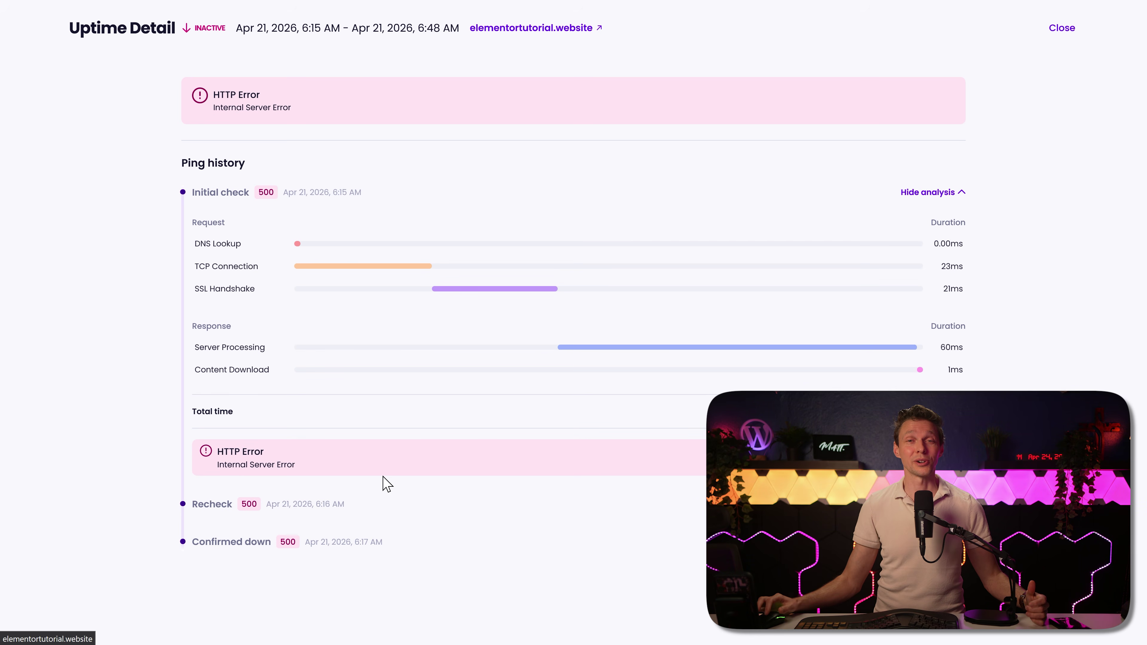
pyautogui.press('Escape')
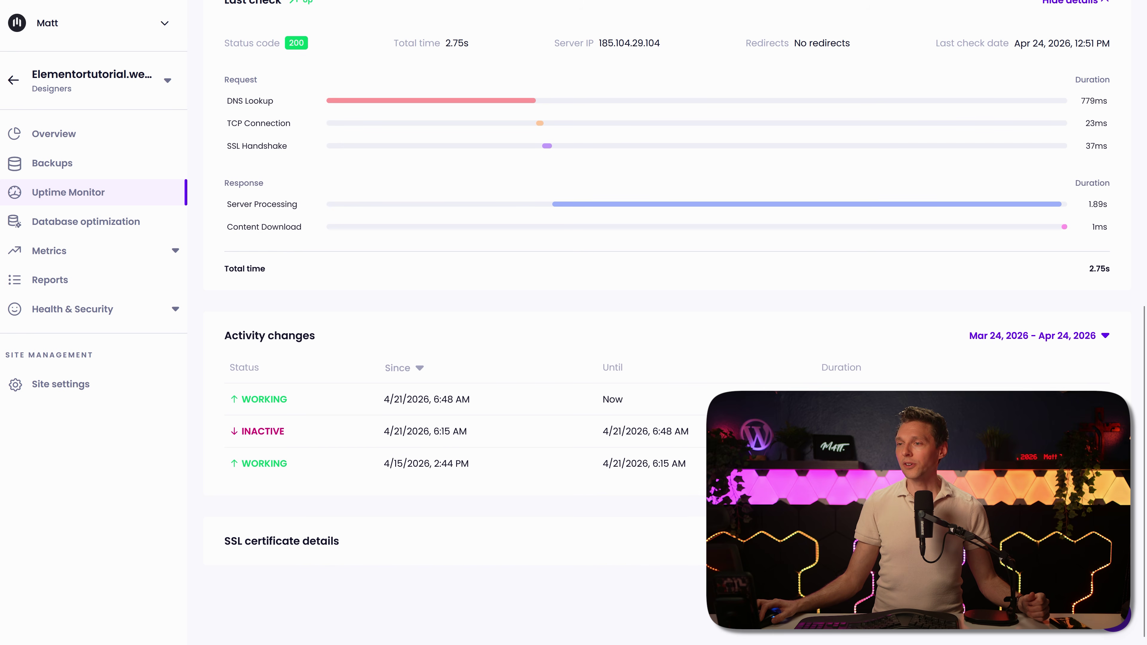
pyautogui.scroll(-4, 668, 317)
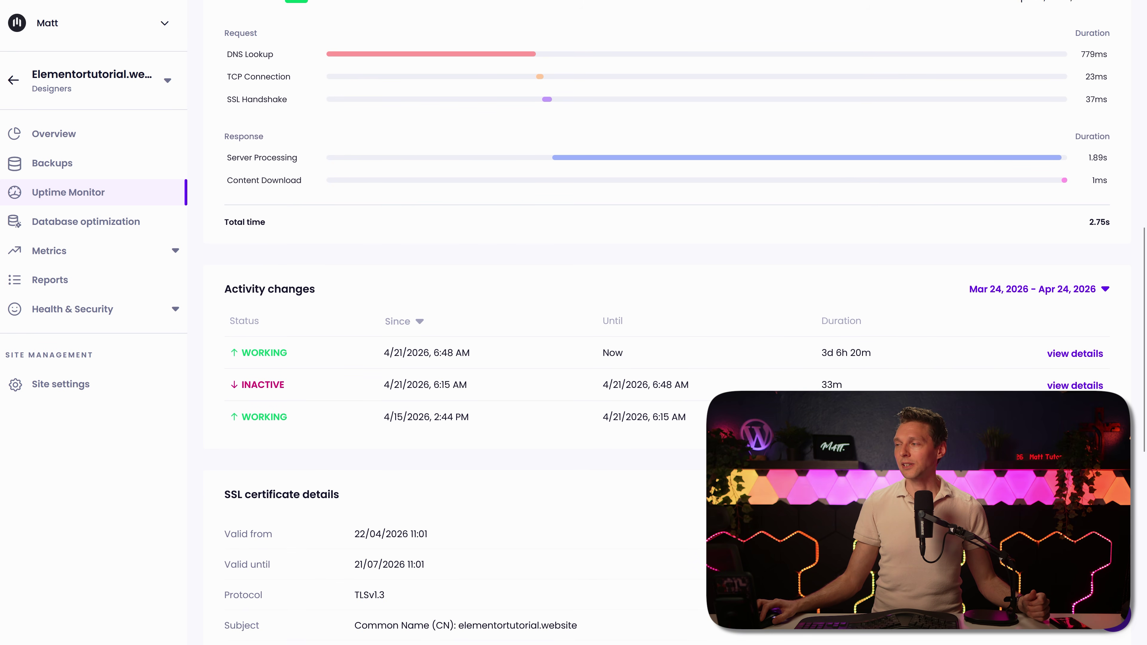
pyautogui.scroll(-6, 668, 316)
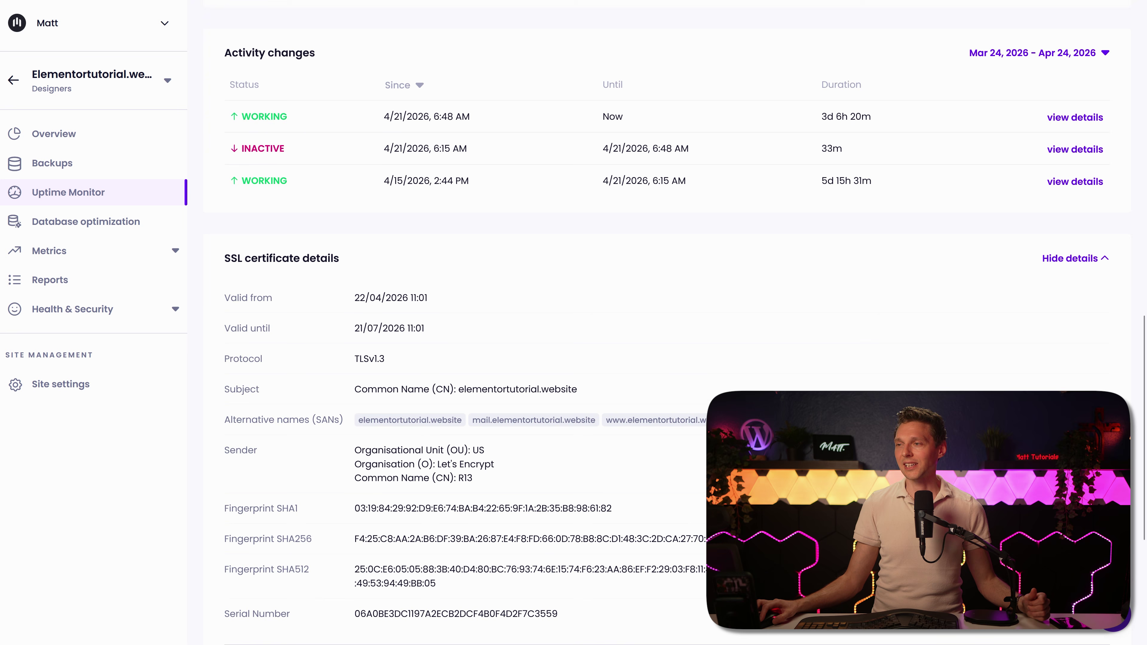
pyautogui.scroll(-3, 669, 316)
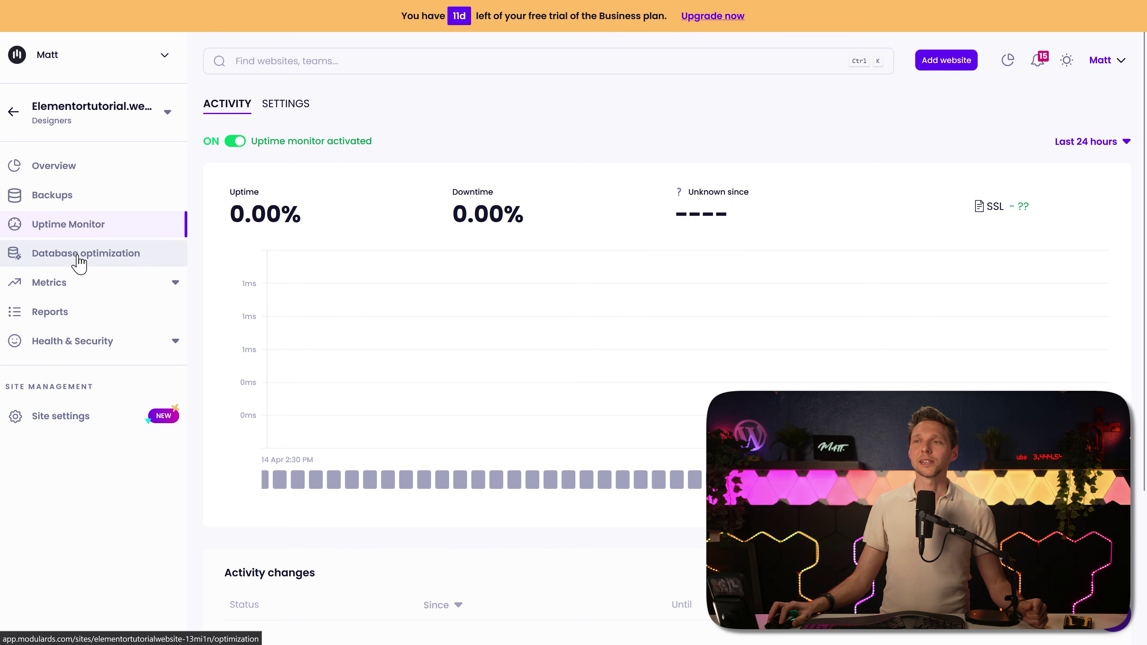
# Step: View the site's Database optimization overview and its Metrics > Analytics page
pyautogui.click(77, 261)
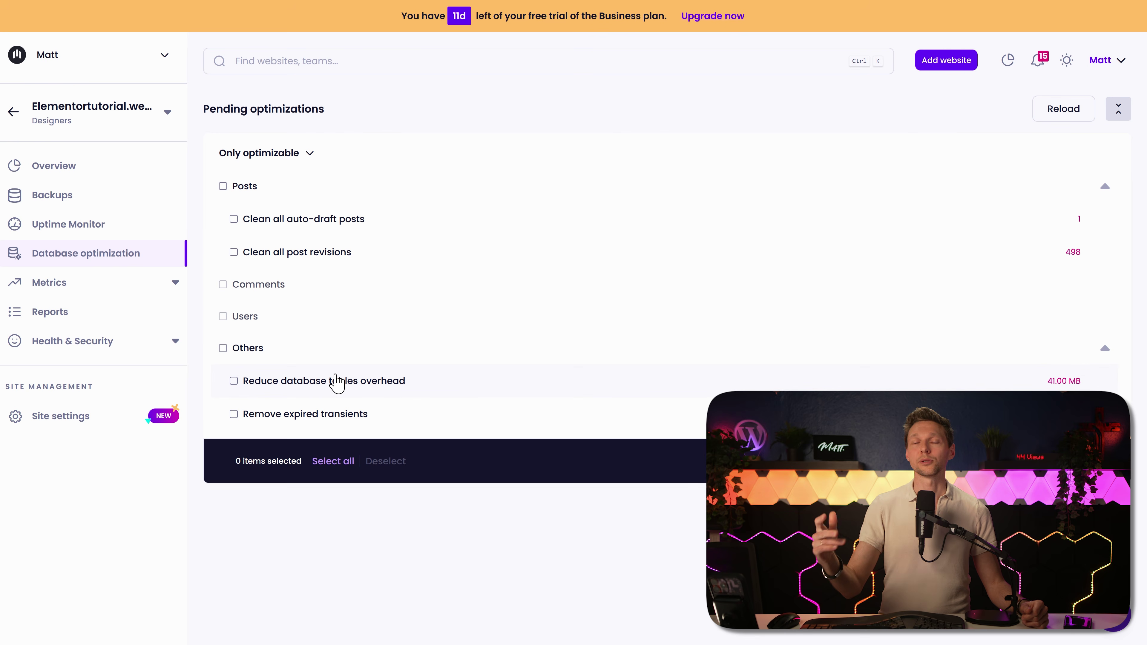
pyautogui.click(107, 285)
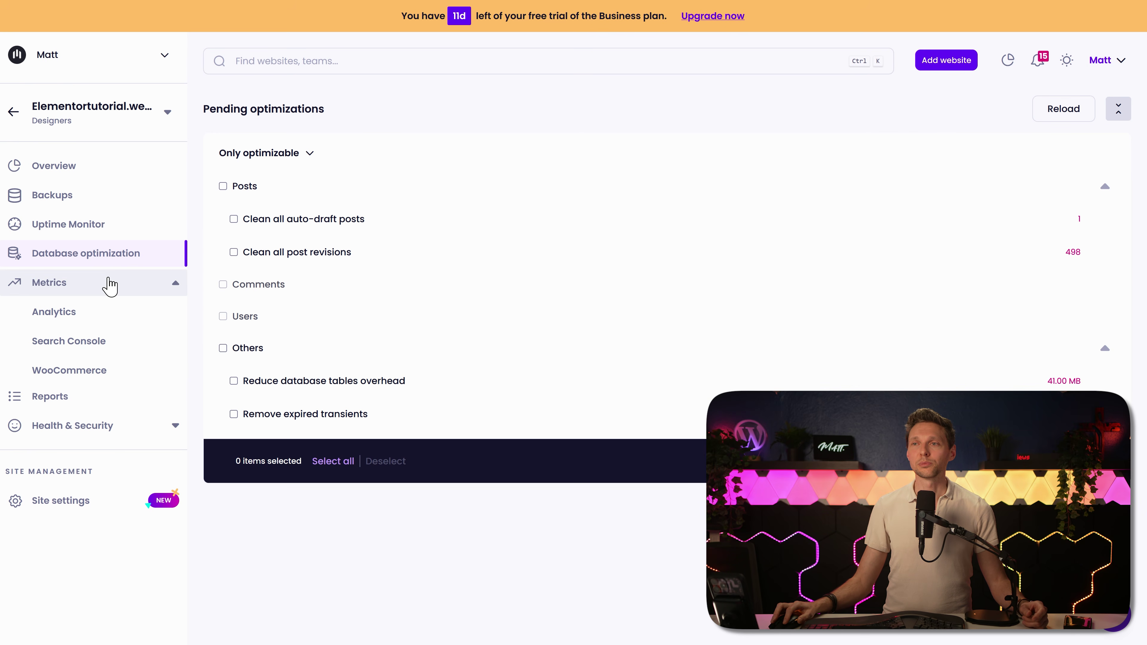
pyautogui.click(72, 320)
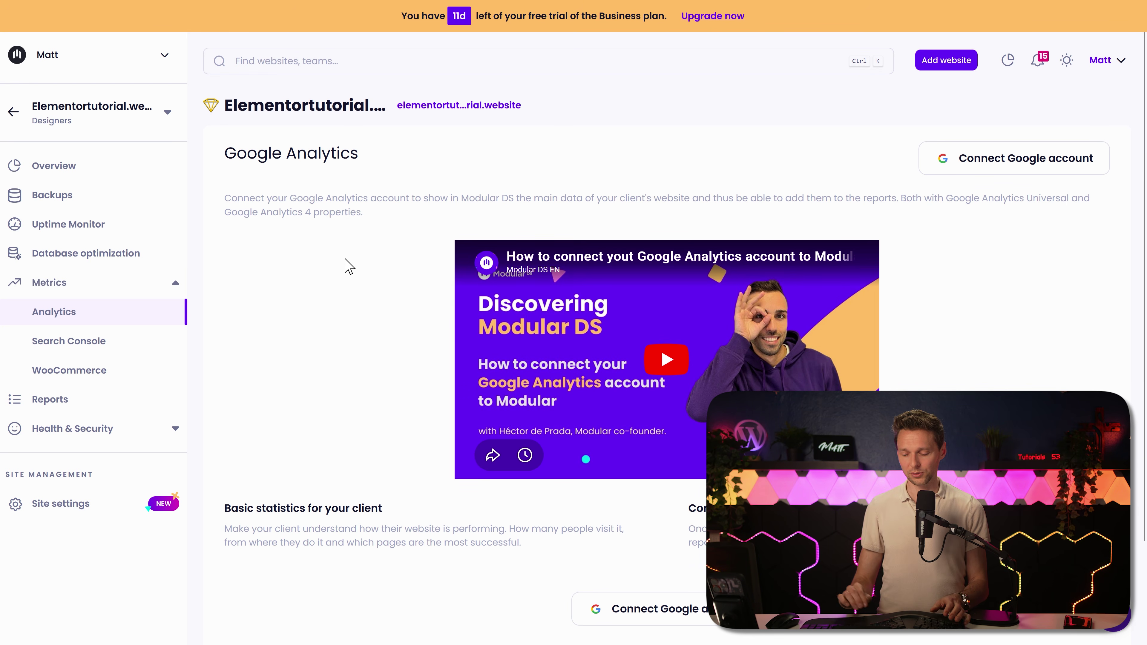
# Step: Switch to Matt Tutorials.com from Ctrl+K recent websites and expand its Metrics section
pyautogui.hotkey('ctrl', 'k')
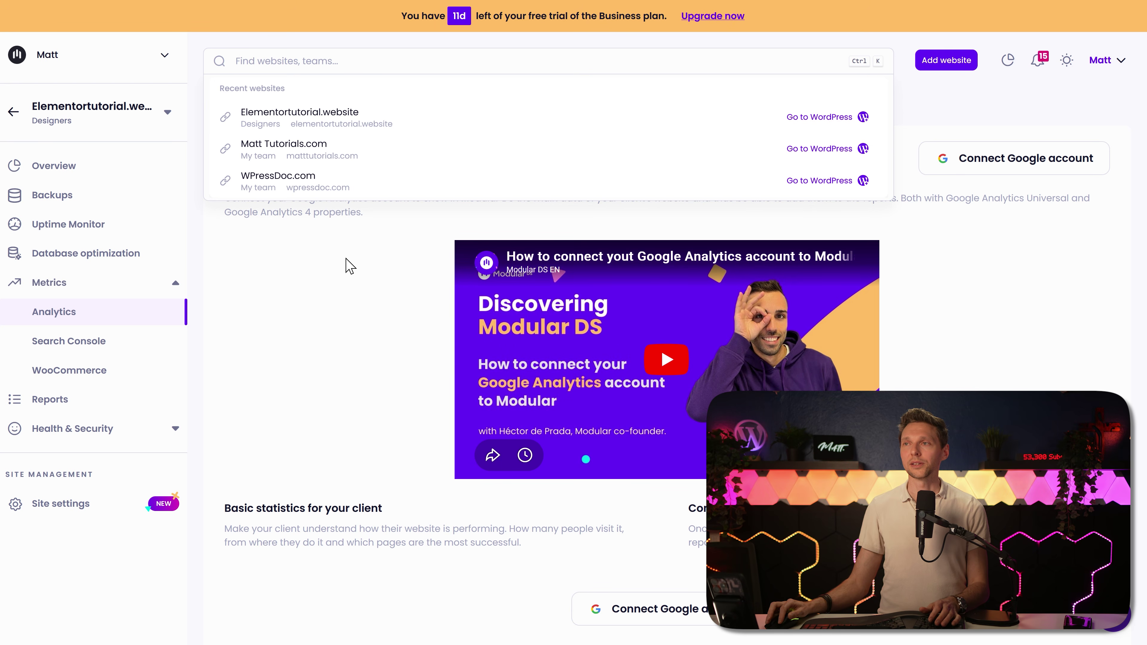
pyautogui.press('Down')
pyautogui.press('Return')
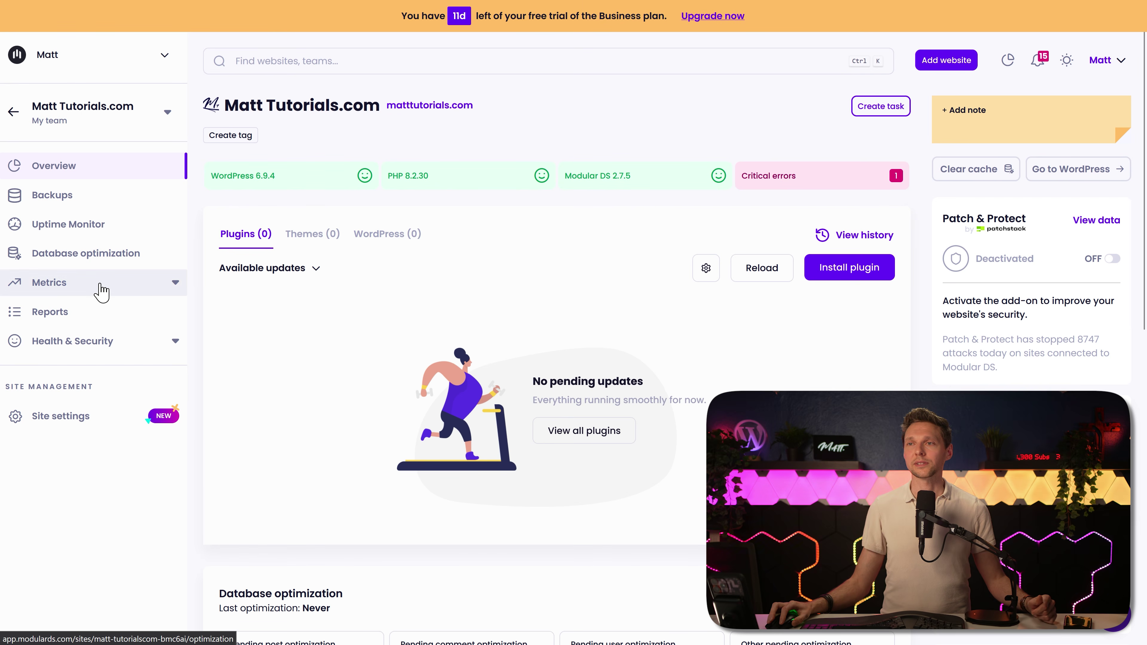
pyautogui.click(97, 284)
# Step: Connect Google Analytics through the existing Google account with the WPress Doctor - GA4 property
pyautogui.click(76, 313)
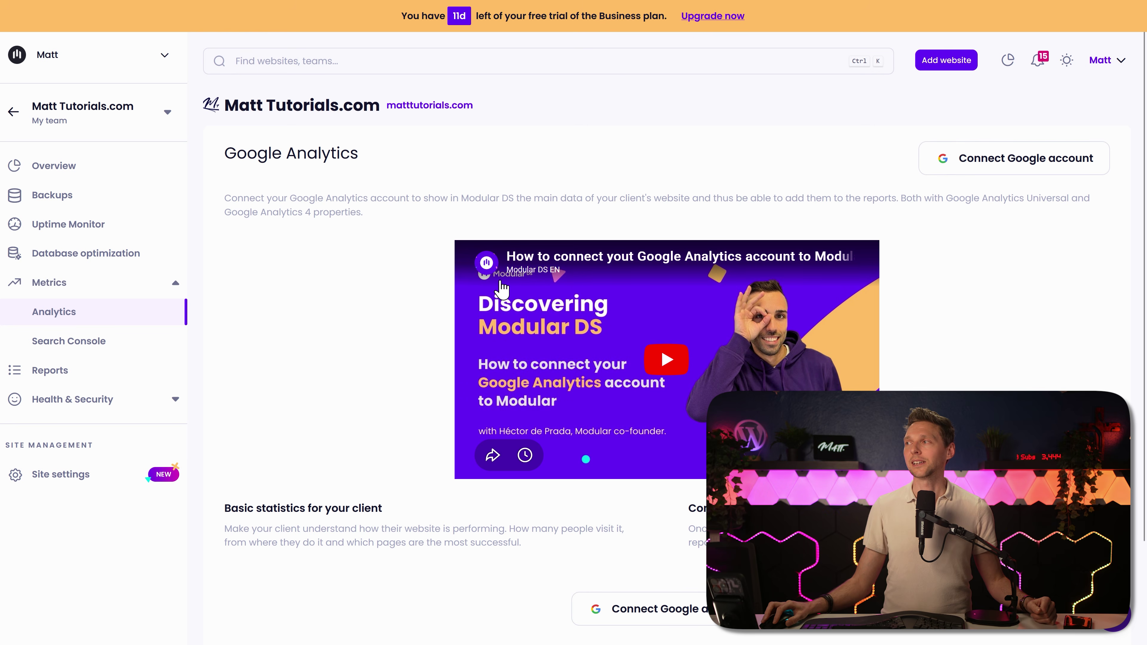
pyautogui.click(1006, 174)
pyautogui.click(510, 345)
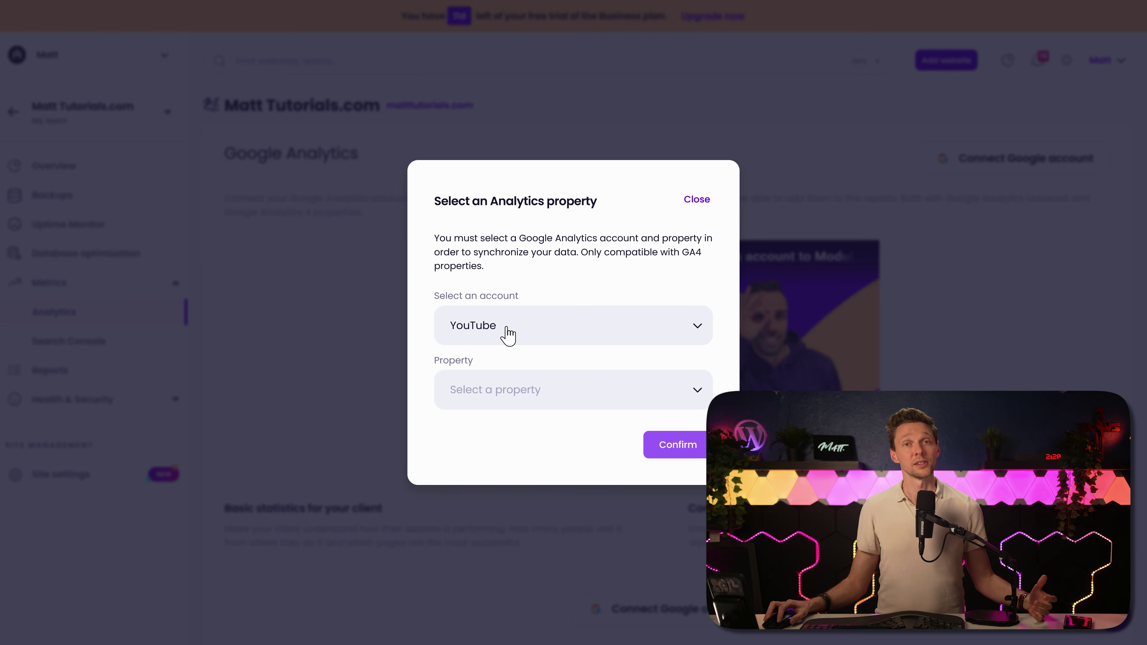
pyautogui.click(528, 389)
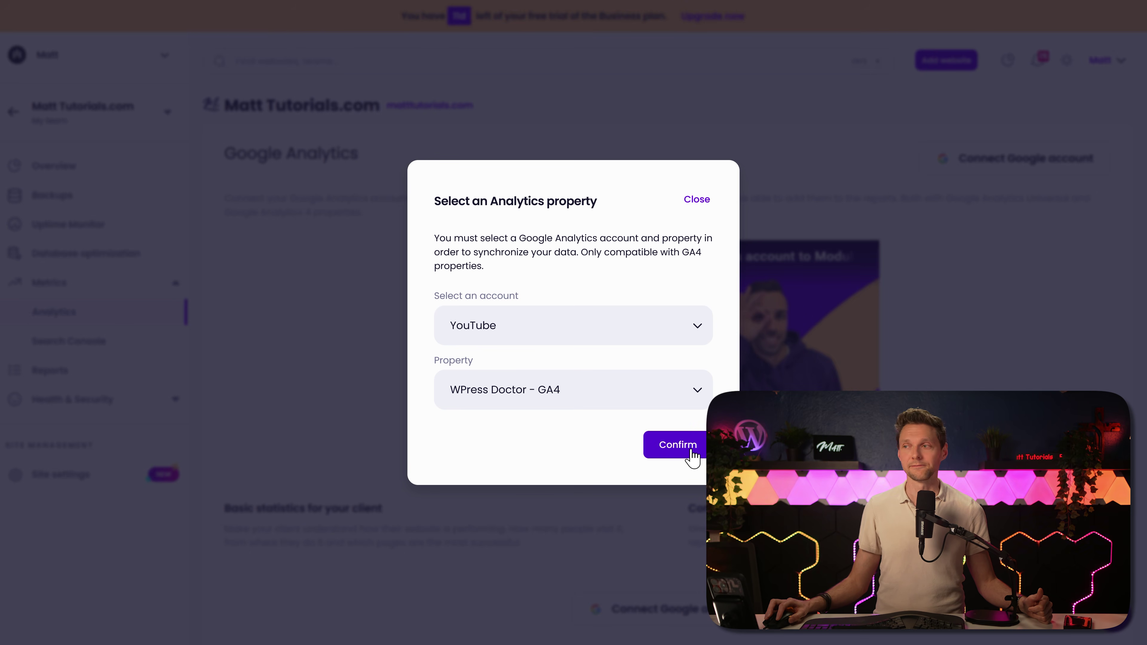
pyautogui.click(678, 444)
pyautogui.middleClick(705, 140)
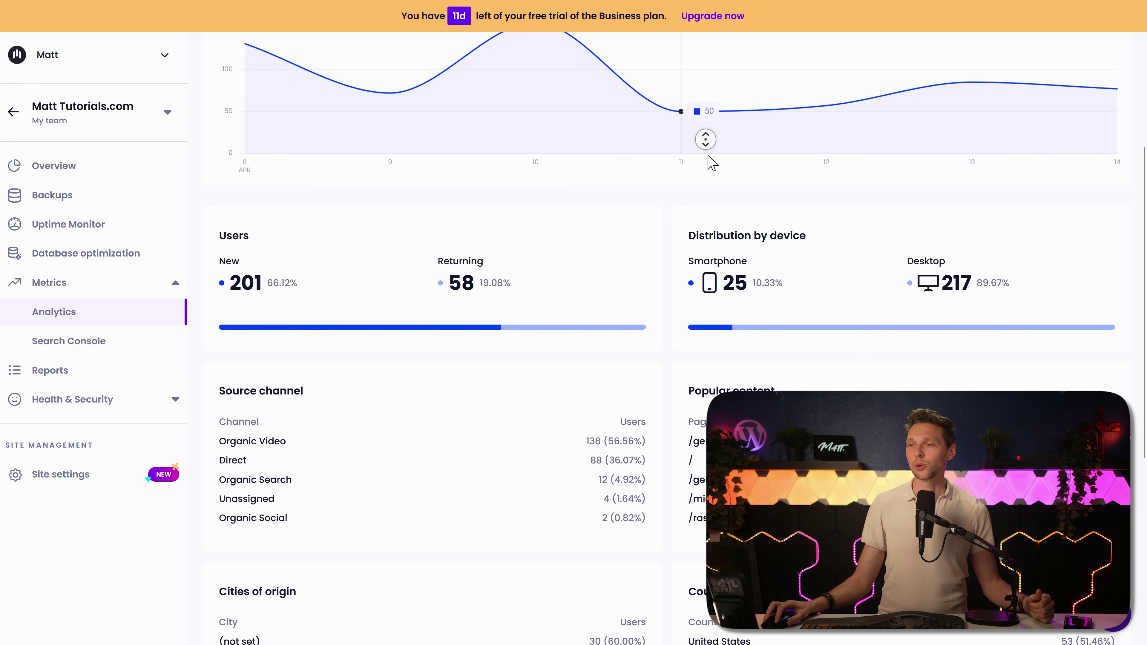
pyautogui.click(712, 106)
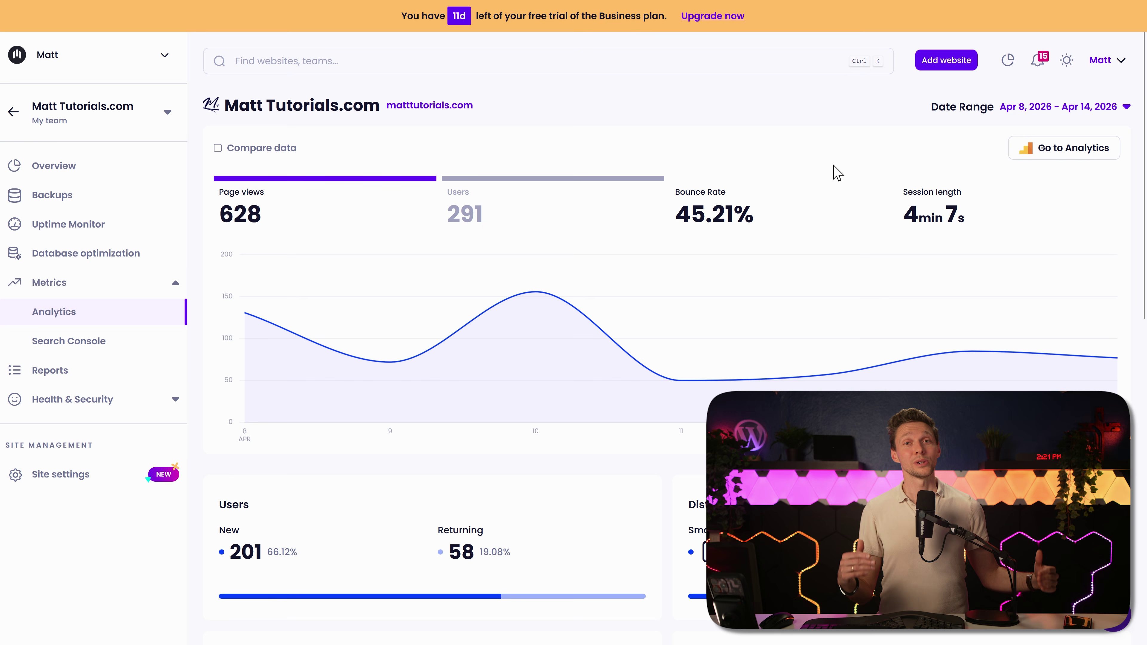
# Step: Turn on analytics comparison against the previous year
pyautogui.click(251, 148)
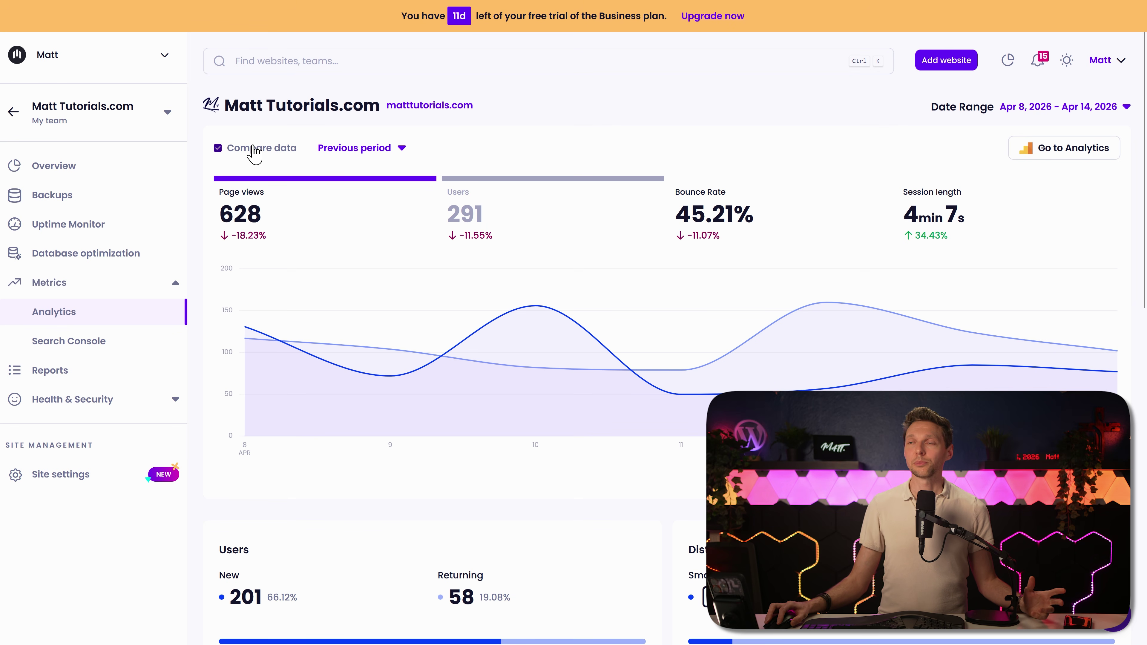
pyautogui.click(380, 152)
pyautogui.click(388, 203)
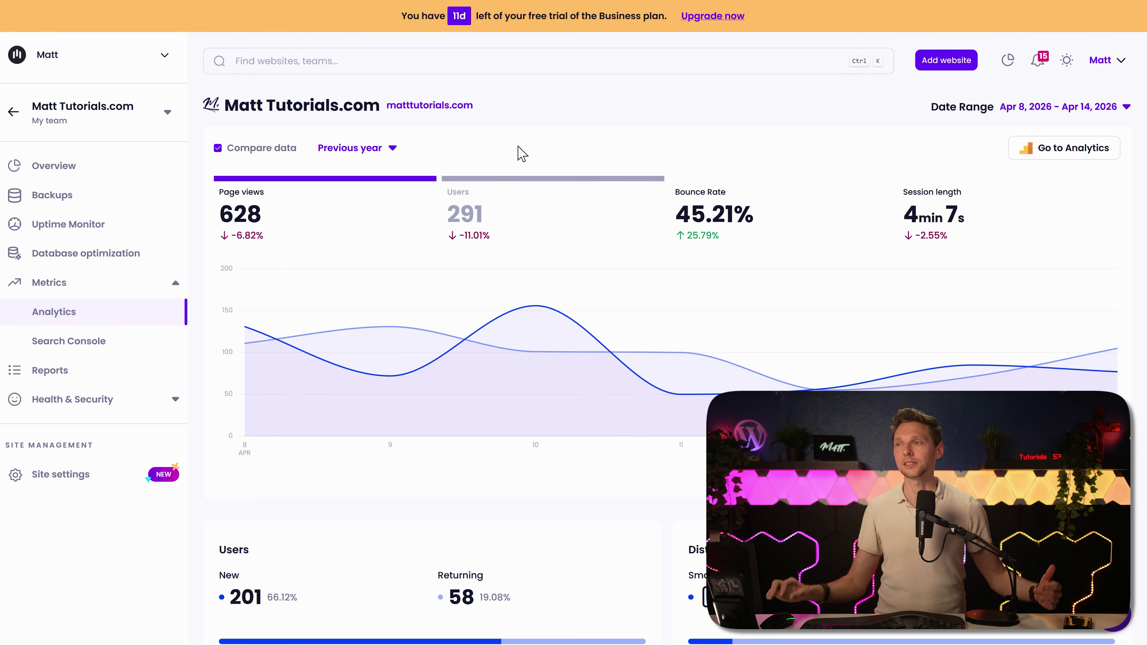
# Step: Link Search Console to the matttutorials.com property, charting 7 clicks and 348 impressions
pyautogui.click(80, 344)
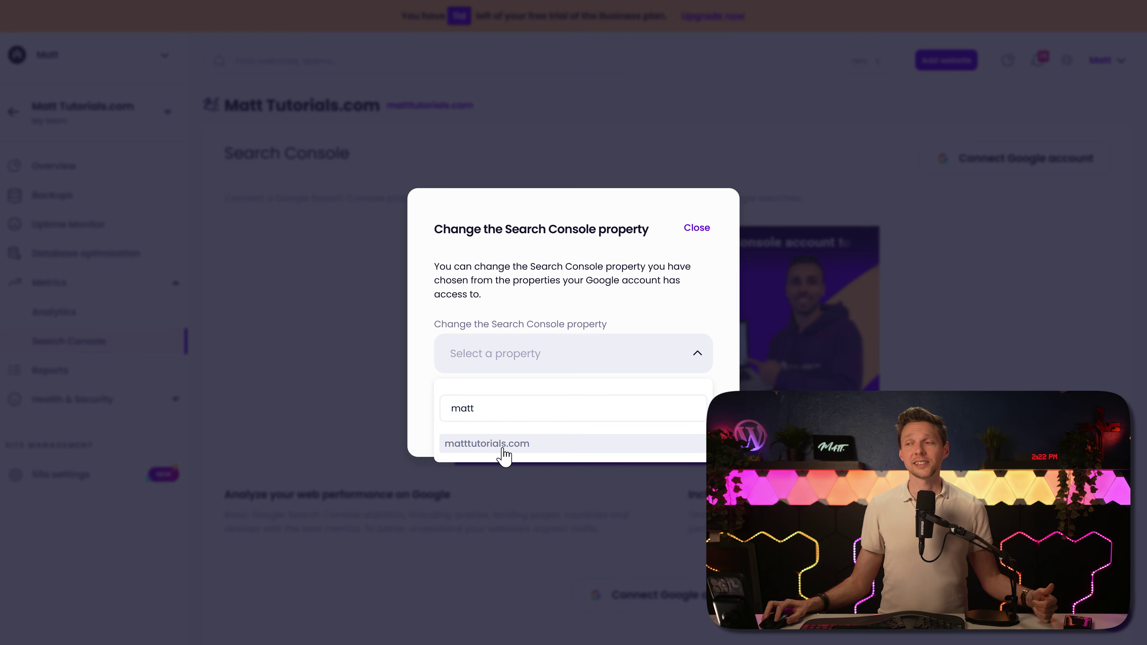
pyautogui.click(501, 442)
pyautogui.click(692, 423)
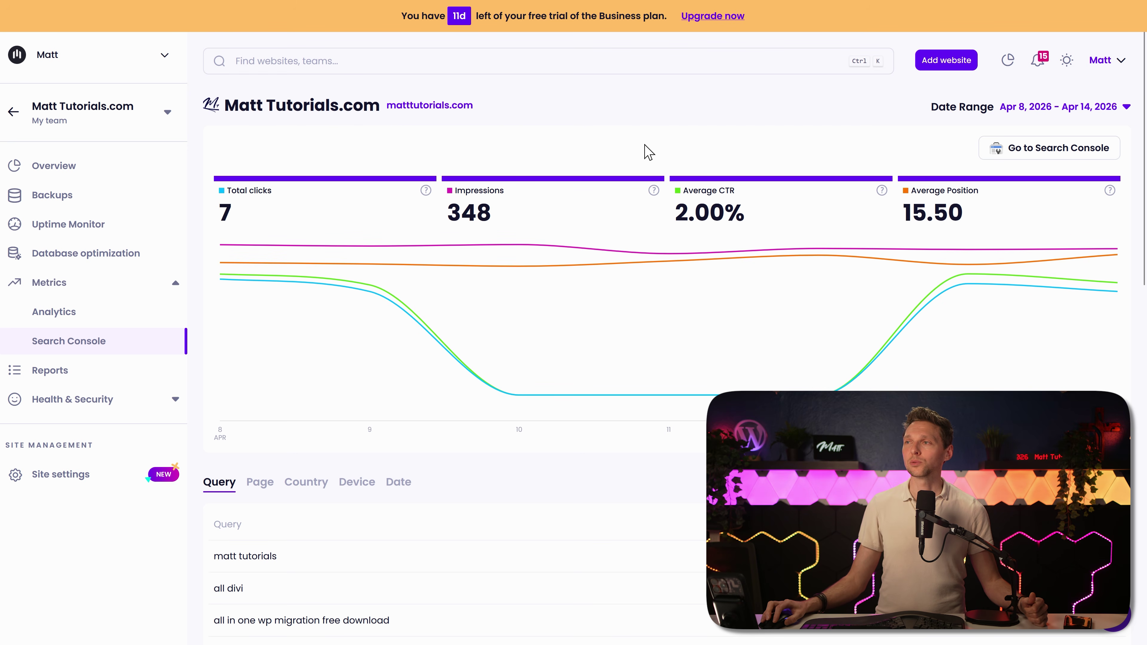
pyautogui.middleClick(646, 139)
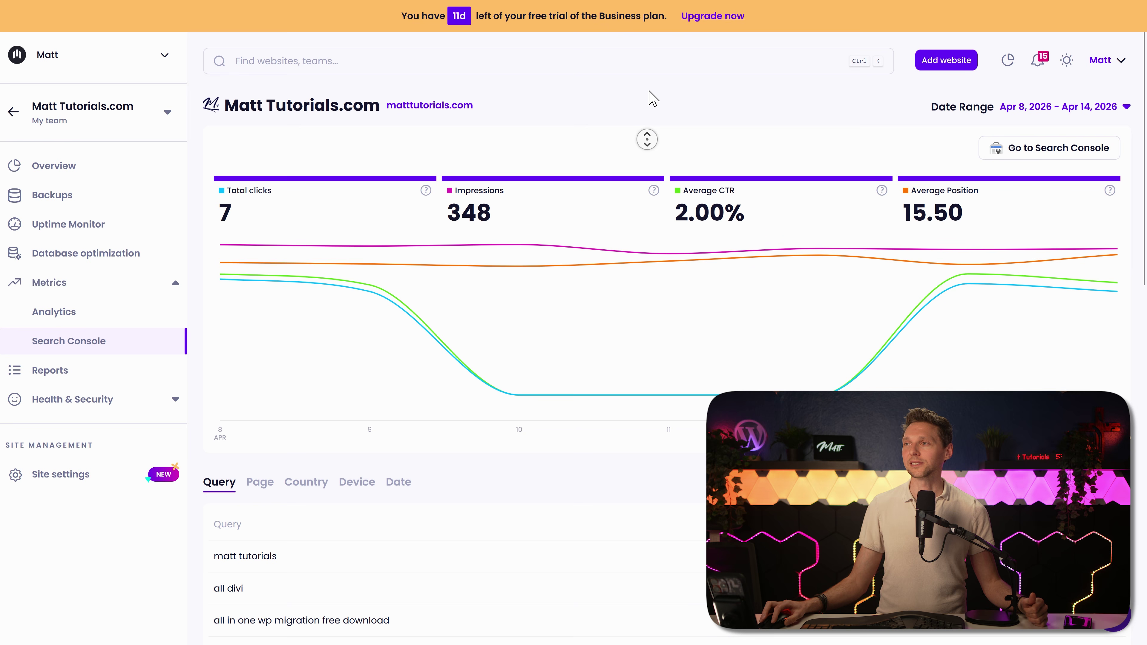
pyautogui.middleClick(648, 90)
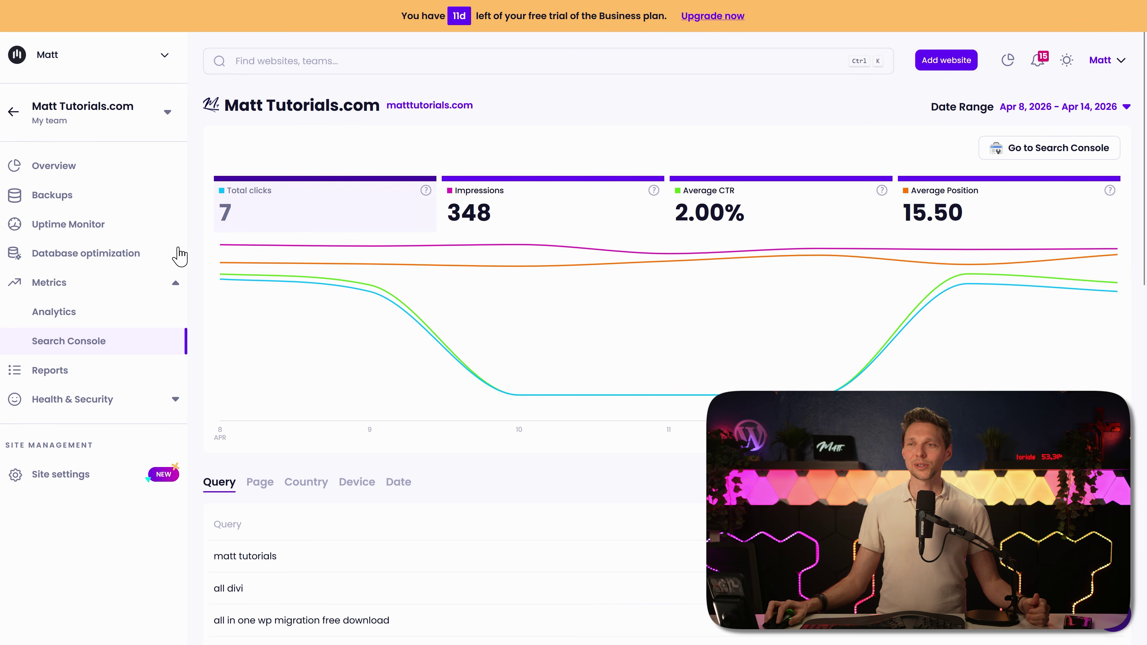
# Step: Open the site's Reports and dismiss the new report type chooser
pyautogui.click(48, 378)
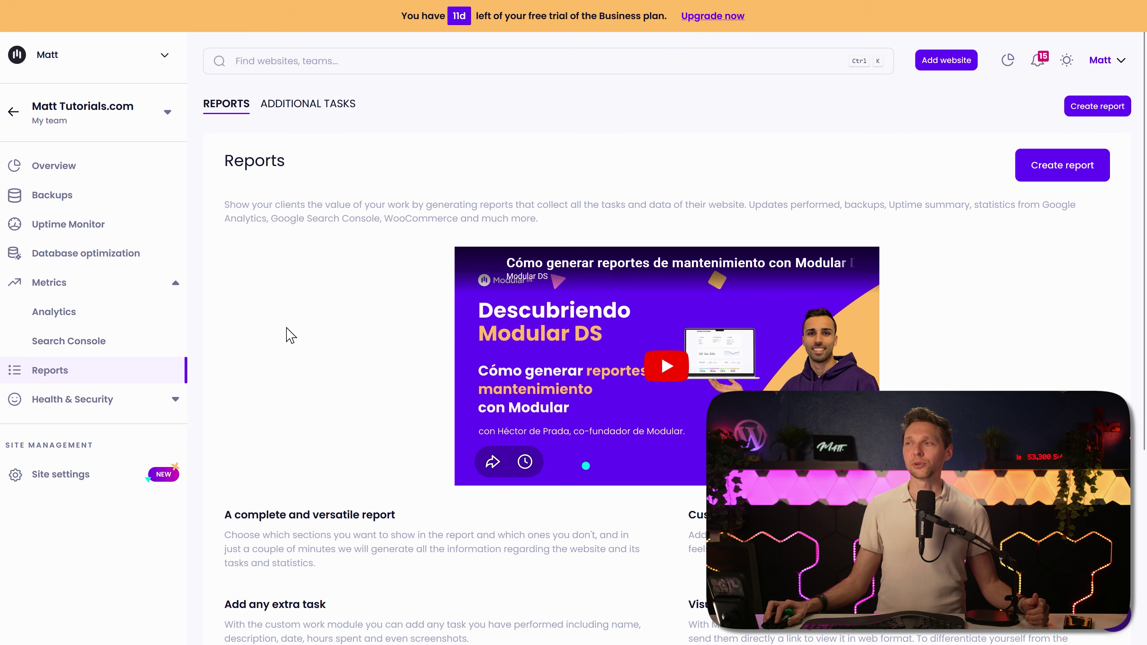
pyautogui.click(1043, 174)
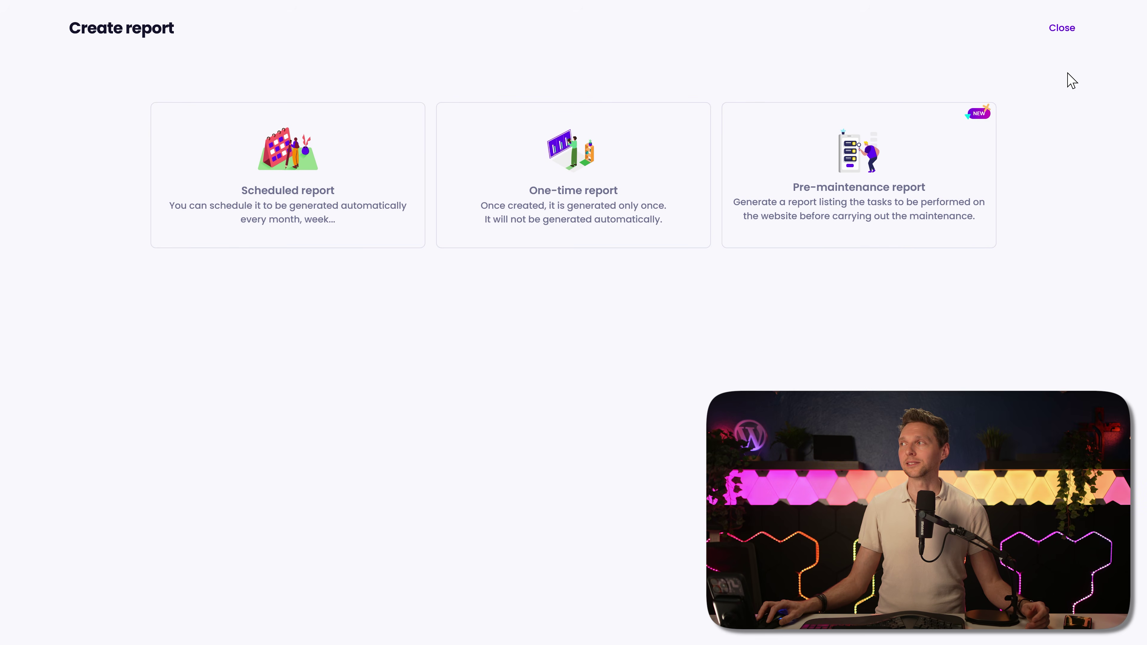
pyautogui.click(1062, 29)
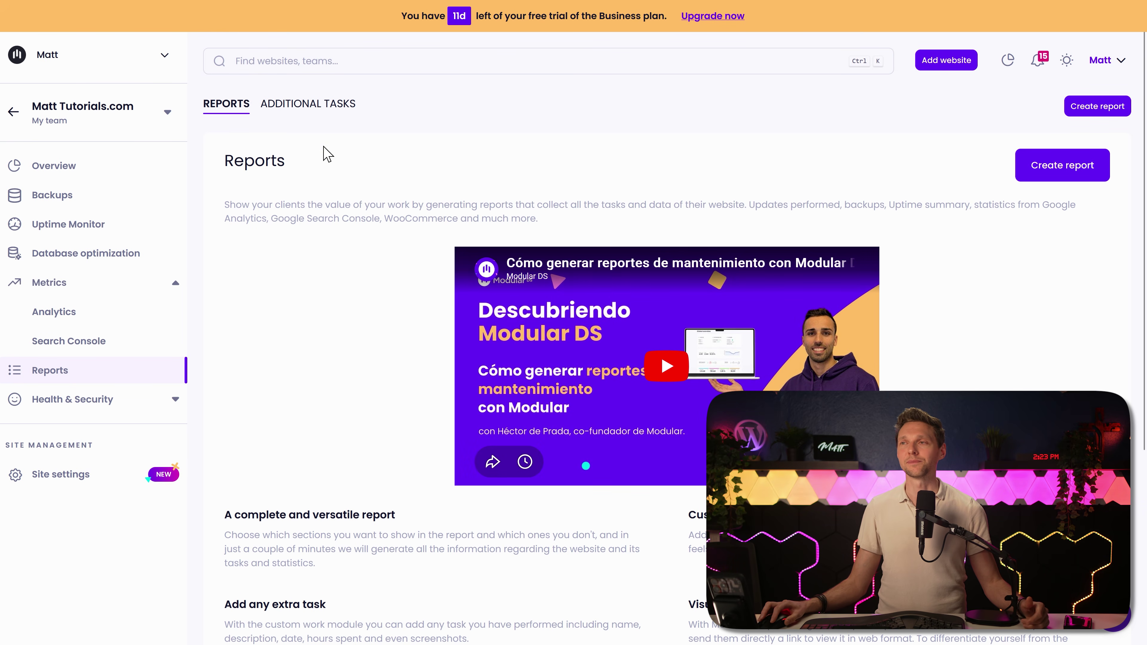
# Step: Show Additional Tasks without creating a task, and expand Health & Security
pyautogui.click(316, 105)
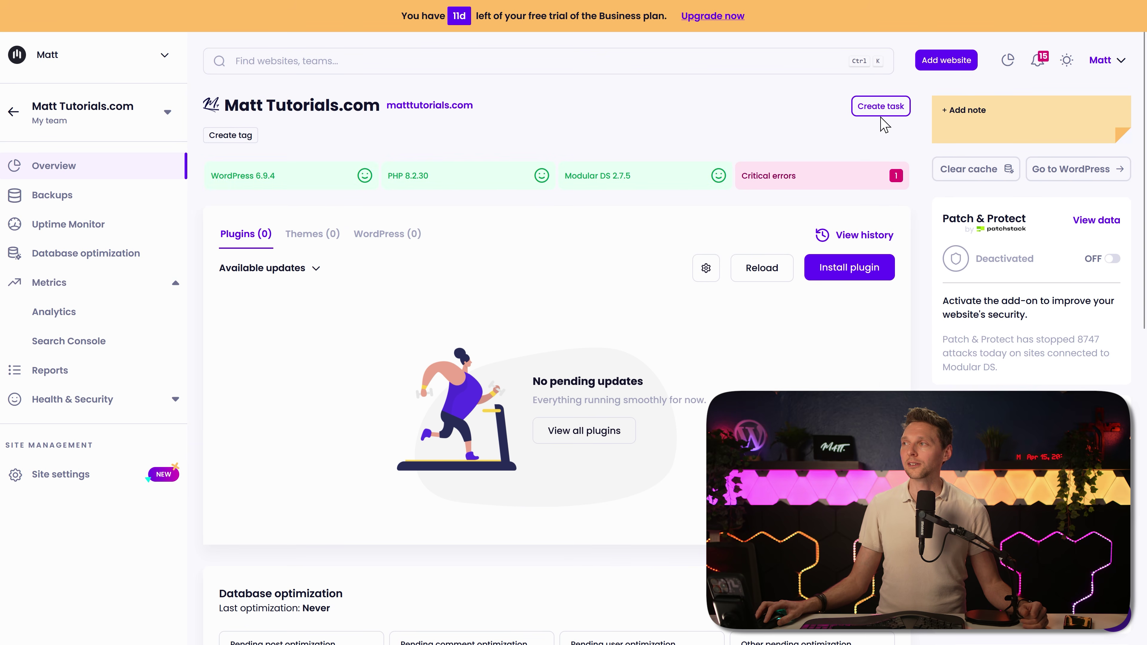
pyautogui.click(880, 111)
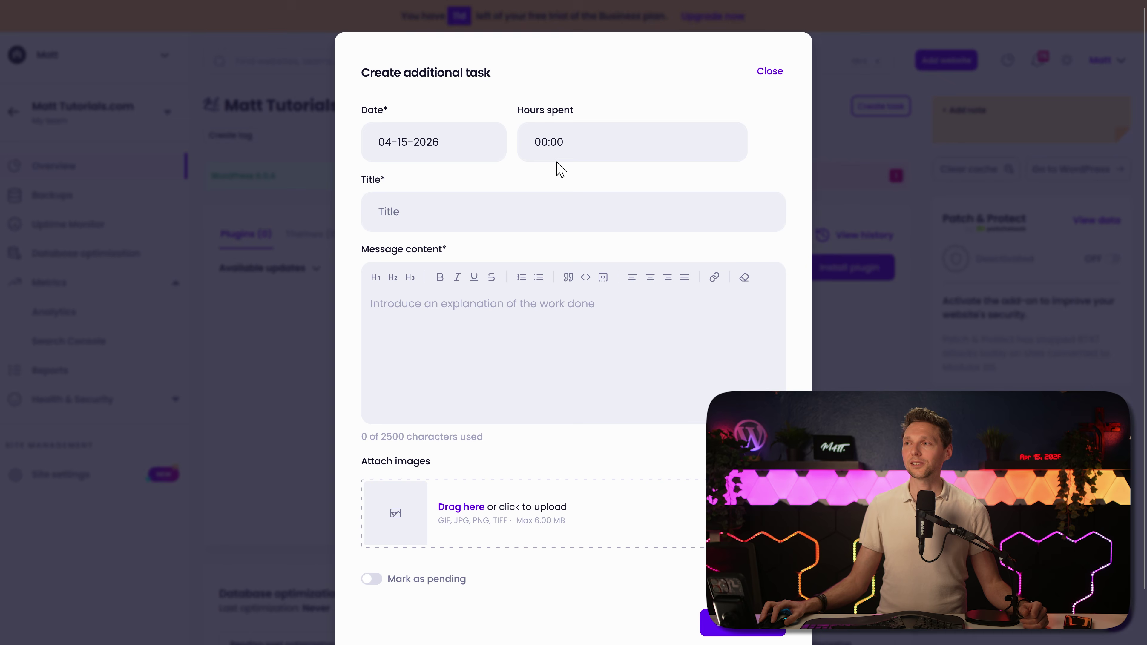
pyautogui.click(769, 70)
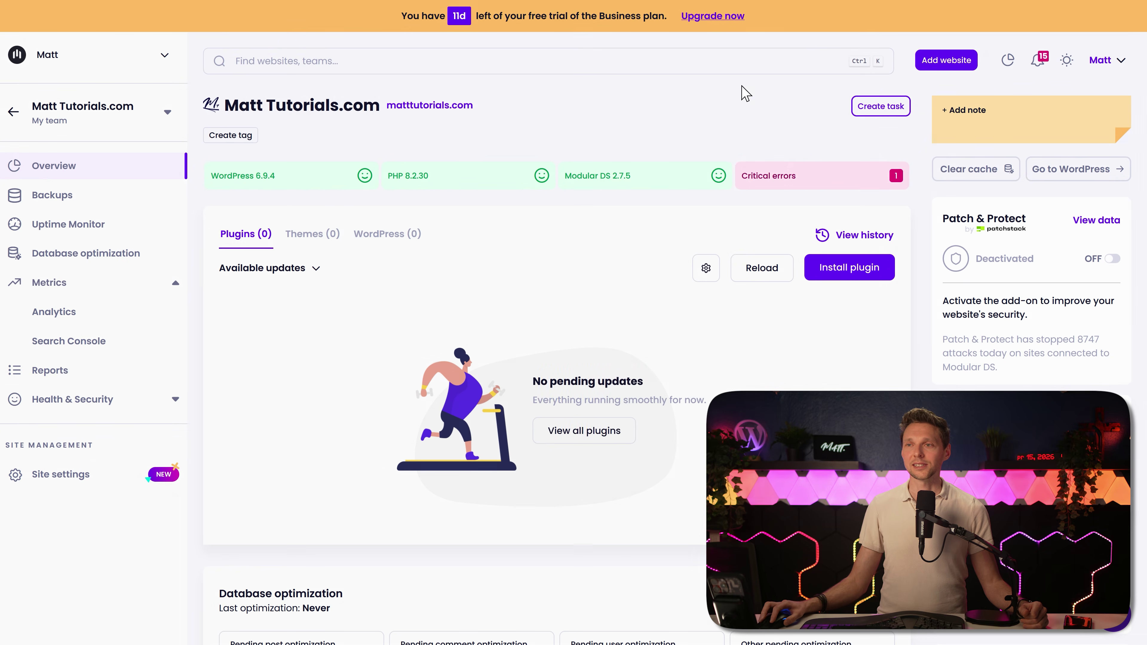
pyautogui.click(59, 374)
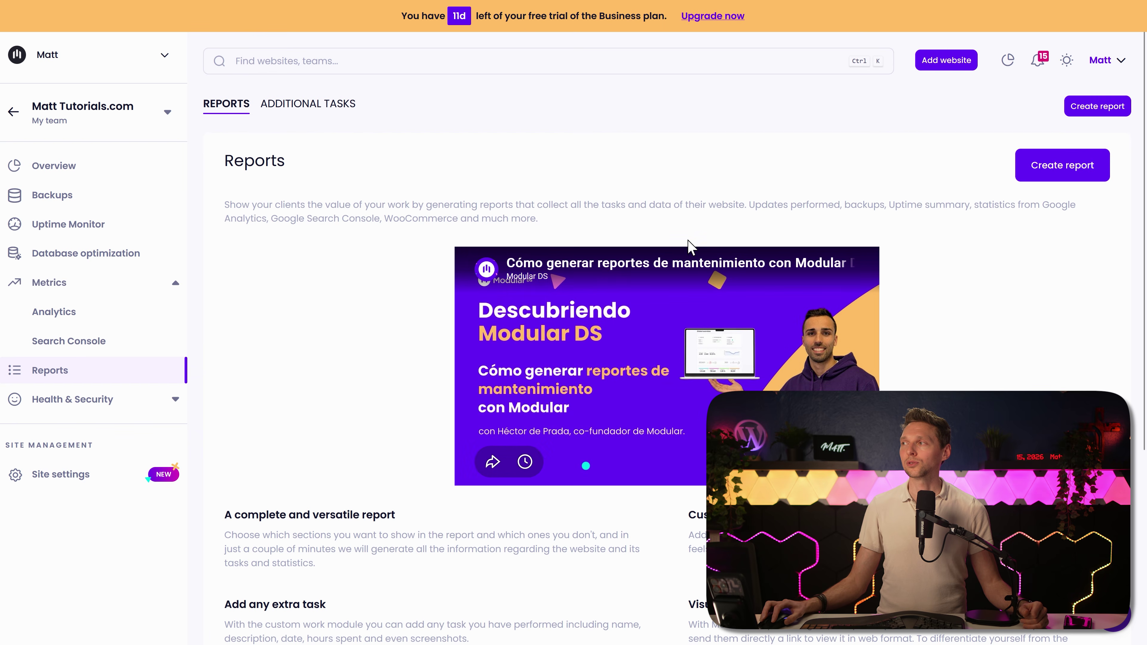
pyautogui.click(342, 111)
pyautogui.click(246, 234)
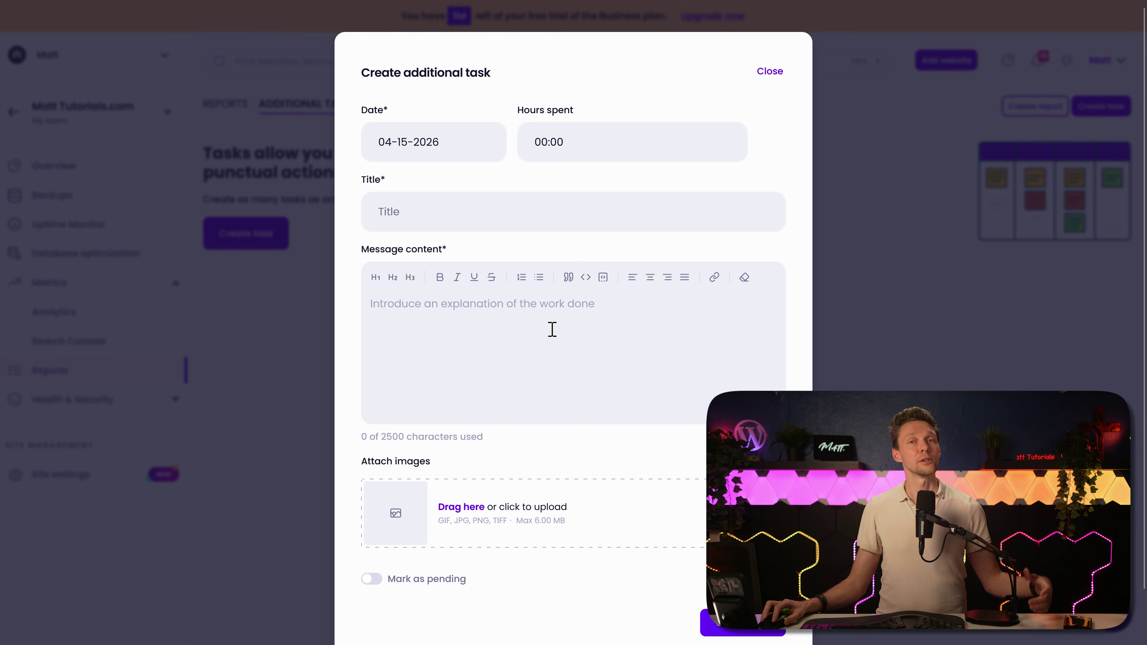
pyautogui.click(770, 72)
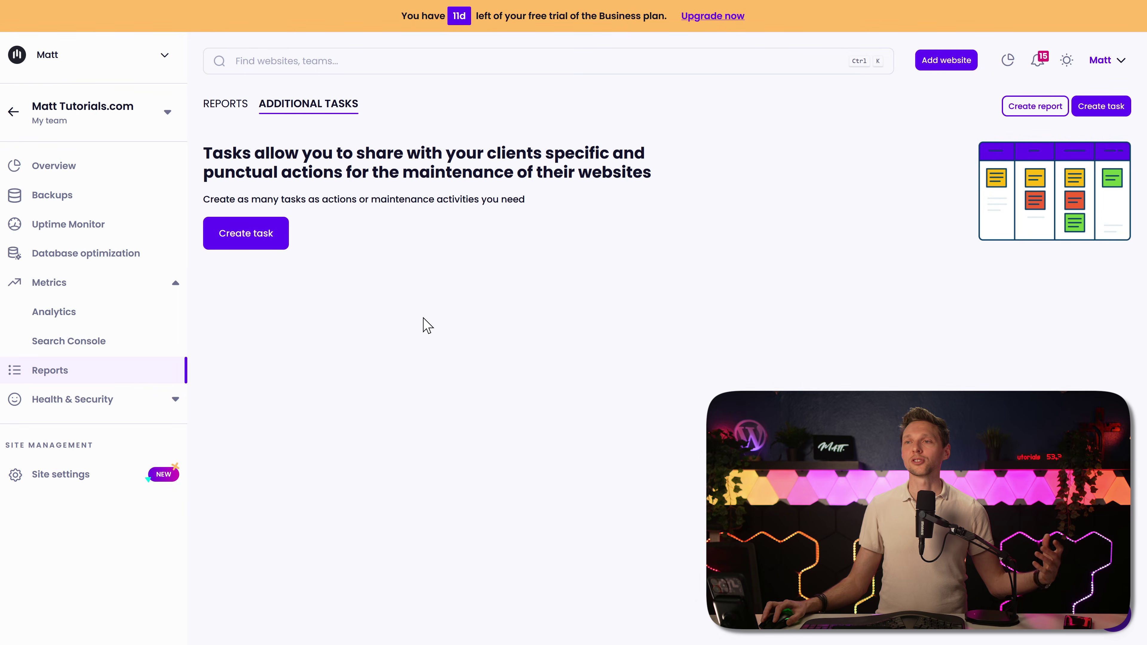
pyautogui.click(117, 400)
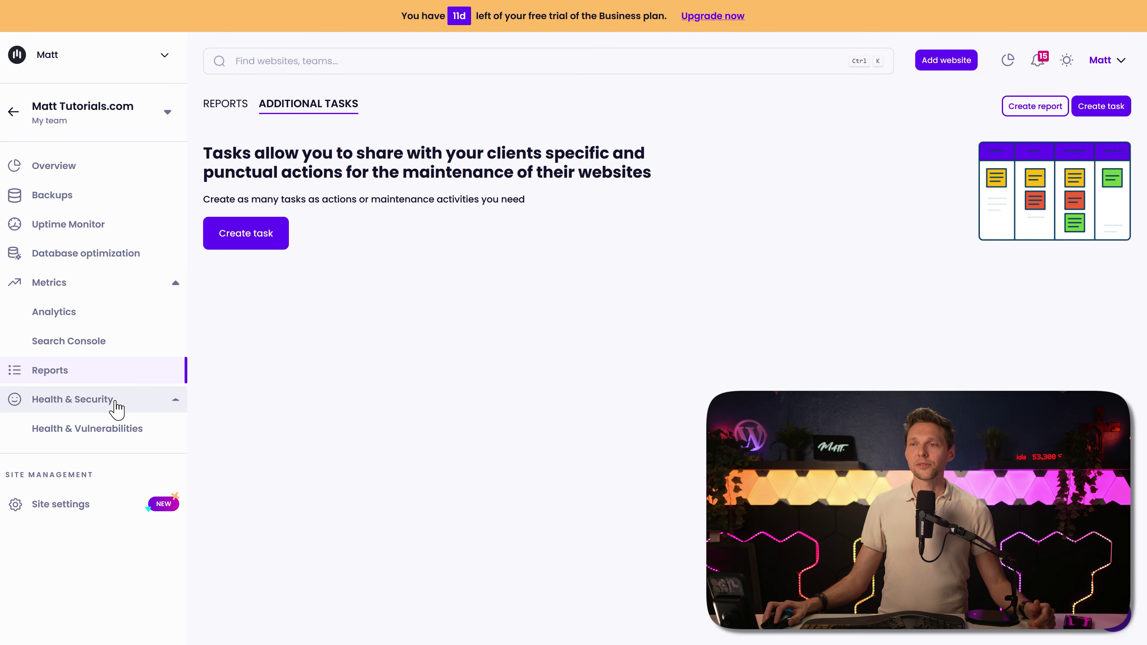
# Step: Look over the Health & Vulnerabilities and Patch & Protect pages, then go to Site settings
pyautogui.click(113, 437)
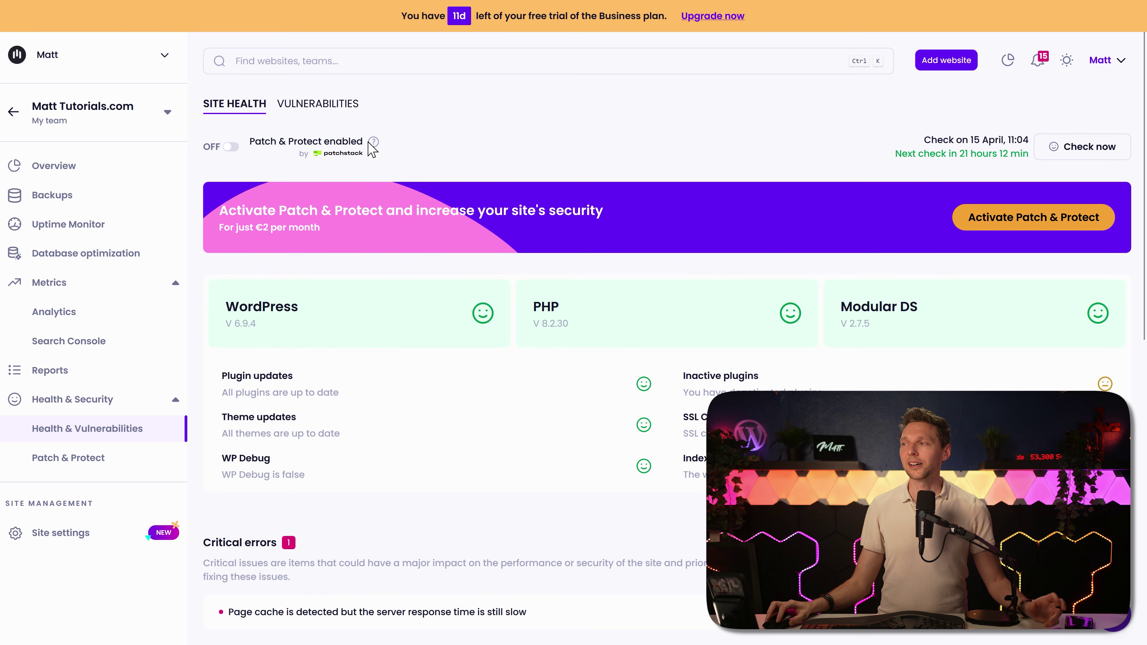
pyautogui.click(97, 463)
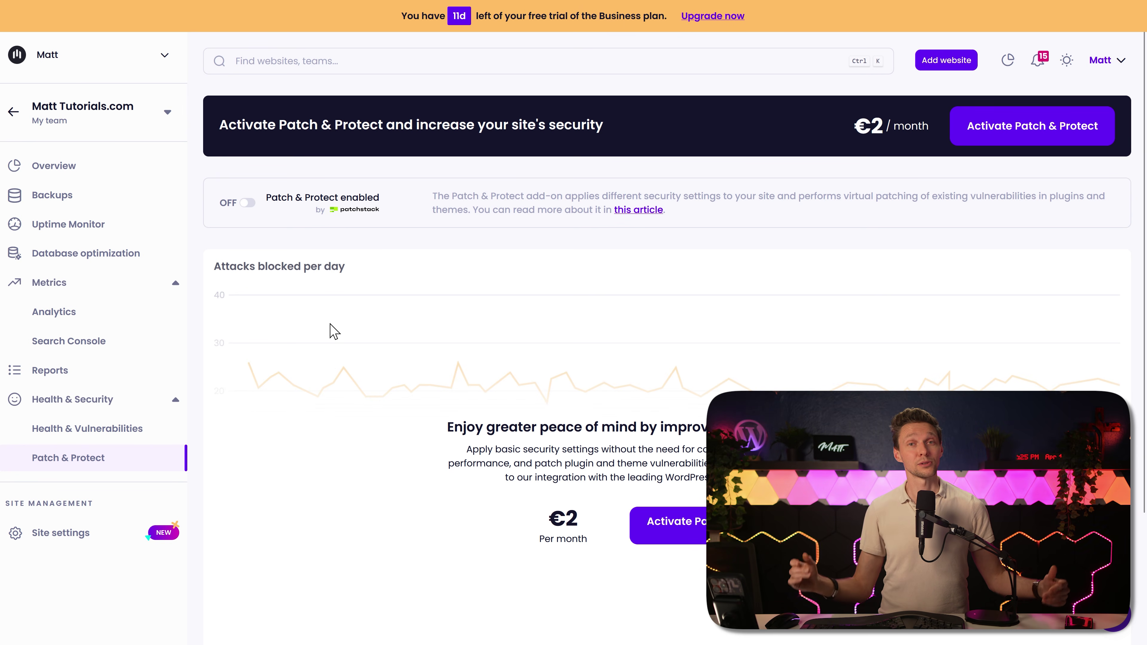
pyautogui.click(59, 540)
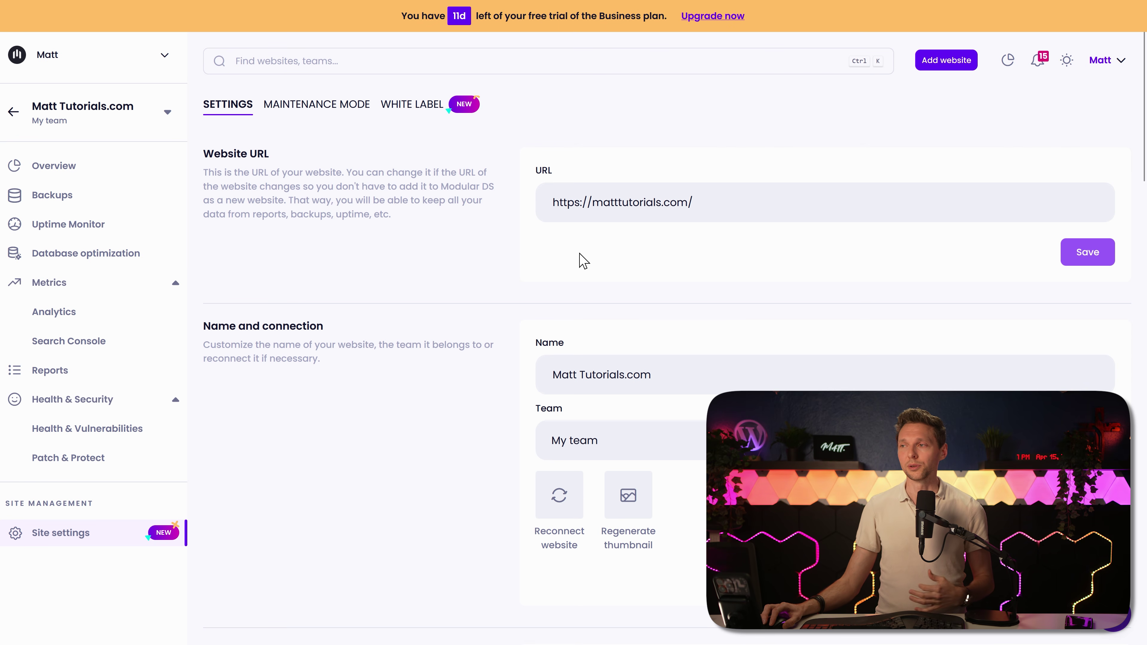
# Step: Review the Settings tab: URL, name, tags, clients, connection keys and Safe Updates
pyautogui.scroll(-5, 494, 266)
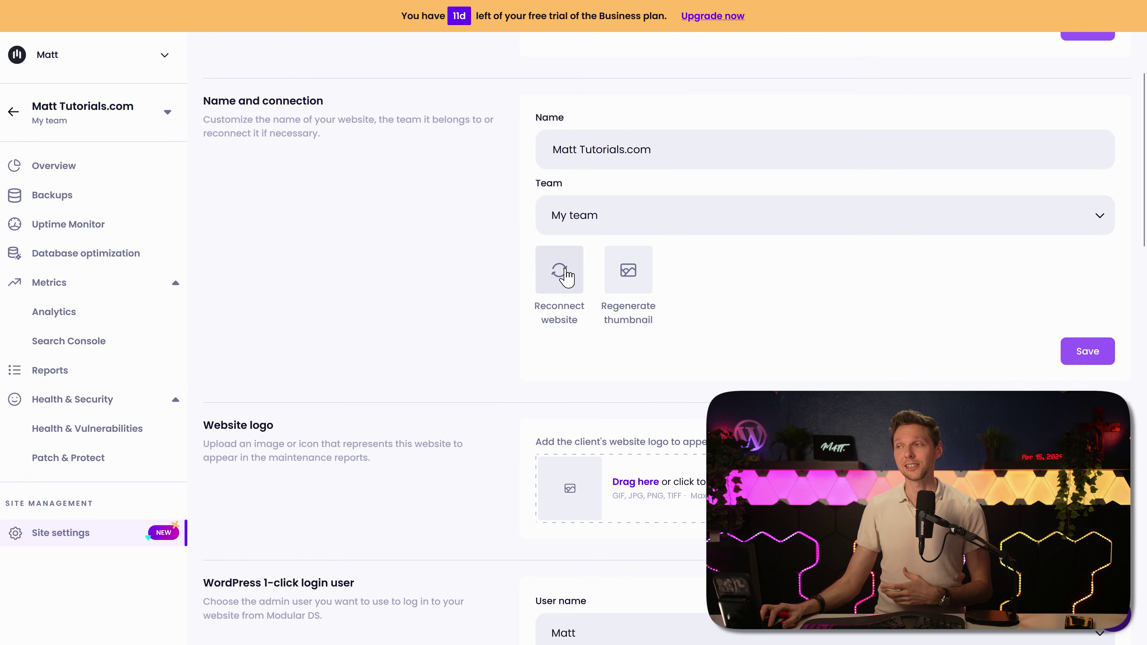
pyautogui.scroll(-5, 448, 285)
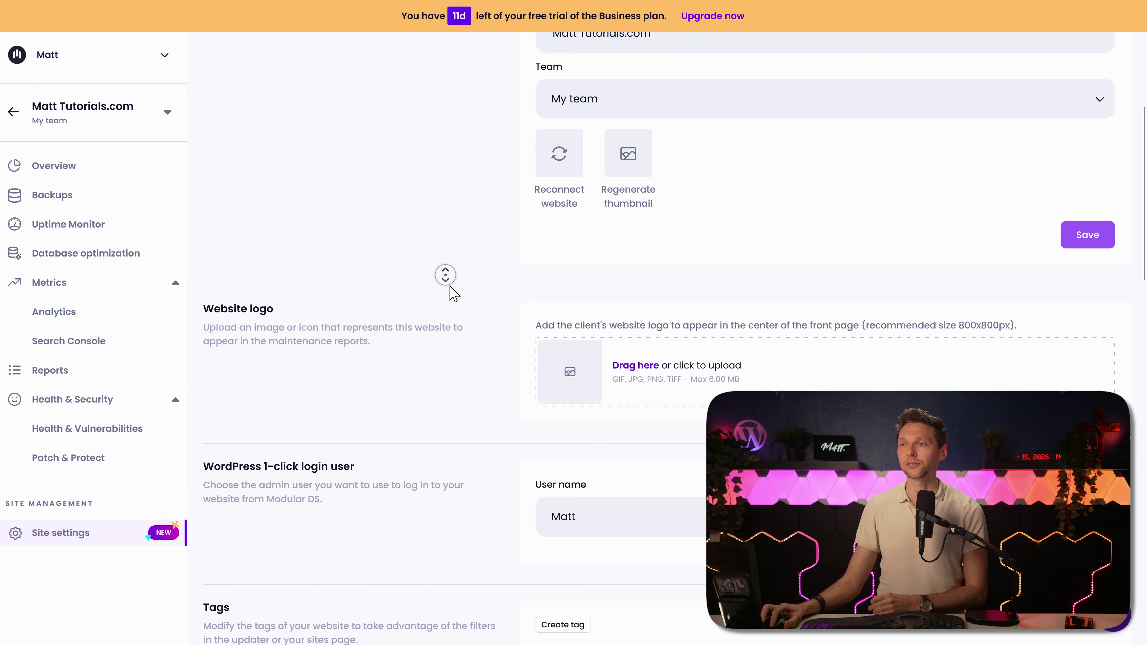
pyautogui.scroll(-3, 448, 286)
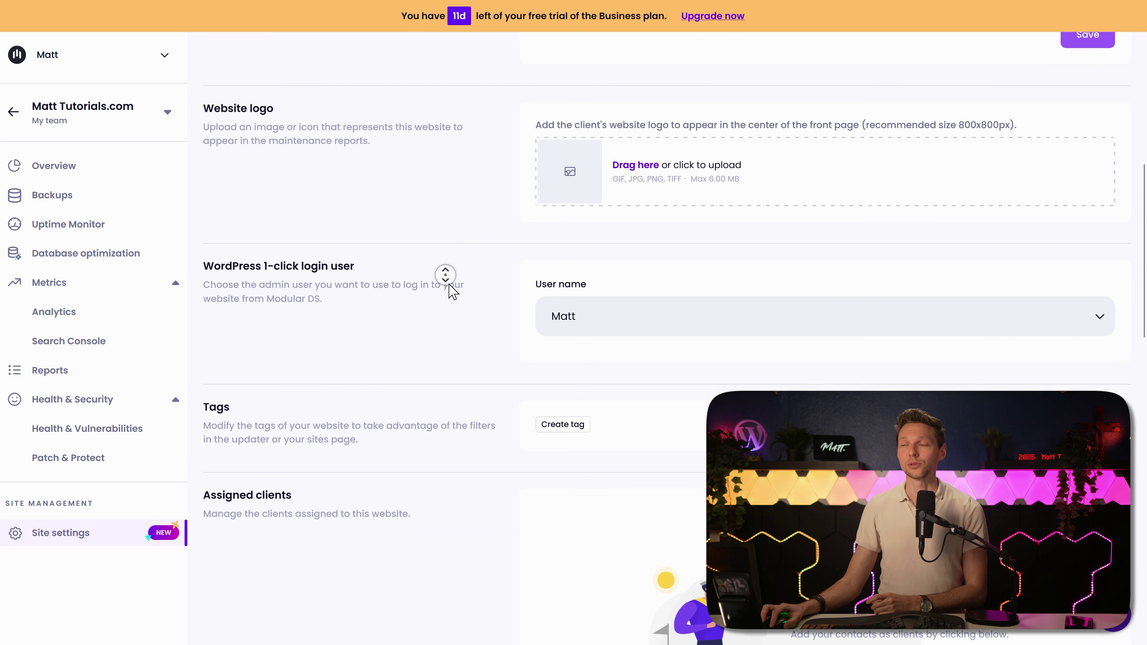
pyautogui.middleClick(449, 287)
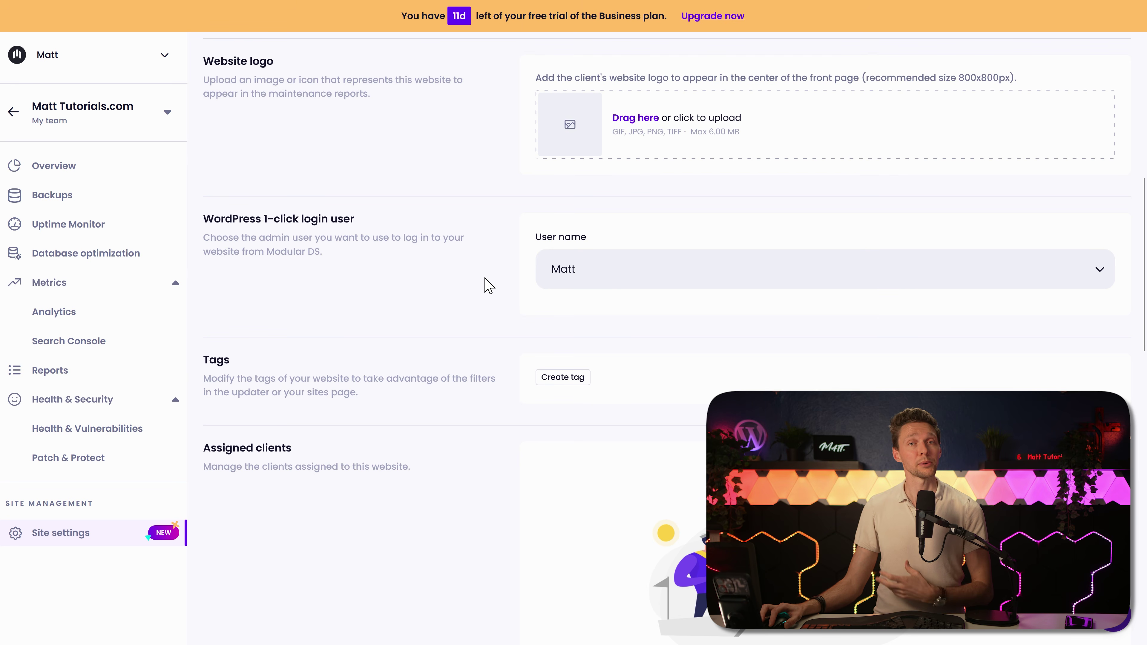
pyautogui.middleClick(441, 261)
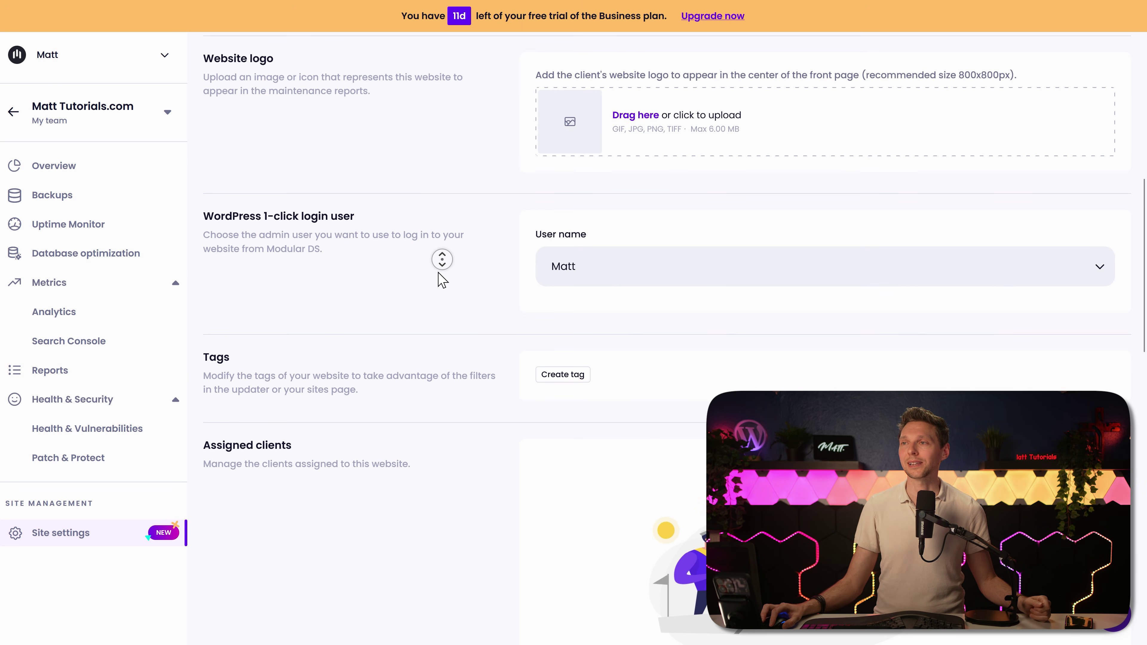
pyautogui.scroll(-5, 441, 261)
pyautogui.middleClick(434, 283)
pyautogui.middleClick(476, 231)
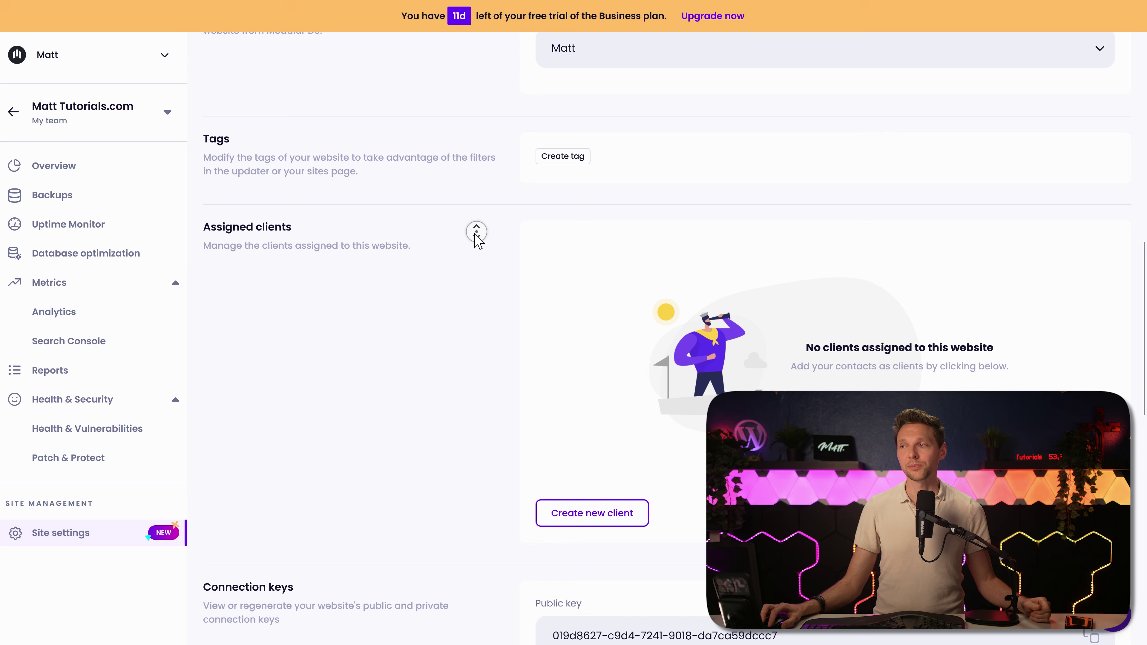
pyautogui.scroll(-2, 476, 231)
pyautogui.scroll(-4, 472, 242)
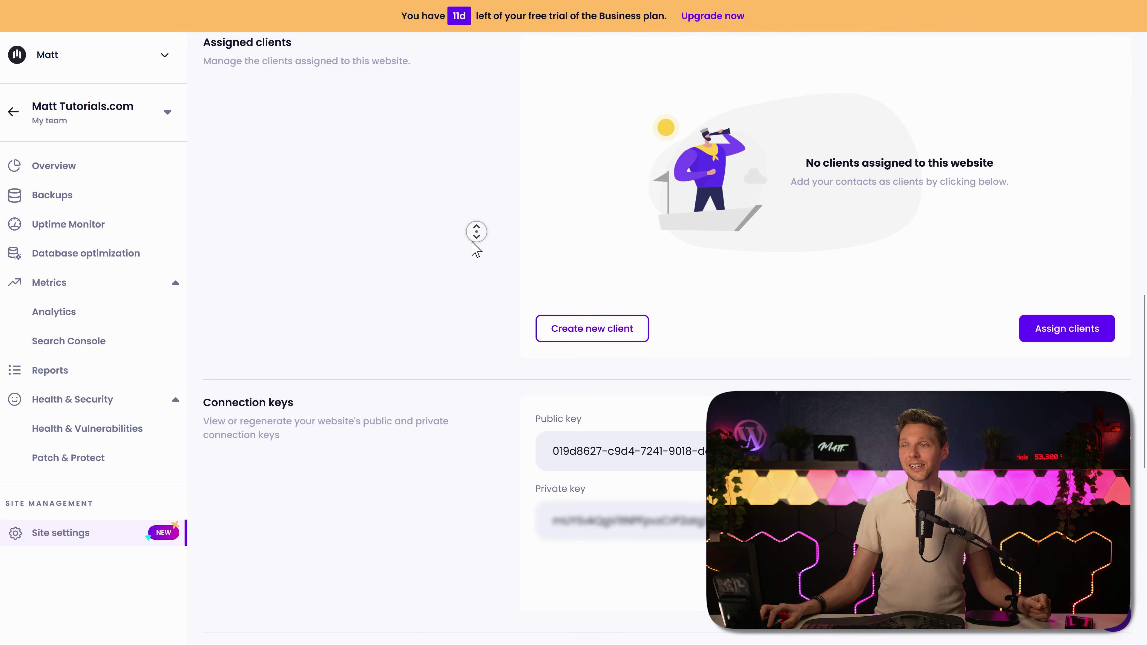
pyautogui.middleClick(437, 361)
pyautogui.scroll(-1, 438, 360)
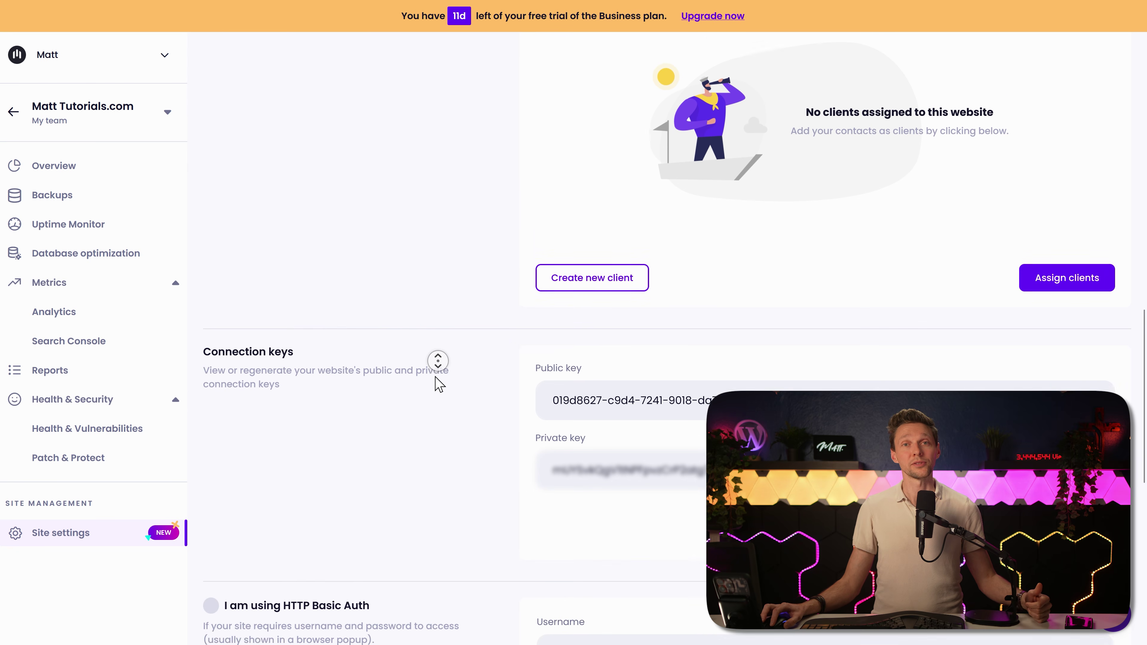
pyautogui.scroll(-3, 438, 360)
pyautogui.middleClick(436, 383)
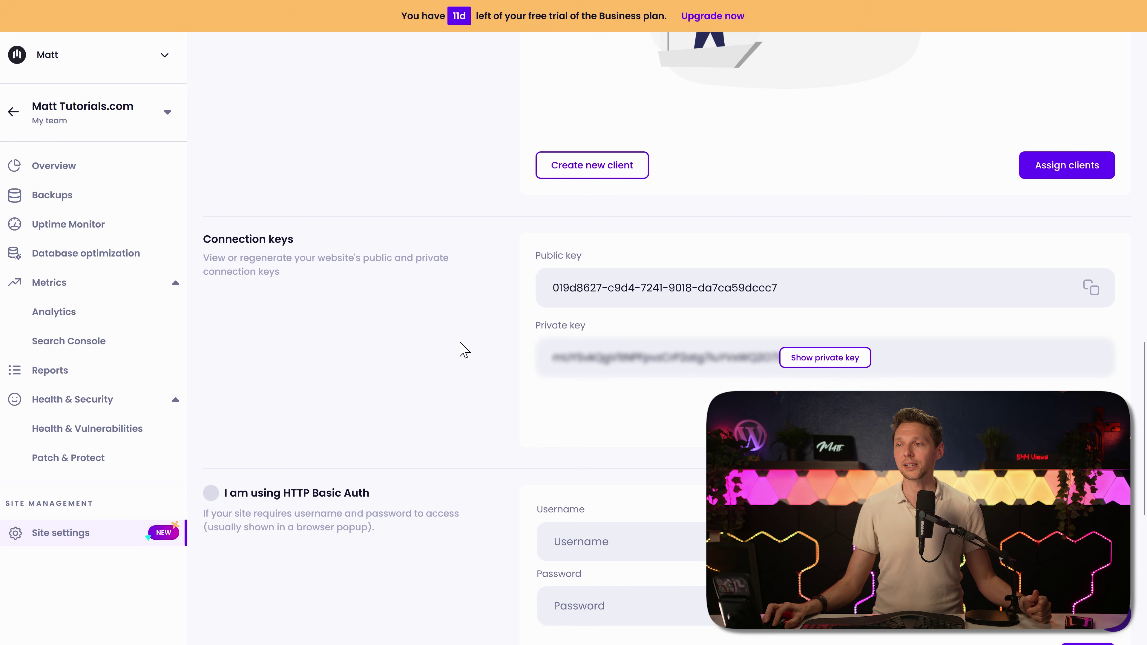
pyautogui.middleClick(341, 352)
pyautogui.scroll(-5, 343, 371)
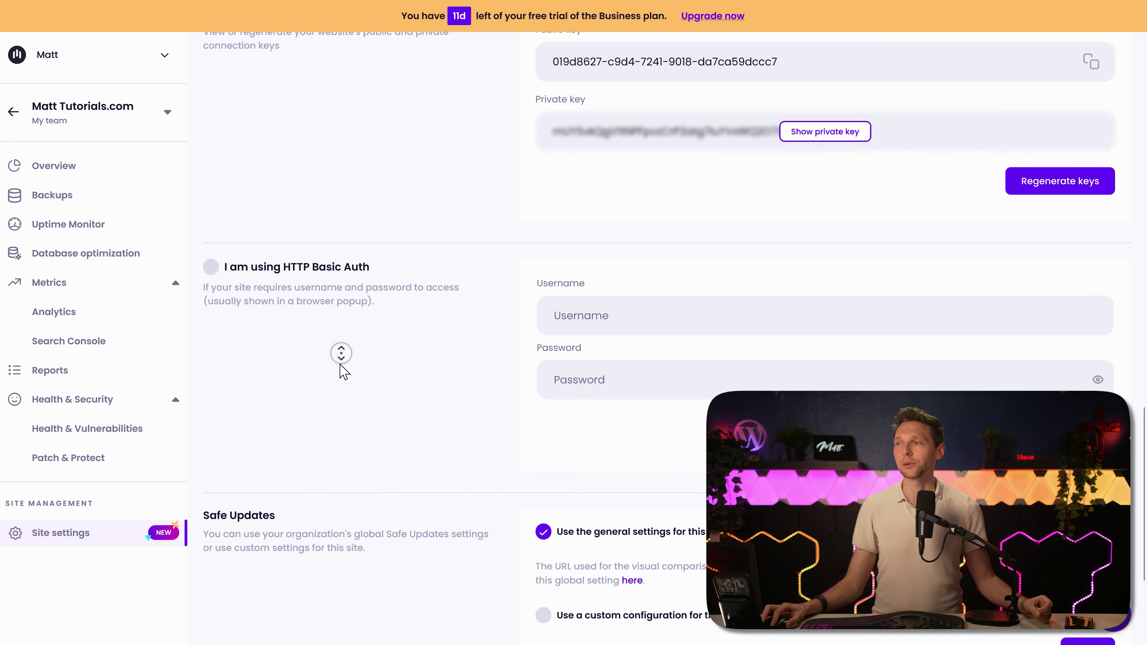
pyautogui.scroll(-4, 340, 366)
pyautogui.middleClick(339, 365)
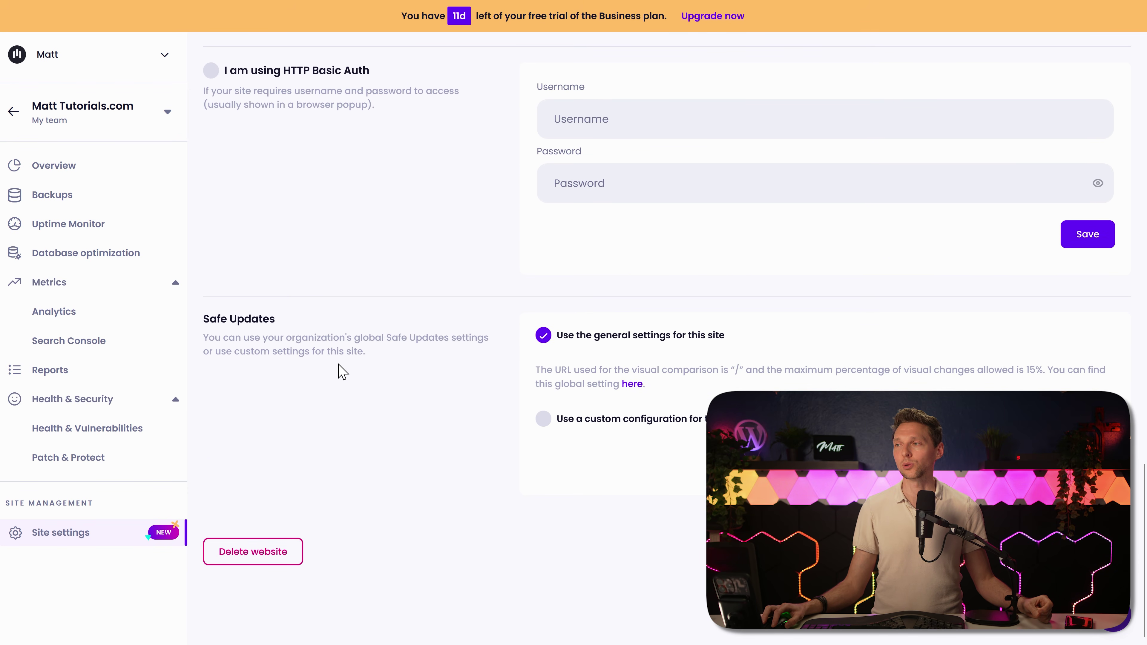
pyautogui.middleClick(460, 418)
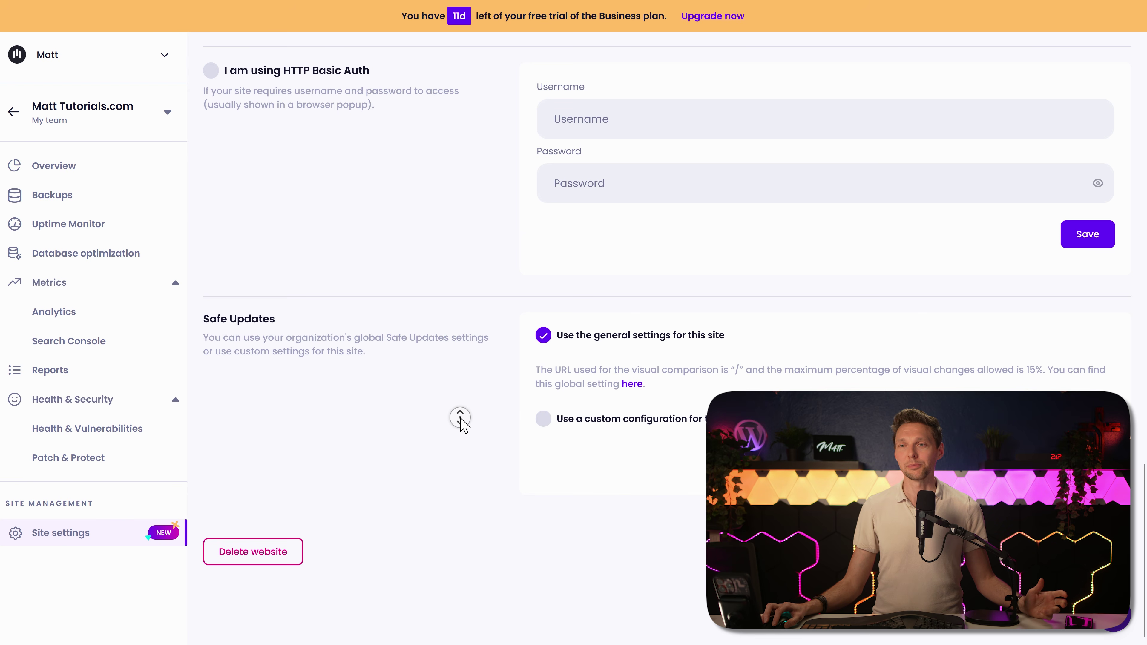
pyautogui.scroll(10, 460, 418)
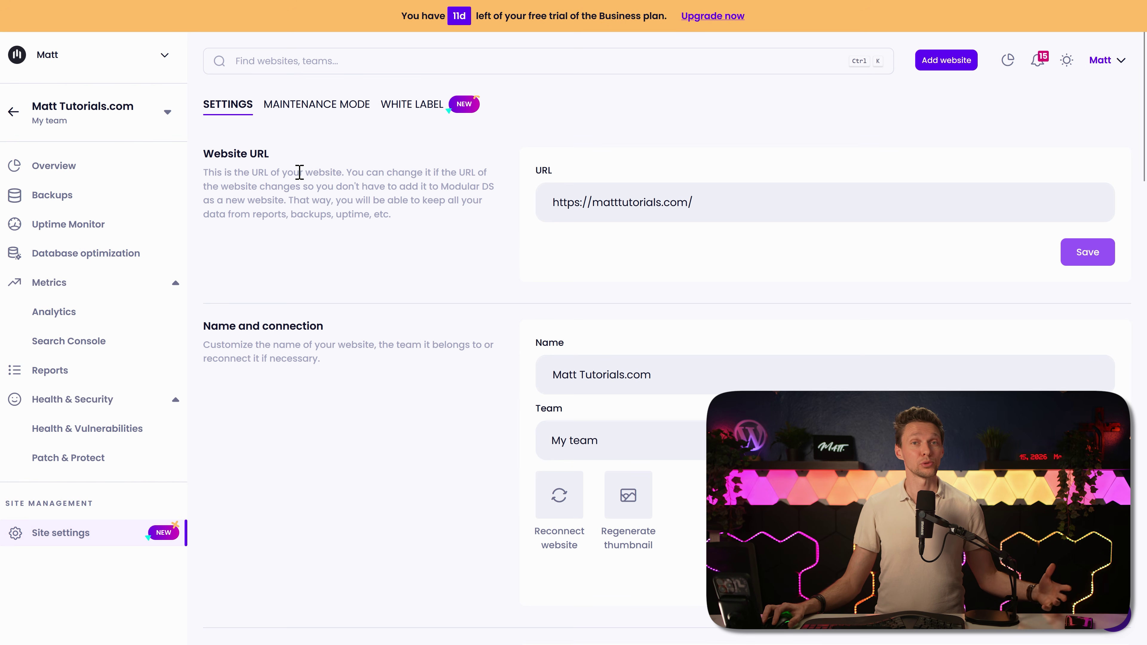
# Step: Show the Maintenance Mode settings, with maintenance mode still inactive
pyautogui.click(321, 115)
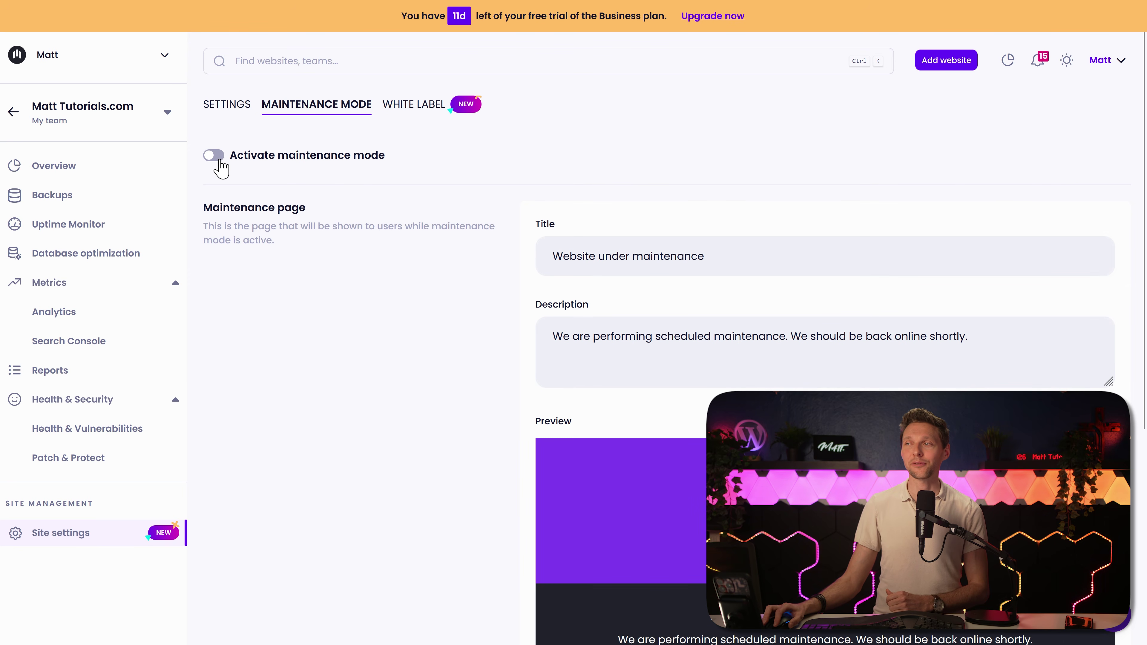
pyautogui.middleClick(435, 287)
pyautogui.scroll(-2, 435, 287)
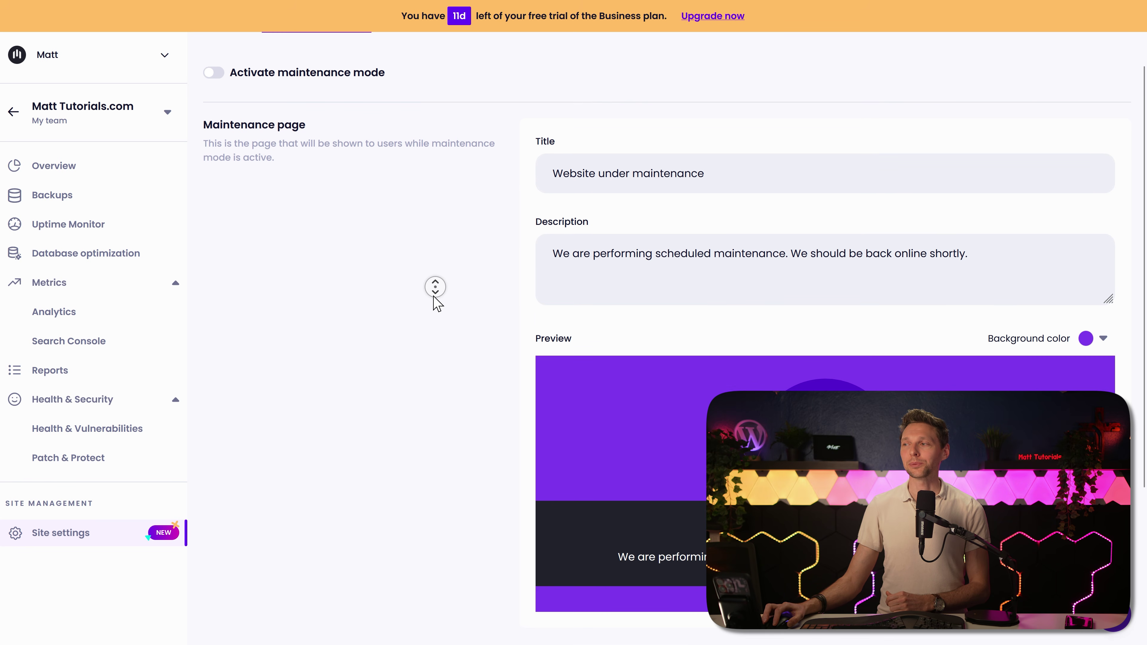
pyautogui.scroll(-1, 435, 298)
pyautogui.click(437, 298)
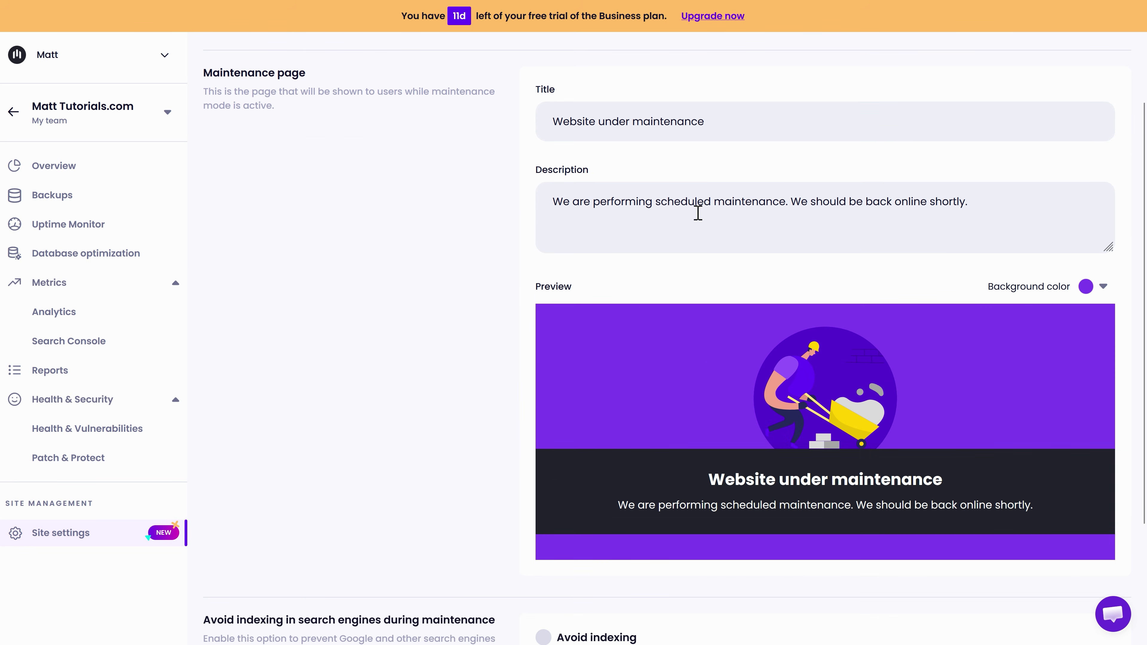
# Step: Inspect the 'Website under maintenance' title and the scheduled-maintenance description text
pyautogui.tripleClick(682, 118)
pyautogui.doubleClick(684, 202)
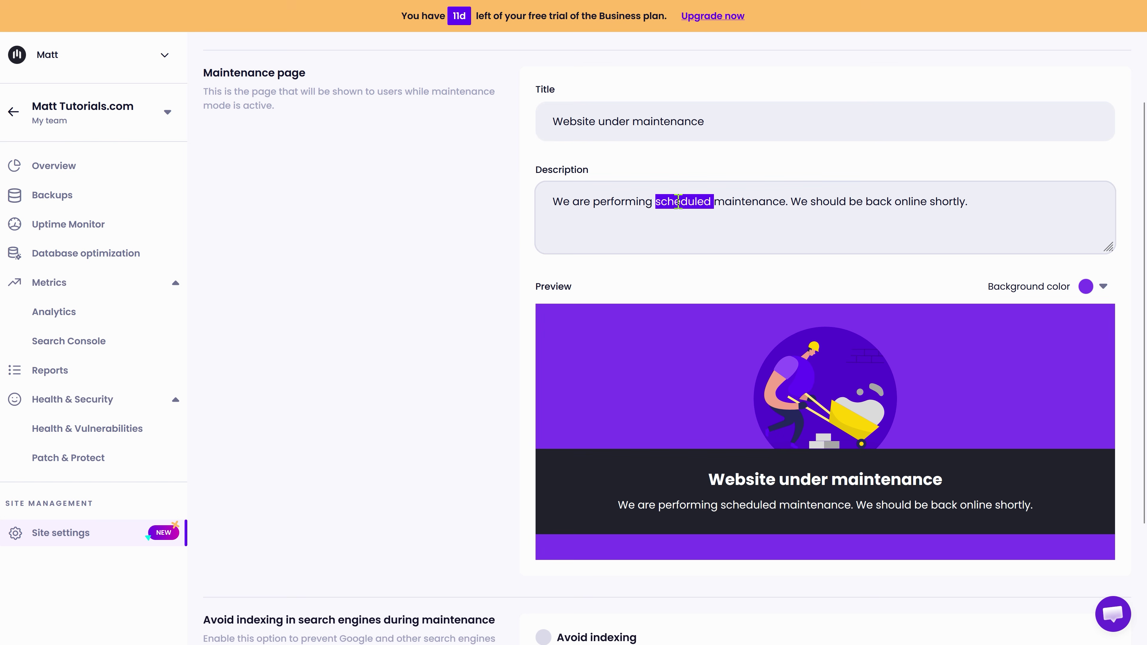
pyautogui.click(636, 202)
pyautogui.middleClick(464, 242)
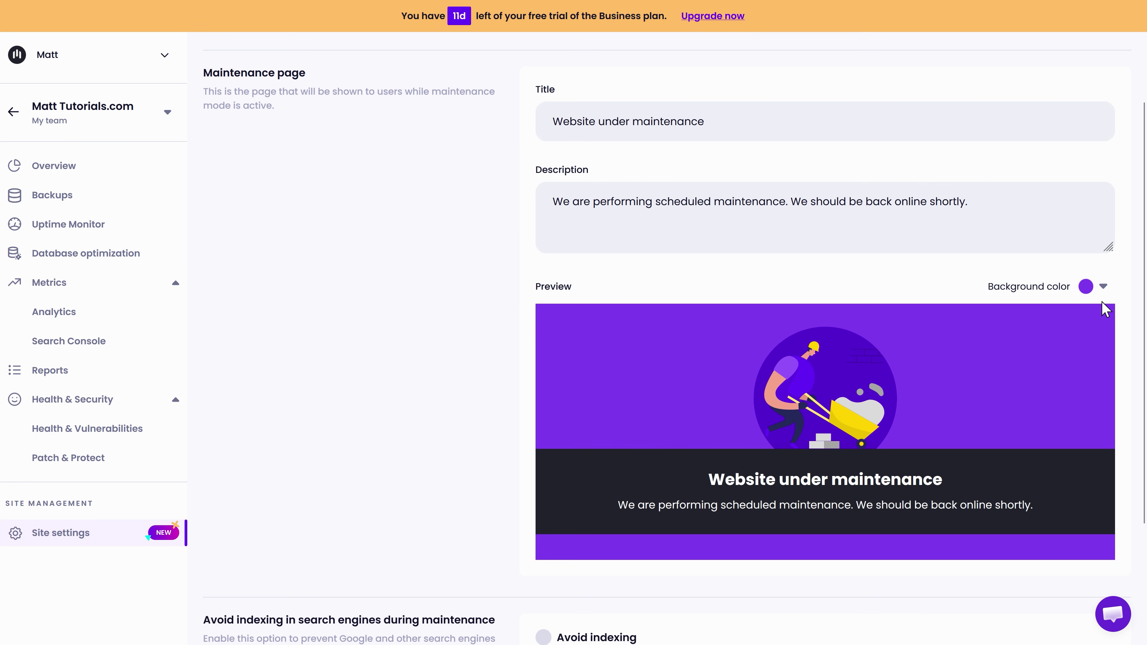
# Step: Try different background colour swatches for the maintenance page
pyautogui.click(1103, 287)
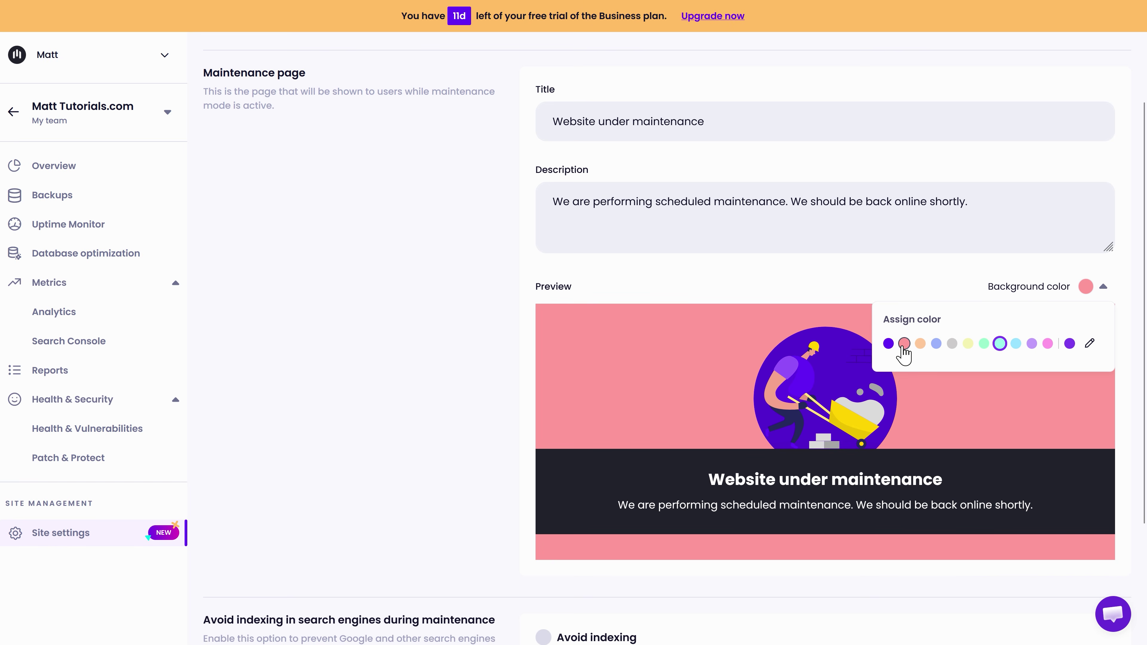
pyautogui.click(952, 343)
pyautogui.middleClick(520, 352)
pyautogui.click(526, 389)
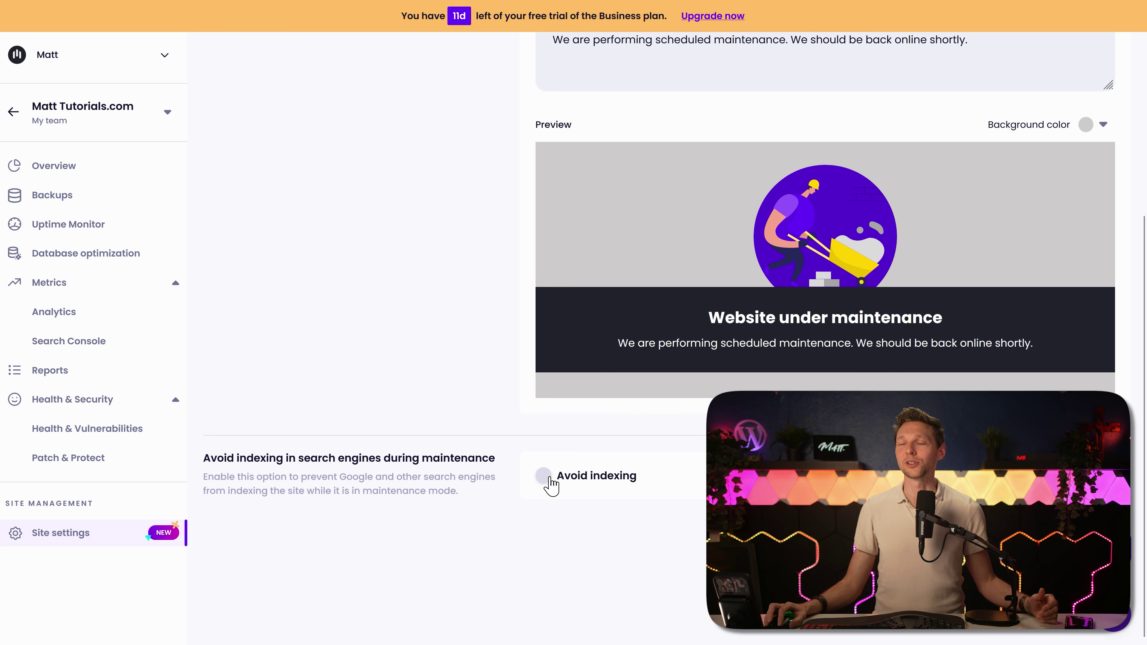
pyautogui.click(497, 322)
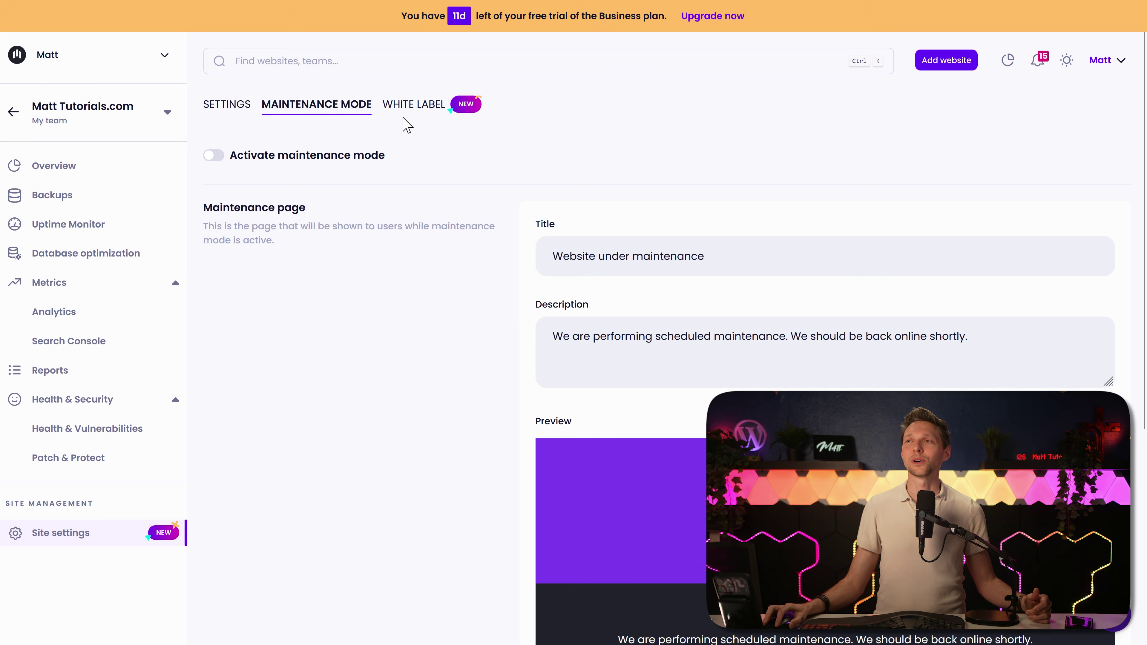
# Step: Toggle Enable White Label off and back on in the White Label settings
pyautogui.click(408, 106)
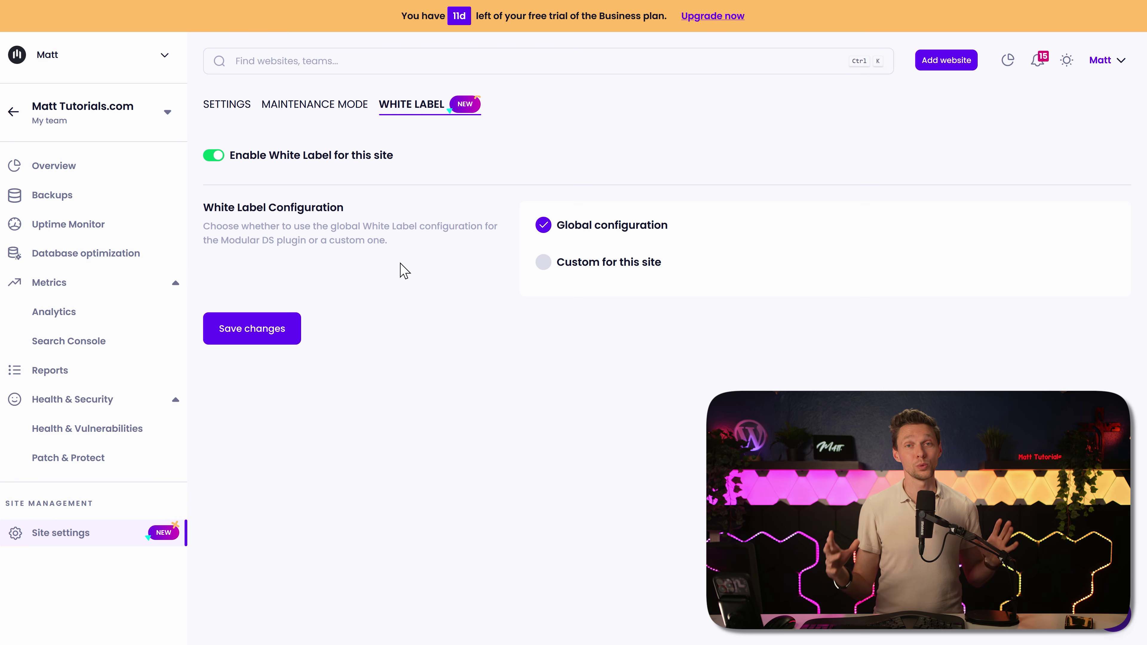
pyautogui.click(215, 156)
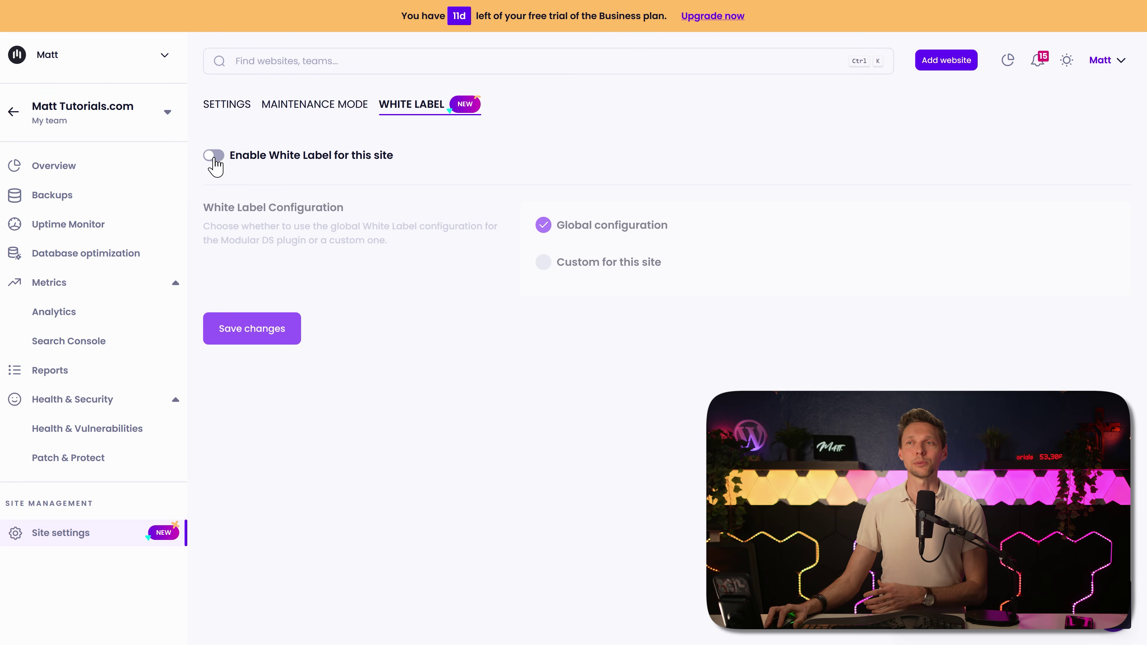
pyautogui.click(215, 158)
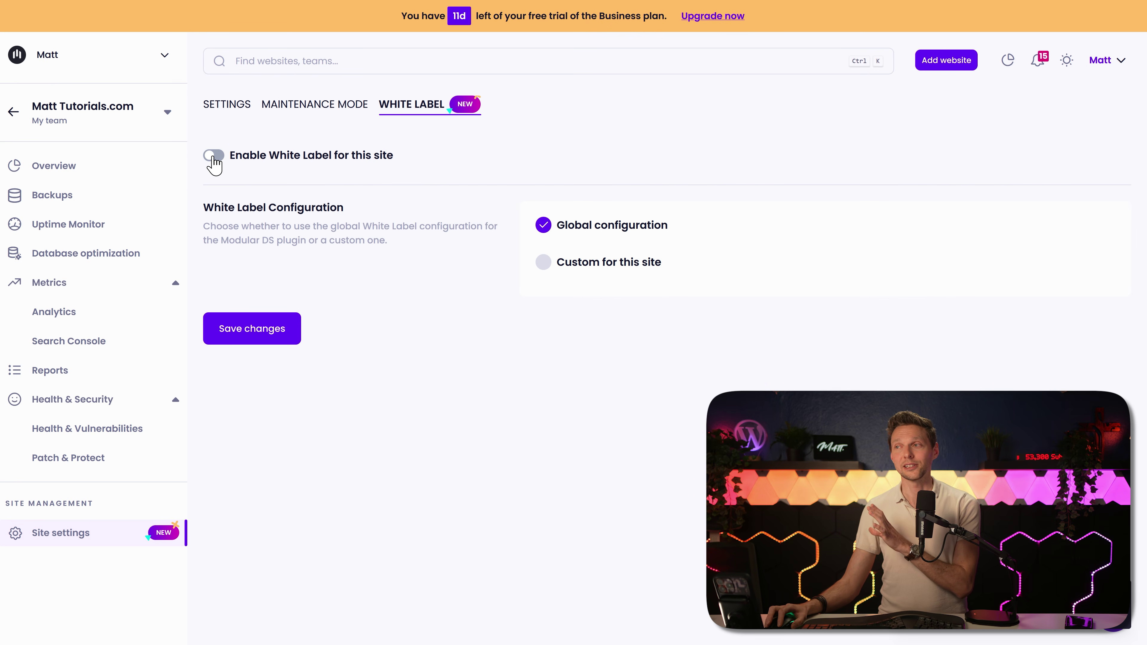
pyautogui.click(215, 157)
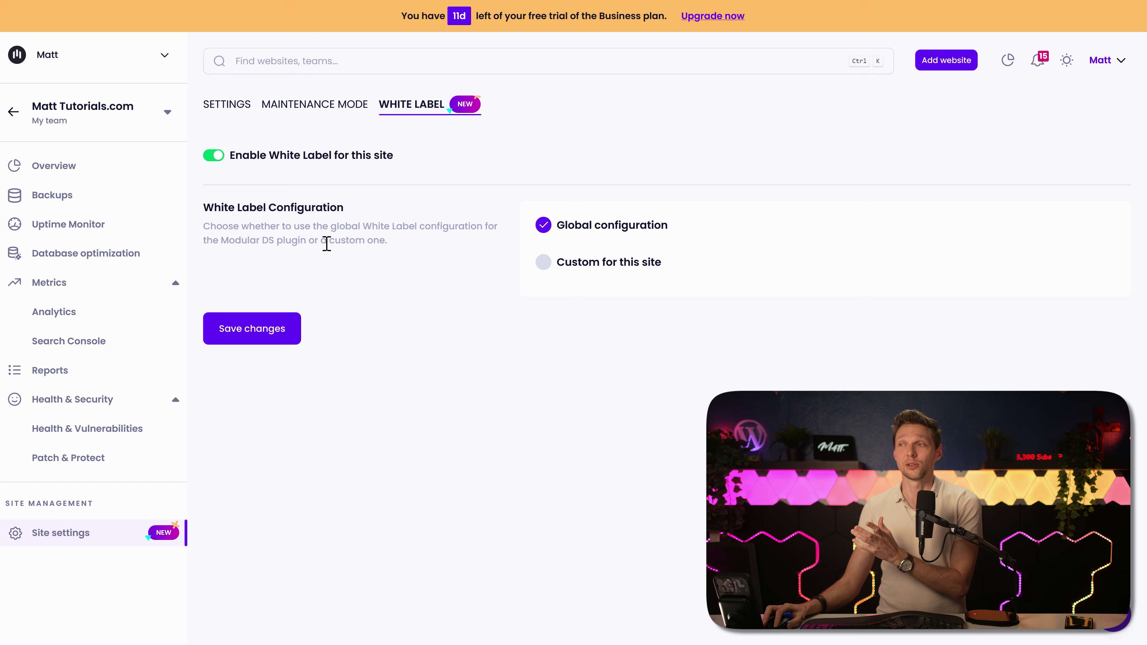
# Step: Choose a Custom white label for this site, edit the plugin name, and return to My websites
pyautogui.click(542, 271)
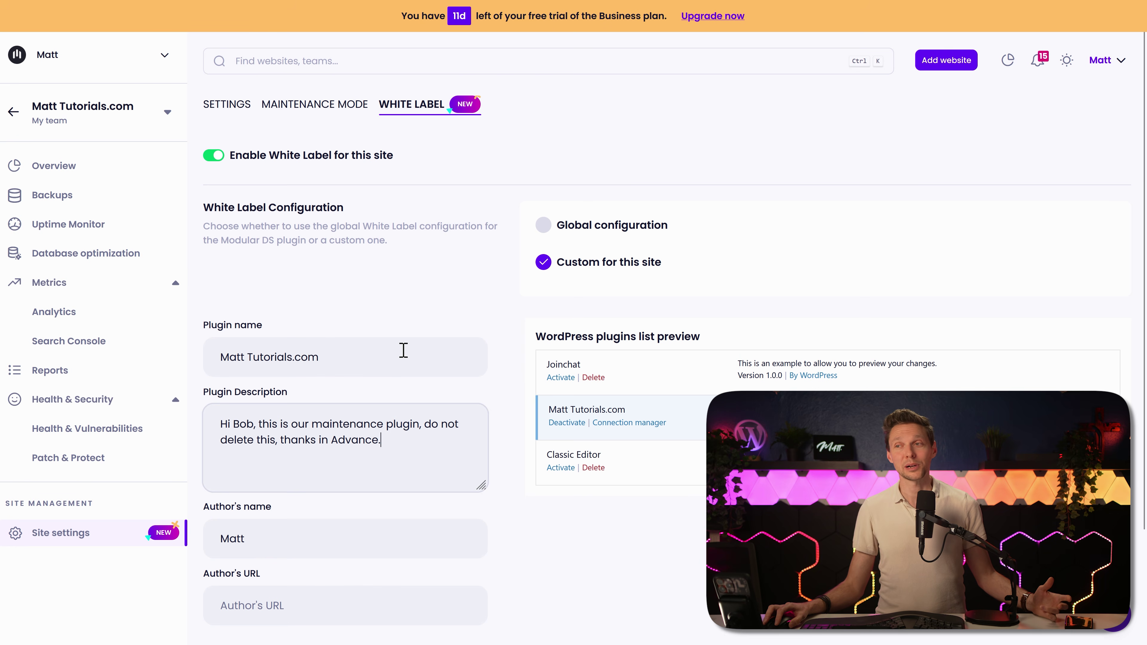
pyautogui.click(403, 350)
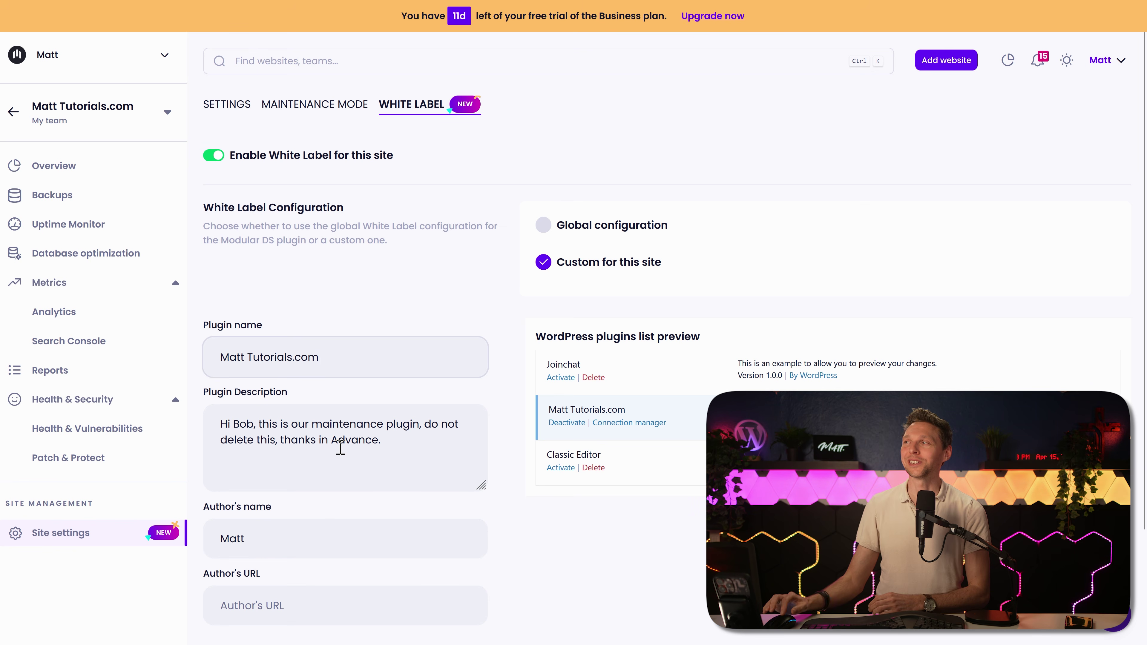
pyautogui.click(13, 112)
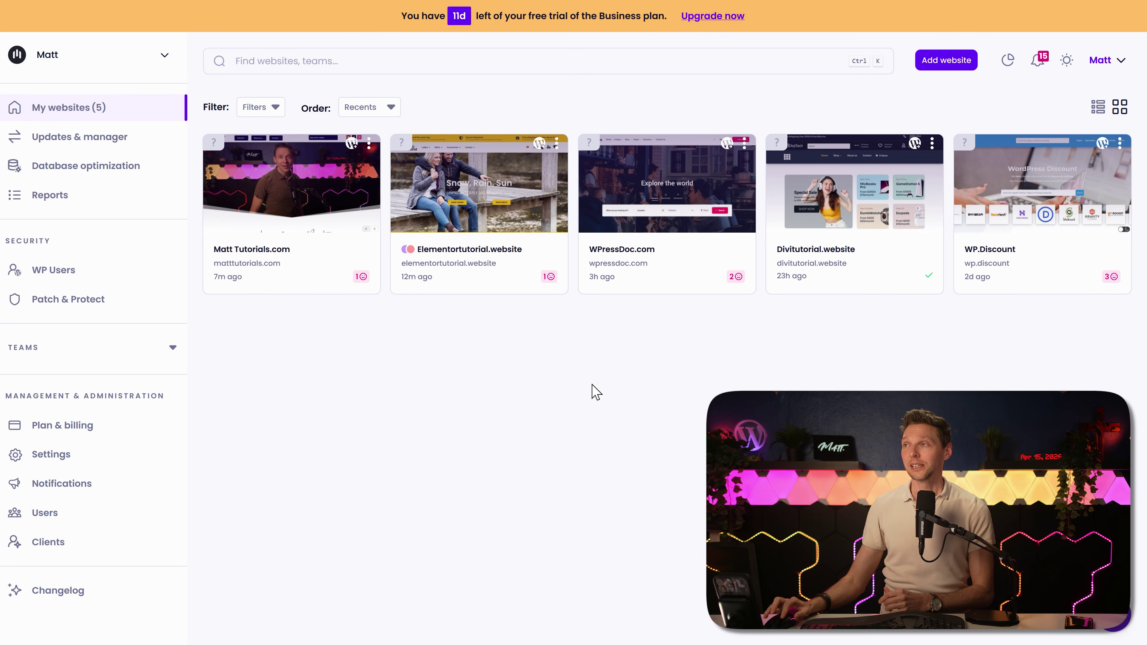
# Step: Compare the Freelance €13, Starter €29, Business €49 and Enterprise €86 plans
pyautogui.click(716, 17)
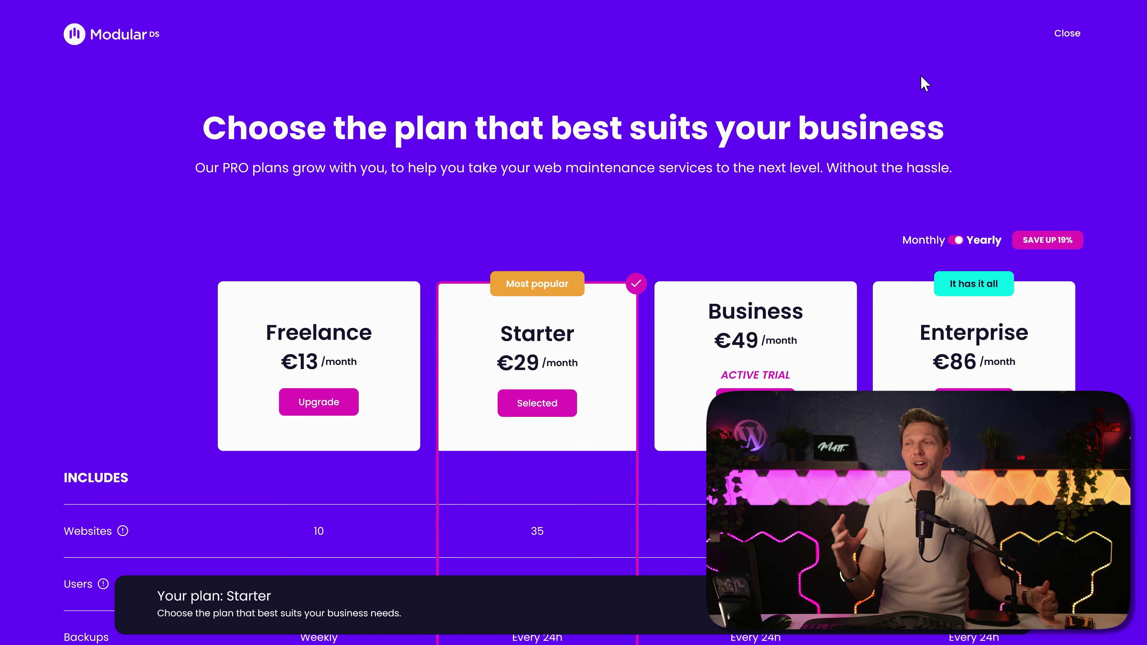
pyautogui.scroll(2, 872, 117)
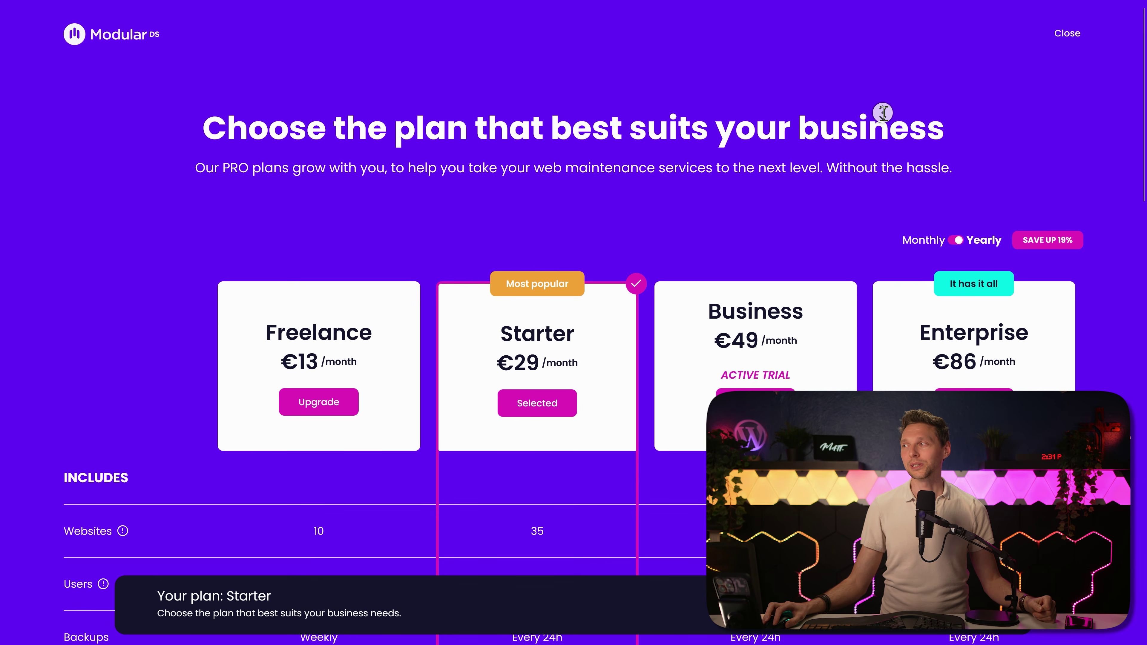
pyautogui.scroll(-5, 882, 113)
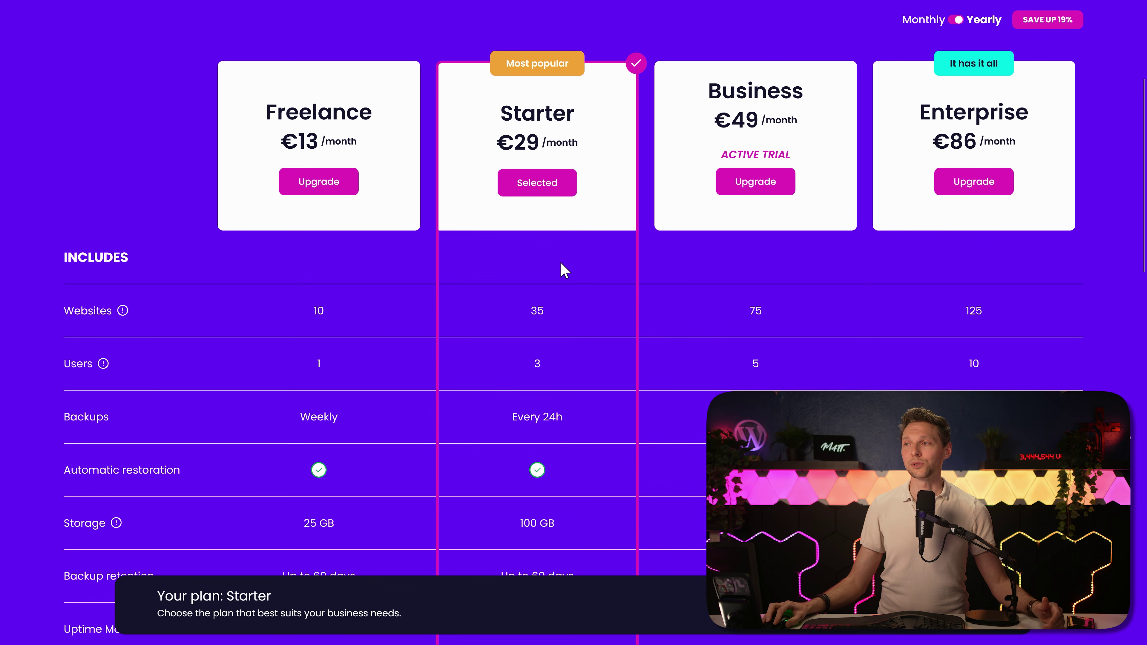
pyautogui.scroll(-1, 561, 264)
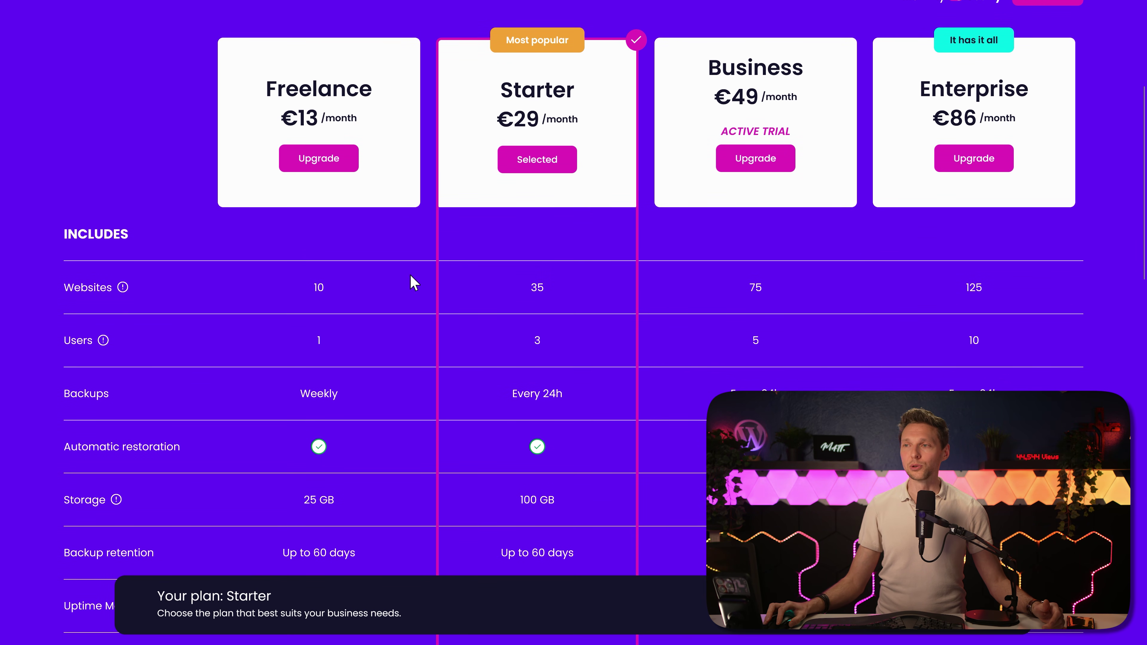
pyautogui.middleClick(699, 288)
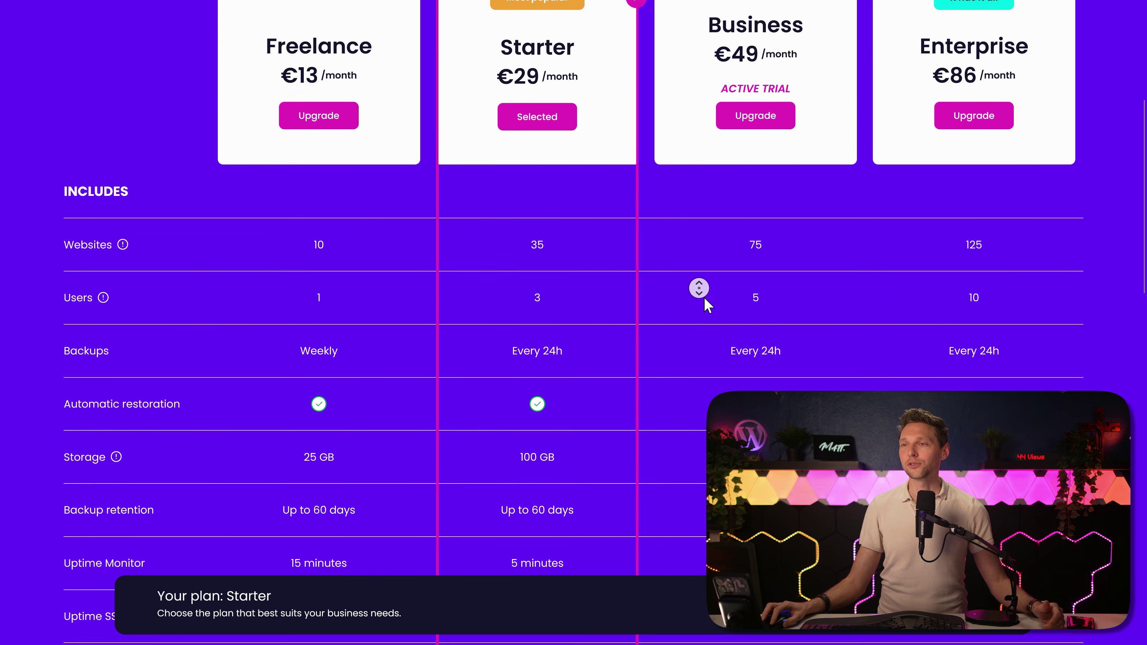
pyautogui.click(707, 302)
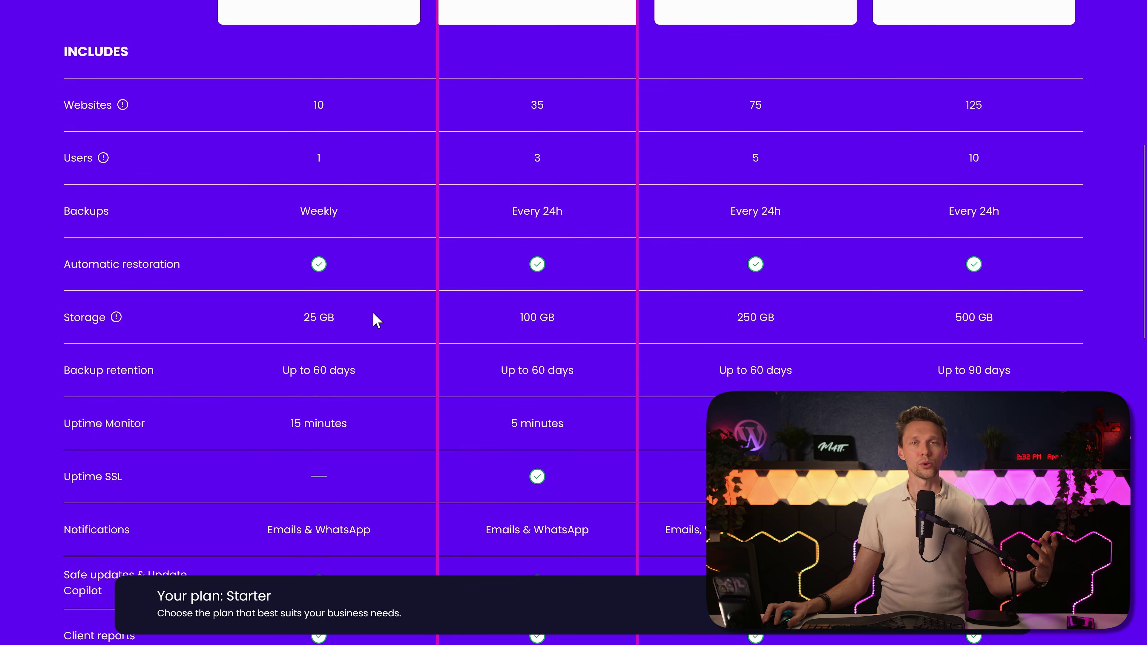
pyautogui.moveTo(113, 318)
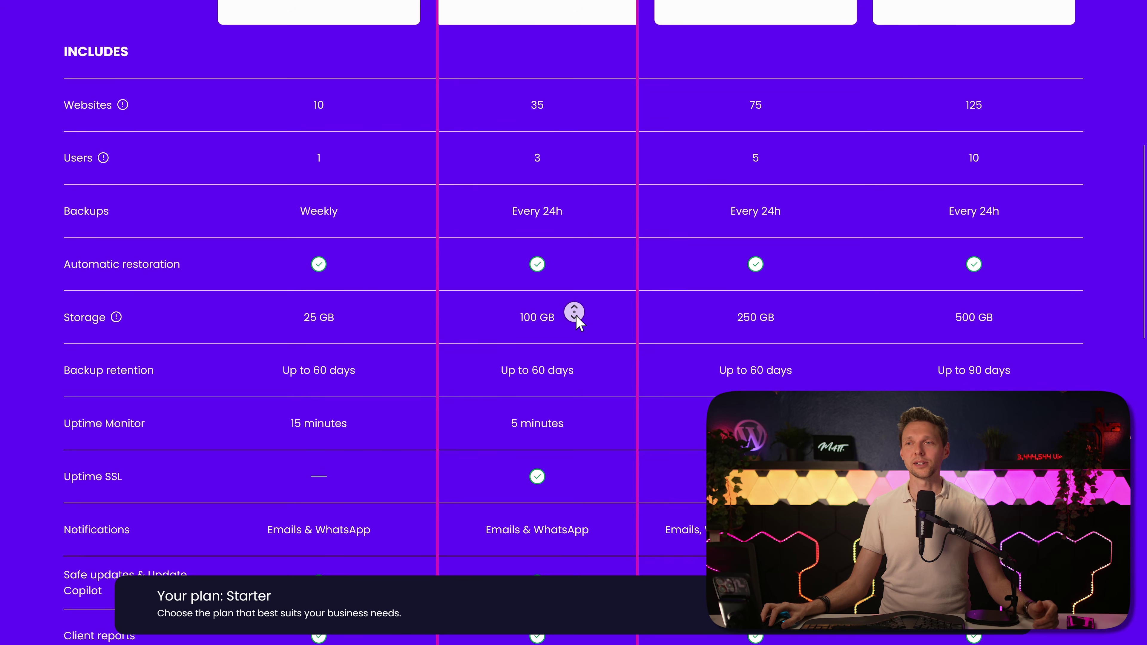
pyautogui.scroll(-3, 578, 322)
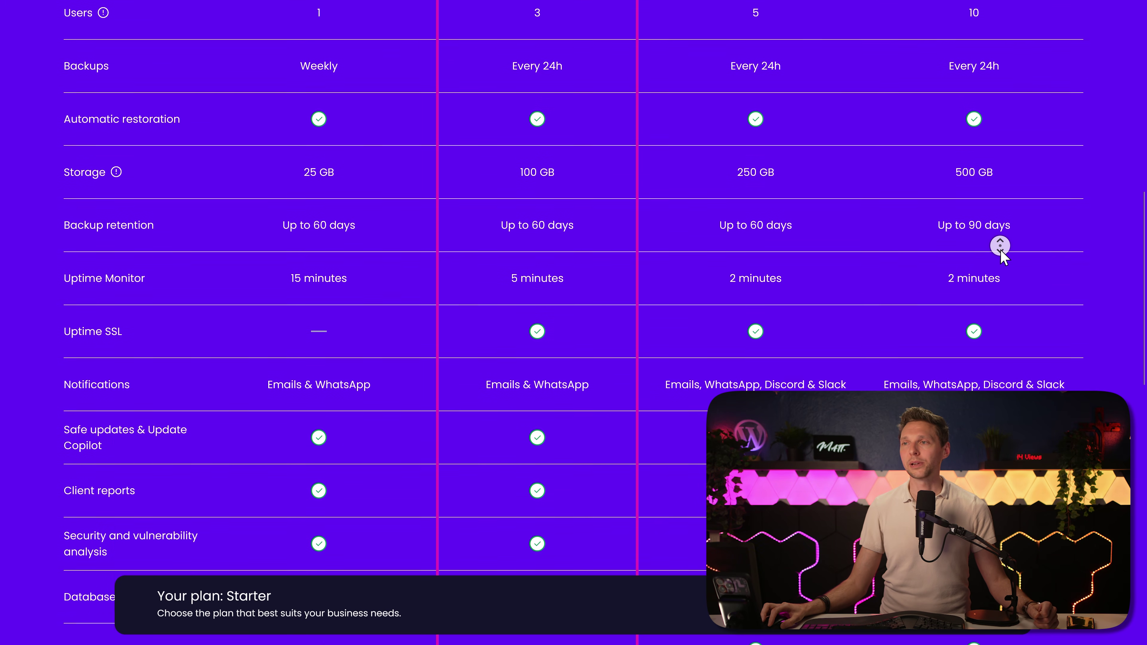
pyautogui.middleClick(1002, 261)
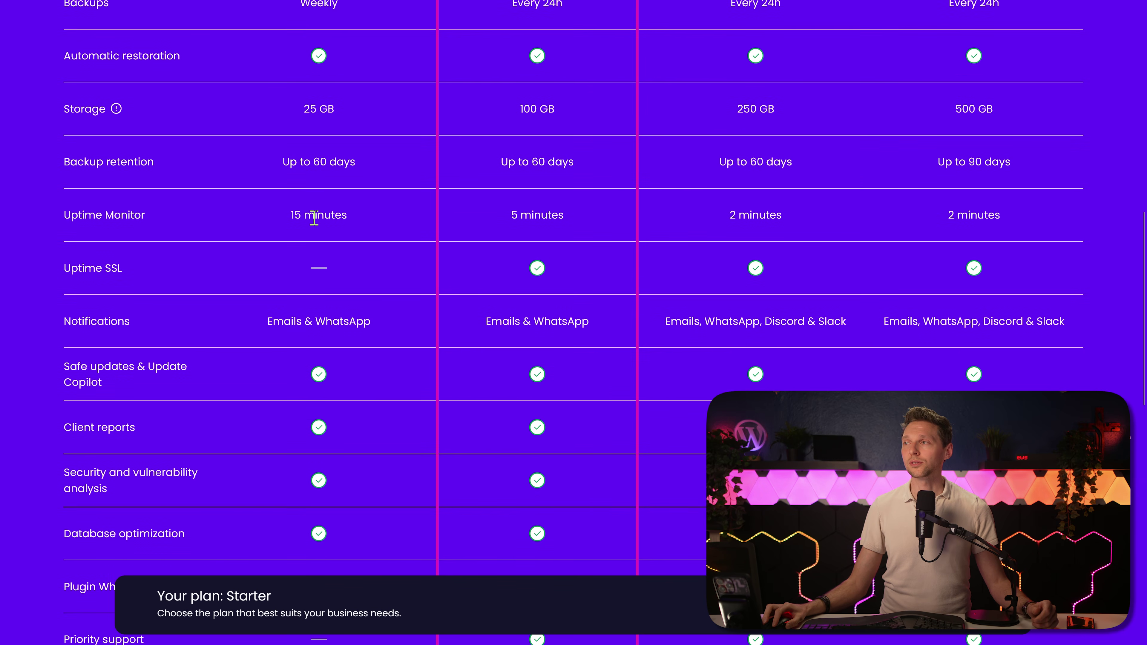
pyautogui.scroll(-4, 743, 253)
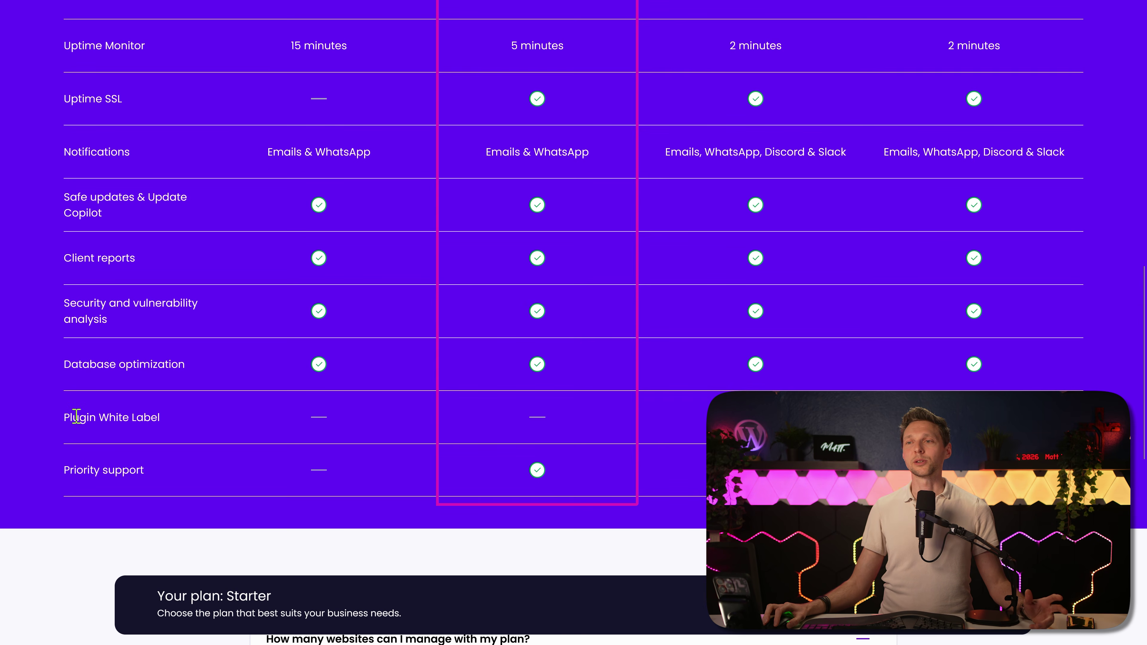
pyautogui.scroll(15, 750, 377)
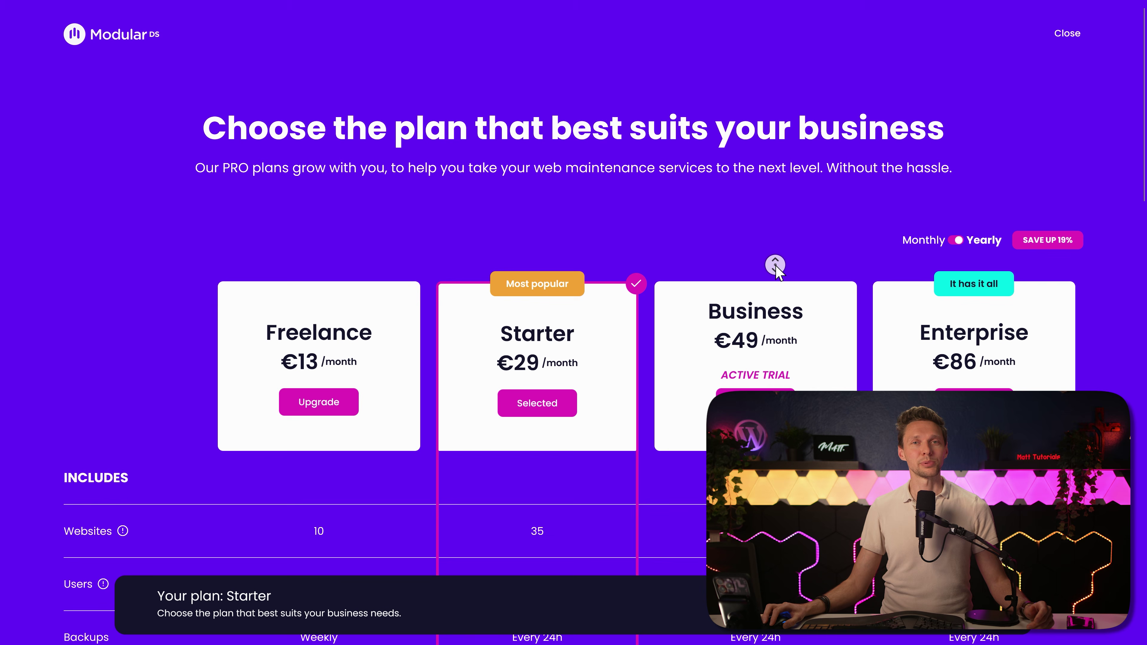
# Step: Select the Business plan card, billed annually at €588/year
pyautogui.scroll(-2, 775, 266)
pyautogui.click(759, 255)
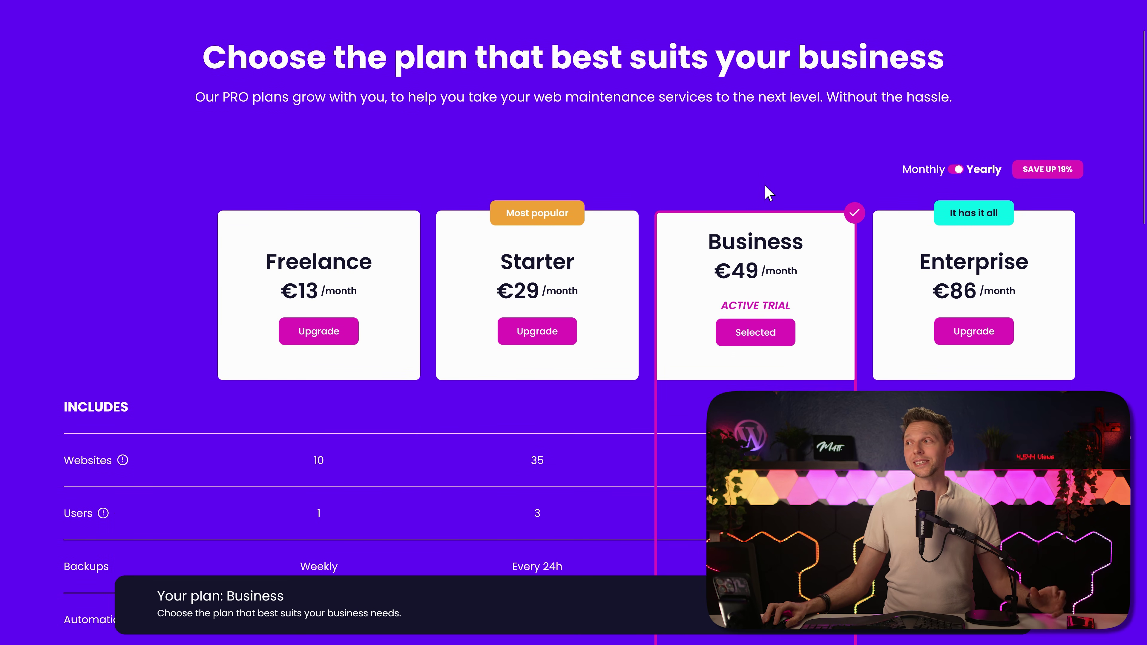
pyautogui.middleClick(797, 172)
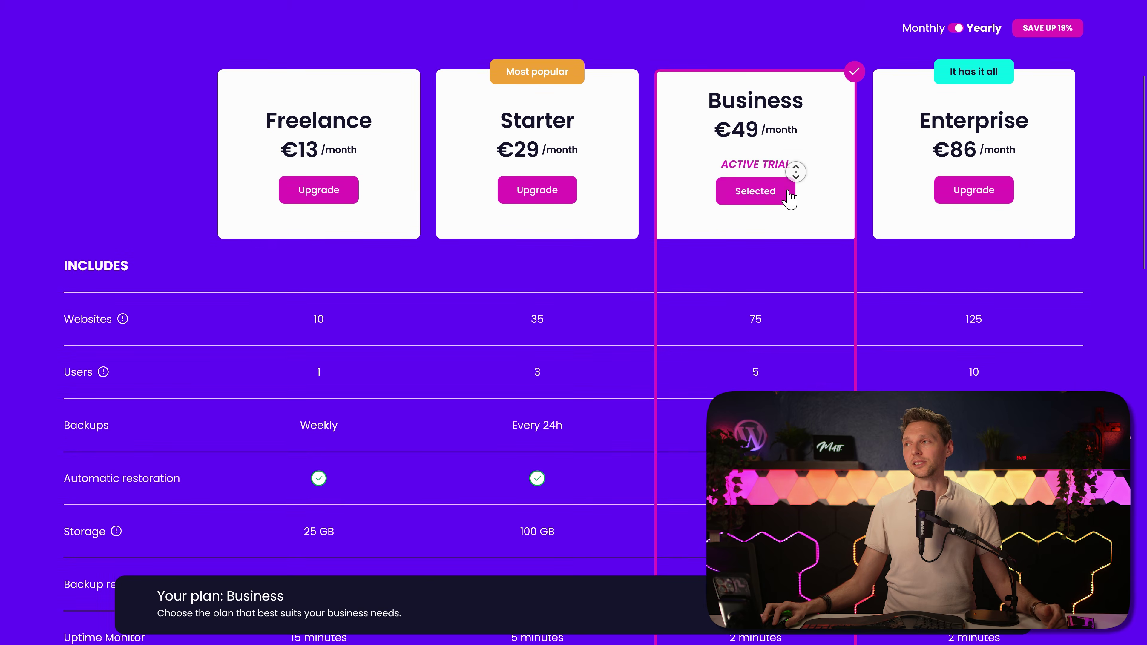
pyautogui.scroll(-10, 768, 199)
pyautogui.middleClick(759, 203)
pyautogui.middleClick(741, 253)
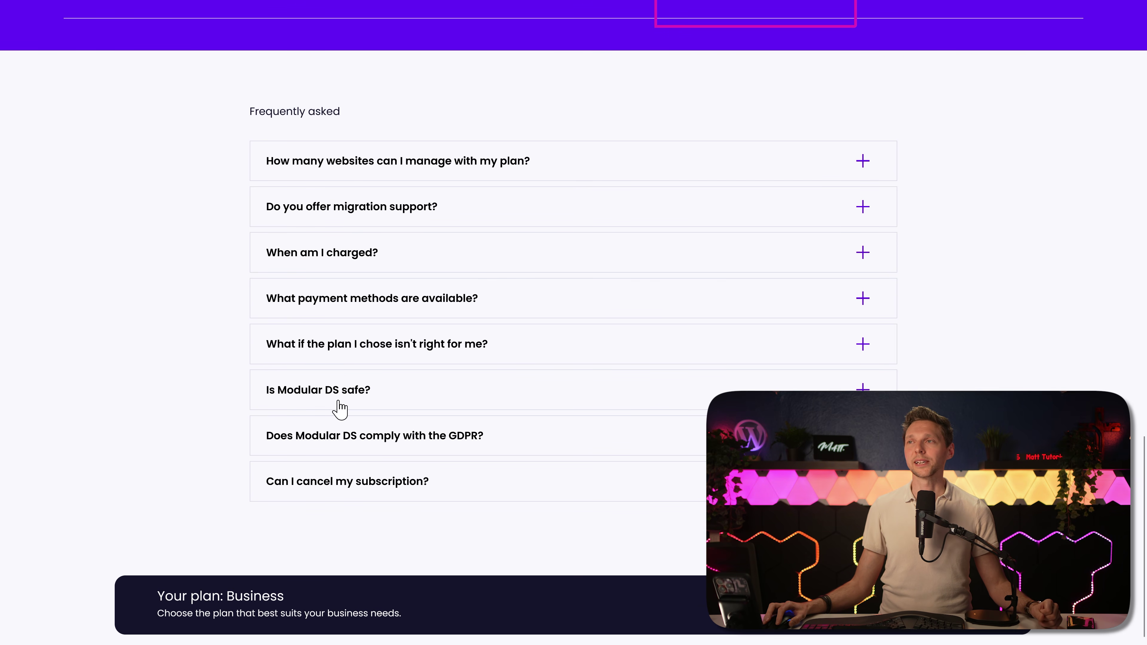
# Step: Read the GDPR compliance and migration support FAQ answers
pyautogui.click(411, 447)
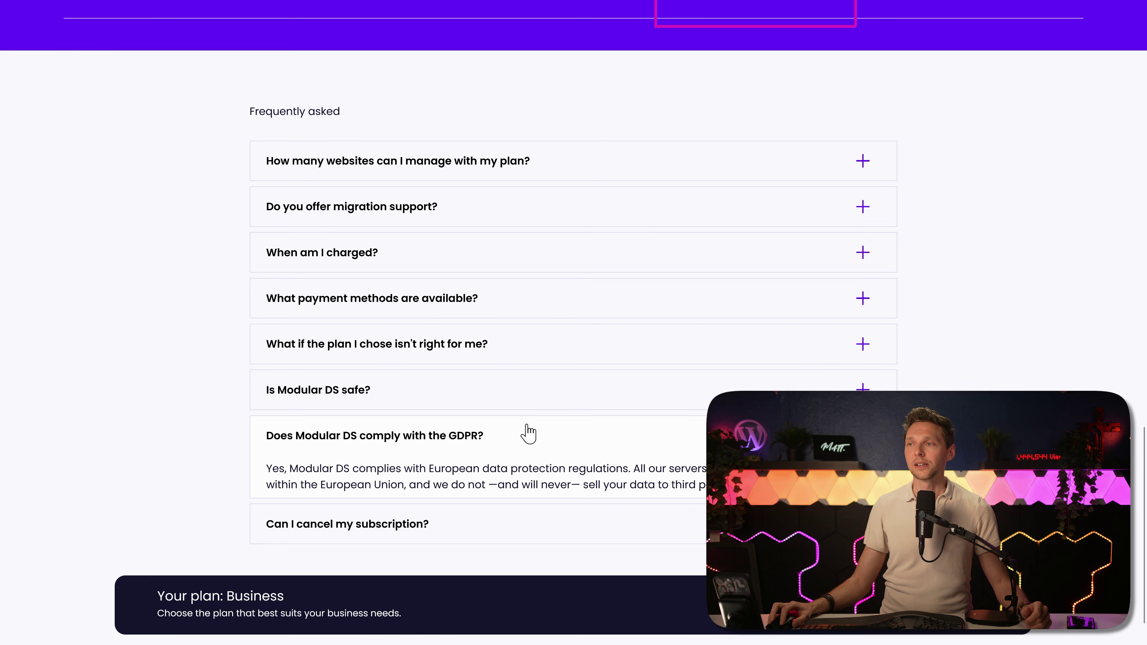
pyautogui.click(312, 210)
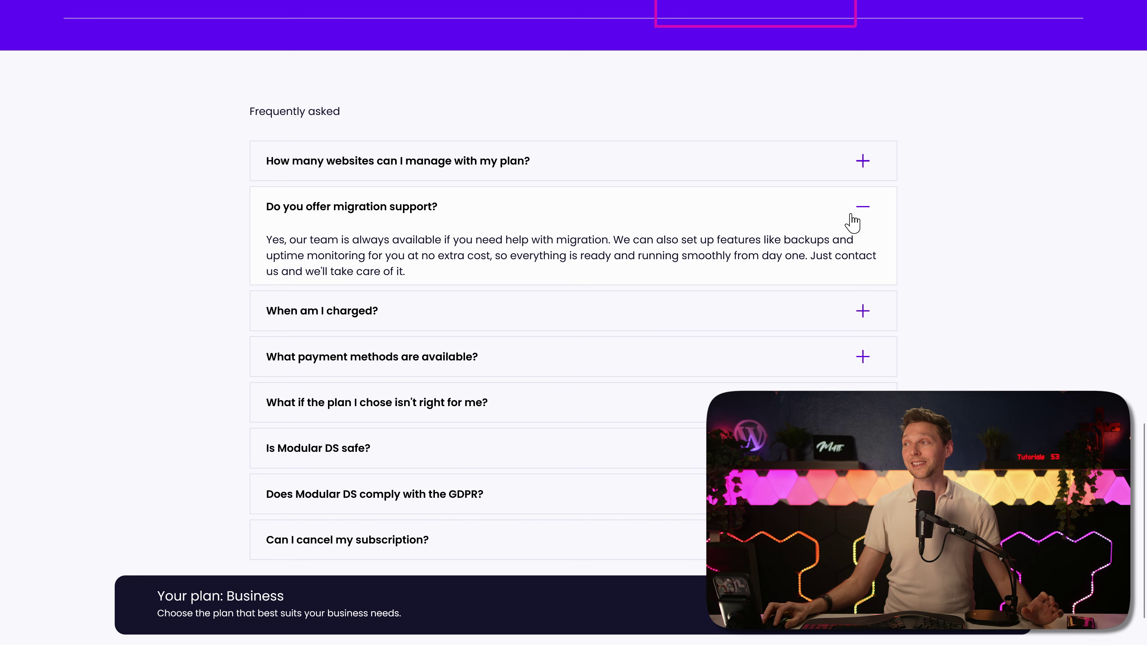
pyautogui.click(863, 215)
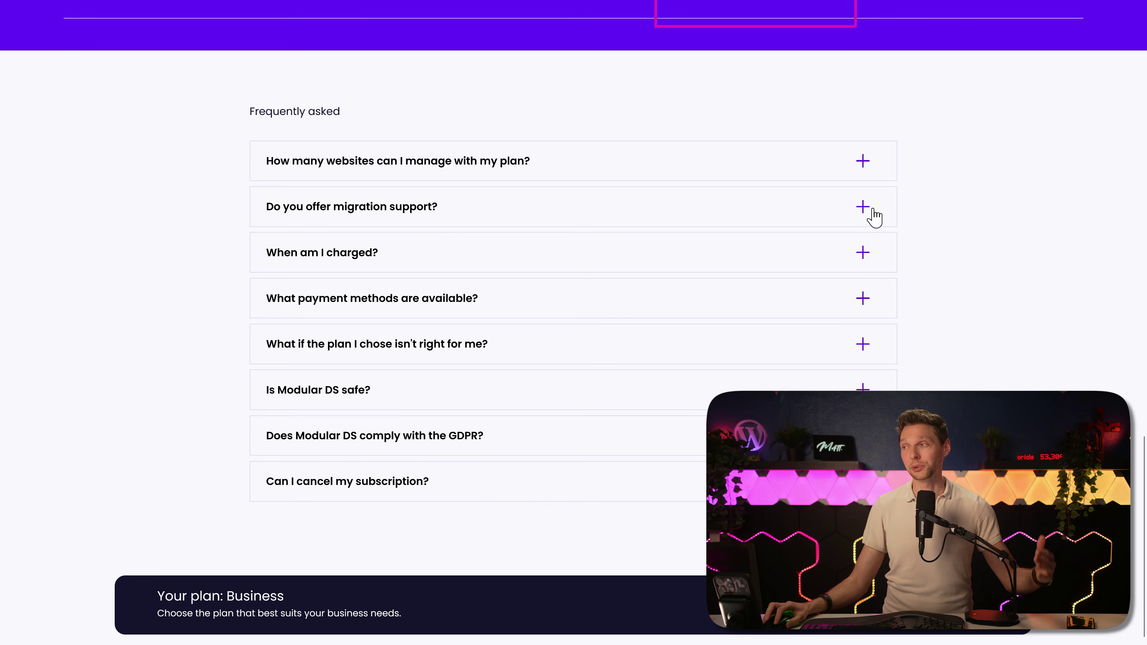
pyautogui.middleClick(989, 225)
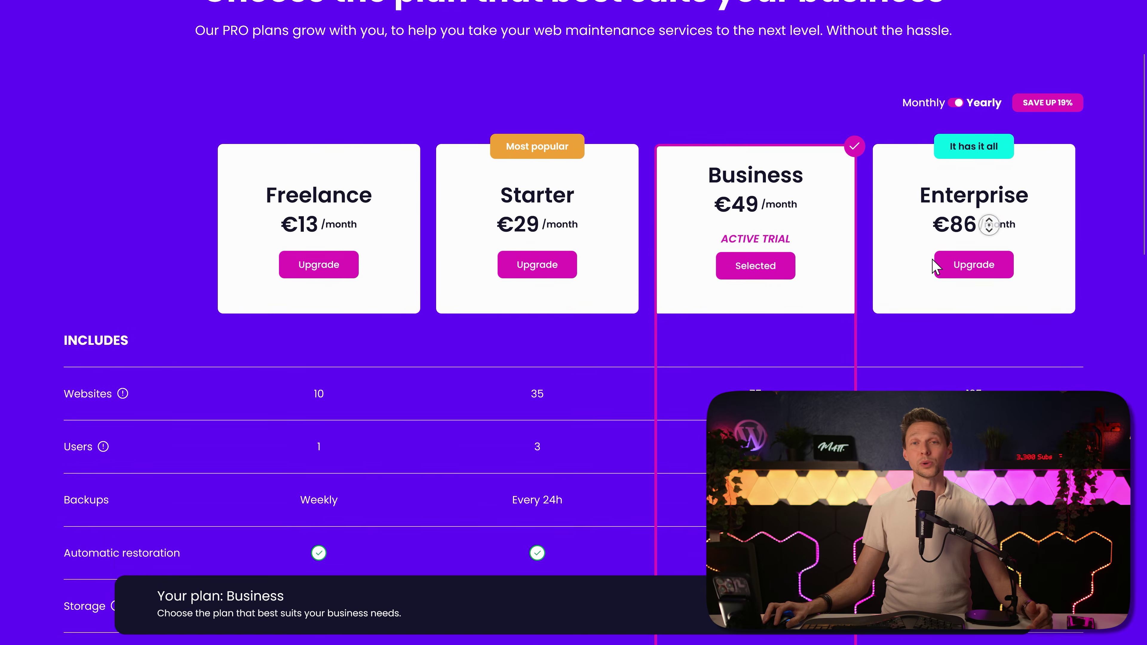
pyautogui.scroll(-5, 952, 244)
pyautogui.scroll(3, 937, 213)
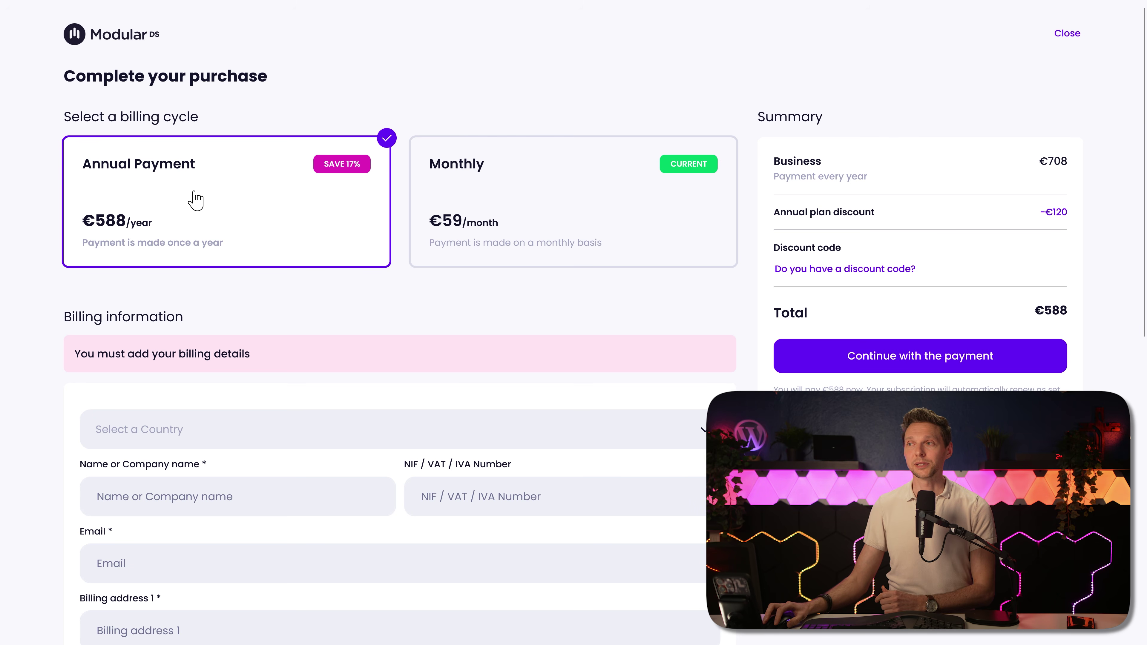
# Step: Toggle Business billing to monthly and back to annual, then apply discount code Matt15 (−€88.20, total €499.80)
pyautogui.click(463, 253)
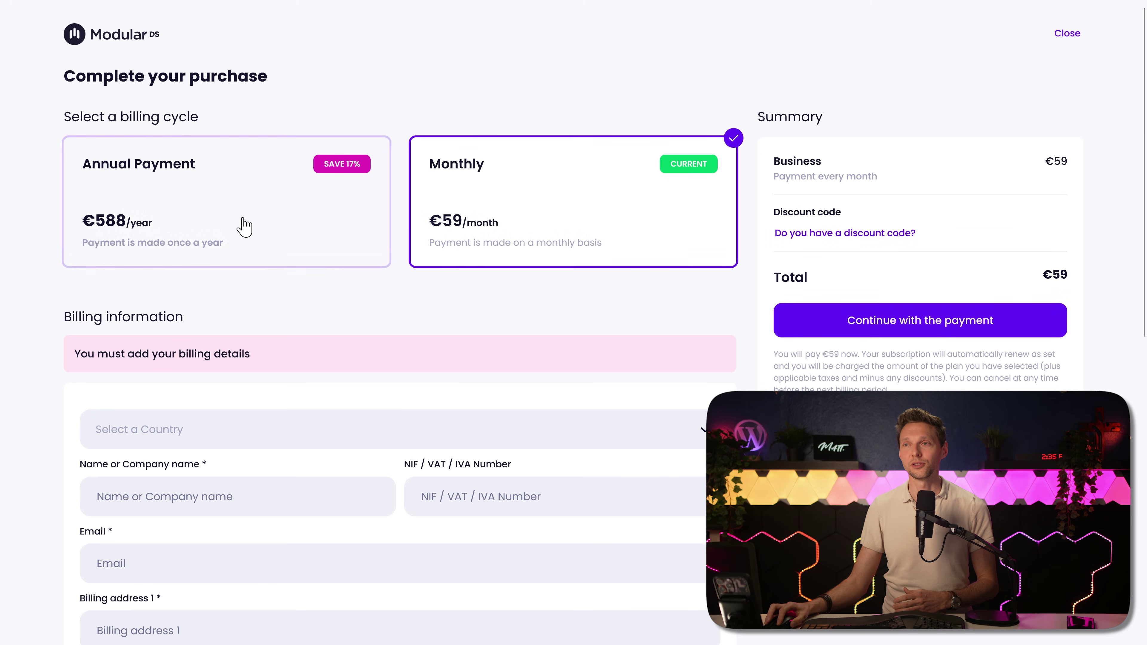
pyautogui.click(244, 227)
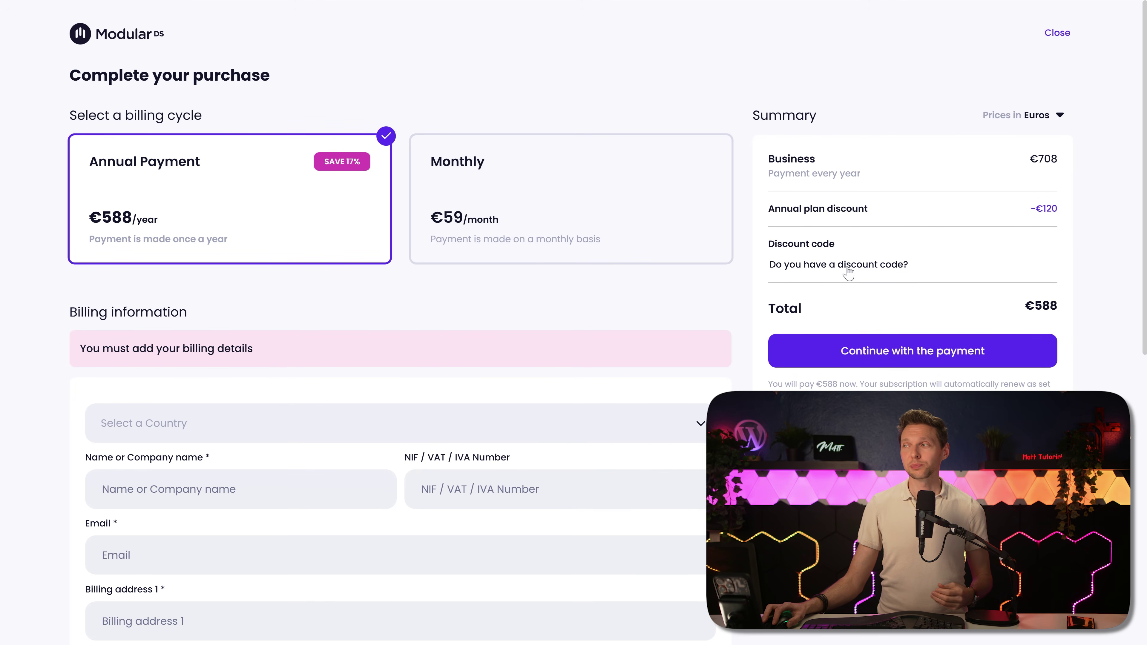
pyautogui.click(779, 270)
pyautogui.write('Matt15')
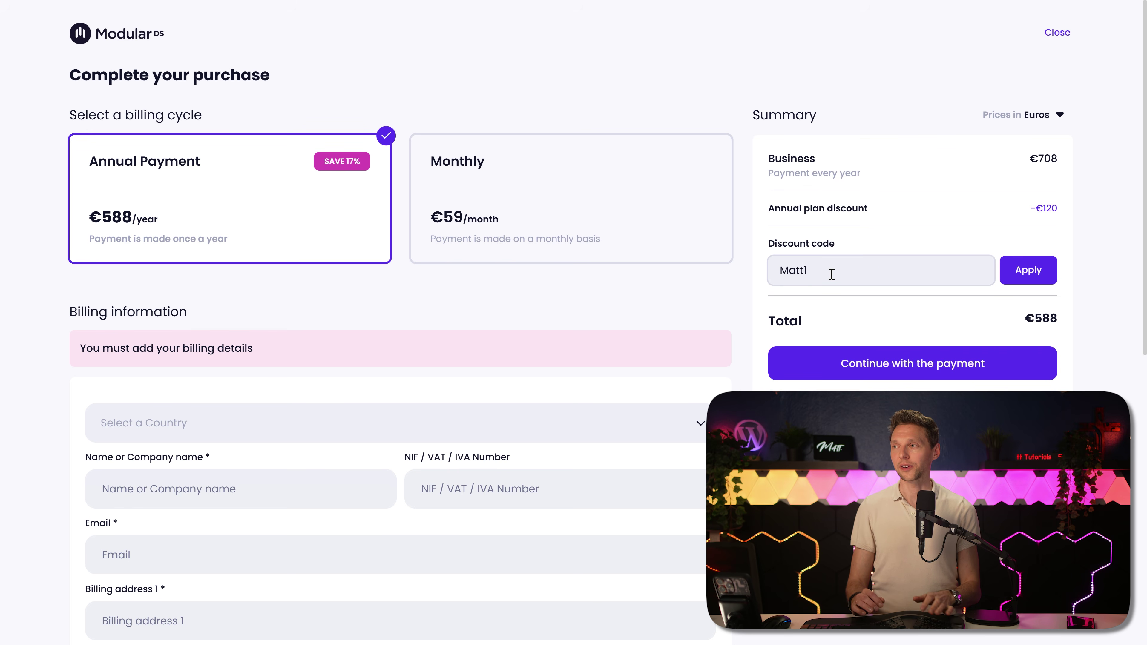
pyautogui.click(1028, 271)
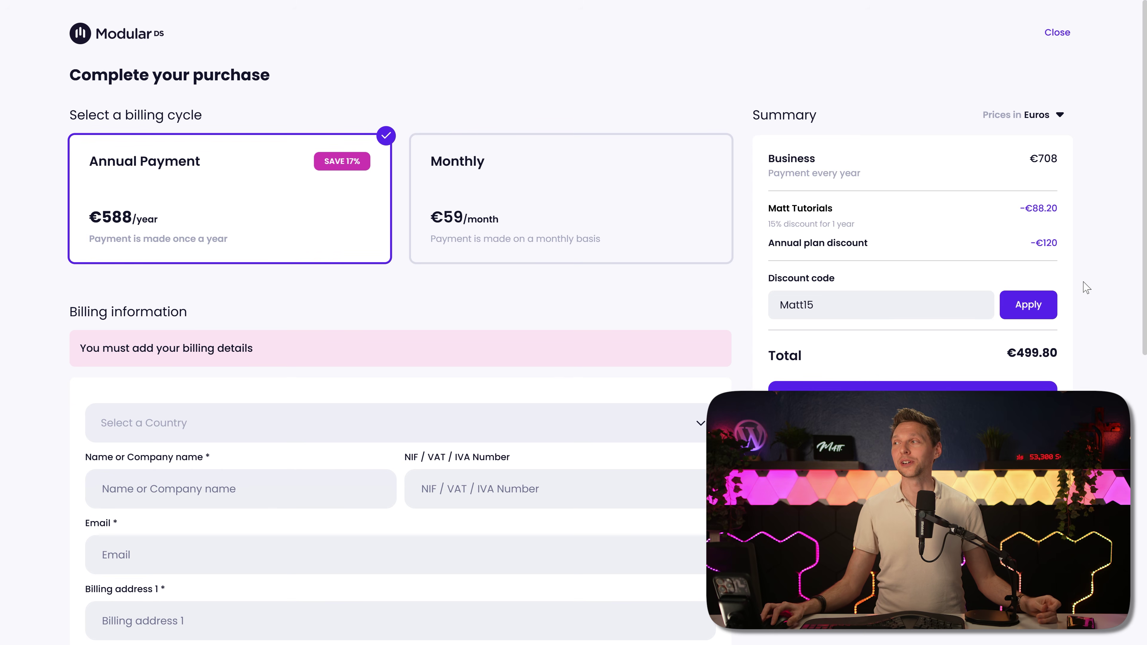